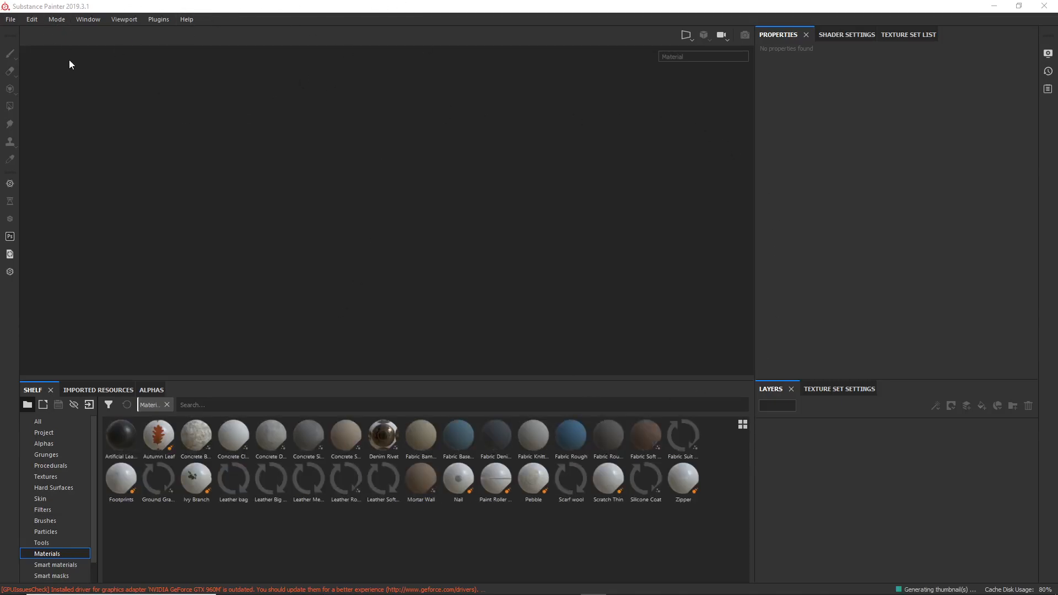
Start a new project with a document resolution of 2048 and the OpenGL normal map format
click(10, 19)
click(33, 40)
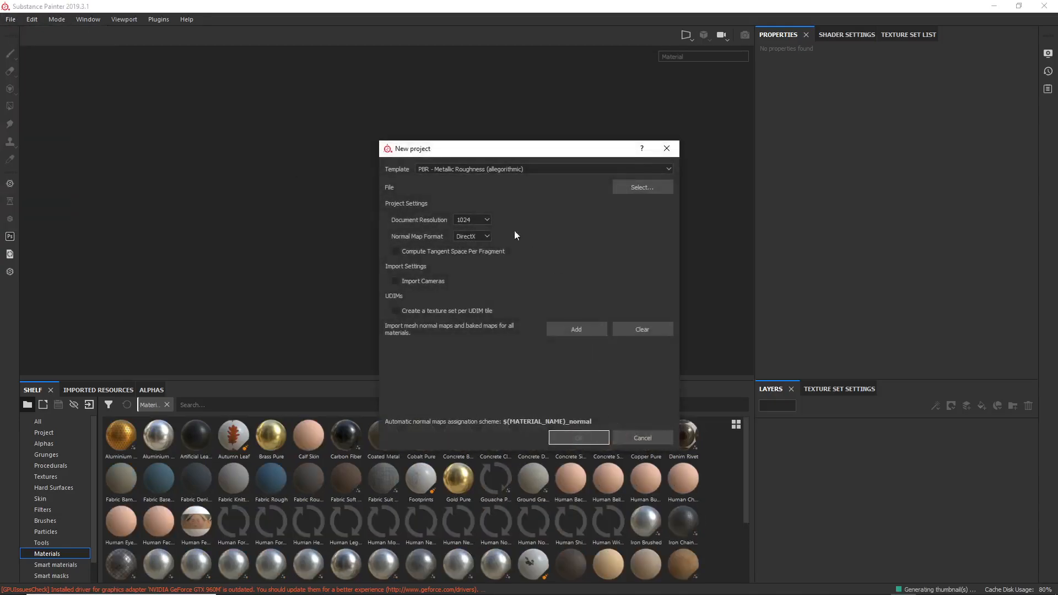
click(469, 218)
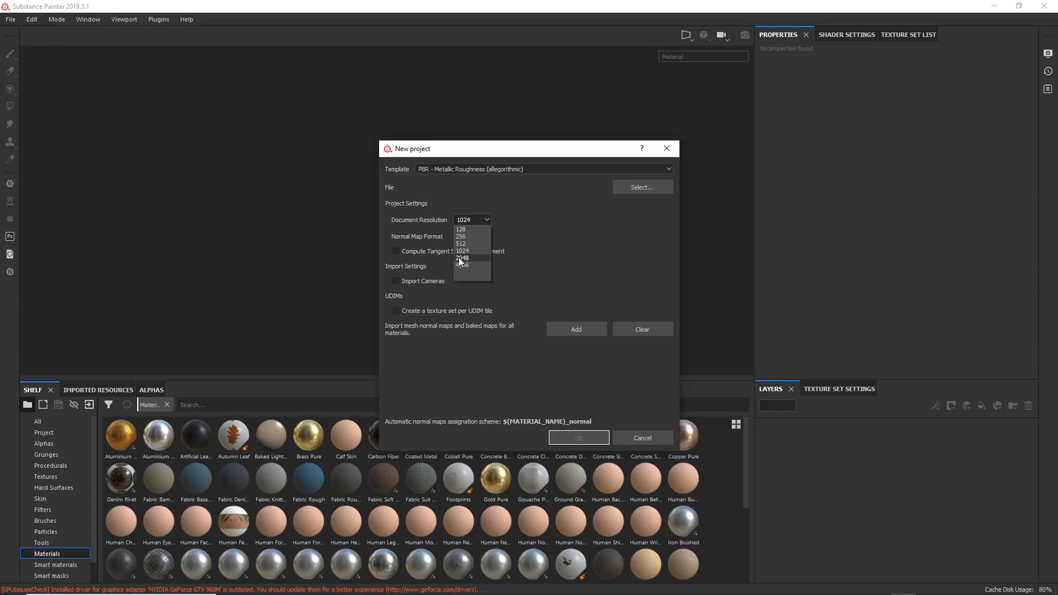
click(461, 259)
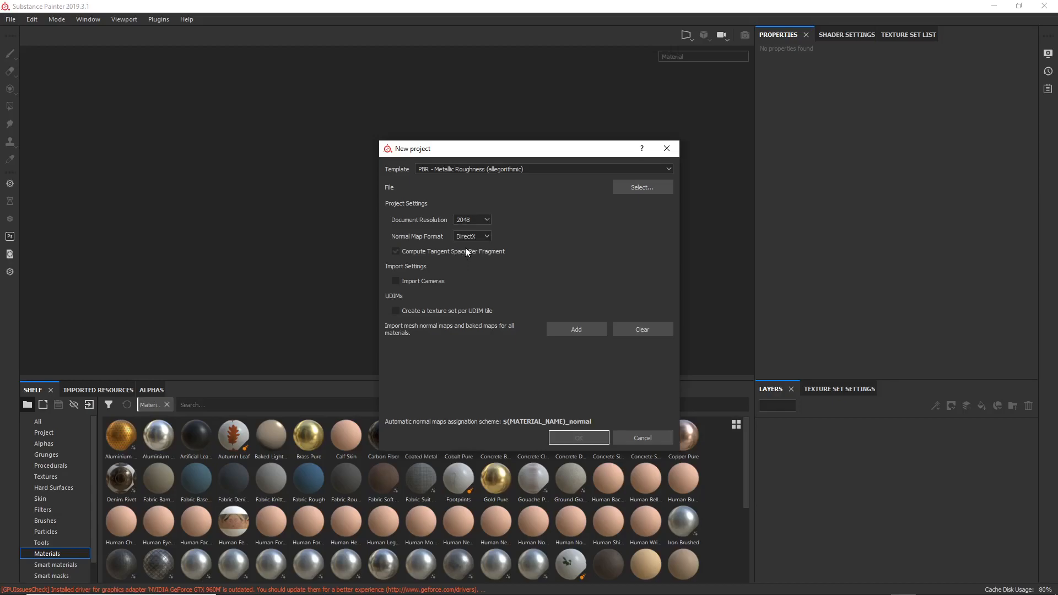
click(469, 236)
click(476, 254)
click(638, 189)
click(889, 164)
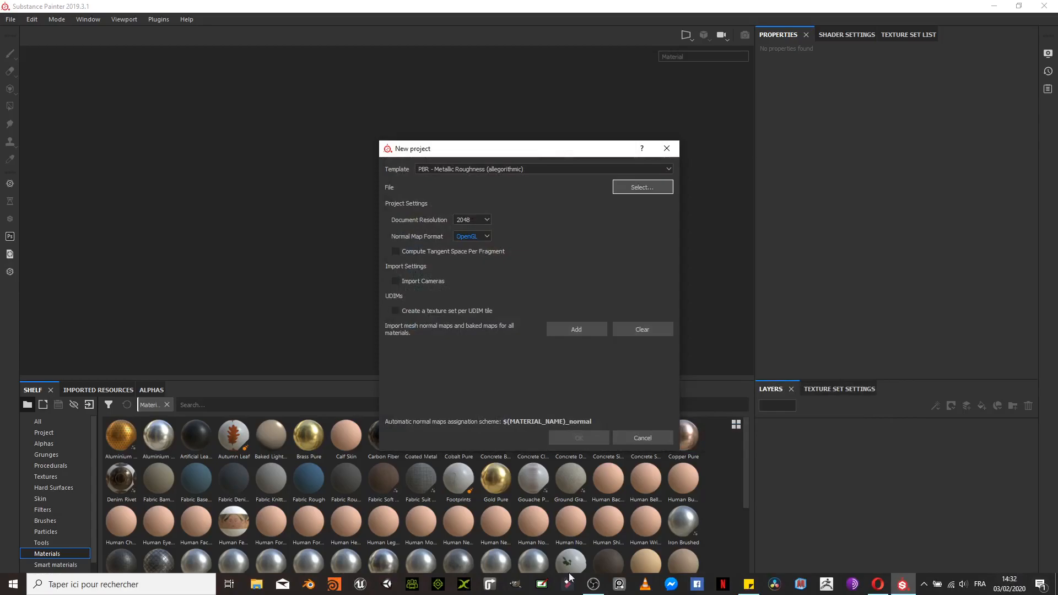
Switch to Blender and open the recent file plankWall_Tutorial_v0.blend, framing its planks and posts
click(307, 585)
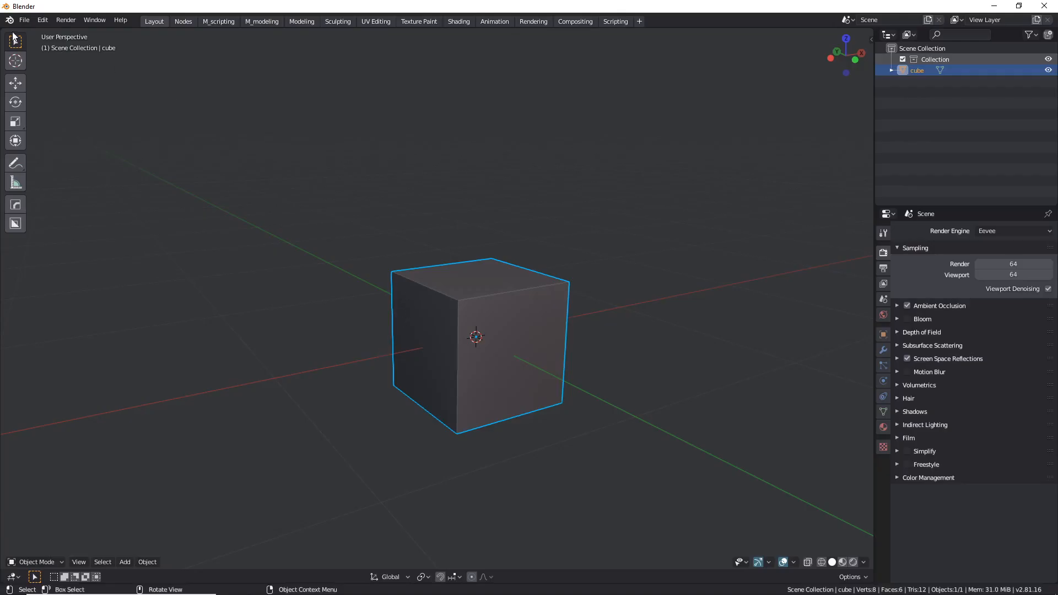
click(24, 20)
mouse_move(67, 53)
click(167, 54)
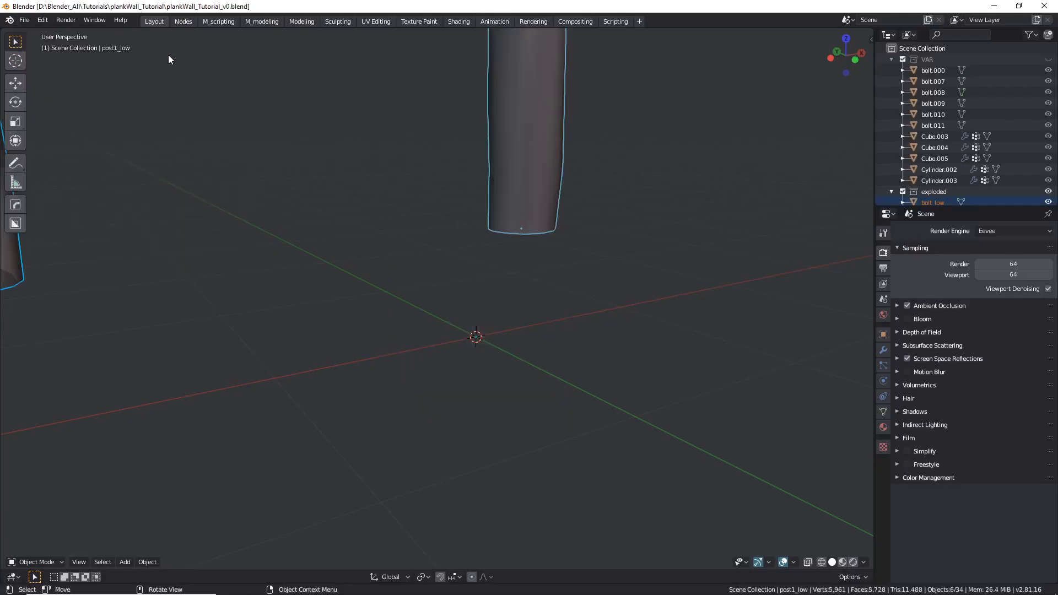
key(Home)
middle_drag(372, 201, 277, 120)
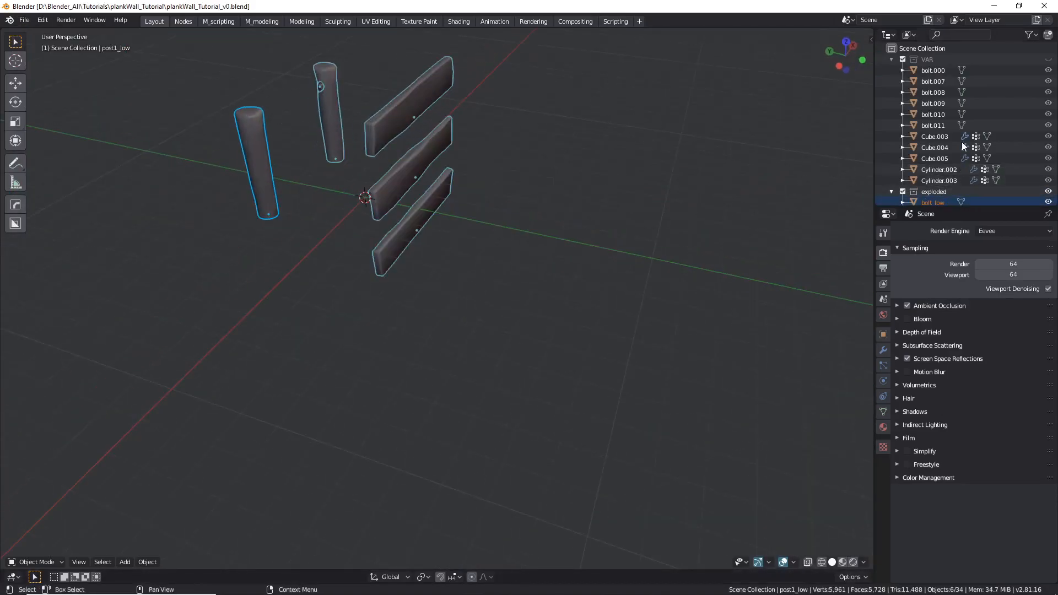
Collapse the VAR, original and high collections in the outliner and show the selectability toggles
click(892, 57)
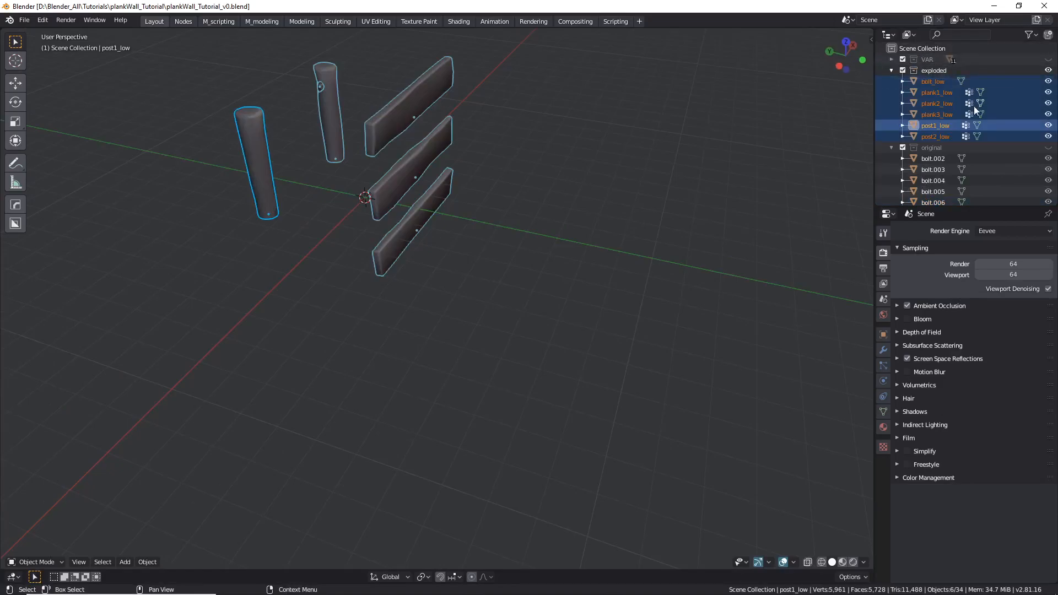
scroll(948, 152, down, 3)
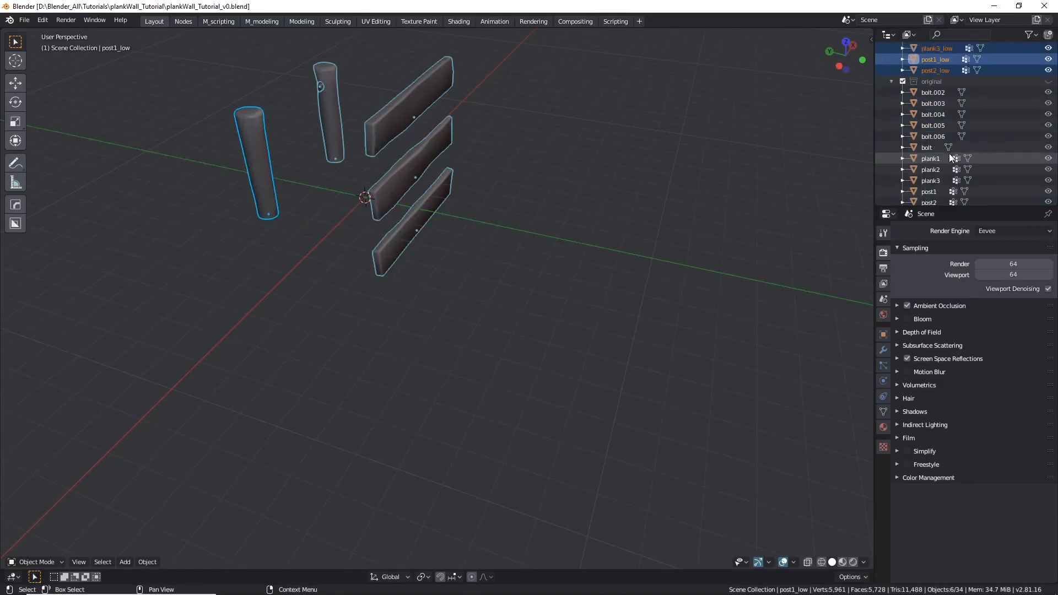
click(891, 81)
click(894, 129)
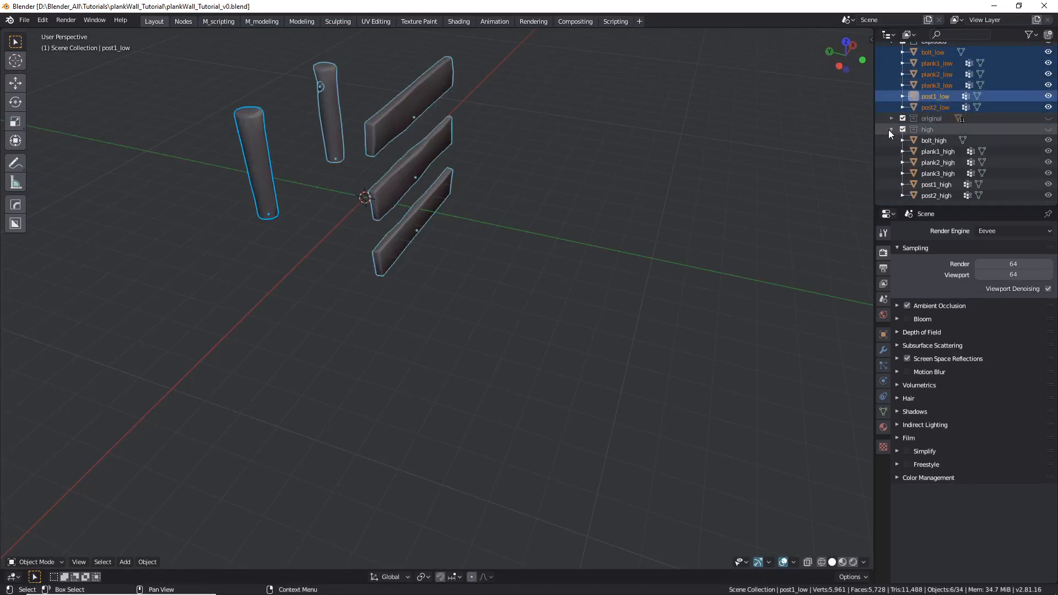
click(890, 130)
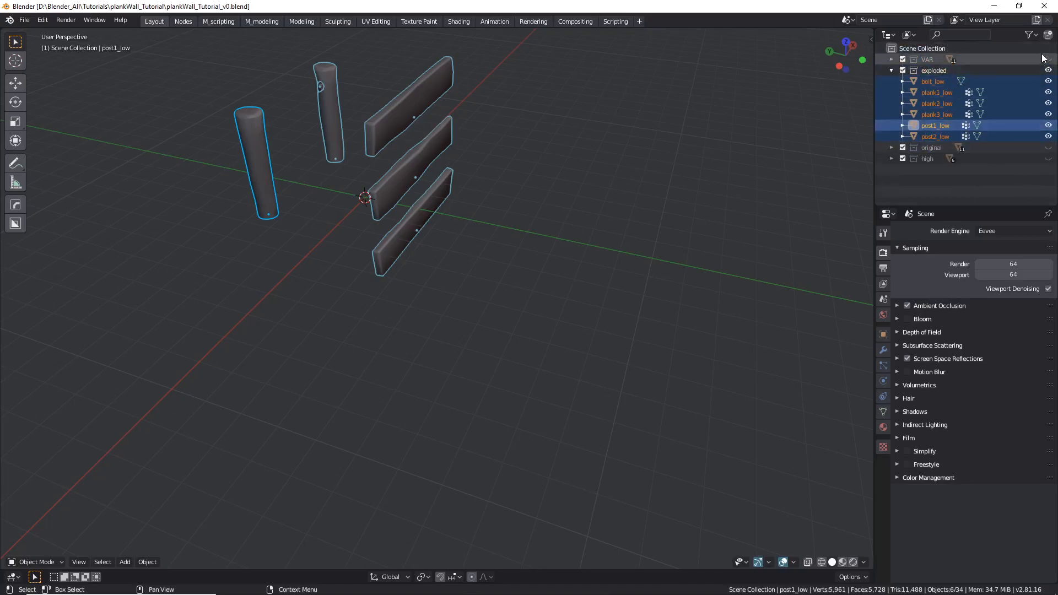
click(1029, 37)
click(953, 69)
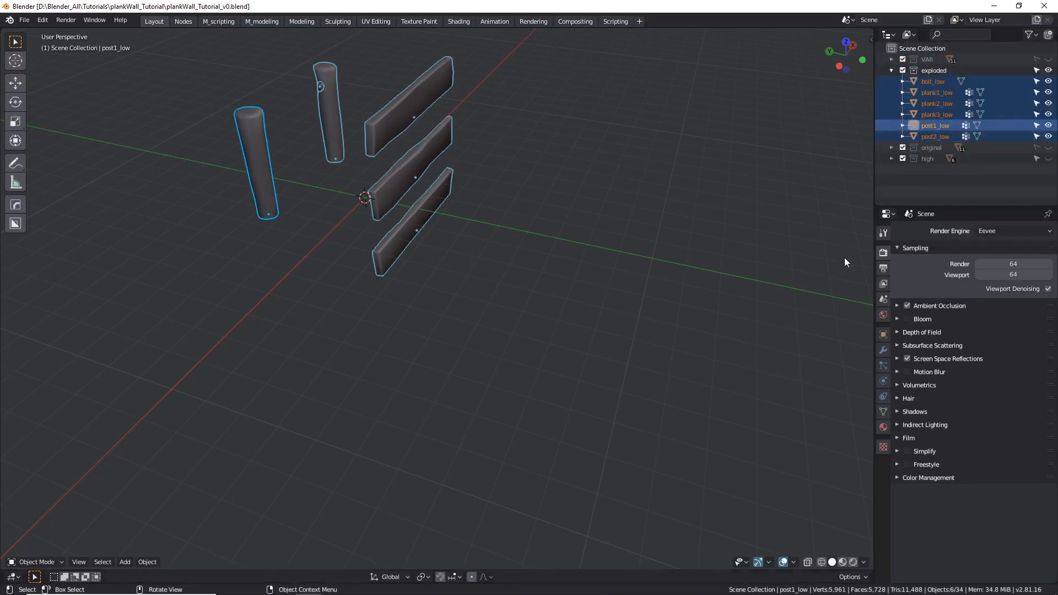
Create a new material named PlankWall on the uppermost plank, plank3_low
click(416, 162)
scroll(377, 113, up, 4)
scroll(363, 93, down, 3)
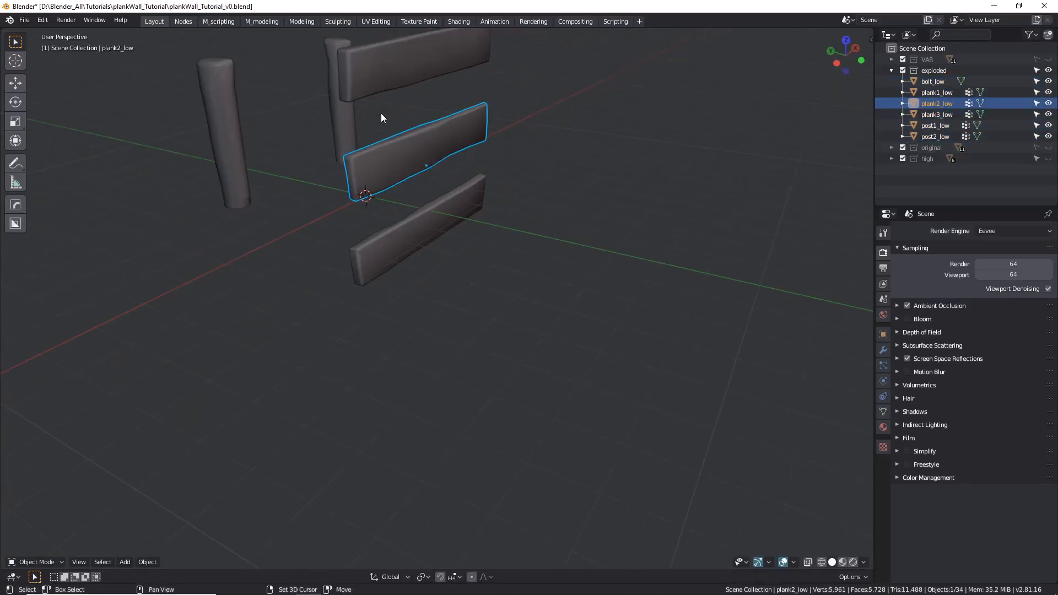
scroll(450, 253, down, 2)
key(a)
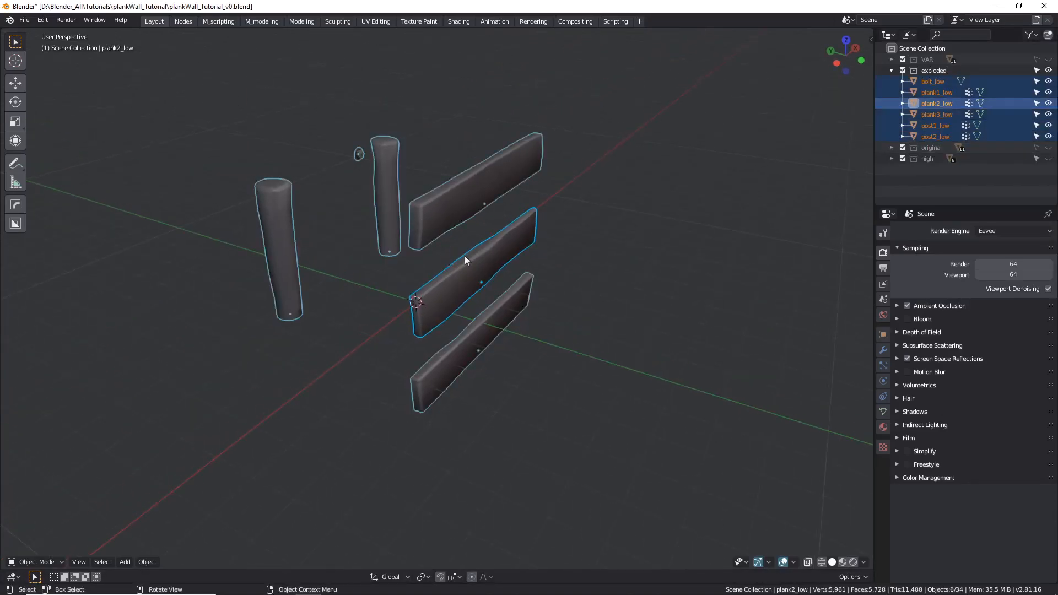
click(472, 196)
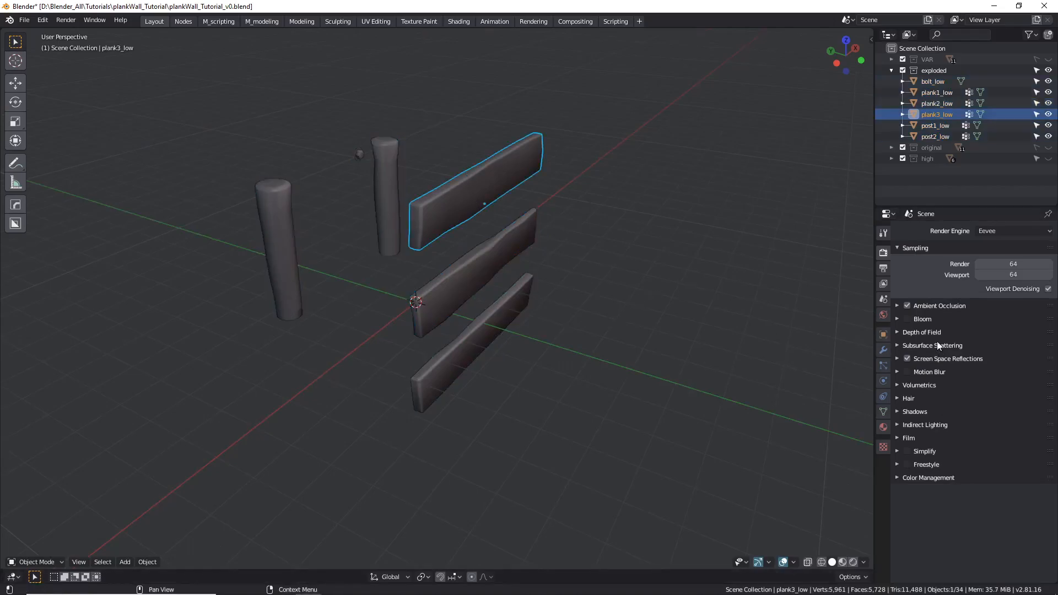
click(883, 428)
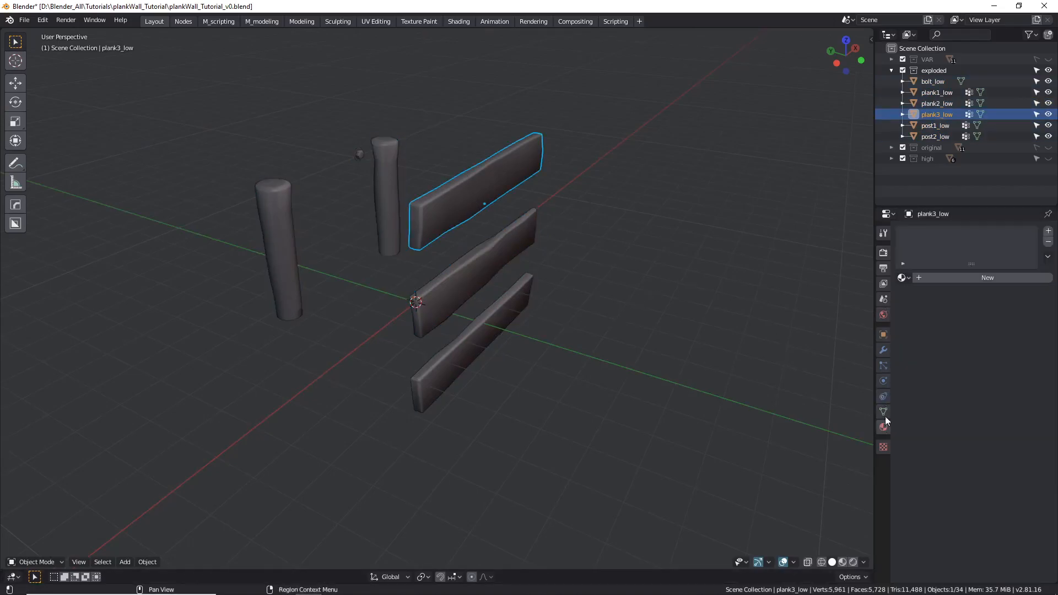
click(957, 274)
text(PlankWam)
key(Return)
Link the PlankWall material from plank3_low to all the other low-poly objects and check it on the posts and bolt
key(a)
key(ctrl+c)
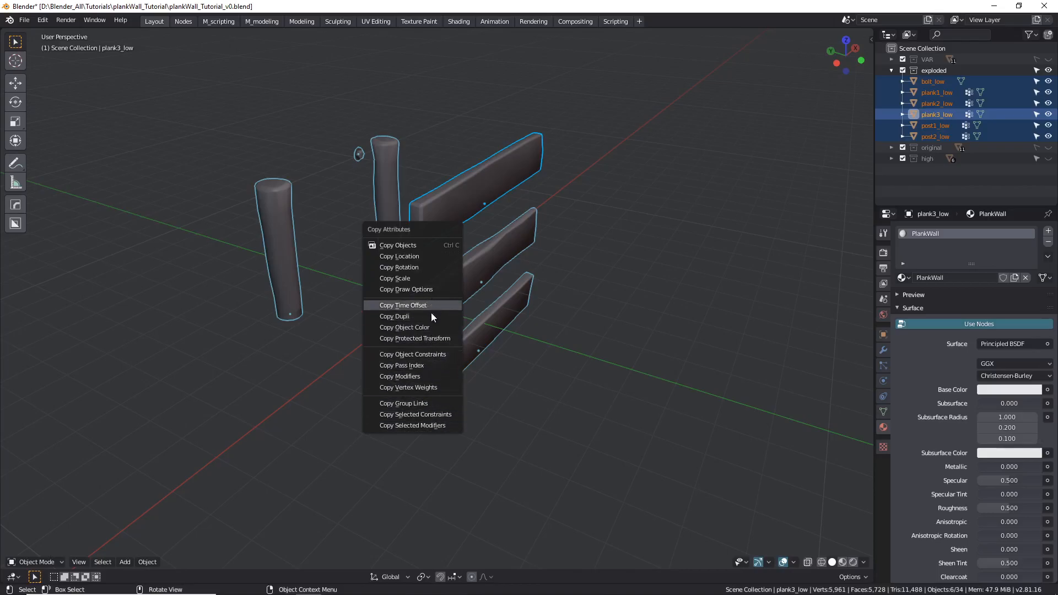
click(435, 377)
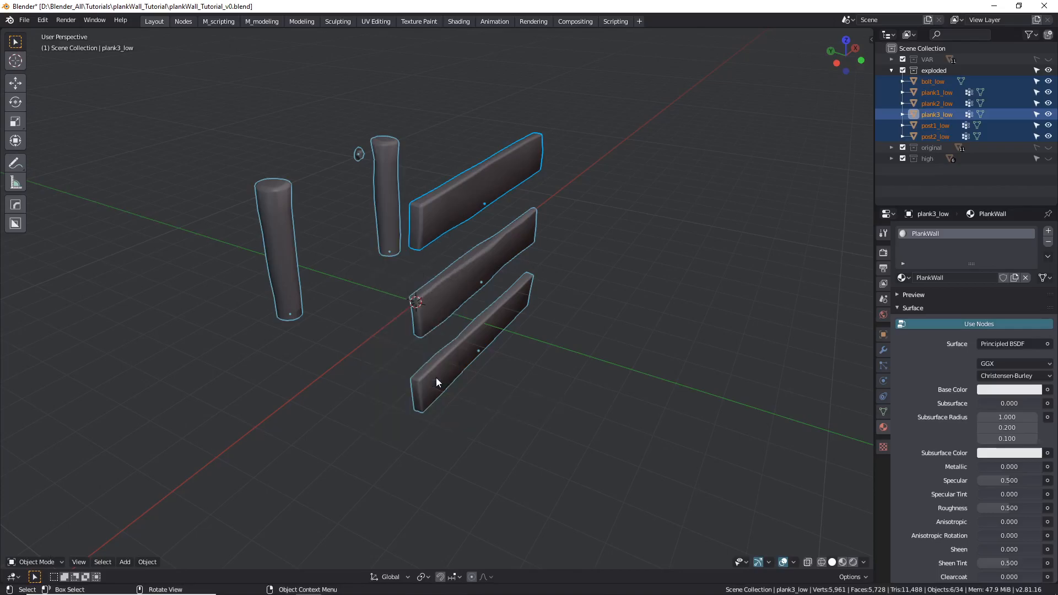
key(ctrl+l)
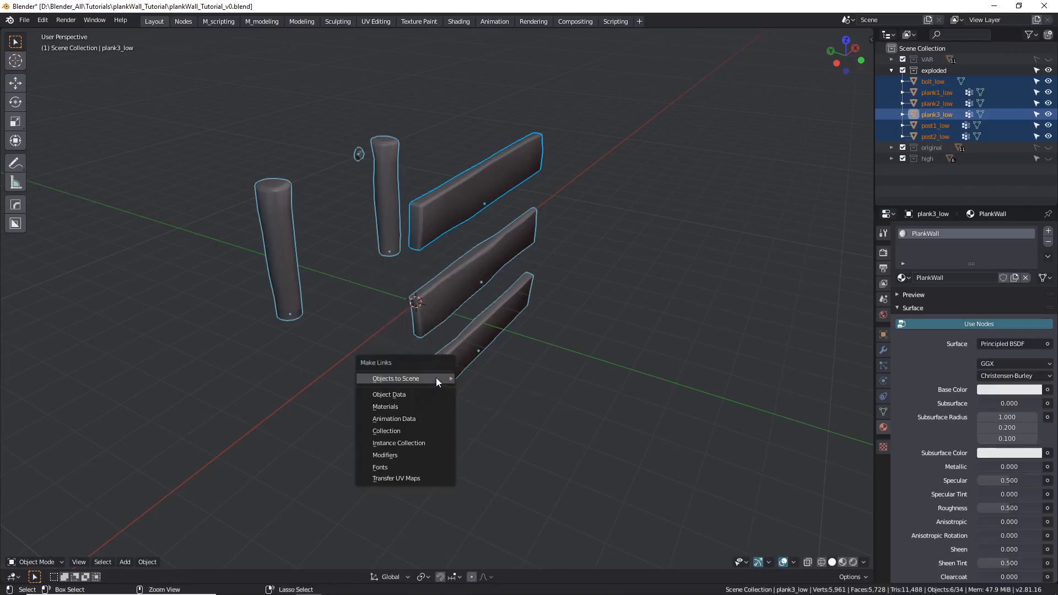
click(415, 406)
click(392, 188)
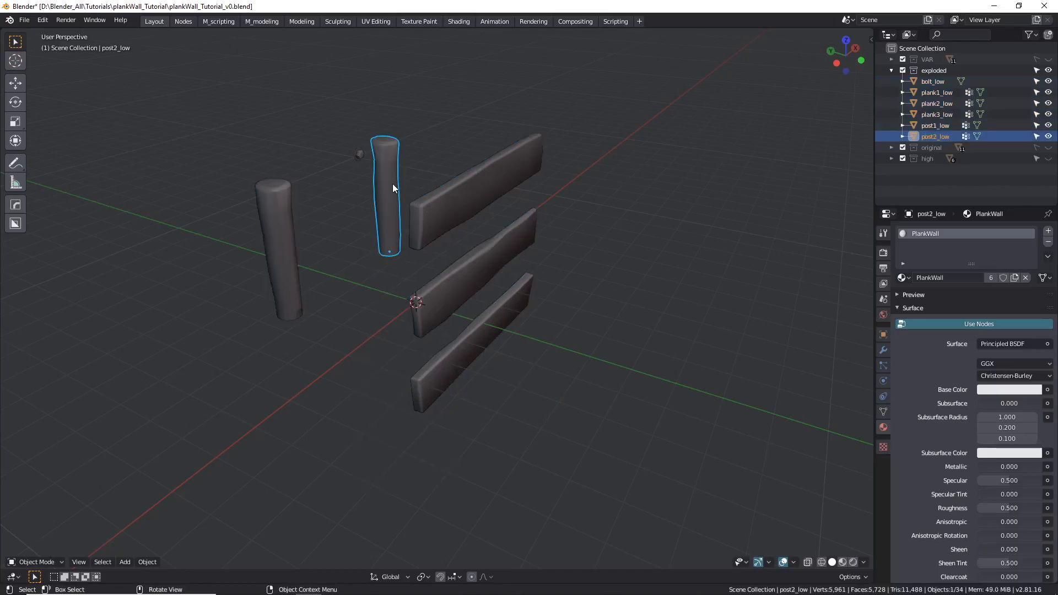
click(284, 208)
click(357, 155)
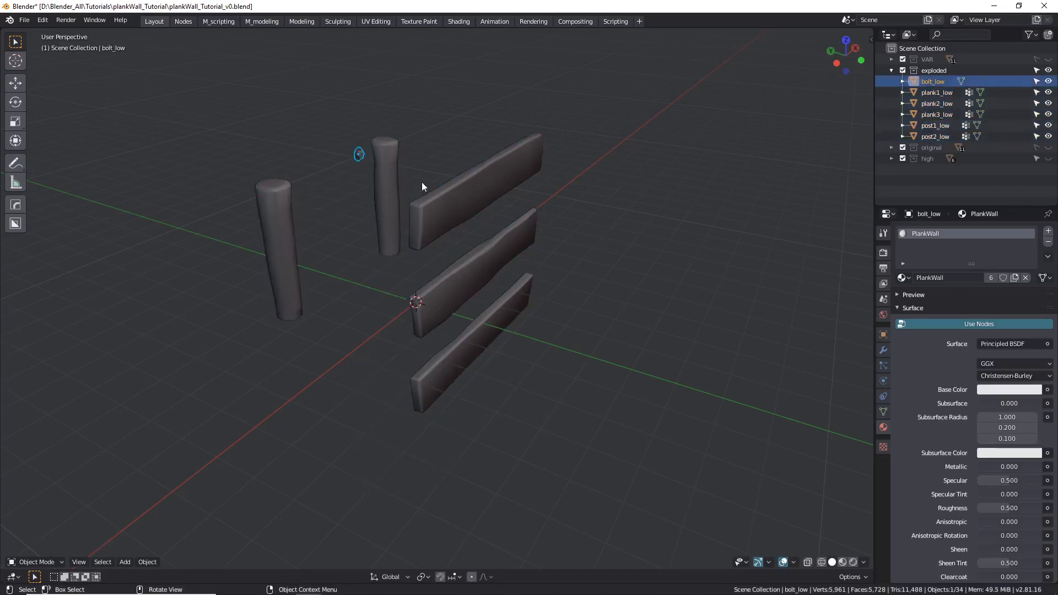
Select all low-poly objects and export only the selected objects as FBX, overwriting plankWall_low.fbx
click(441, 201)
key(a)
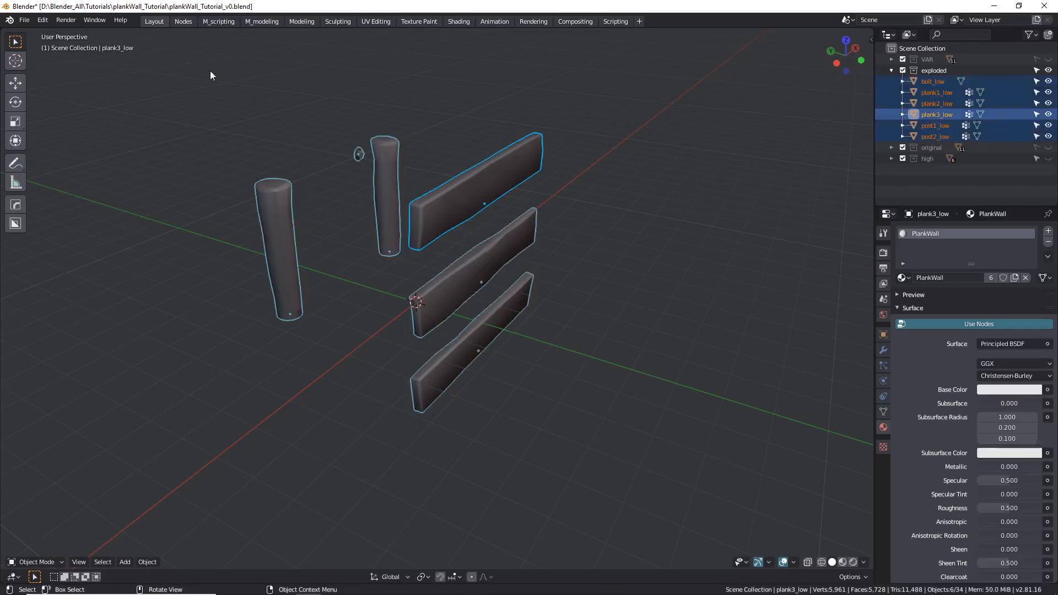
click(43, 20)
shift+click(272, 216)
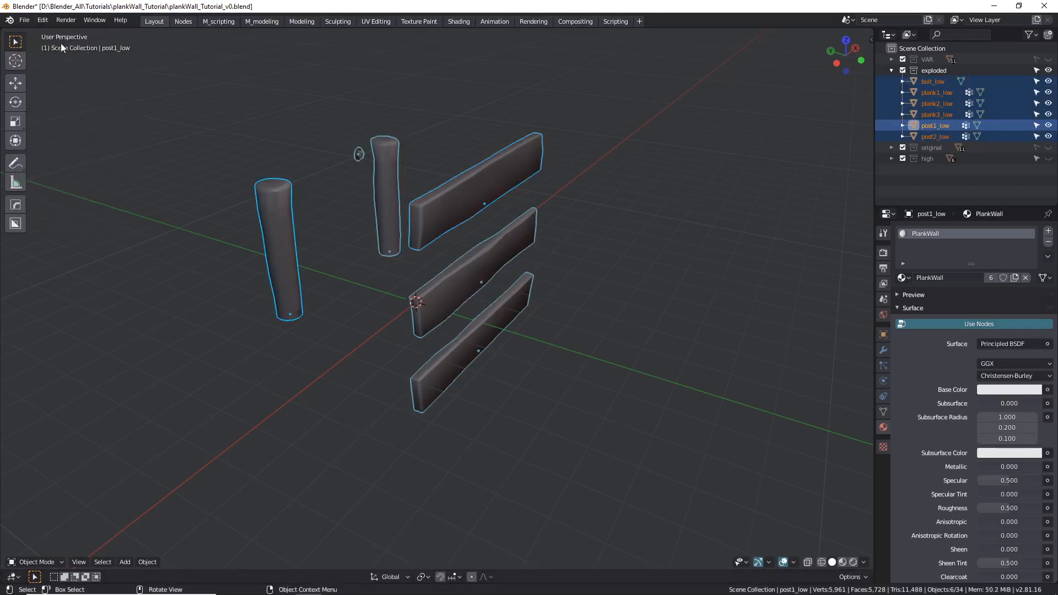
click(19, 22)
mouse_move(71, 180)
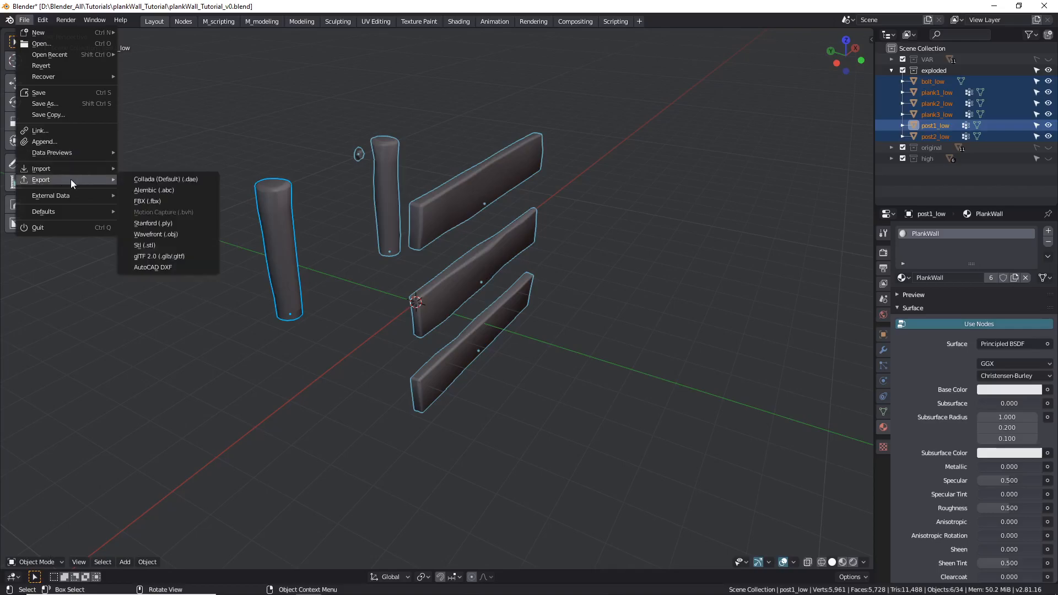
click(170, 201)
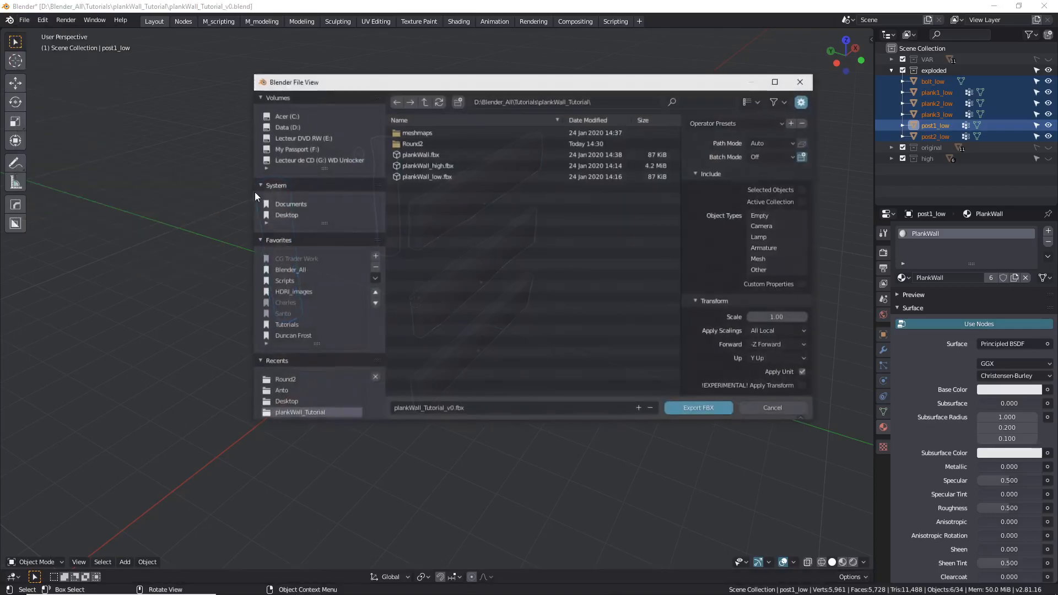
click(423, 177)
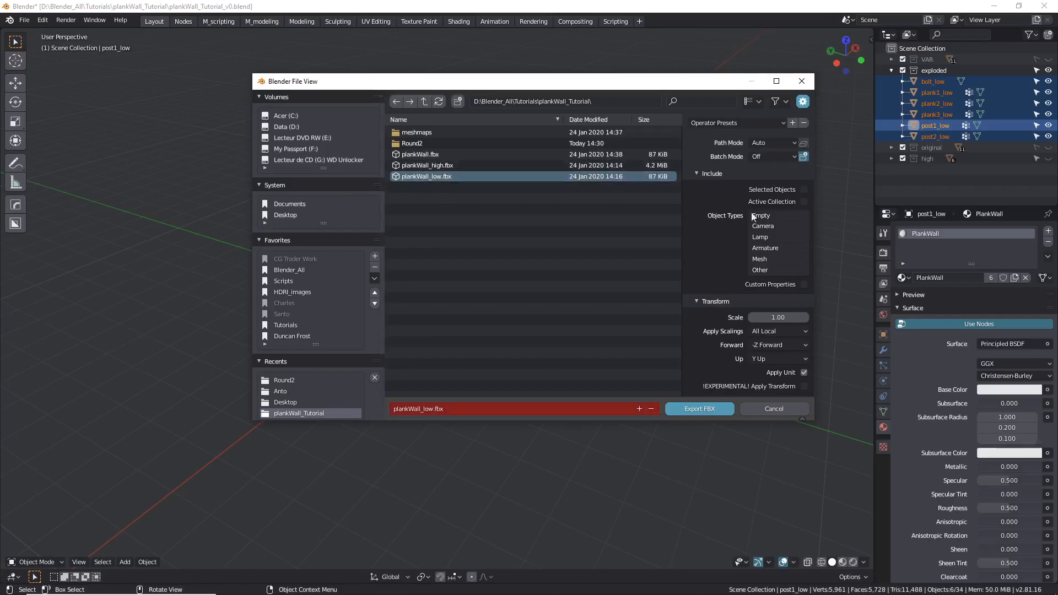
click(800, 189)
click(716, 408)
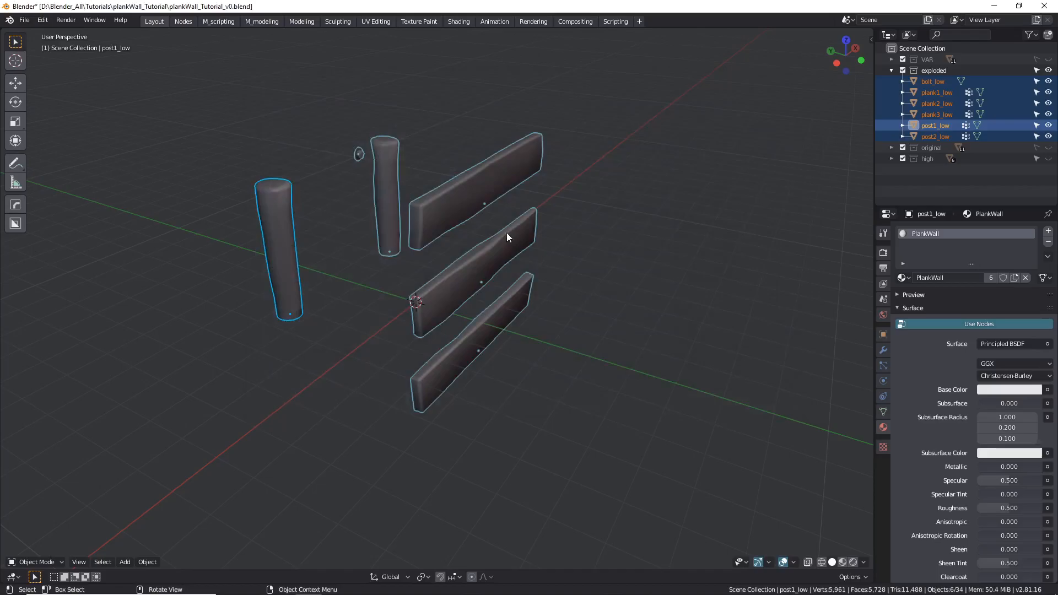
Save the Blender file and close Blender to return to Substance Painter
middle_drag(508, 233, 477, 219)
key(ctrl+s)
click(578, 213)
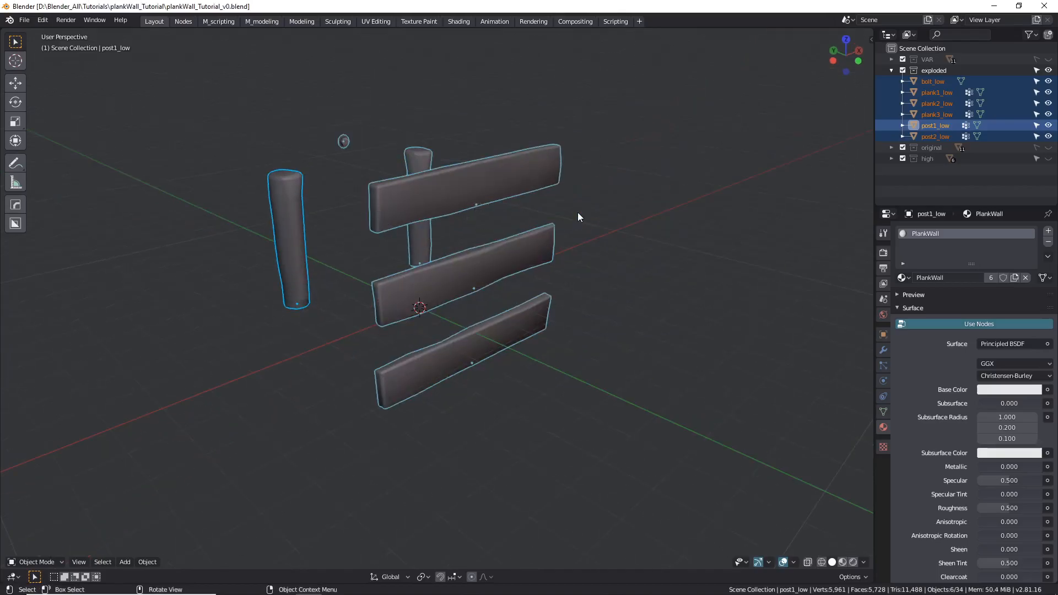
click(1045, 5)
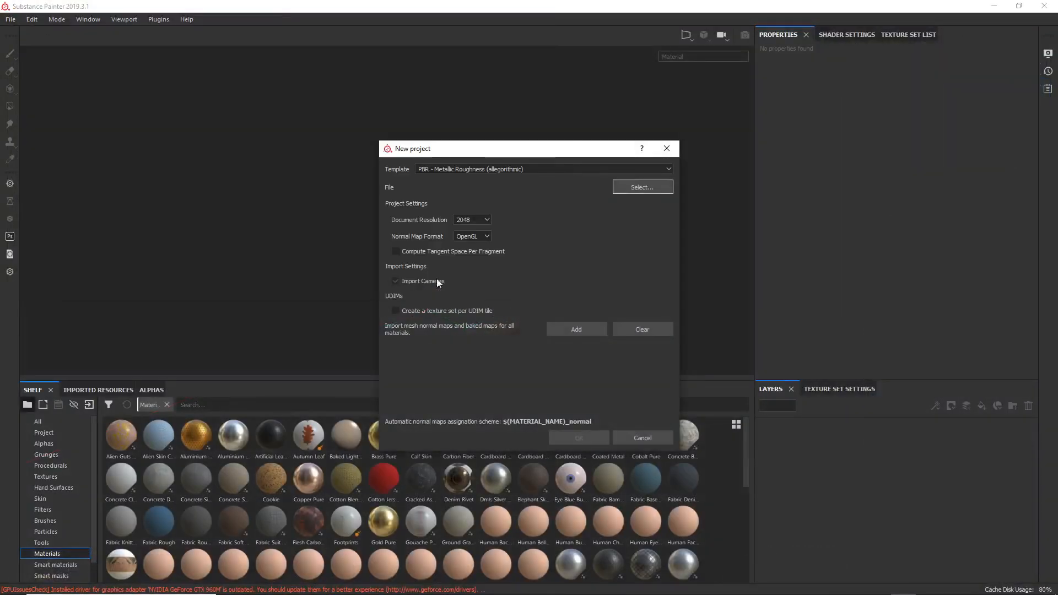
Choose plankWall_low.fbx from the Round2 folder as the project mesh and create the project
click(624, 188)
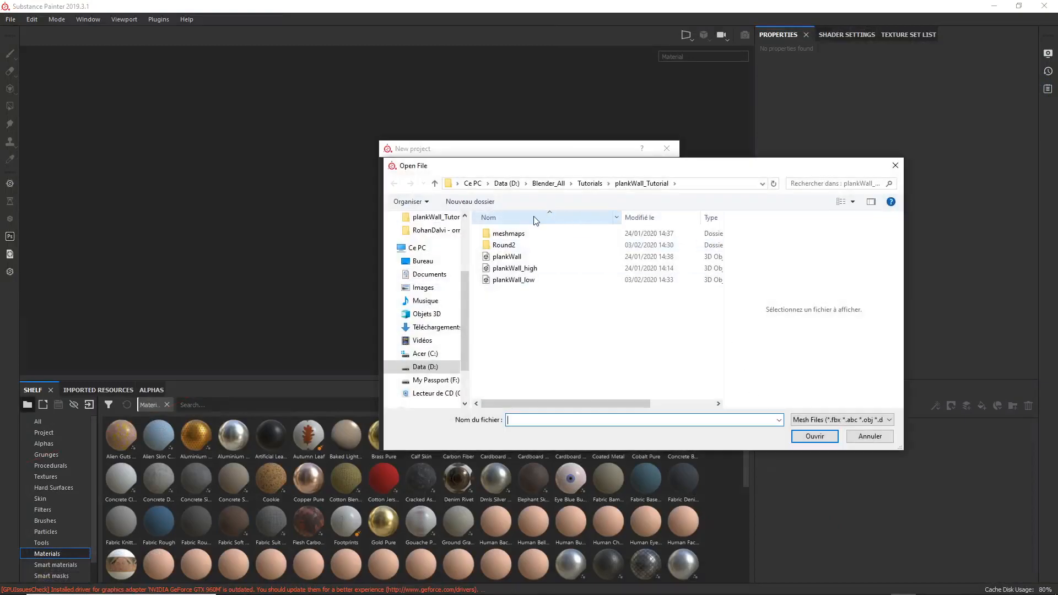
double_click(503, 245)
click(529, 260)
click(814, 436)
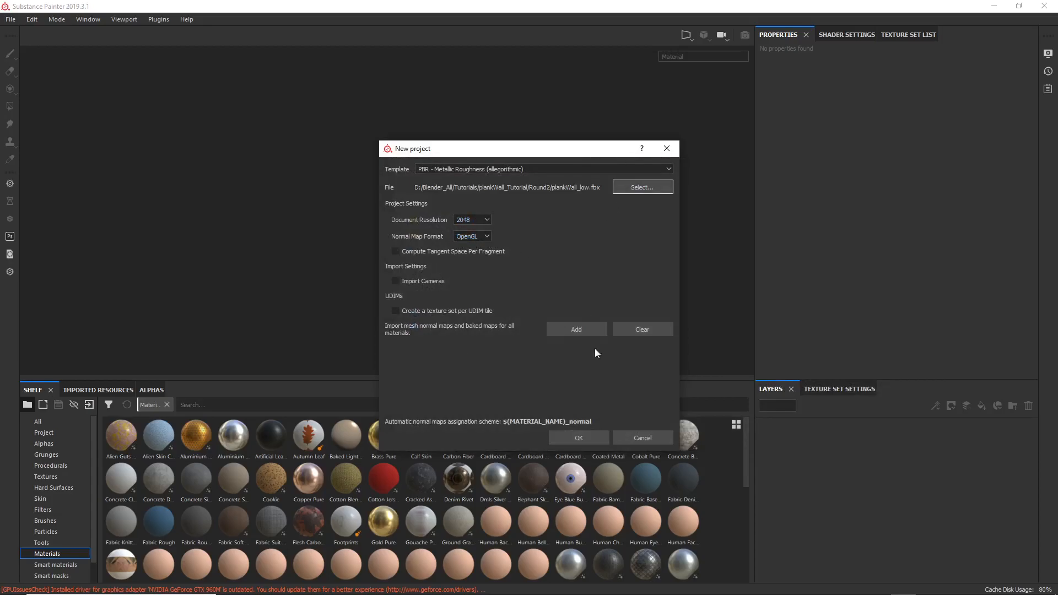
click(584, 437)
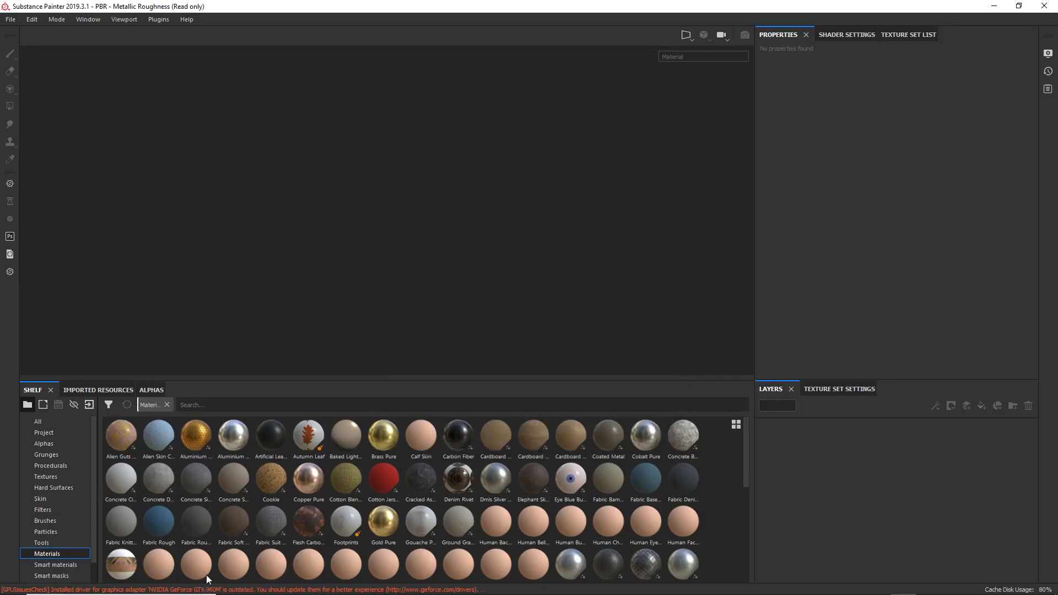
Examine the imported planks, posts and bolt from several angles and look through the brush properties
alt+drag(300, 196, 418, 248)
mouse_move(292, 184)
alt+right_down()
mouse_move(309, 232)
mouse_move(243, 47)
alt+right_up()
alt+drag(257, 173, 362, 187)
alt+drag(264, 154, 375, 175)
alt+right_drag(376, 175, 378, 226)
mouse_move(370, 212)
alt+mouse_down()
mouse_move(347, 143)
mouse_move(347, 182)
mouse_move(338, 160)
mouse_move(348, 157)
alt+mouse_up()
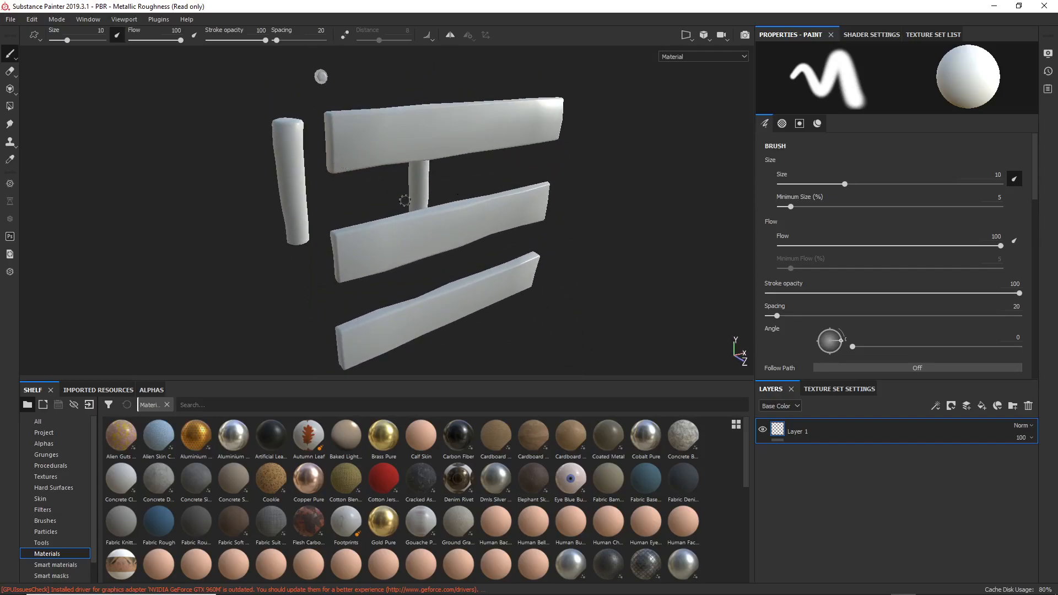
scroll(887, 336, down, 5)
Show the texture set settings and open the mesh map baking options
click(839, 388)
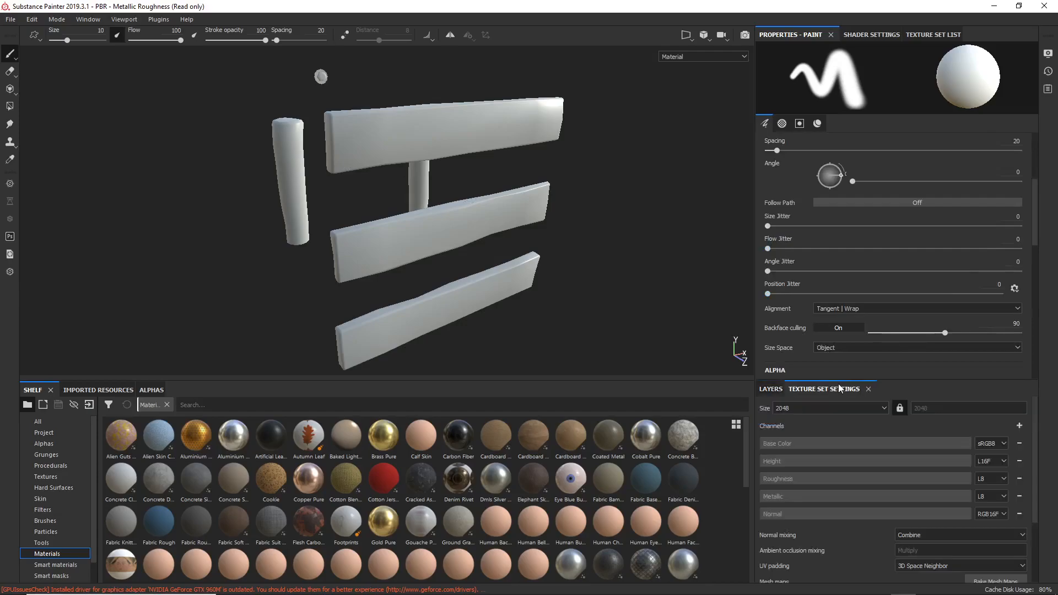
scroll(864, 465, down, 3)
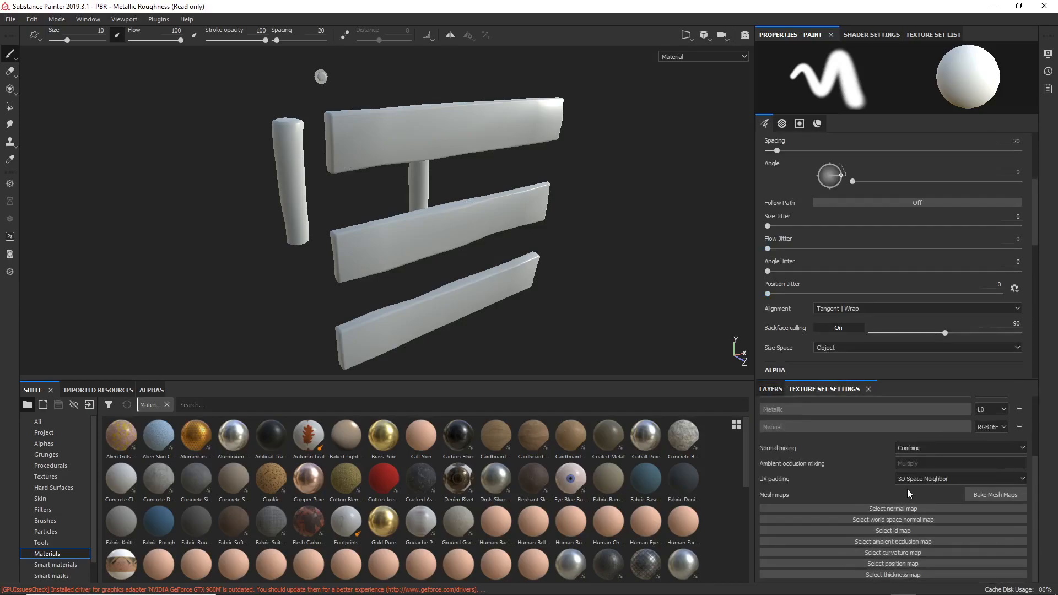
click(984, 494)
click(540, 151)
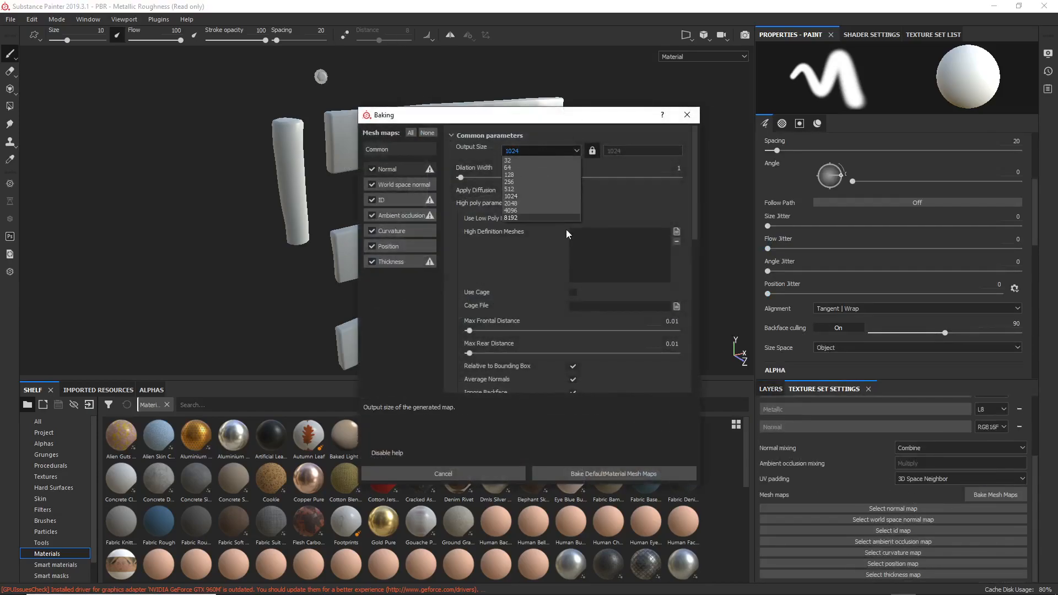
click(521, 204)
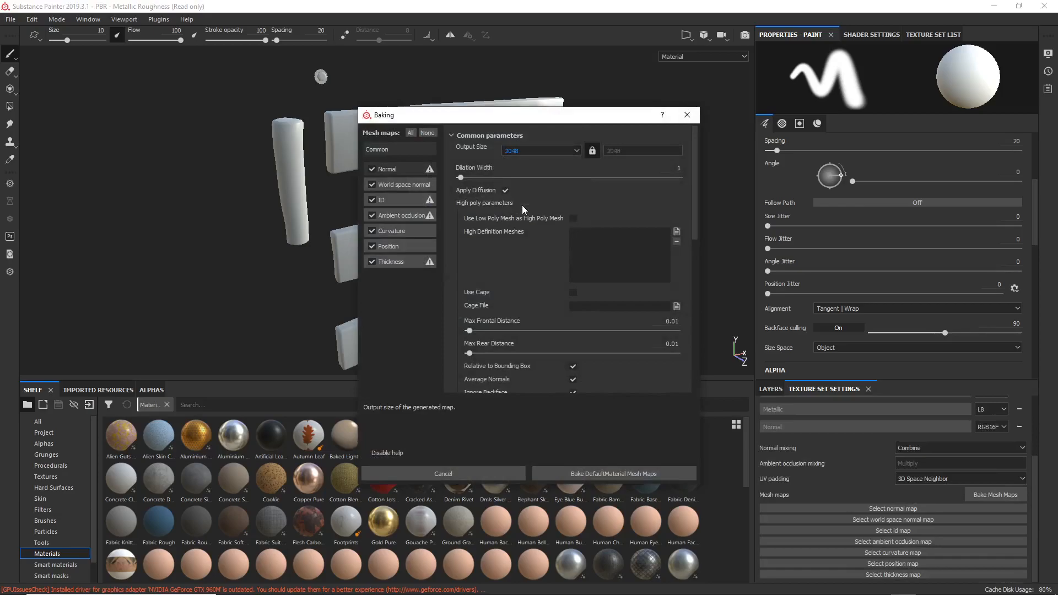
click(373, 200)
click(675, 232)
click(496, 211)
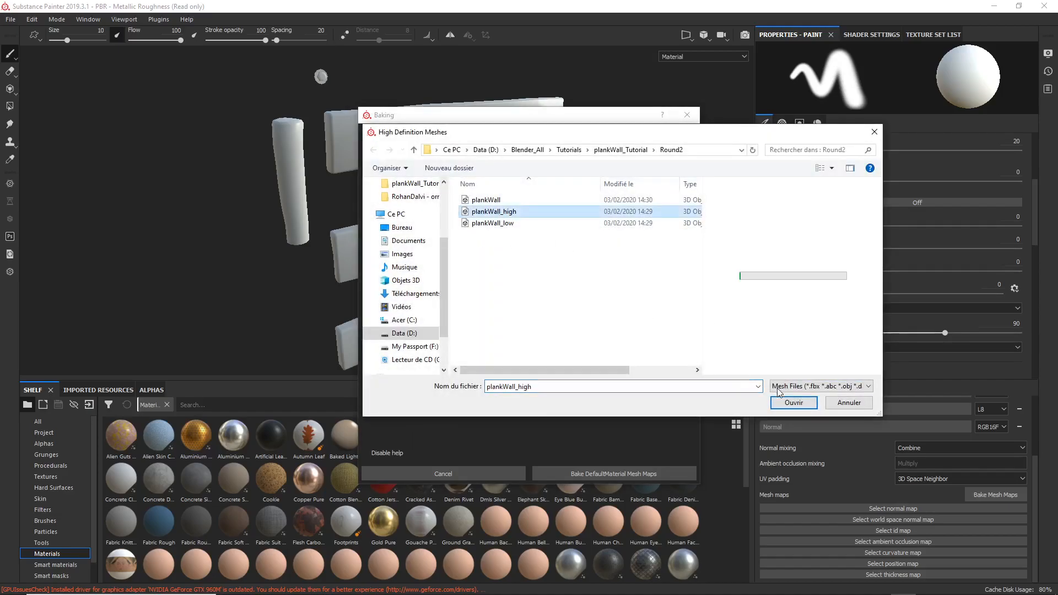
click(793, 402)
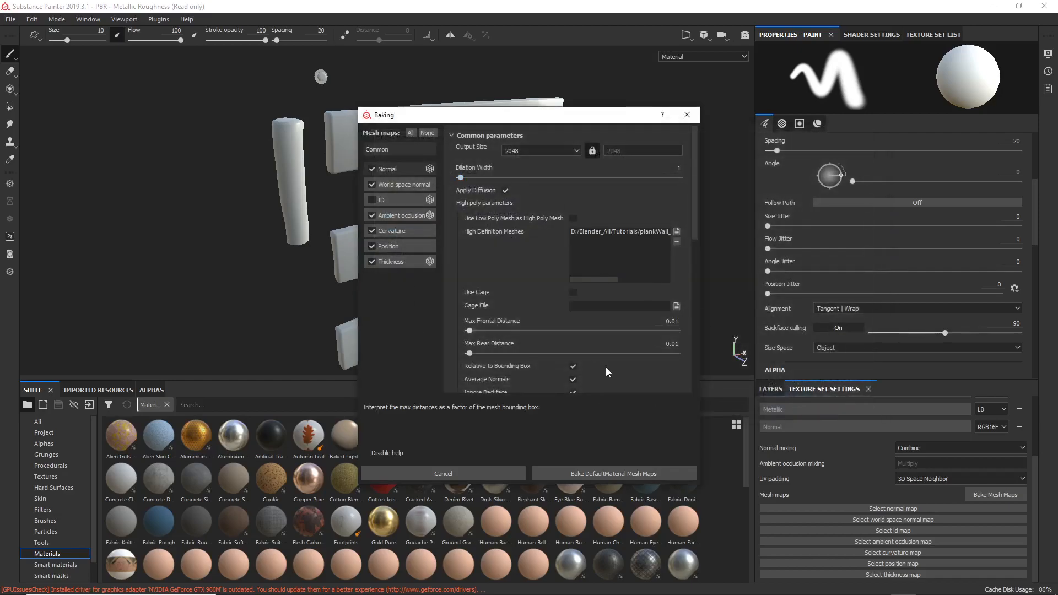
scroll(640, 358, down, 3)
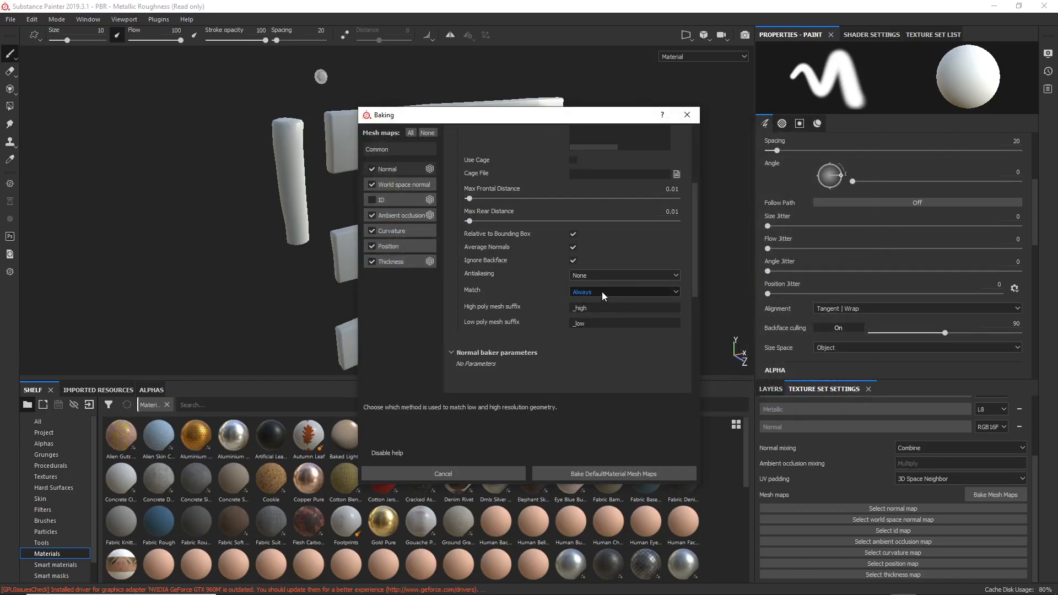
scroll(591, 274, up, 3)
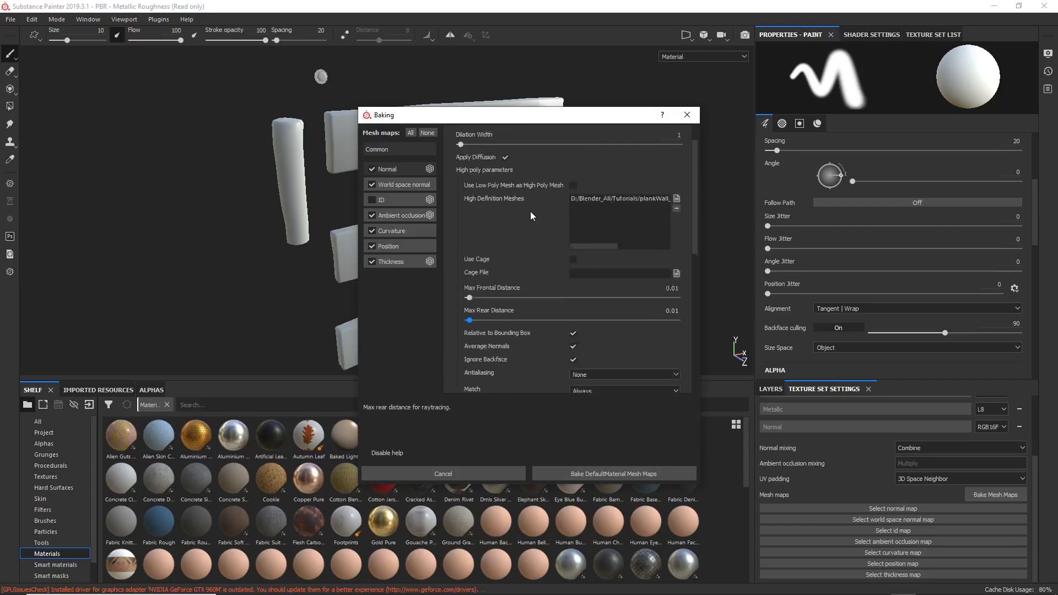
click(517, 149)
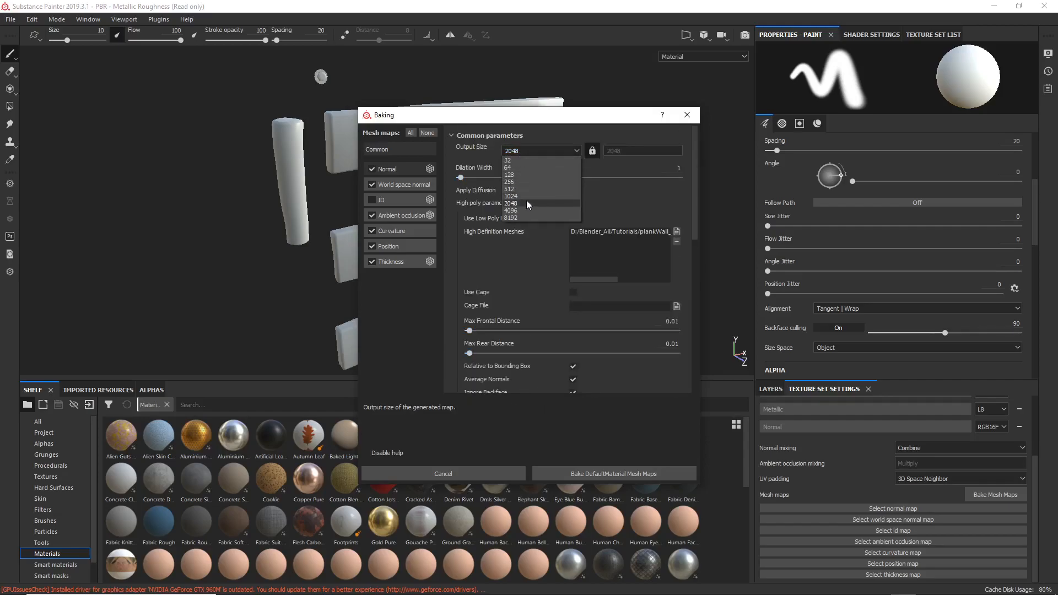
click(527, 197)
scroll(571, 333, down, 2)
scroll(571, 333, down, 2)
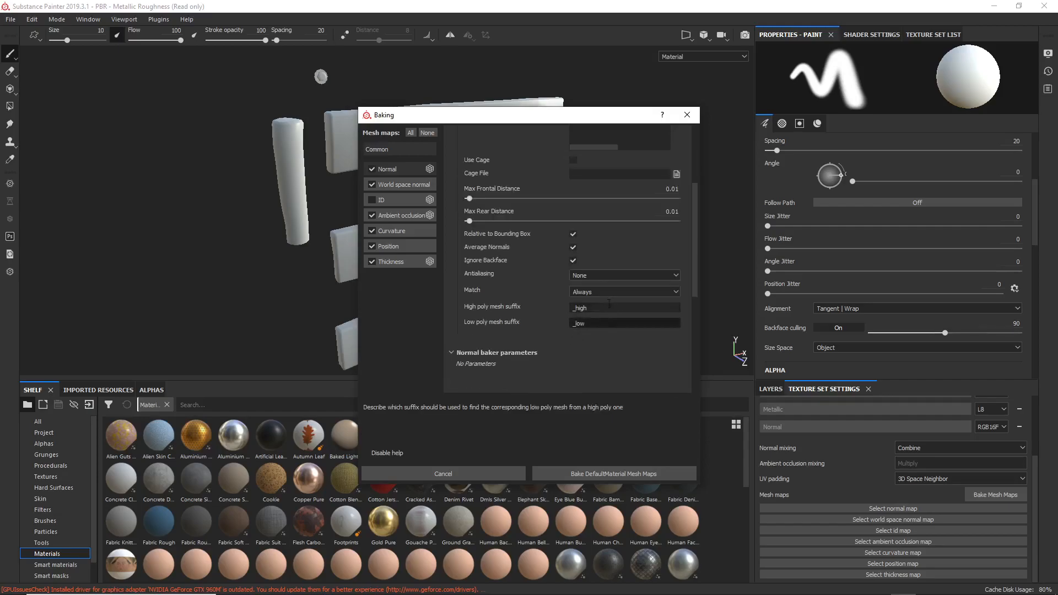
click(606, 293)
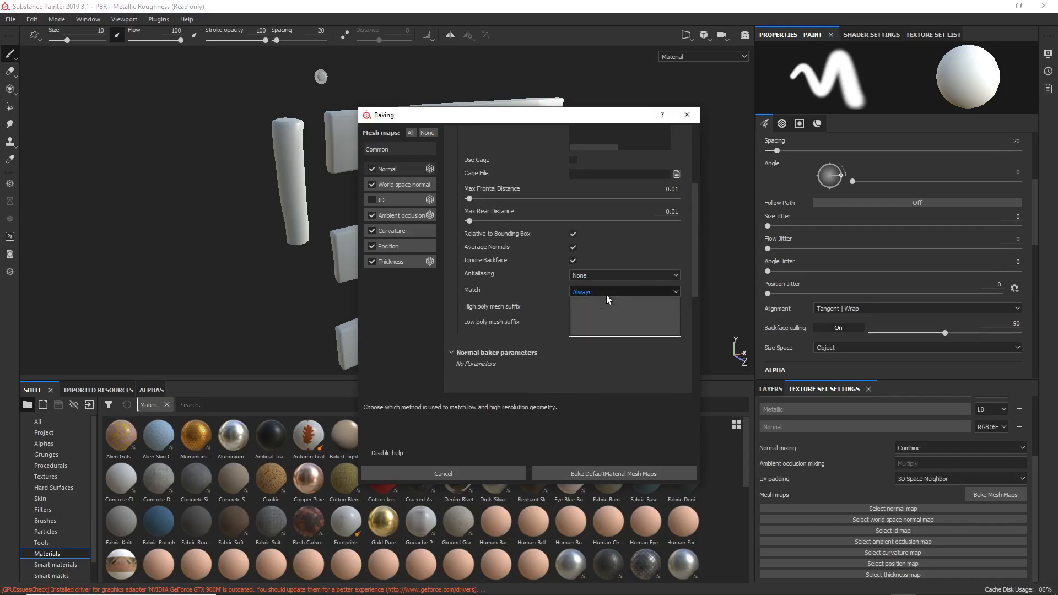
click(592, 308)
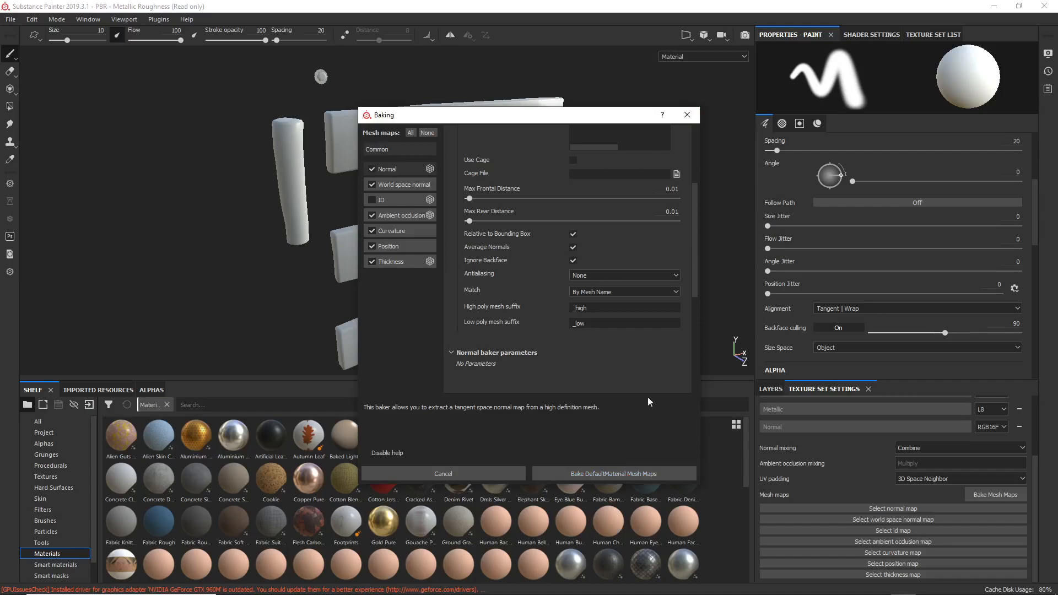
click(687, 115)
Check the texture set list for the imported mesh's materials and look over the model
click(931, 35)
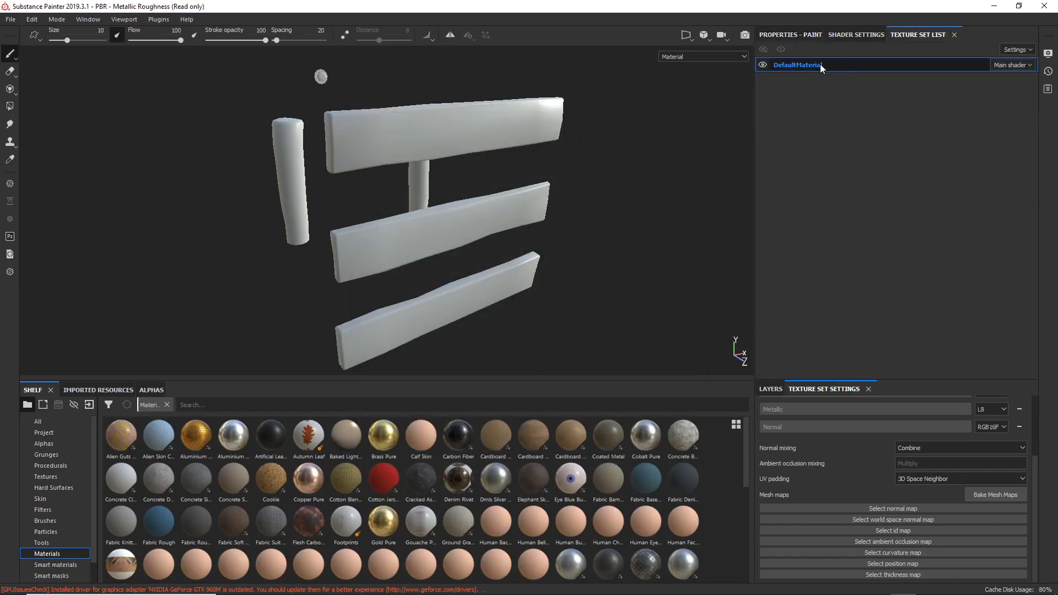
mouse_move(338, 236)
alt+mouse_down()
mouse_move(455, 213)
mouse_move(479, 221)
mouse_move(366, 231)
alt+mouse_up()
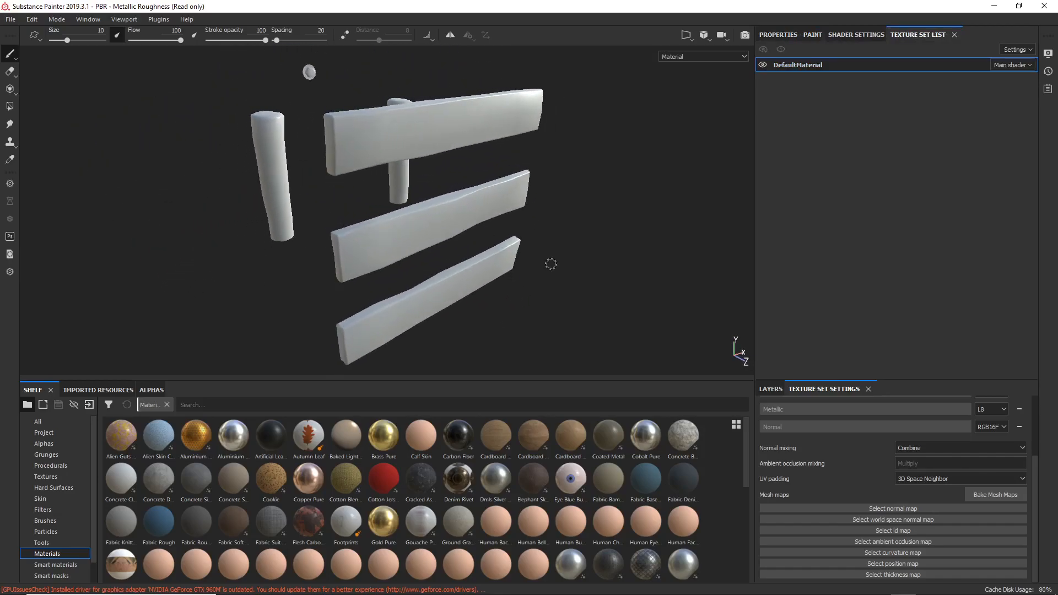
alt+drag(550, 264, 532, 248)
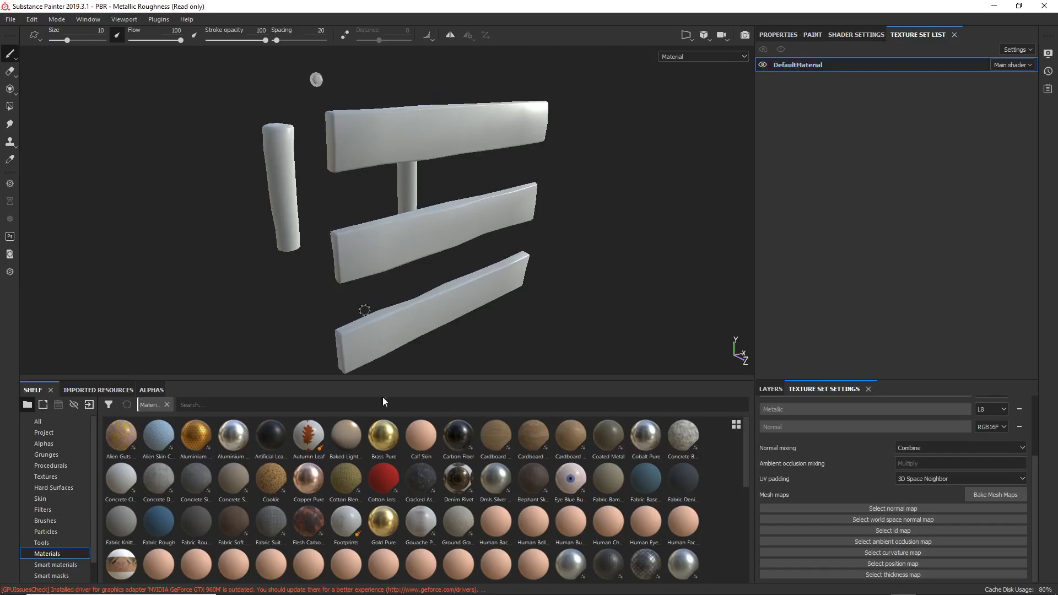
alt+drag(421, 234, 463, 236)
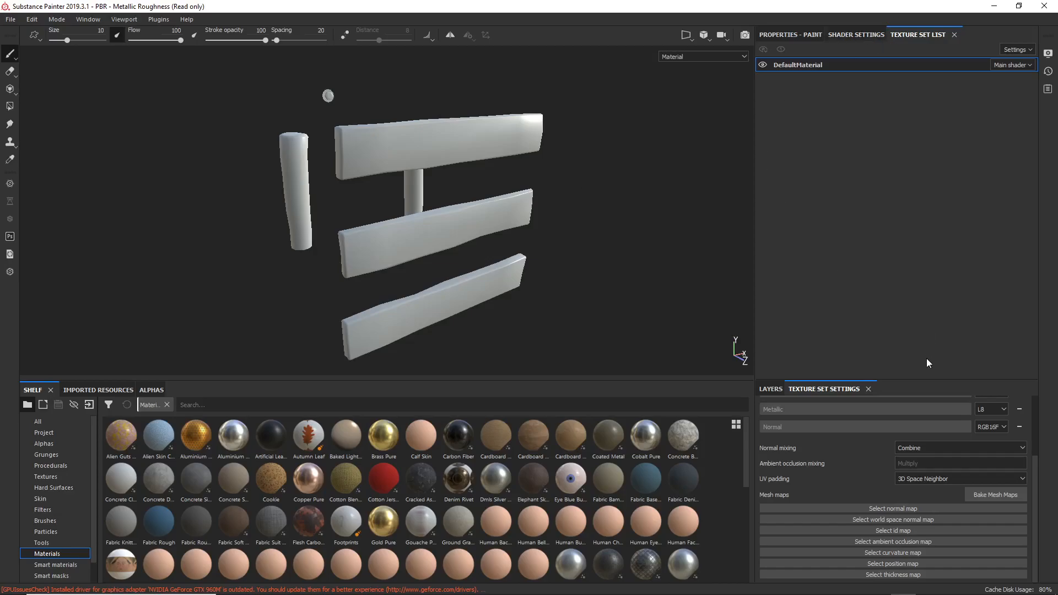
Open the mesh map baking options and load plankWall_high from the Round2 folder as the high definition mesh
click(989, 494)
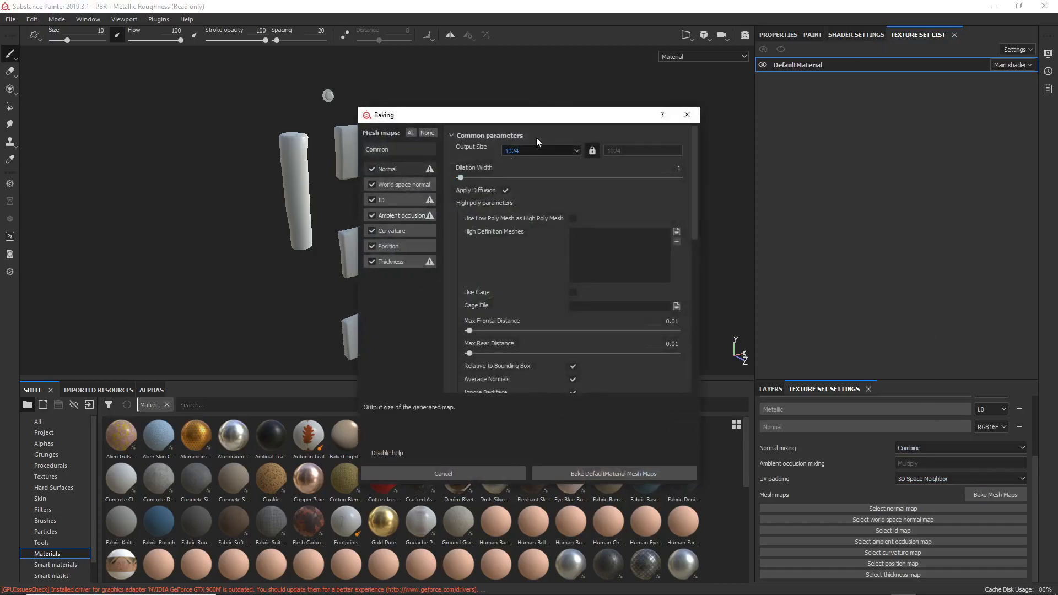
scroll(543, 320, down, 1)
click(677, 166)
click(493, 211)
click(794, 402)
Bake the mesh maps with matching set to By Mesh Name and the ID map excluded
scroll(556, 232, up, 1)
scroll(538, 284, down, 3)
click(598, 324)
click(596, 336)
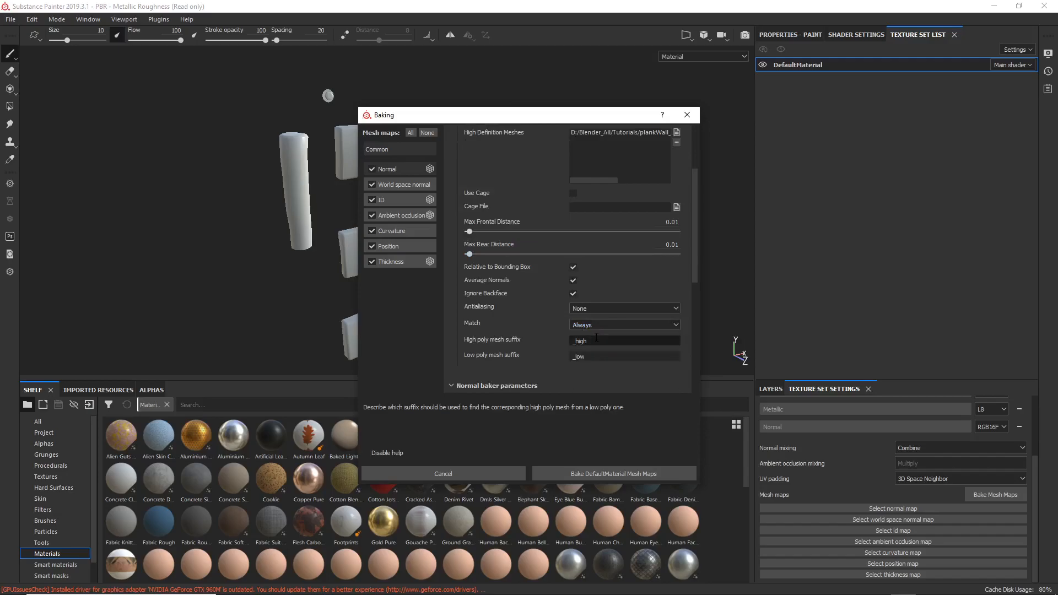
click(591, 326)
click(592, 346)
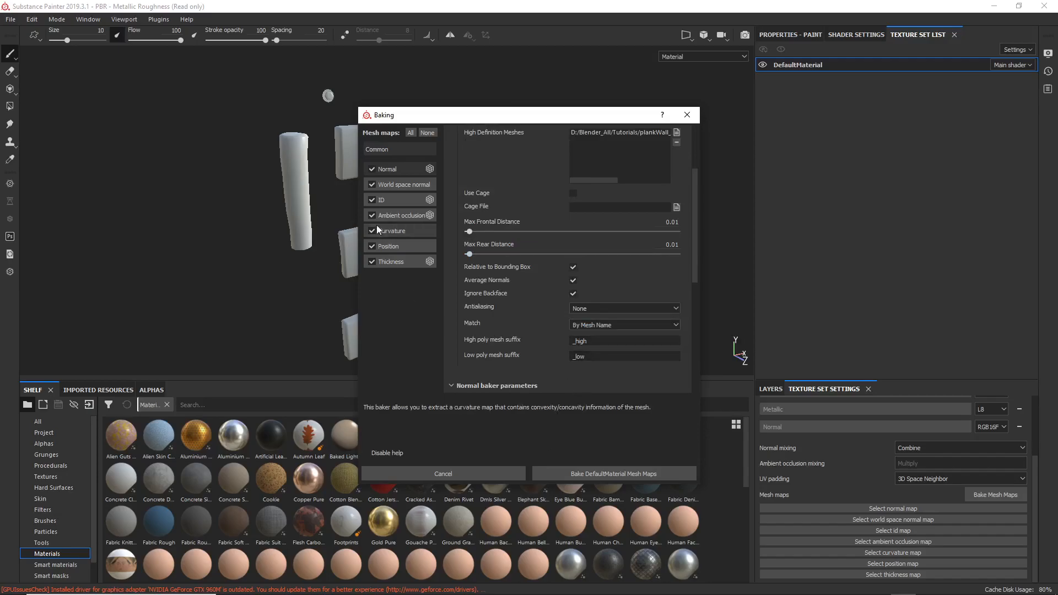
click(372, 200)
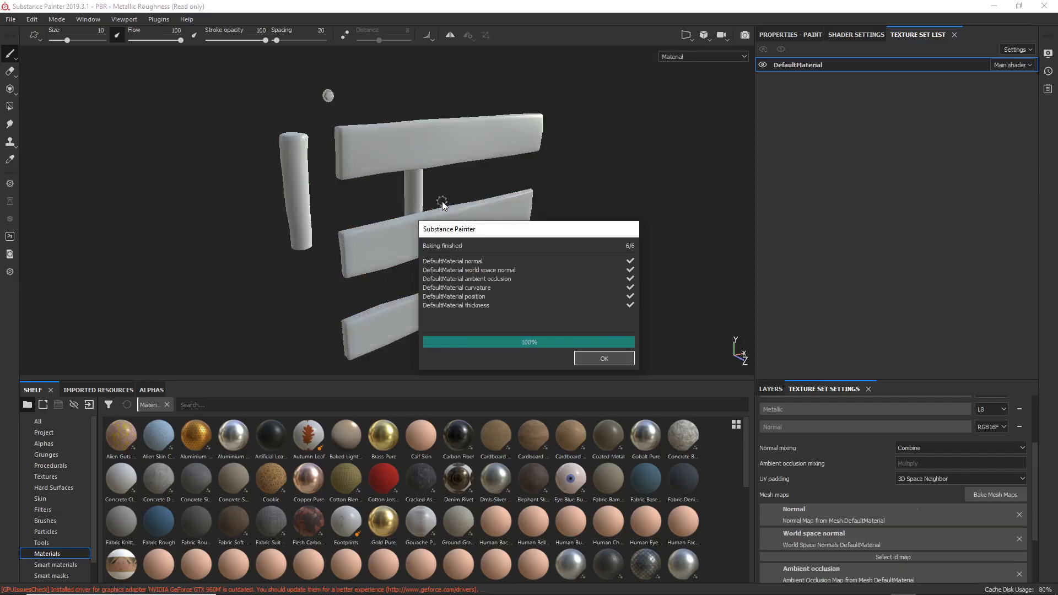
click(594, 358)
Examine the baked bolt, posts and planks up close from several angles and under different lighting directions
alt+drag(406, 202, 418, 225)
alt+right_drag(418, 225, 354, 303)
alt+drag(347, 166, 309, 50)
alt+middle_drag(352, 248, 432, 330)
scroll(361, 115, up, 4)
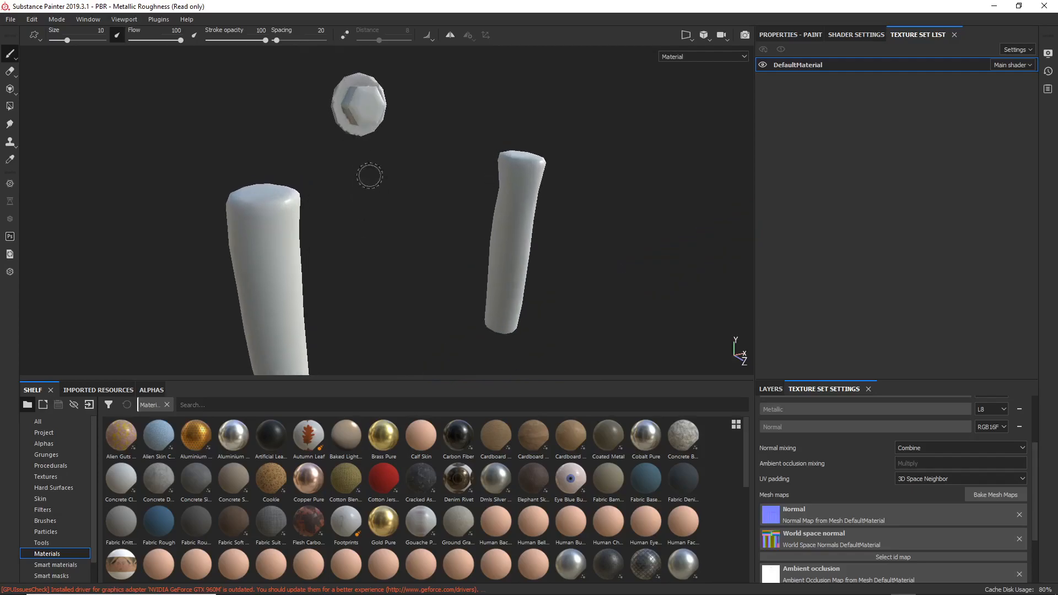
scroll(368, 182, up, 3)
alt+drag(378, 103, 196, 85)
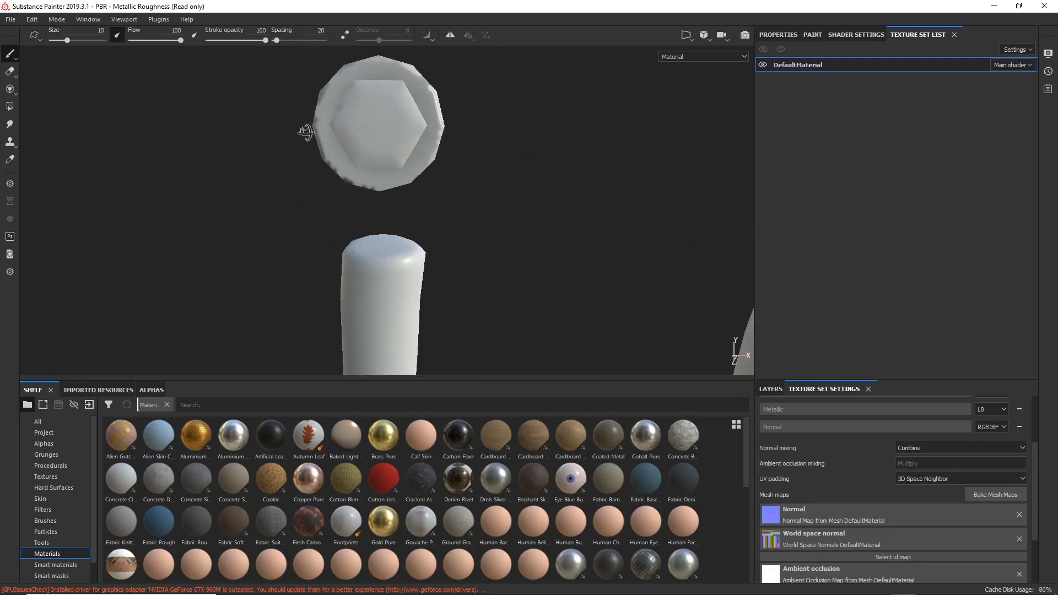
alt+drag(381, 111, 579, 159)
alt+drag(402, 135, 292, 220)
shift+right_drag(330, 148, 414, 144)
alt+drag(414, 144, 324, 201)
alt+right_drag(324, 202, 299, 181)
alt+right_drag(366, 224, 325, 83)
alt+right_drag(402, 288, 365, 152)
alt+drag(376, 243, 316, 180)
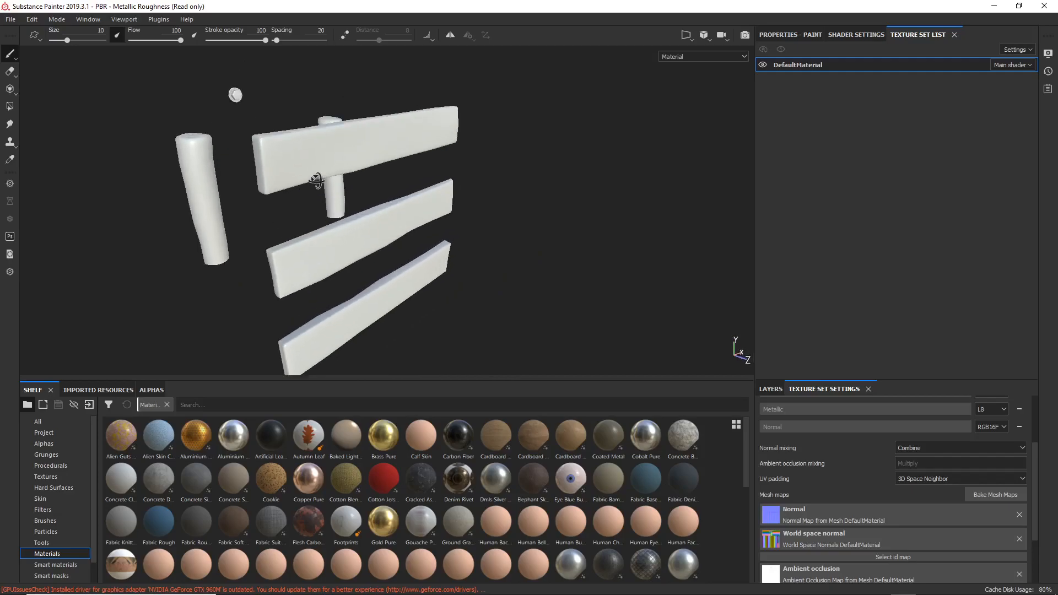
Launch Blender and reopen plankWall_Tutorial_v0.blend from the recent files
click(308, 584)
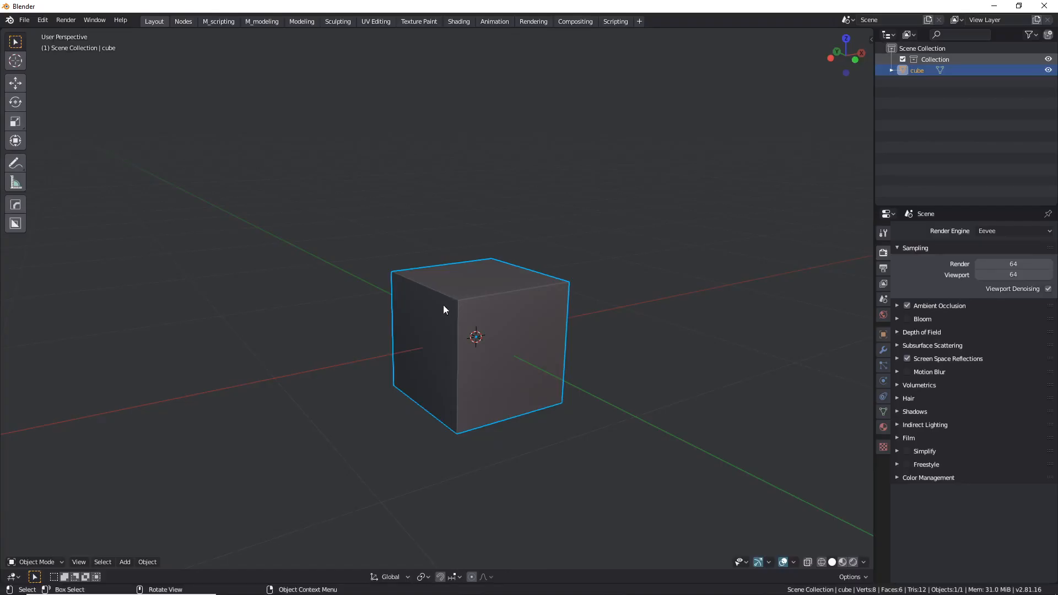
click(24, 20)
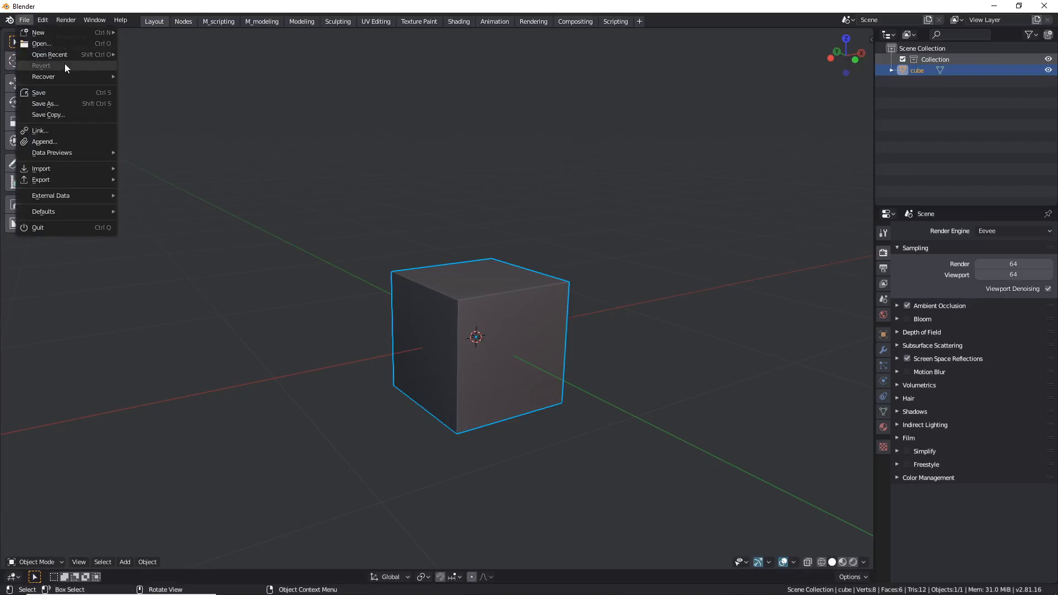
mouse_move(64, 55)
click(157, 54)
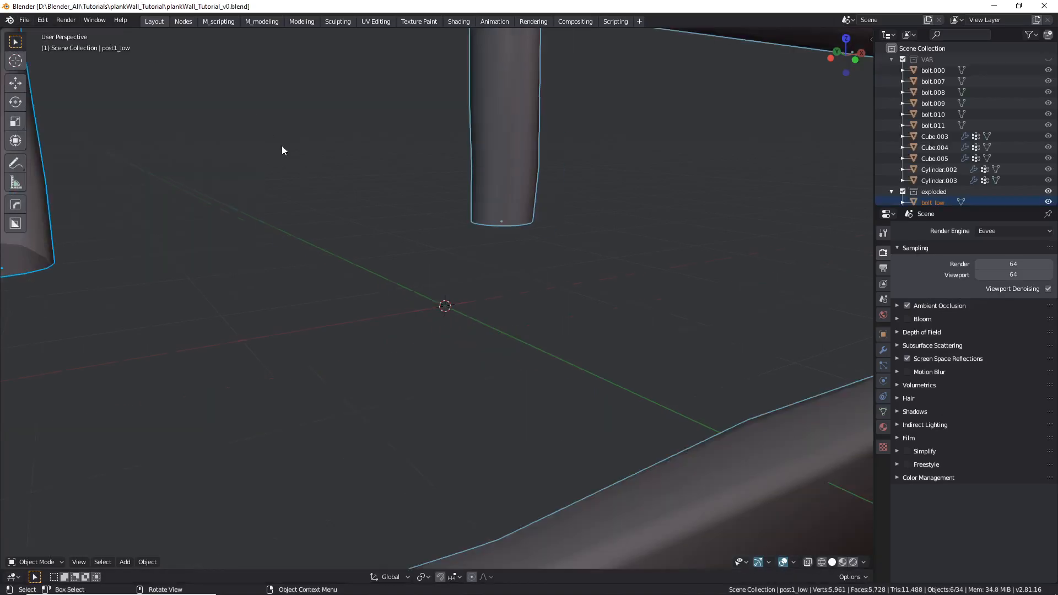
Check the material assigned to the middle and upper low-poly planks
scroll(307, 232, down, 5)
middle_drag(300, 217, 354, 267)
click(353, 263)
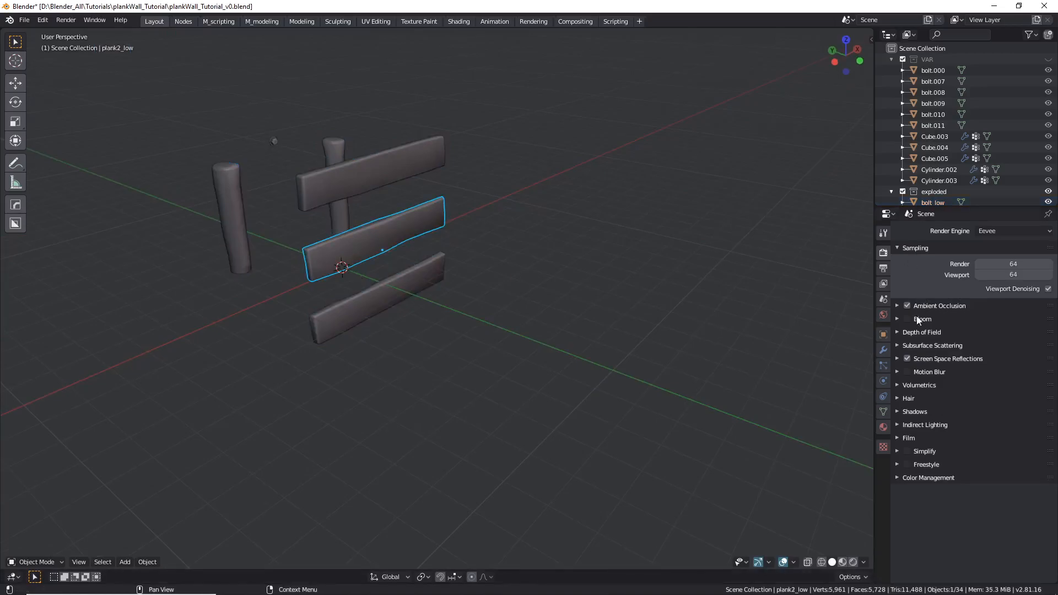
click(884, 426)
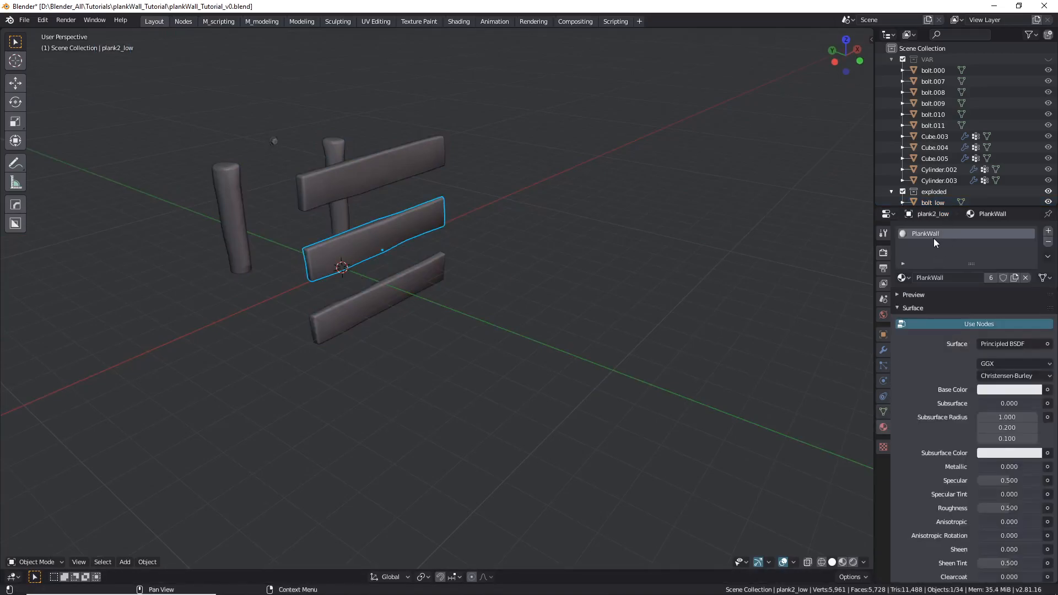
click(369, 185)
Collapse the VAR, original and high collections and check the material of the low-poly objects in the exploded collection
click(891, 59)
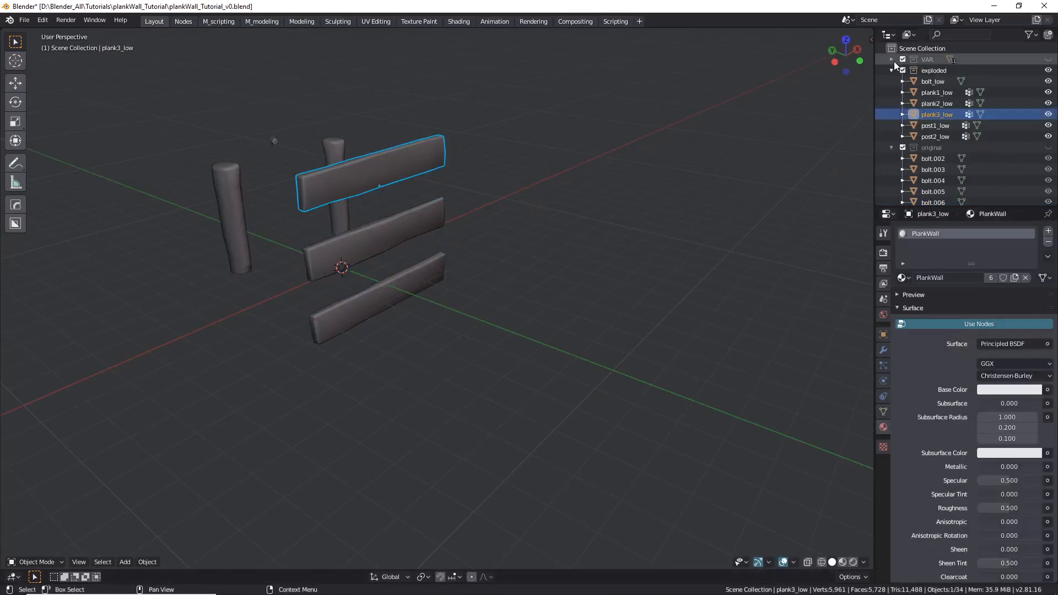
click(890, 148)
click(891, 158)
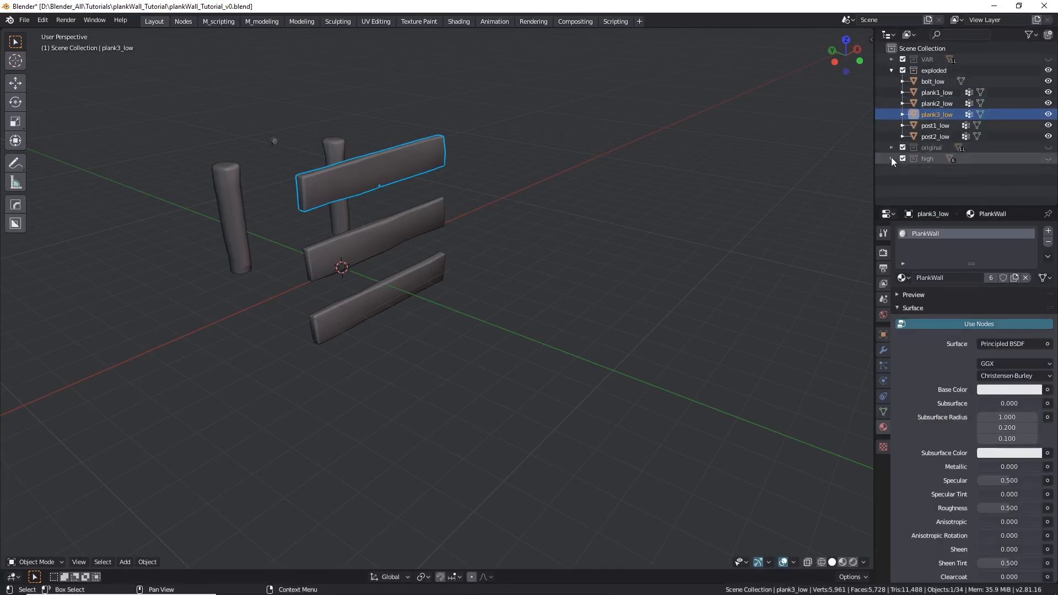
click(935, 105)
click(936, 127)
click(937, 135)
click(936, 93)
click(933, 82)
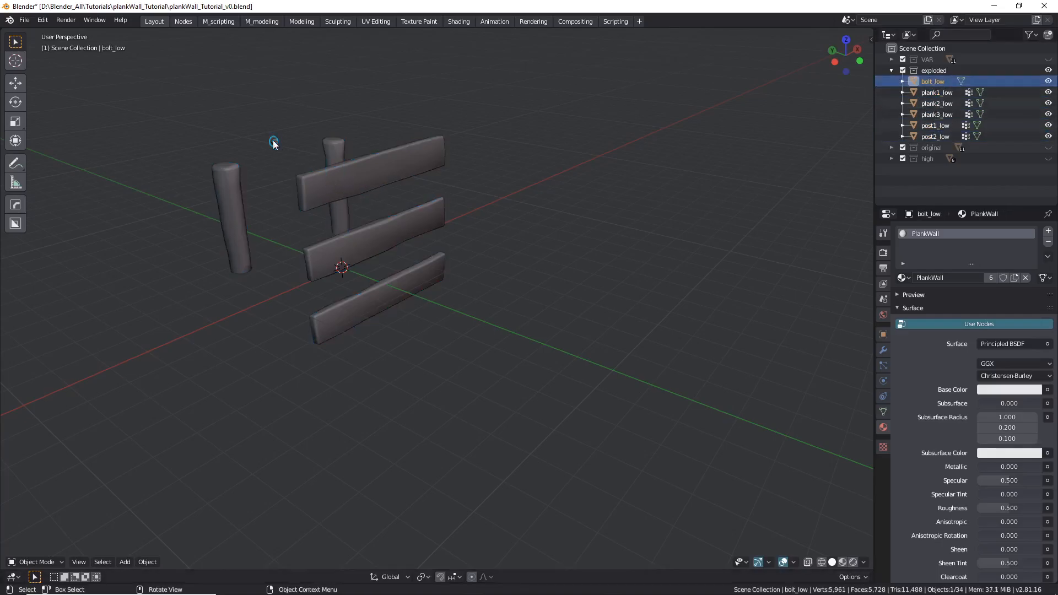
Bring all low-poly objects into Edit Mode together and examine their combined UV layout in the UV Editing workspace
scroll(277, 144, up, 5)
scroll(285, 150, down, 3)
key(a)
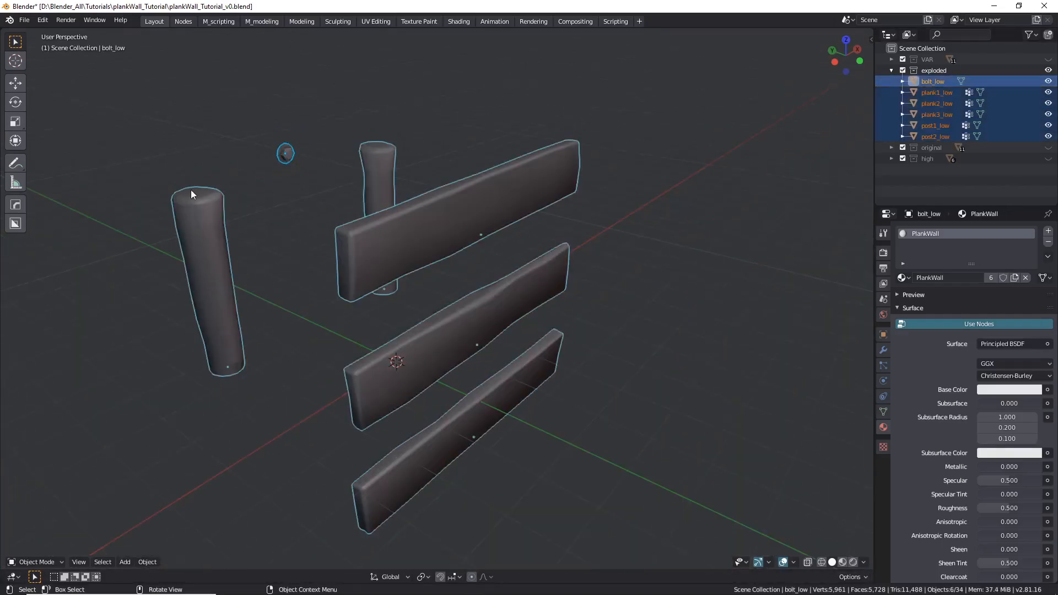
key(ctrl+Tab)
click(251, 191)
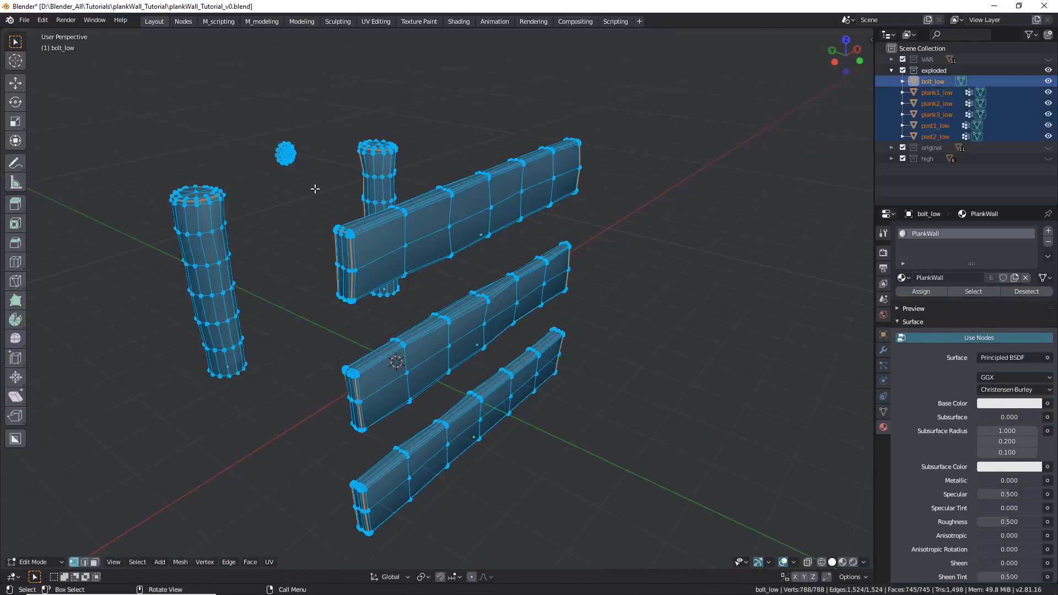
click(375, 21)
scroll(217, 266, up, 5)
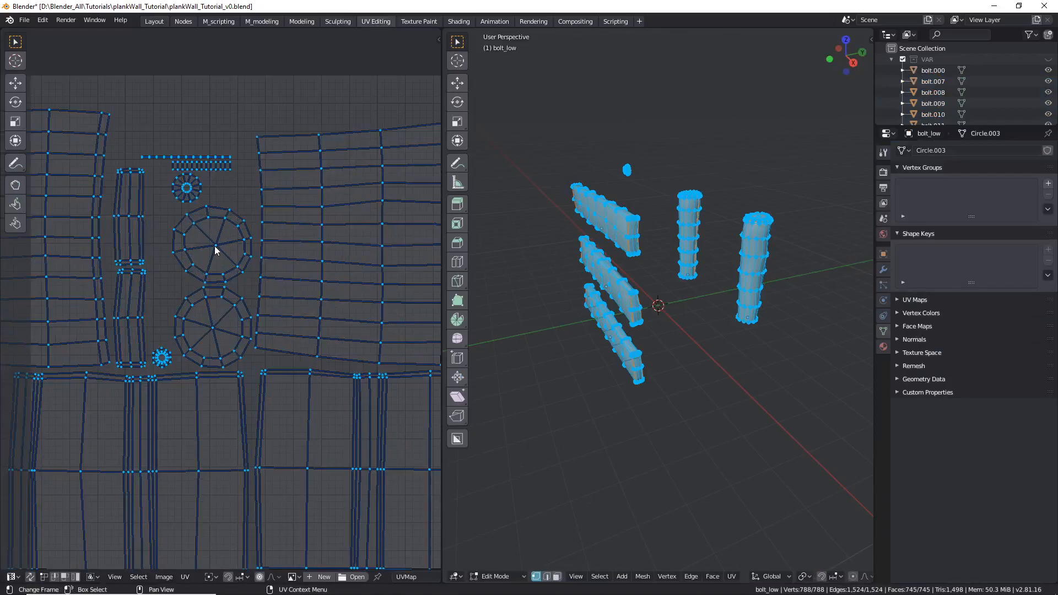
scroll(174, 382, up, 3)
scroll(171, 354, down, 2)
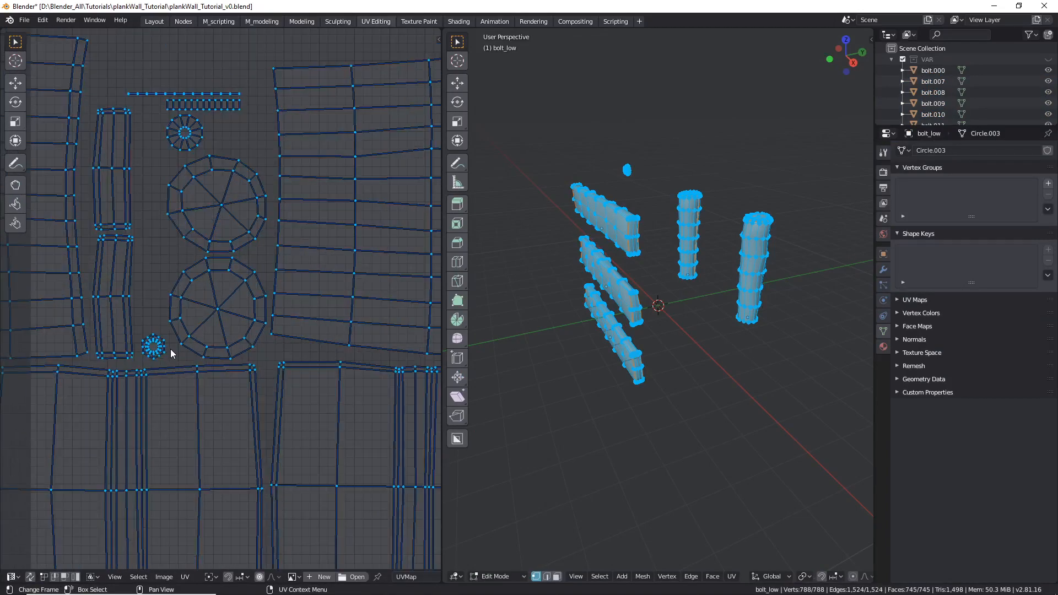
Enable UV sync selection and try to select the linked bolt washer island from one of its vertices
click(30, 577)
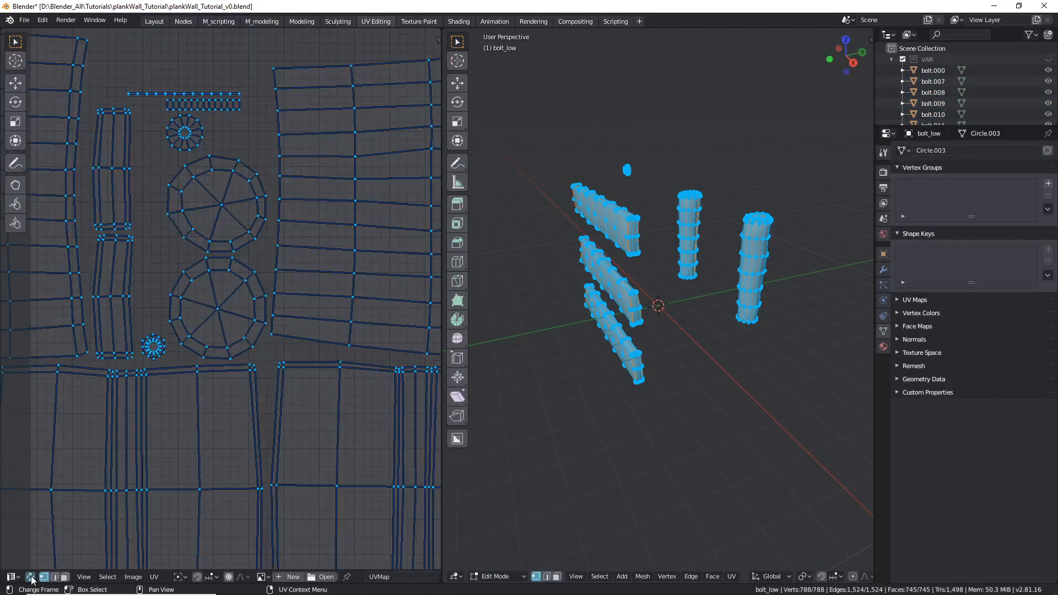
scroll(196, 243, up, 2)
scroll(189, 220, down, 3)
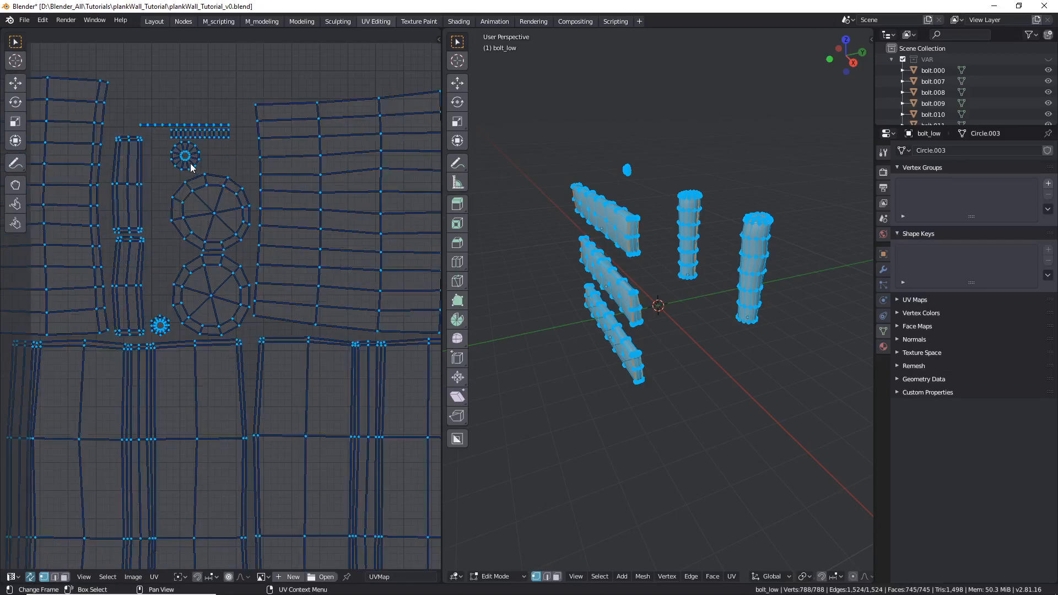
click(187, 160)
key(ctrl+l)
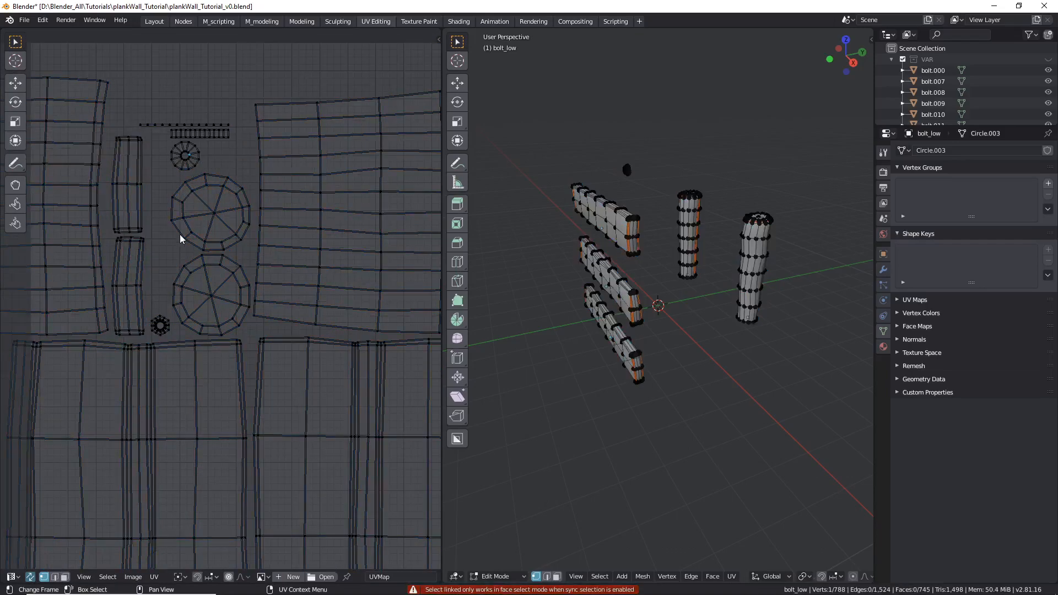
Switch to face selection and select all the linked parts of the low-poly bolt: head, sides and washer
click(66, 577)
scroll(644, 158, up, 6)
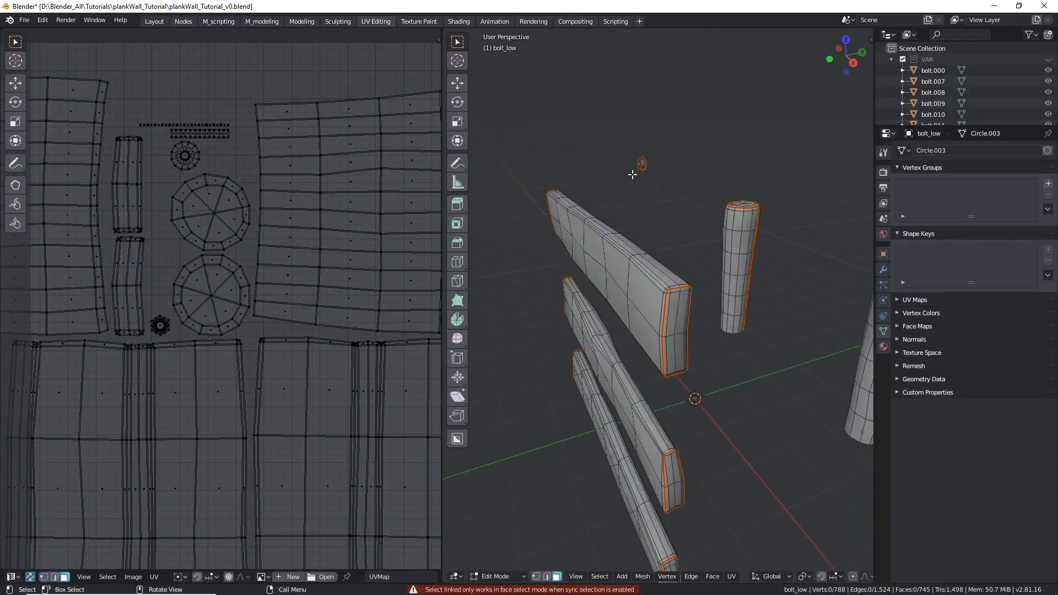
key(ctrl+l)
scroll(644, 158, up, 8)
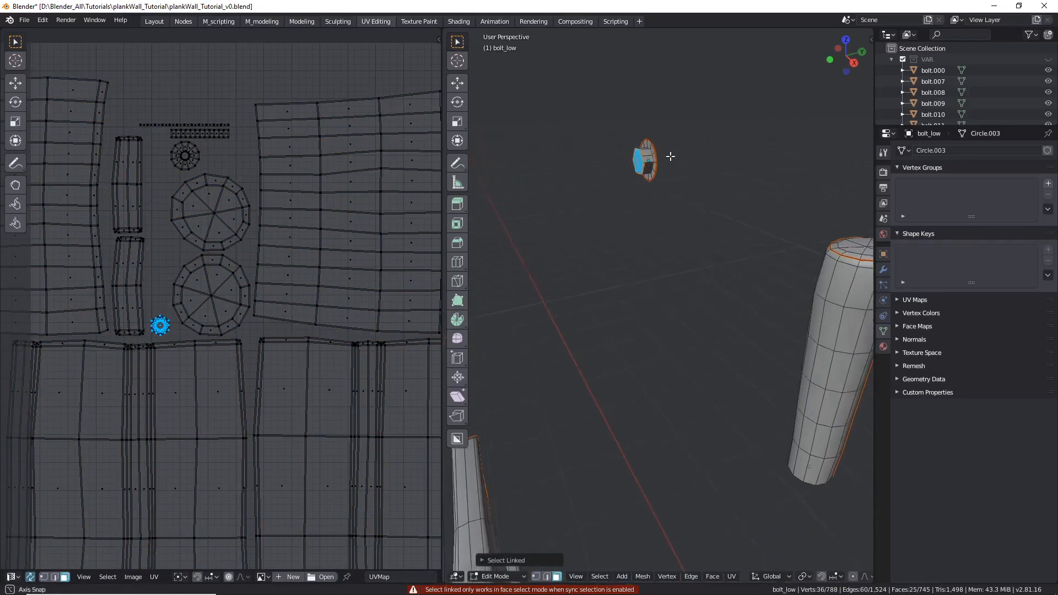
key(ctrl+l)
key(l)
middle_drag(656, 144, 612, 152)
scroll(655, 143, up, 4)
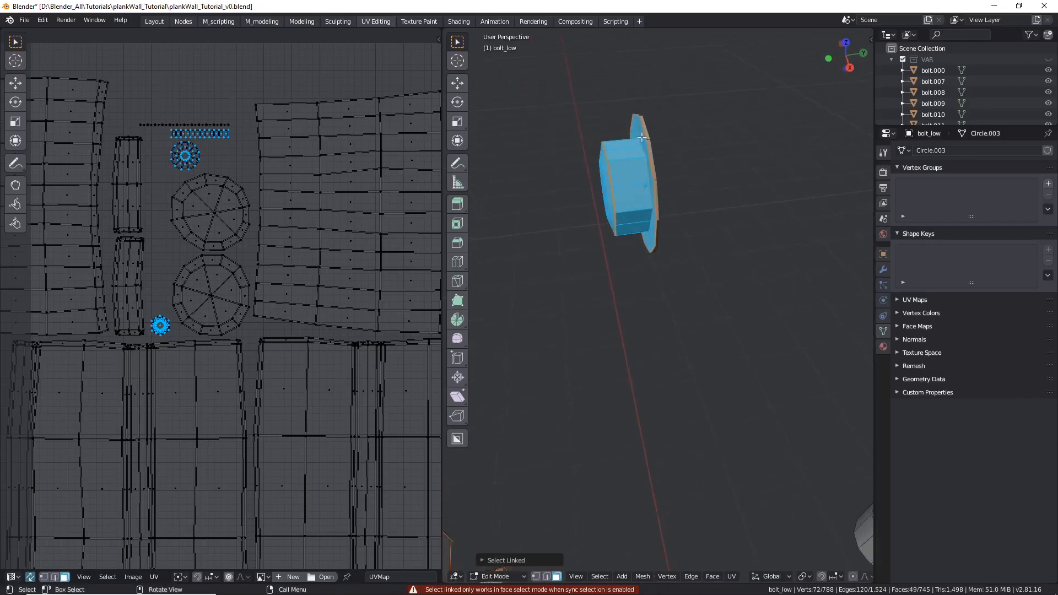
key(l)
Move the bolt's UV islands out of the gap between the post islands to the tile's right edge and enlarge them
scroll(241, 235, down, 5)
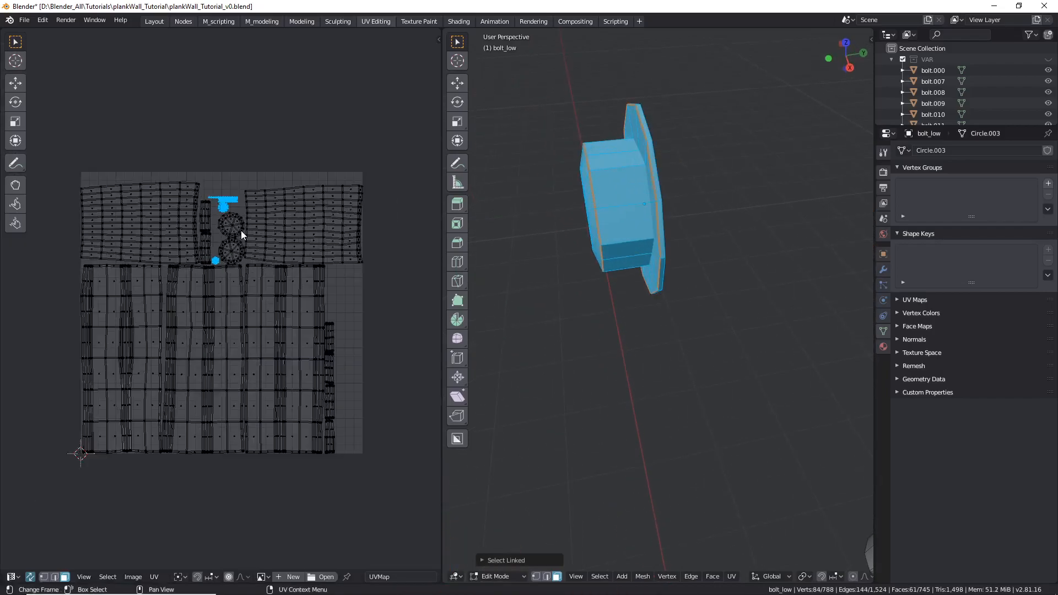
scroll(237, 212, up, 2)
scroll(259, 230, down, 1)
middle_drag(354, 300, 292, 295)
key(g)
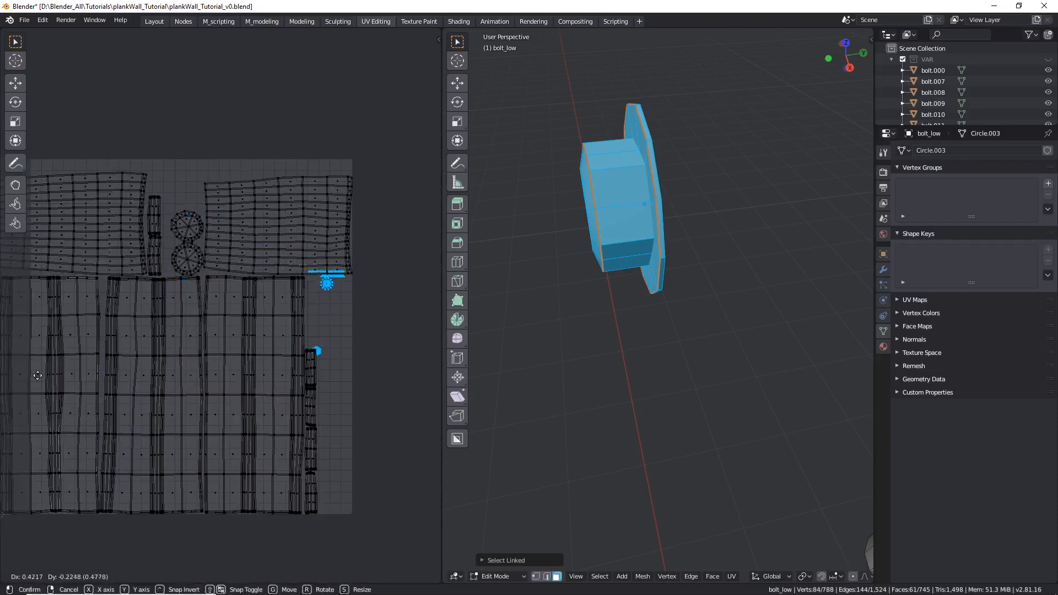
click(389, 400)
key(s)
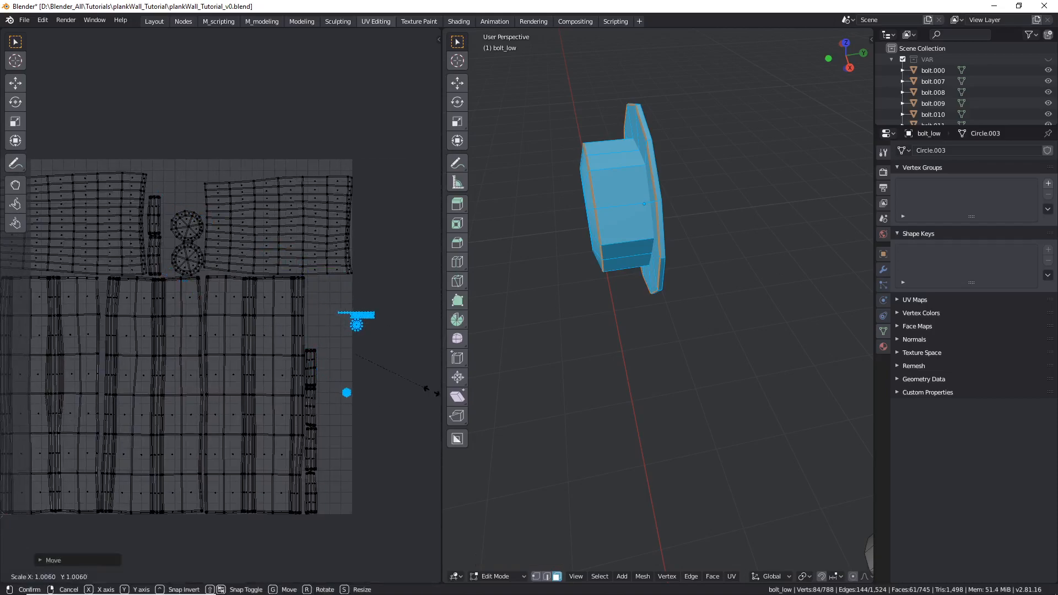
click(94, 423)
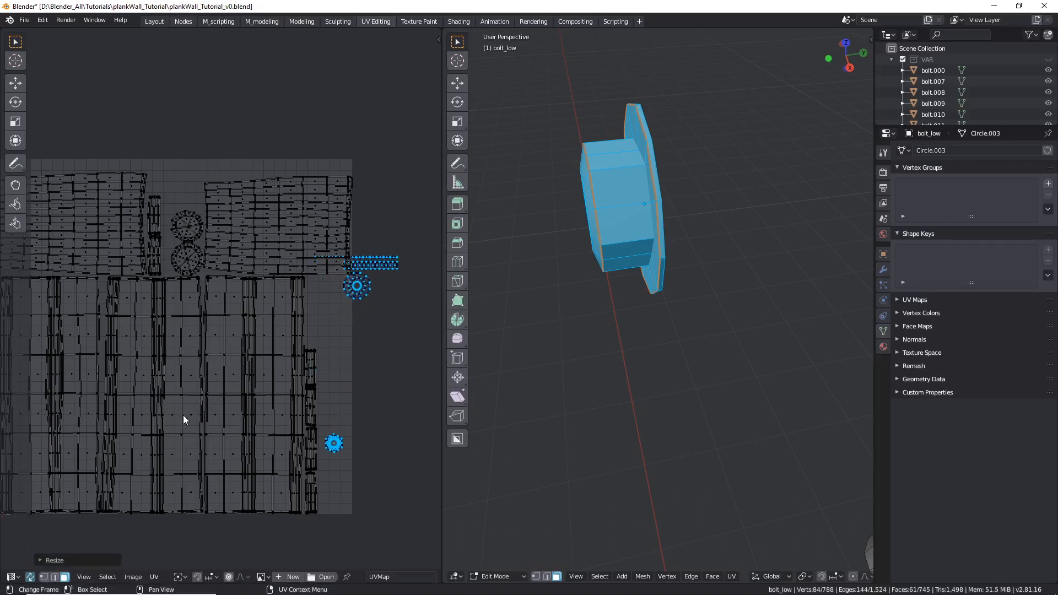
Rotate the bolt's UV islands by 90 degrees and reposition them along the tile's right edge
key(r)
key(9)
key(0)
key(Return)
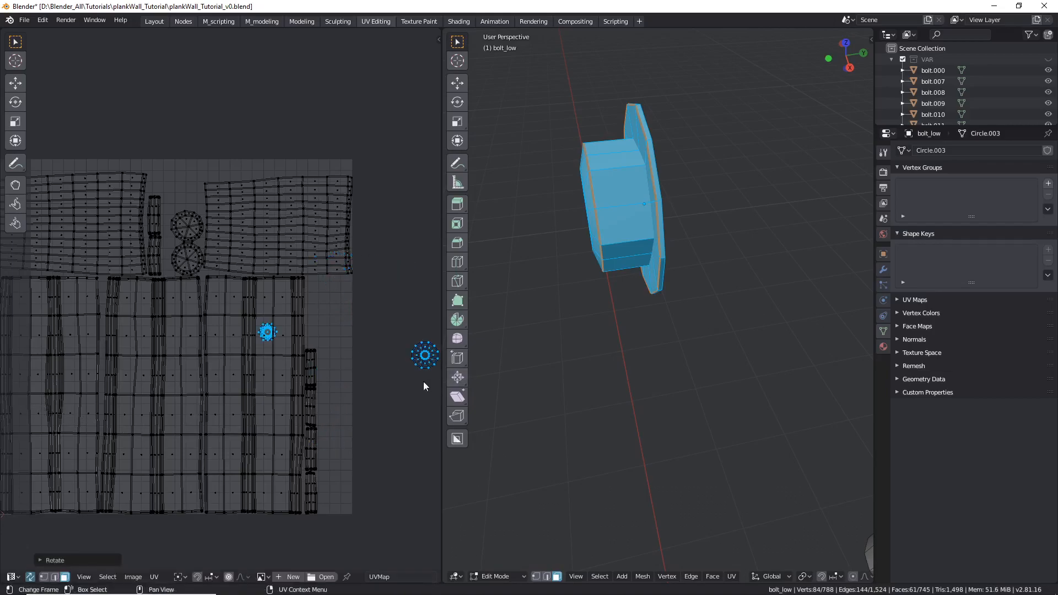
key(g)
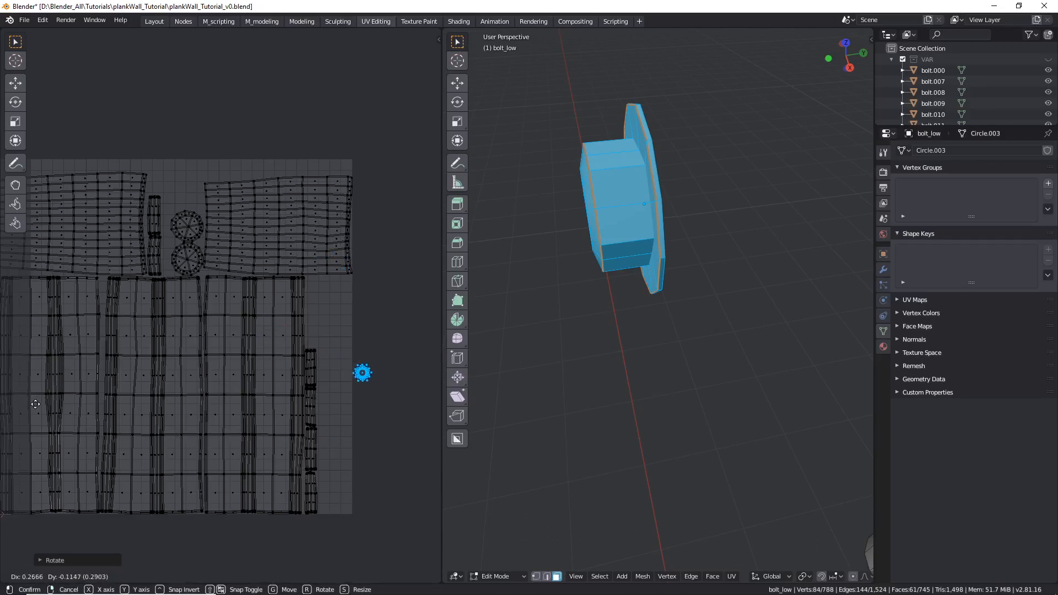
click(36, 404)
Move the bolt head's UV island into the free space at the tile's lower right corner
scroll(382, 365, up, 6)
scroll(311, 379, down, 5)
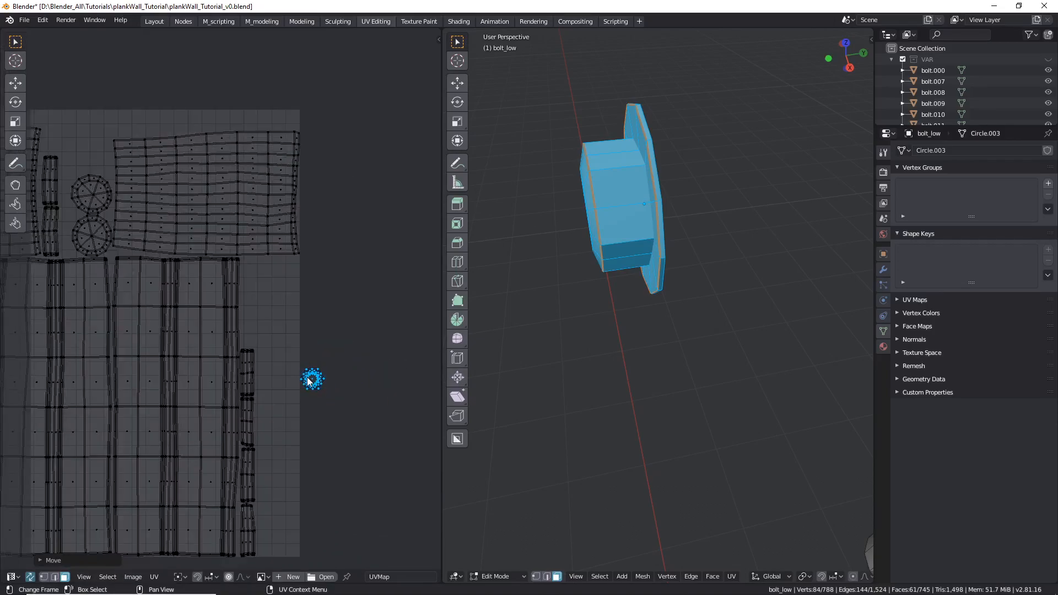
double_click(308, 380)
scroll(308, 380, down, 1)
key(g)
click(295, 508)
scroll(323, 445, down, 1)
Select the washer and strip islands together and move them into the free column beside the plank islands
middle_drag(323, 418, 270, 419)
click(329, 395)
drag(333, 340, 423, 507)
key(g)
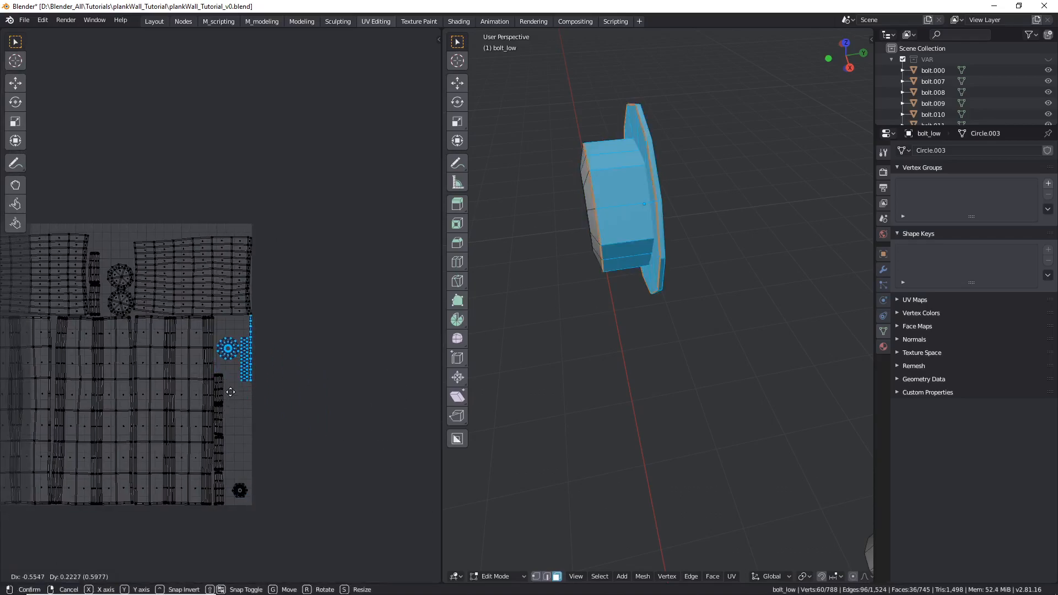
click(240, 375)
scroll(256, 350, up, 2)
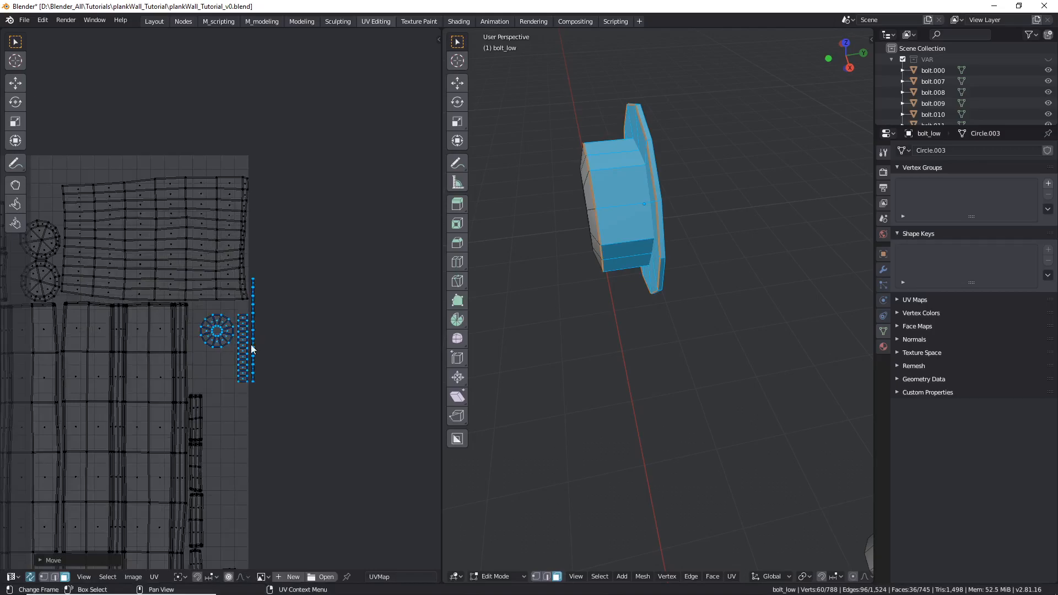
Select only the bolt's strip islands and move them below the washer, inside the tile's right edge
click(244, 342)
key(l)
key(g)
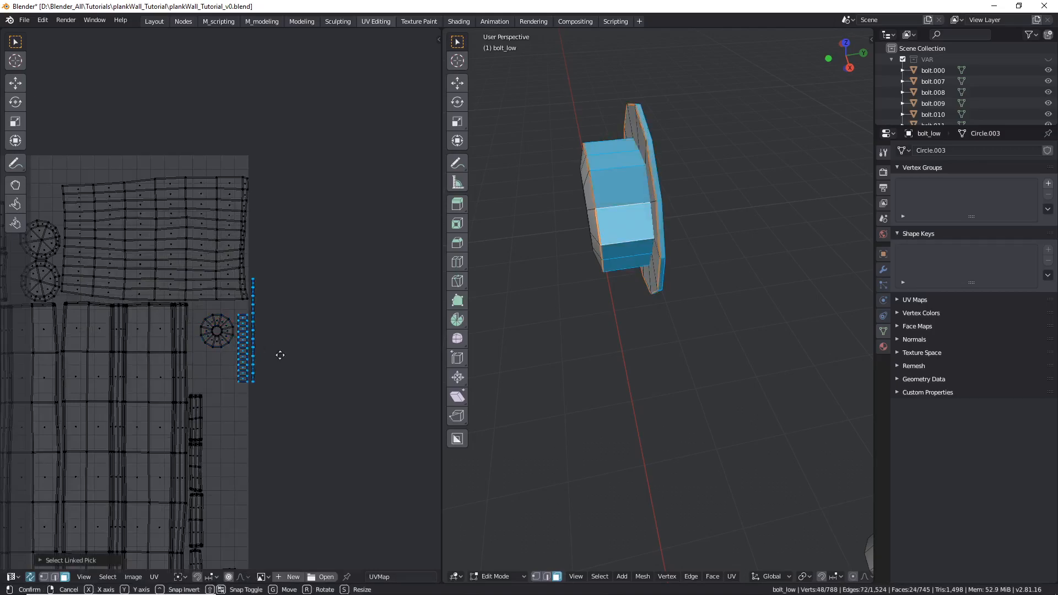
click(264, 452)
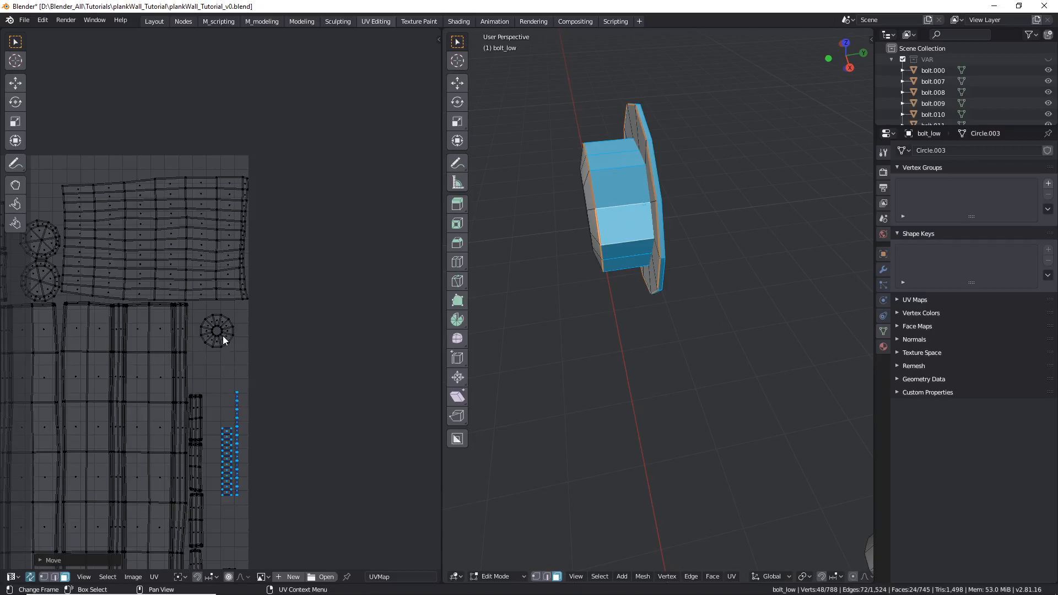
Reselect all the bolt islands, scale them up by about 1.37 and shift them down to clear the post island
key(l)
scroll(223, 335, down, 1)
shift+middle_drag(261, 356, 319, 312)
key(l)
key(s)
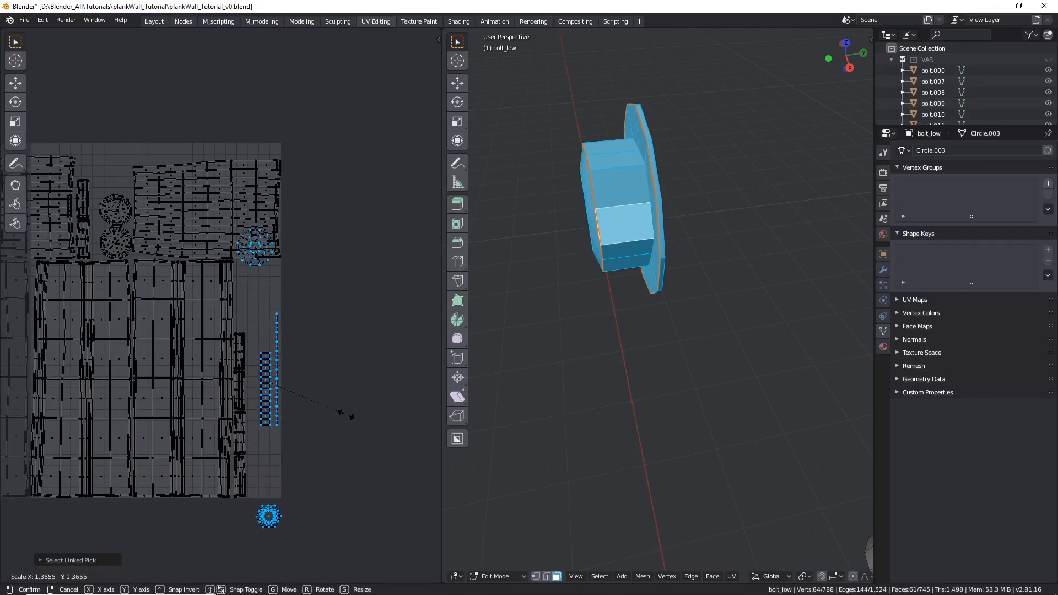
click(347, 416)
key(g)
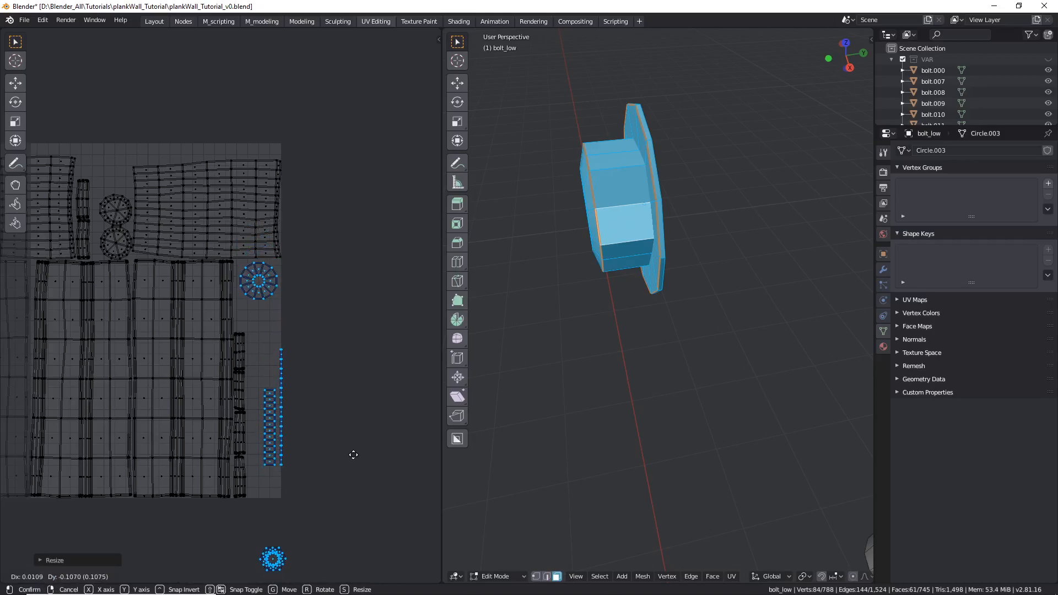
click(354, 455)
Select the bolt's strip islands and move them up, closer beneath the washer and fully inside the UV tile
click(273, 412)
key(l)
key(l)
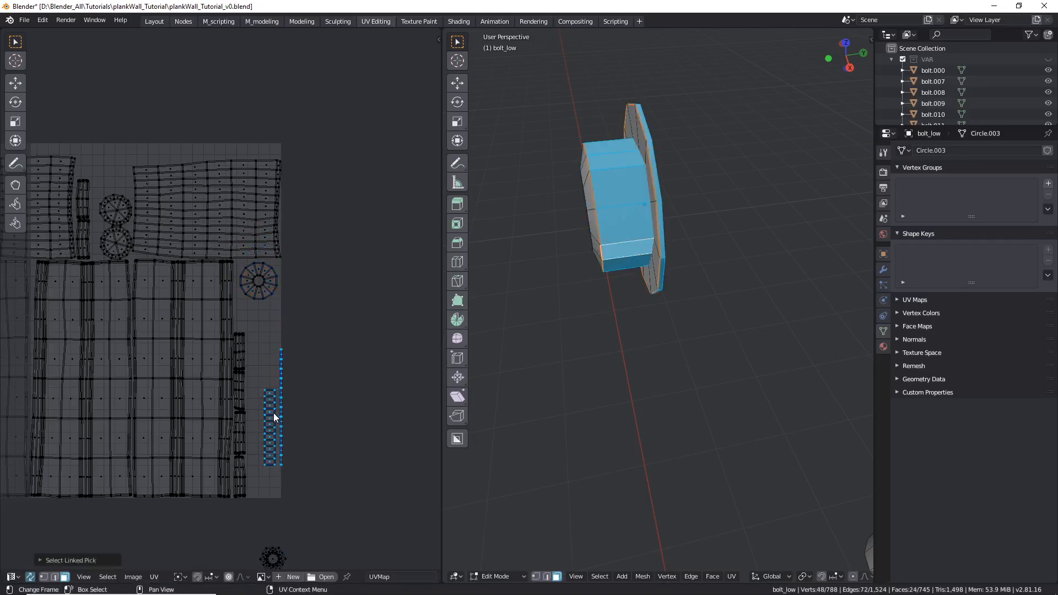
key(g)
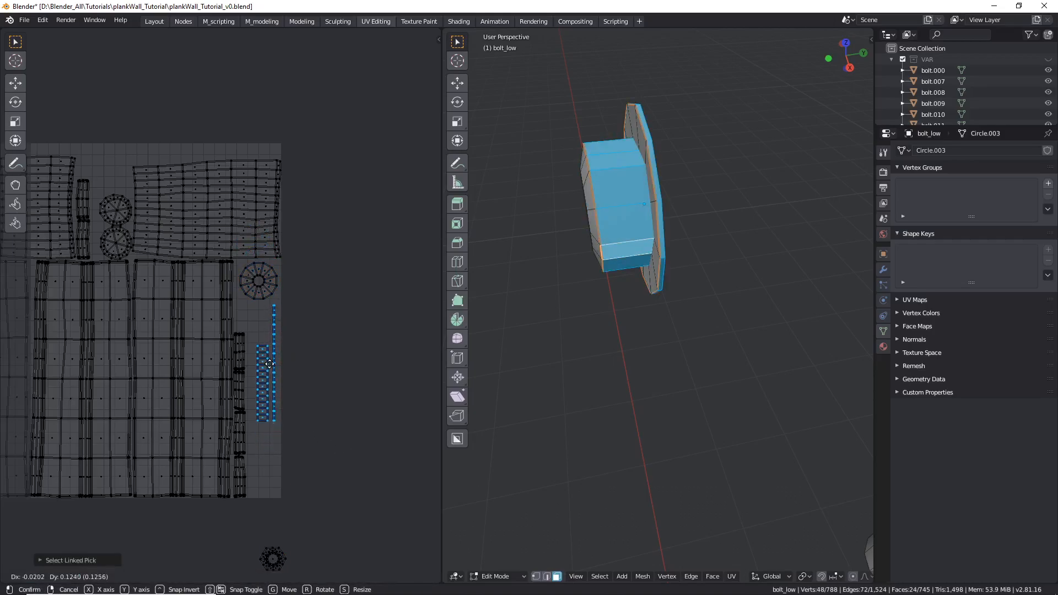
click(271, 364)
Select the bolt head island below the tile and move it up into the free space beneath the strips
click(273, 548)
key(l)
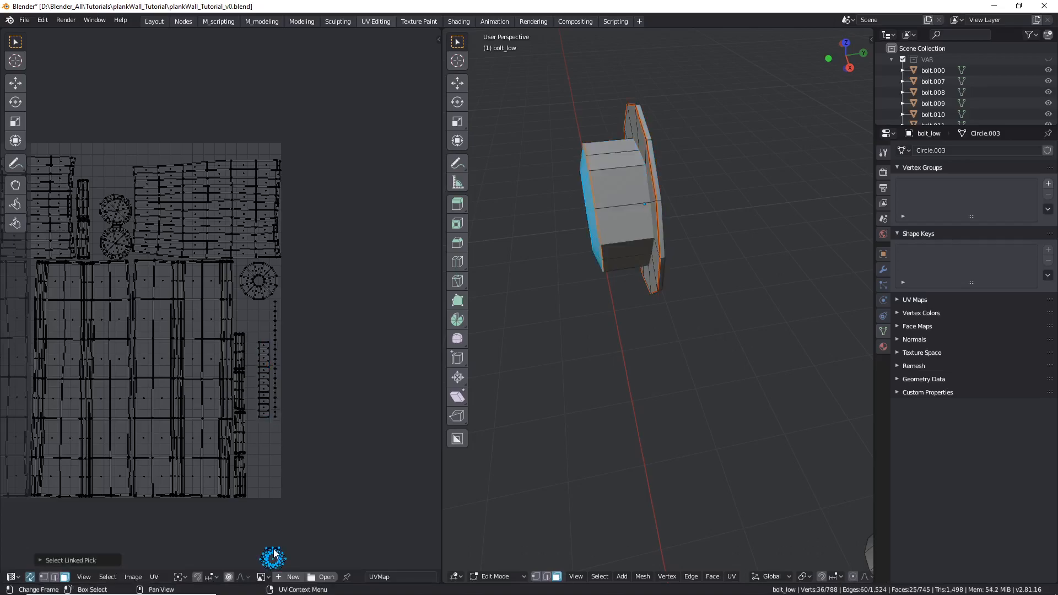
key(g)
click(326, 412)
Examine the spacing between the islands across the rearranged UV layout
scroll(246, 379, down, 1)
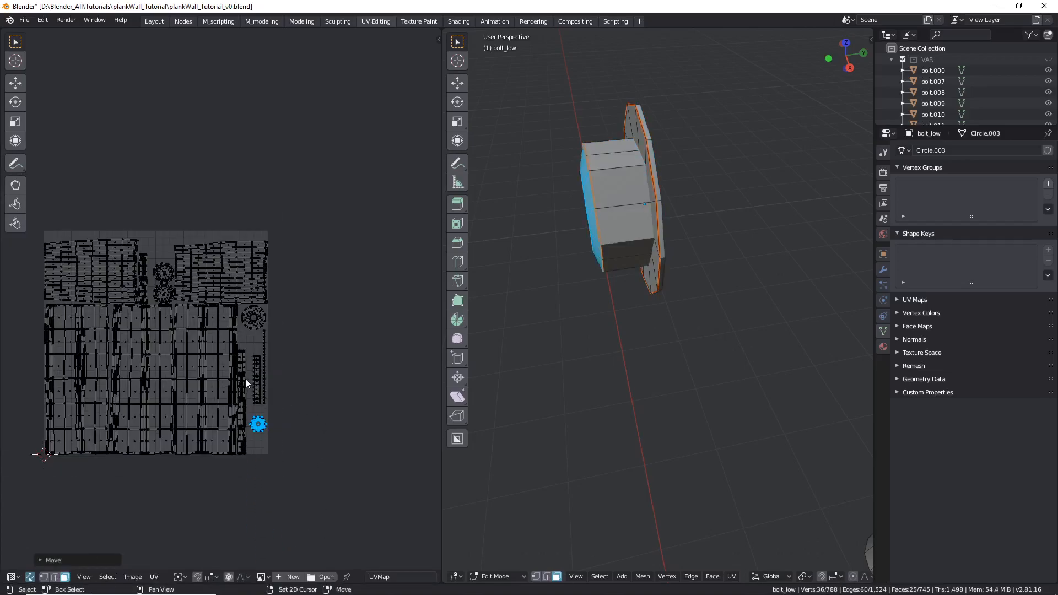
scroll(246, 378, up, 8)
scroll(224, 380, down, 3)
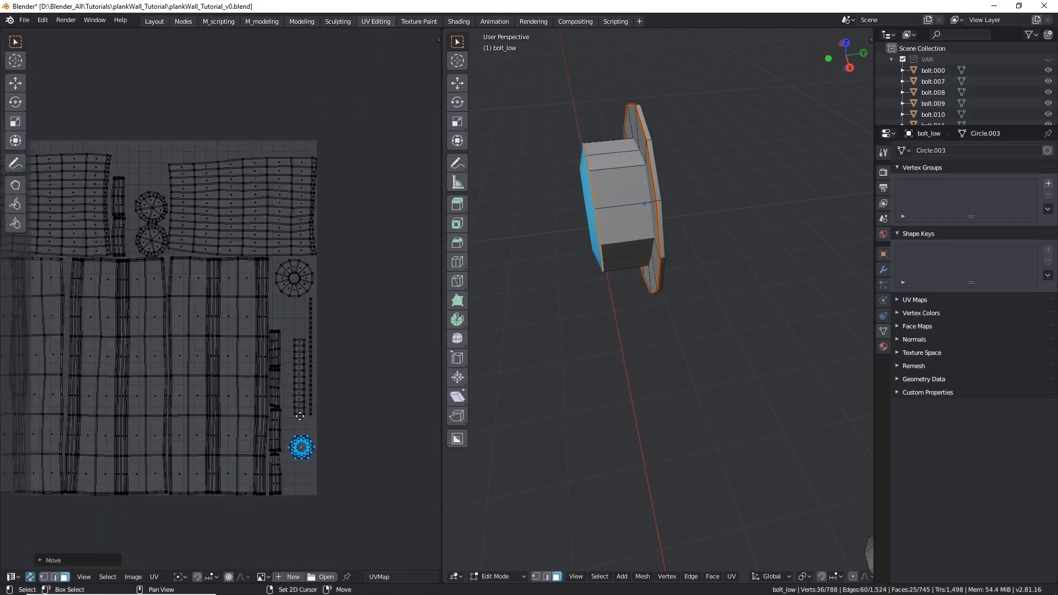
scroll(169, 331, up, 6)
scroll(323, 362, down, 3)
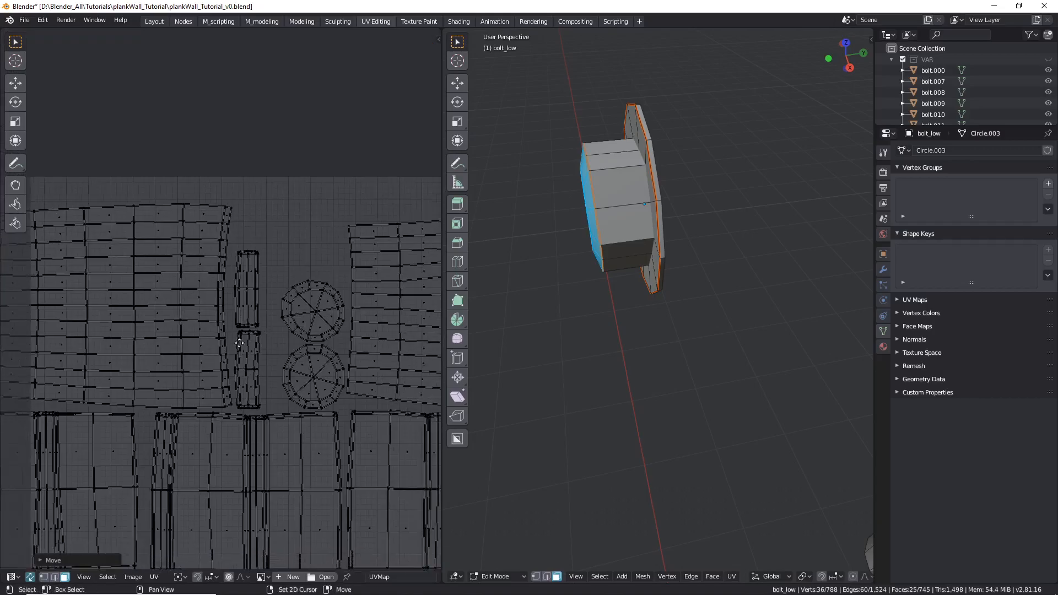
scroll(239, 332, up, 6)
scroll(246, 326, down, 6)
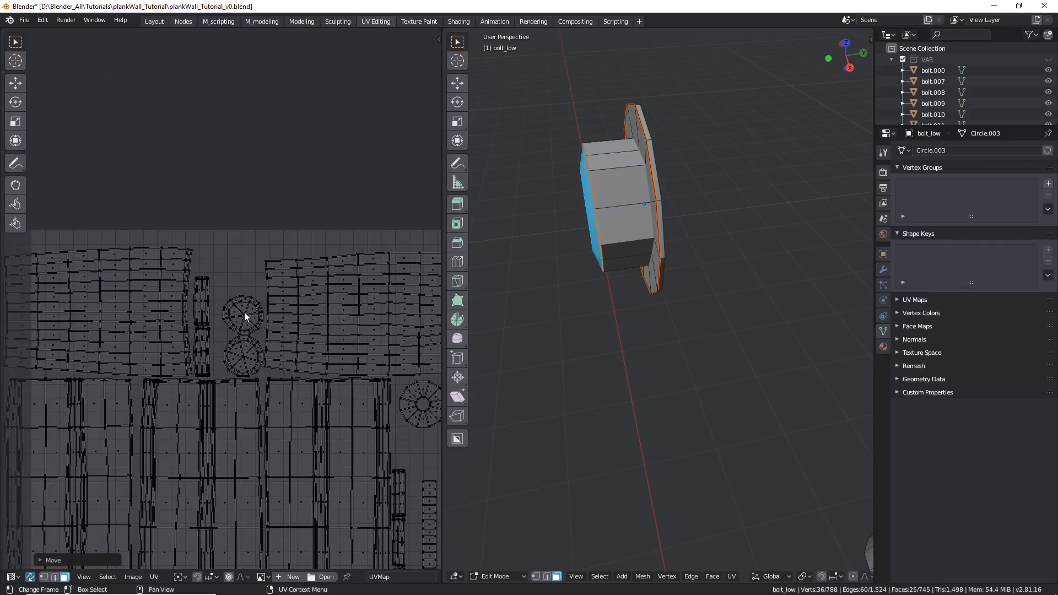
scroll(248, 346, down, 4)
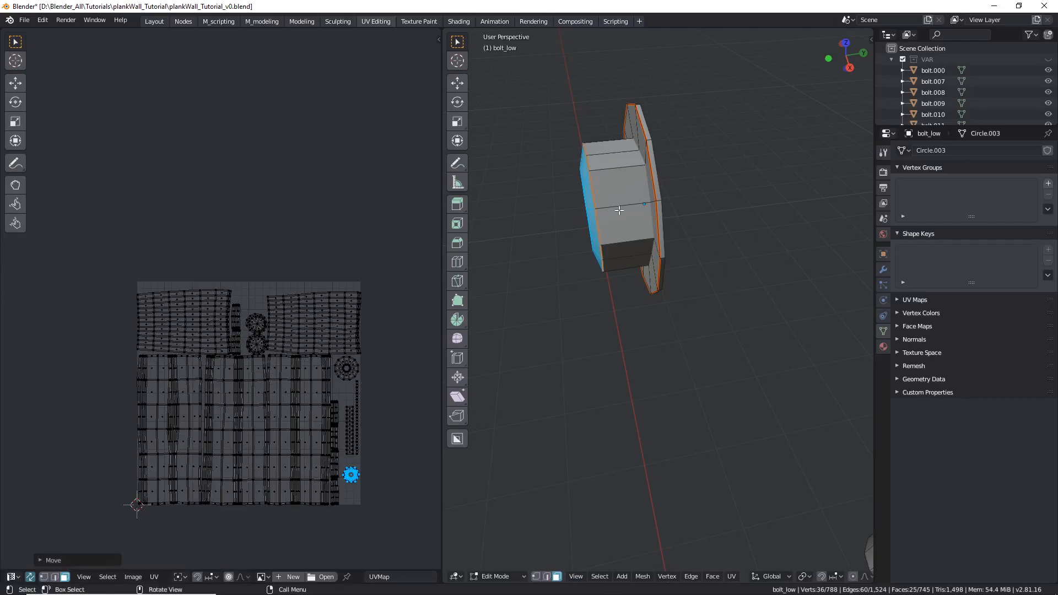
Return to Object Mode in the Layout workspace and make post1_low the active object, keeping all low-poly objects selected
scroll(602, 223, down, 2)
key(Tab)
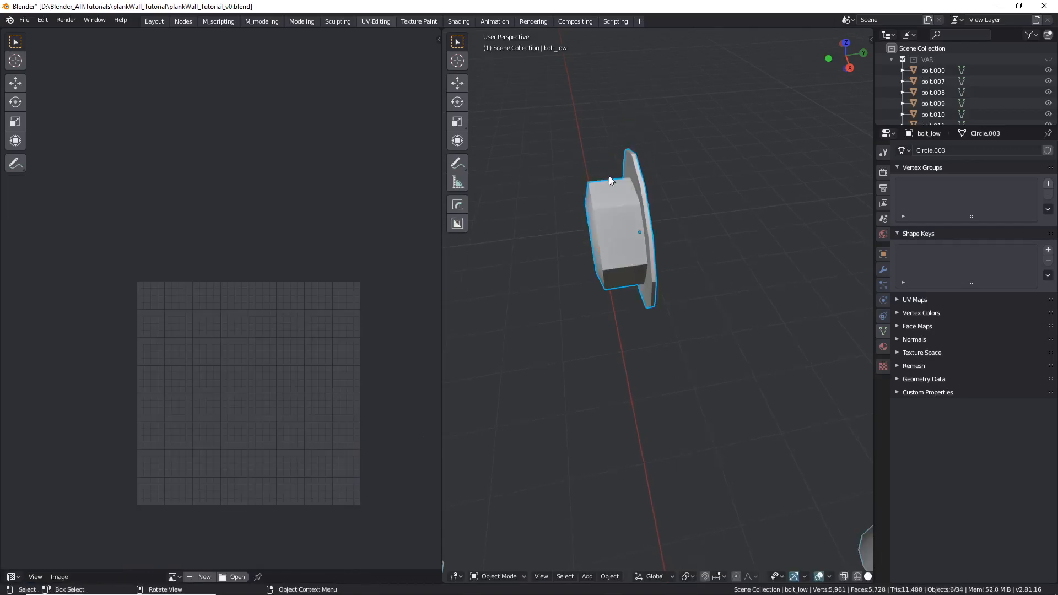
click(154, 21)
scroll(301, 241, down, 2)
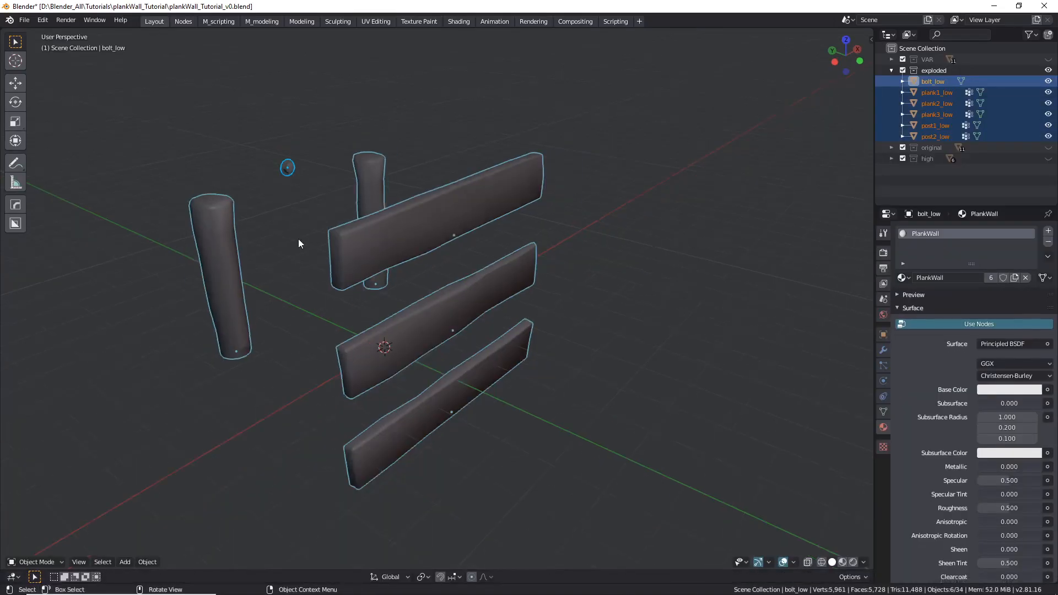
shift+click(228, 273)
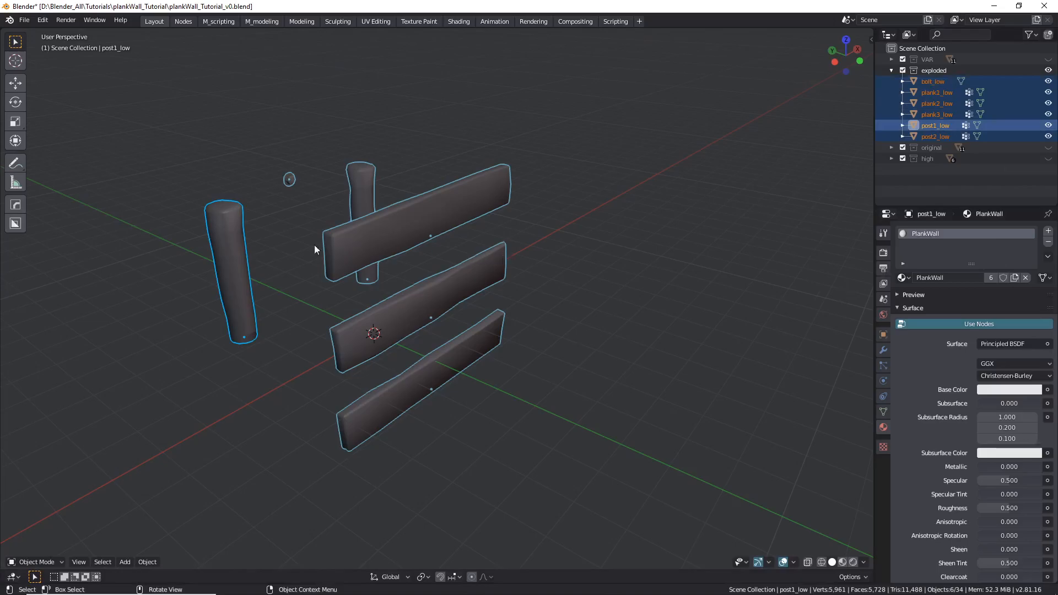
Export the model as FBX over plankWall_high.fbx in the plankWall_Tutorial folder
click(28, 19)
mouse_move(68, 183)
click(164, 200)
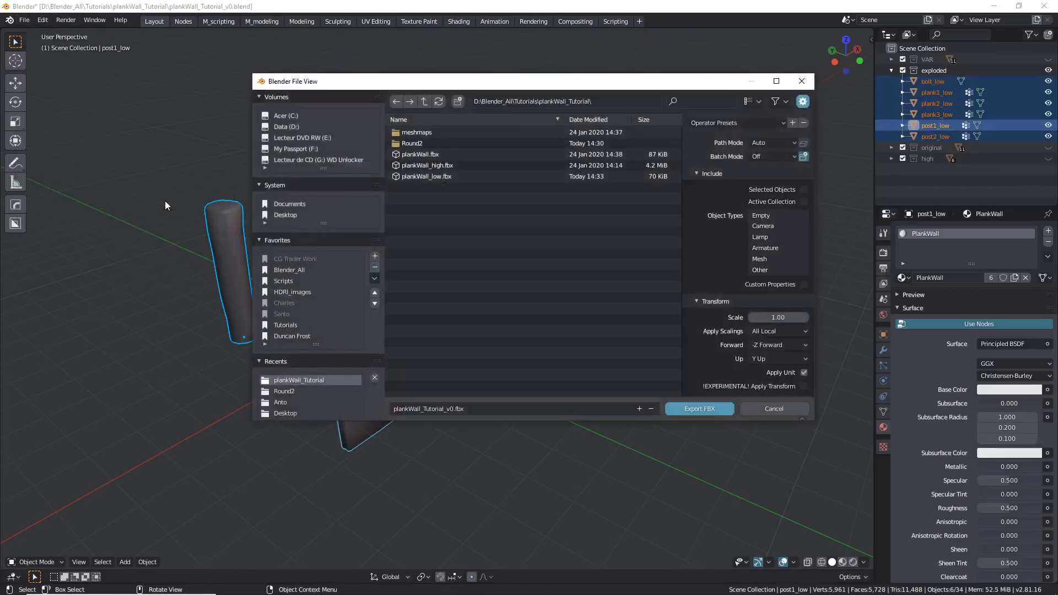
click(422, 176)
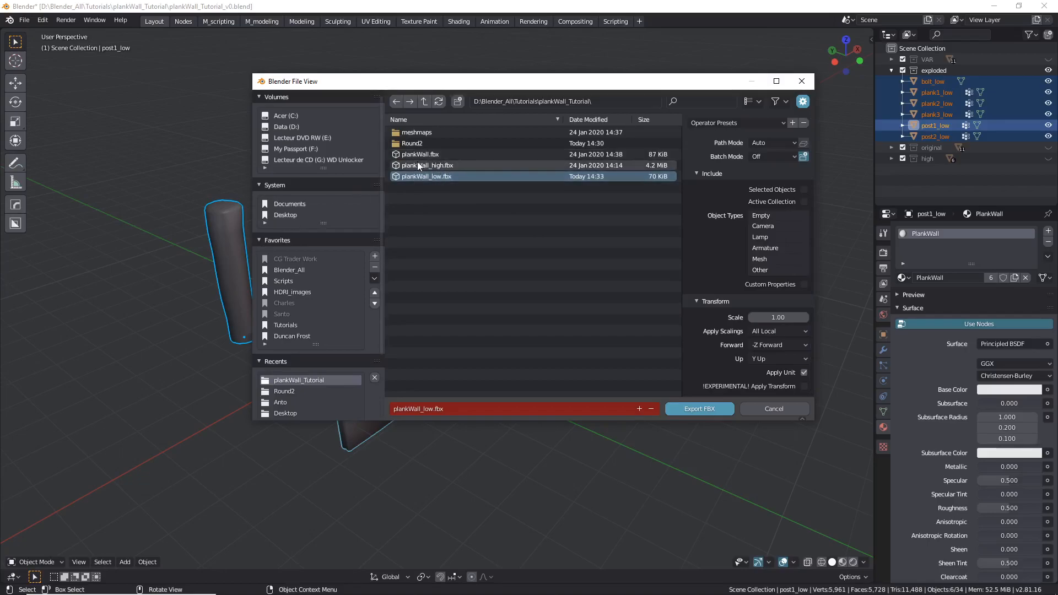
key(Return)
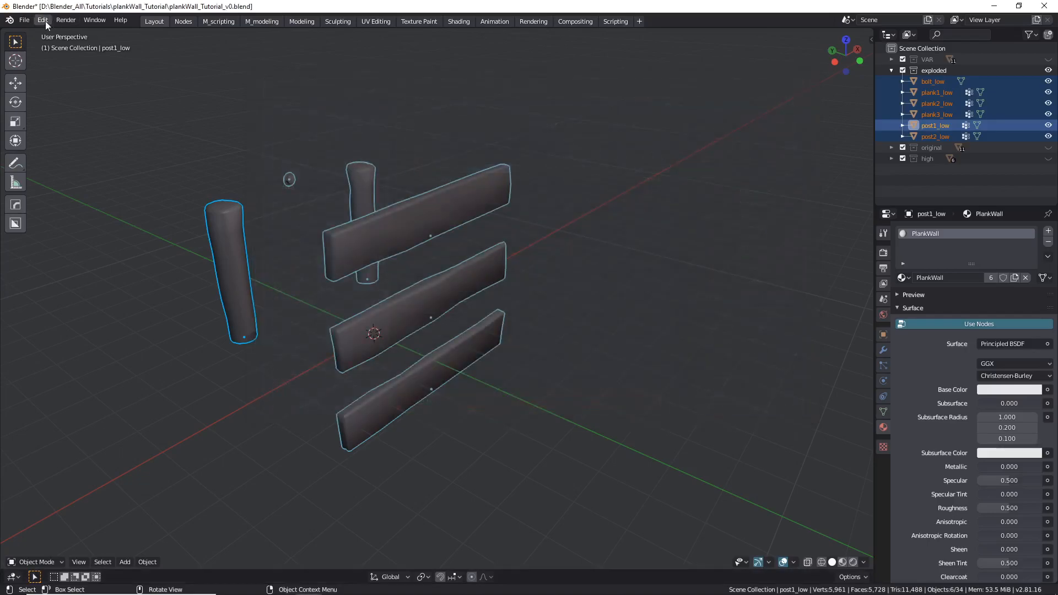
Export the low-poly objects as FBX over plankWall_low.fbx in the Round2 folder and save the Blender file
click(23, 19)
mouse_move(75, 179)
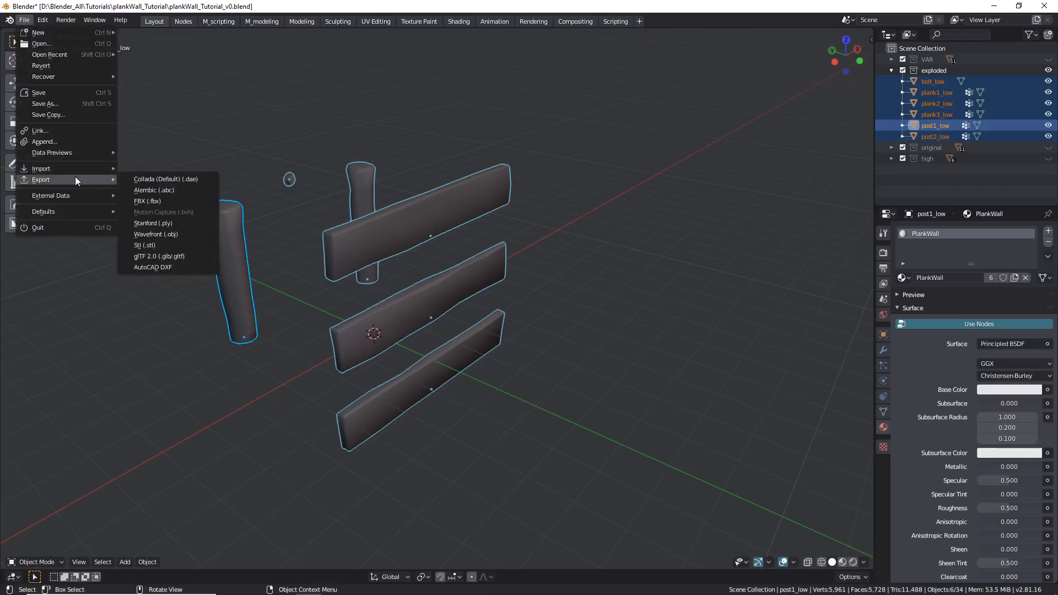
click(154, 200)
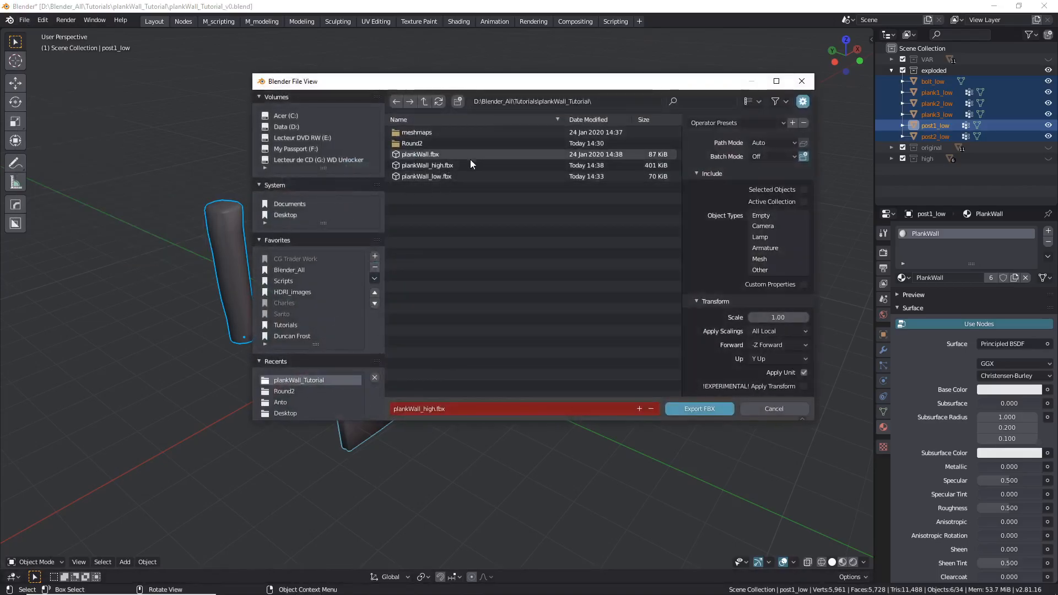
click(413, 143)
double_click(413, 144)
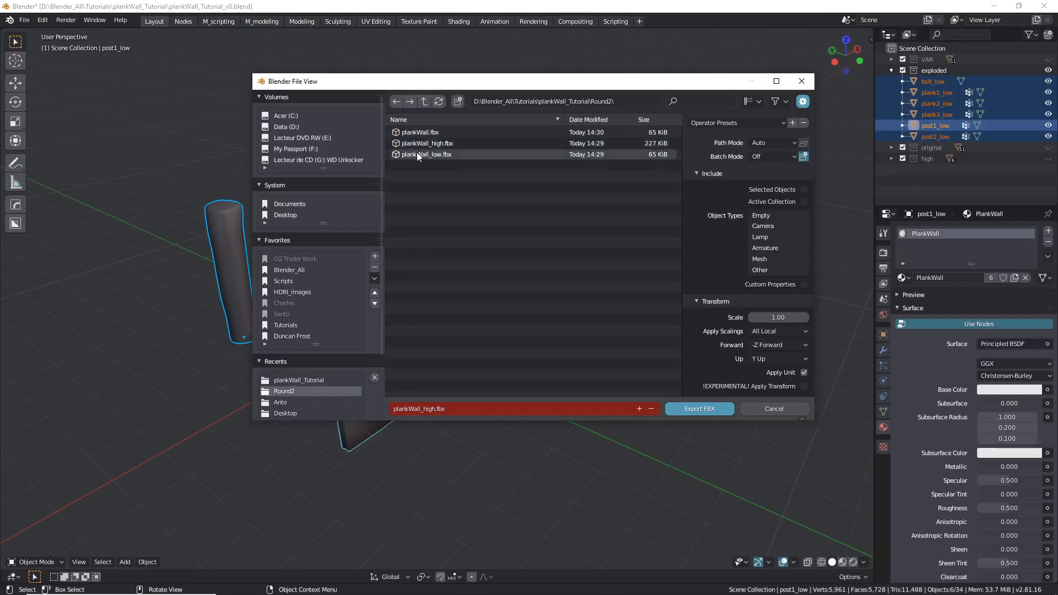
click(421, 155)
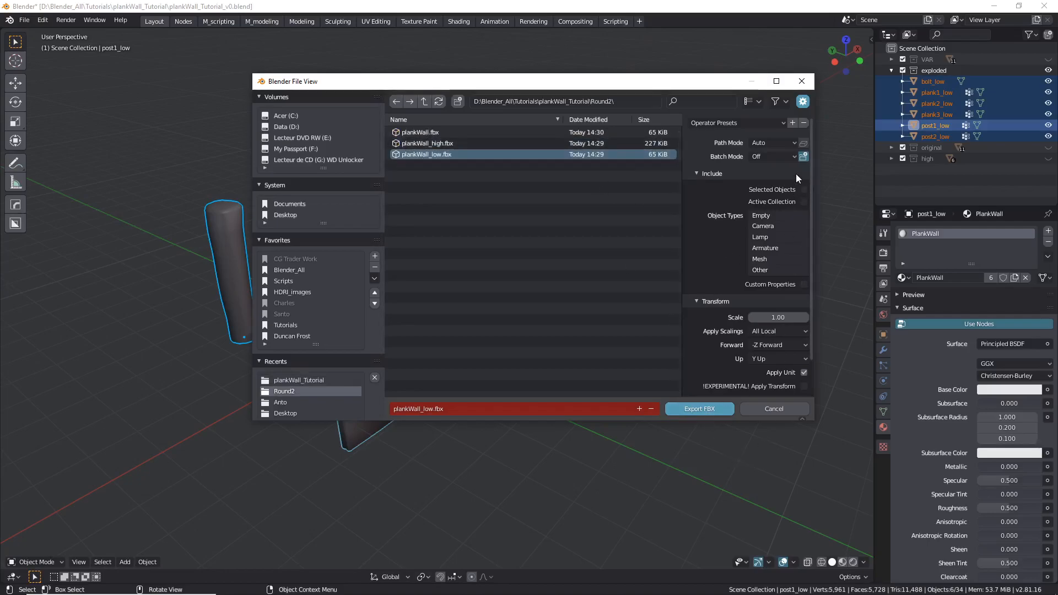
click(726, 408)
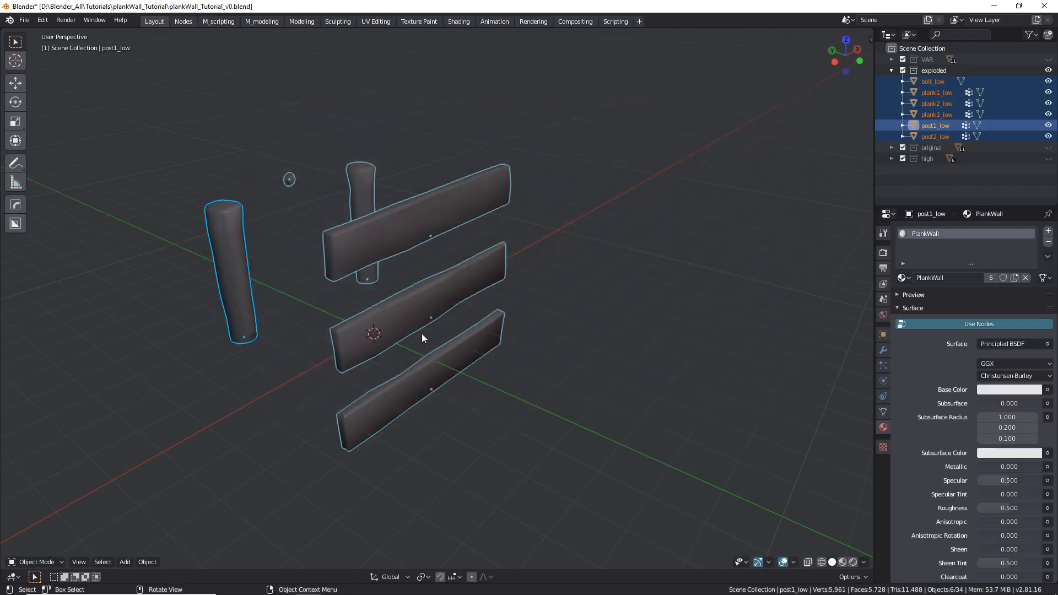
scroll(416, 327, up, 2)
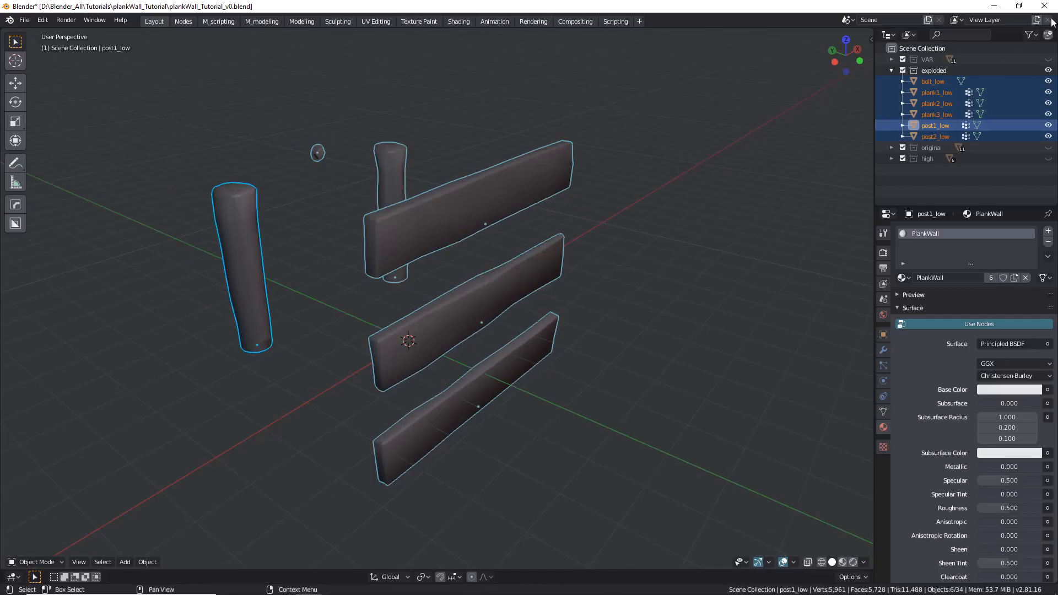
key(ctrl+s)
Switch to Substance Painter and reload the project mesh from Round2/plankWall_low.fbx in the project configuration
click(712, 219)
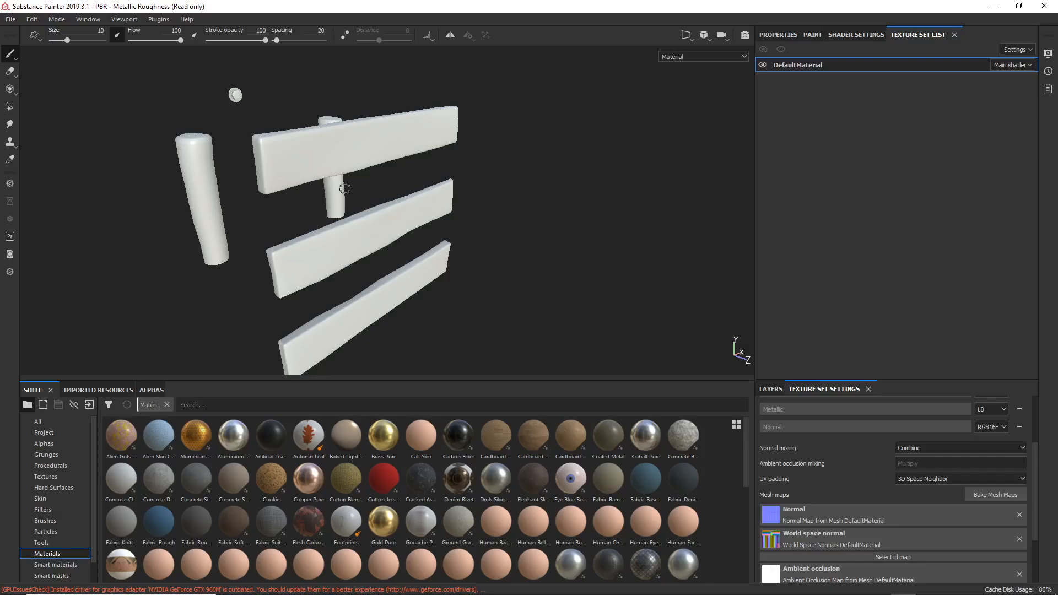
scroll(345, 188, down, 5)
alt+drag(323, 113, 326, 187)
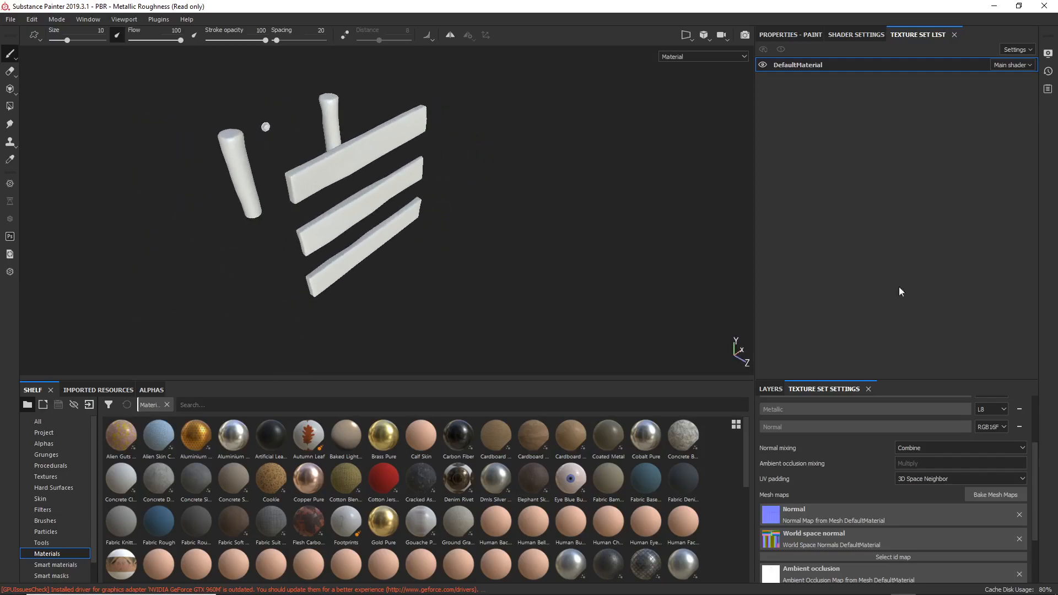
click(32, 19)
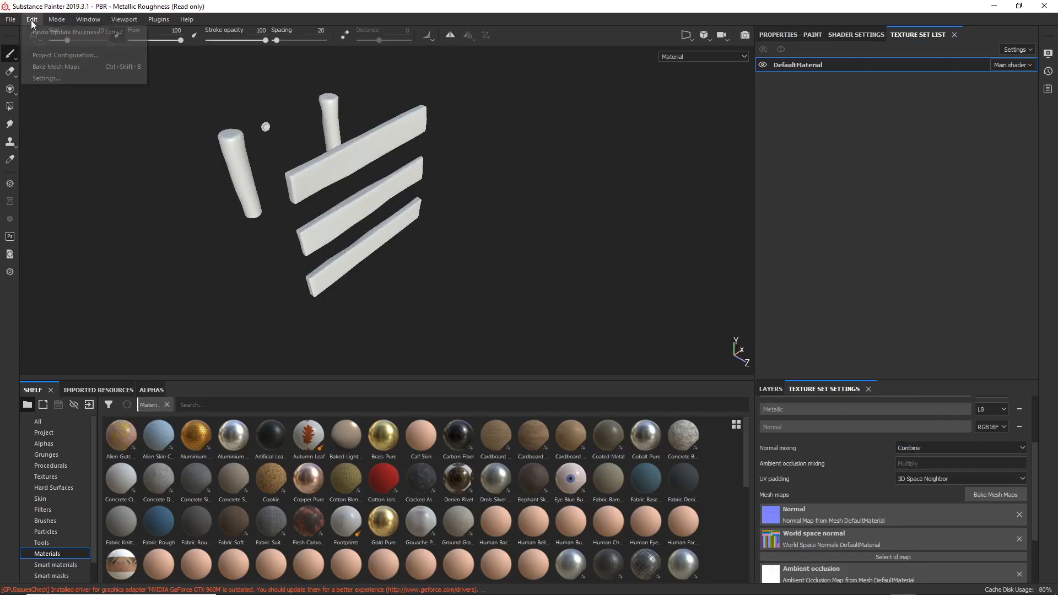
click(54, 58)
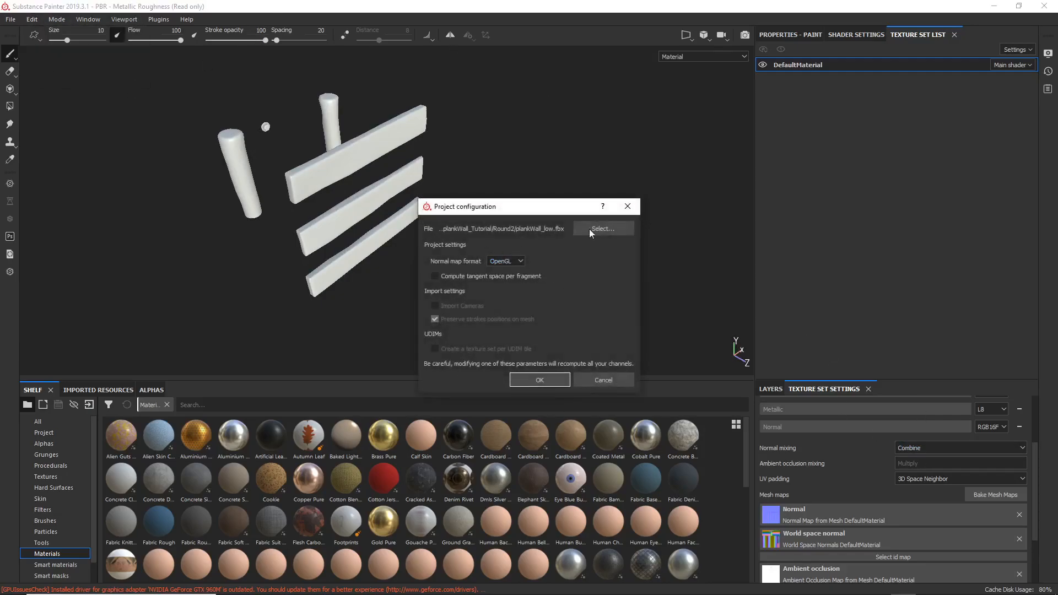
click(608, 229)
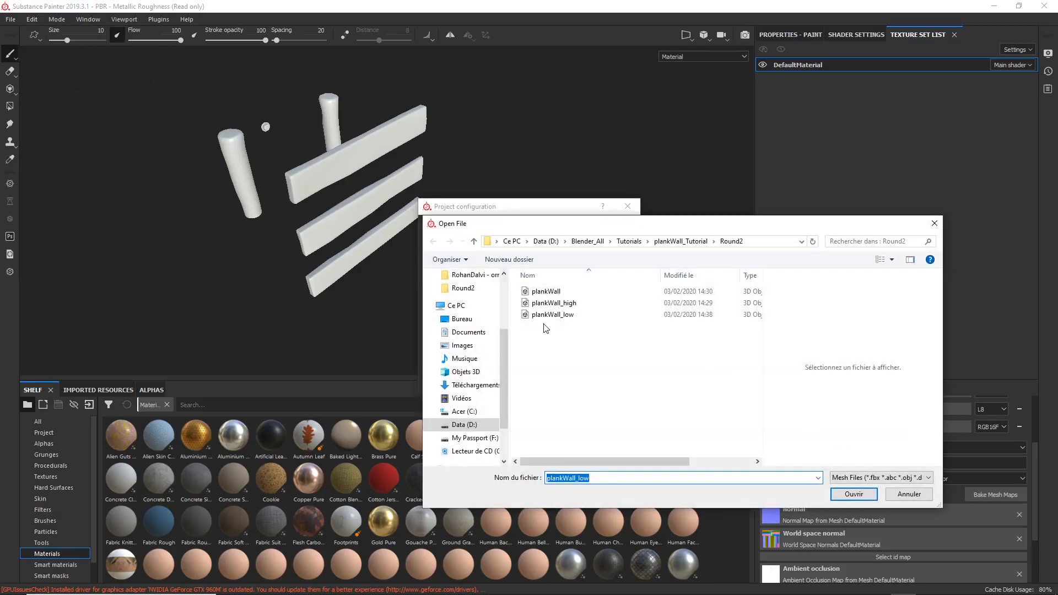
click(552, 314)
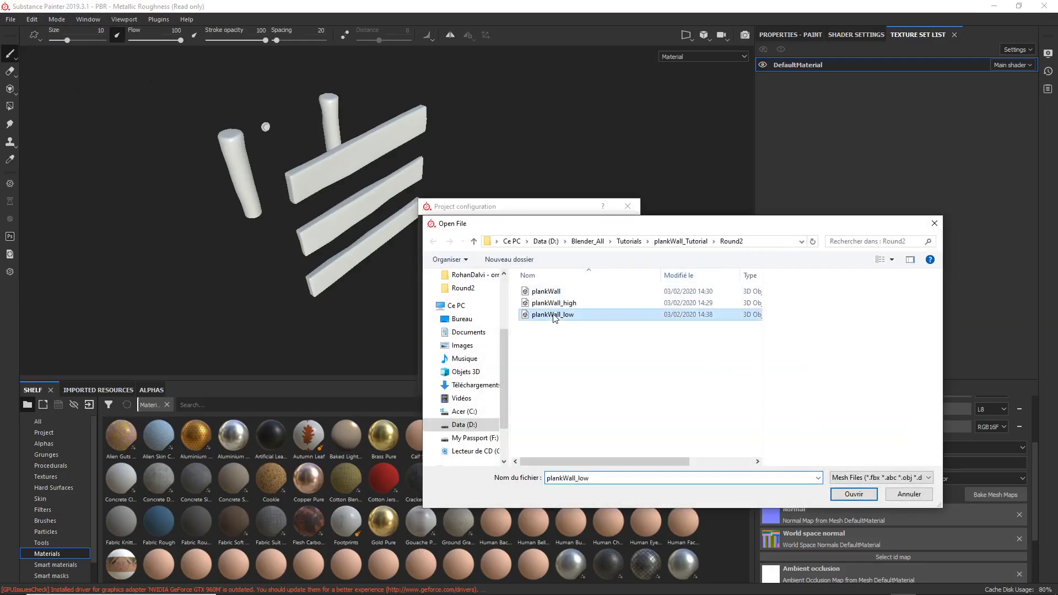
click(852, 494)
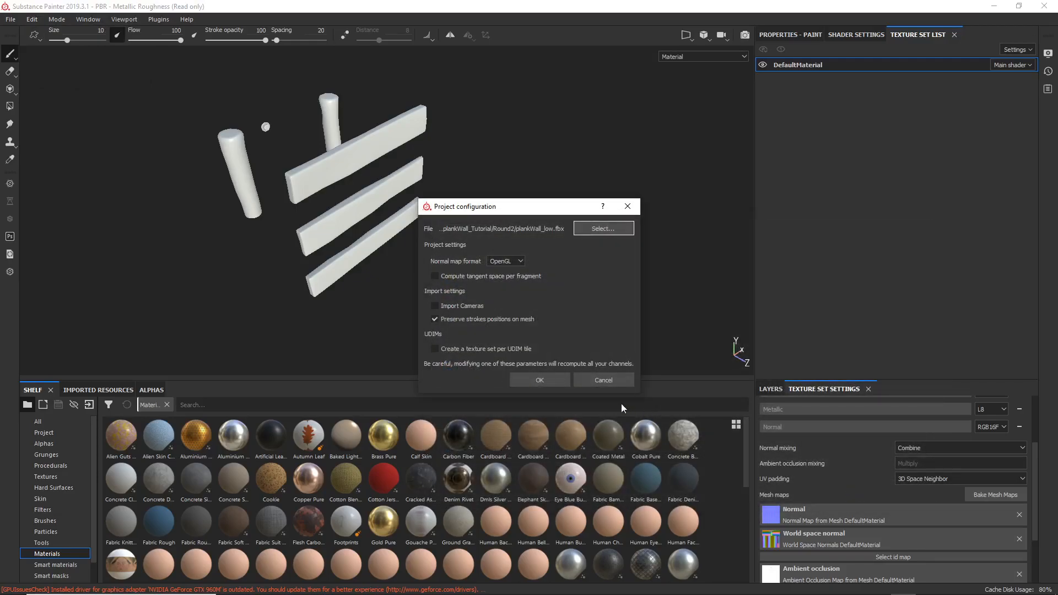
click(542, 381)
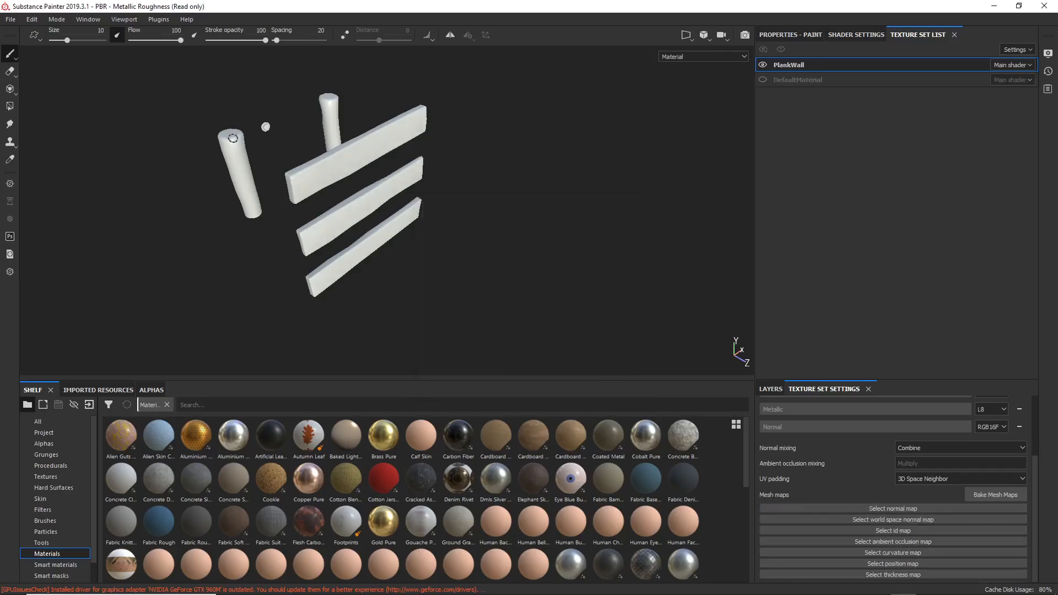
Bake the PlankWall mesh maps with a changed output size and Subsampling 2x2 antialiasing
scroll(293, 241, up, 5)
alt+right_drag(350, 236, 254, 136)
mouse_move(212, 89)
alt+right_down()
mouse_move(248, 196)
mouse_move(222, 113)
mouse_move(193, 83)
alt+right_up()
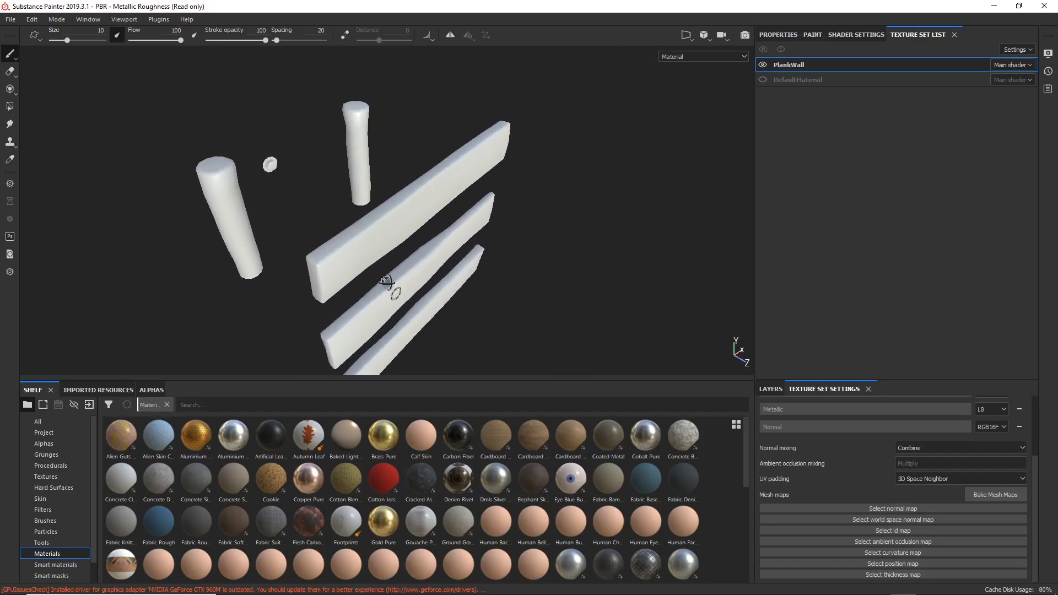
alt+drag(396, 293, 424, 292)
click(995, 494)
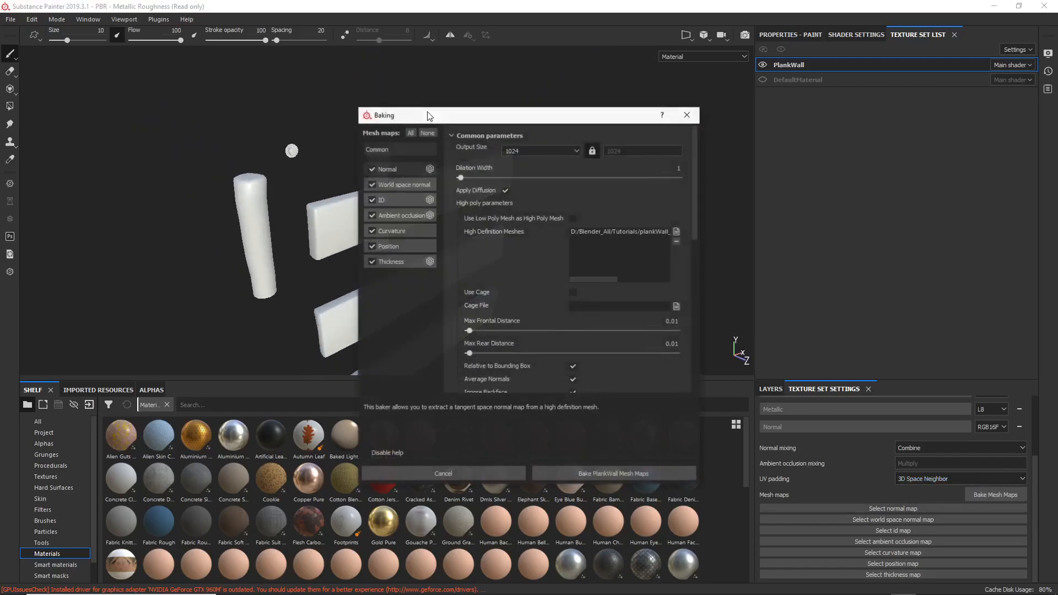
click(524, 150)
click(533, 205)
scroll(535, 286, down, 3)
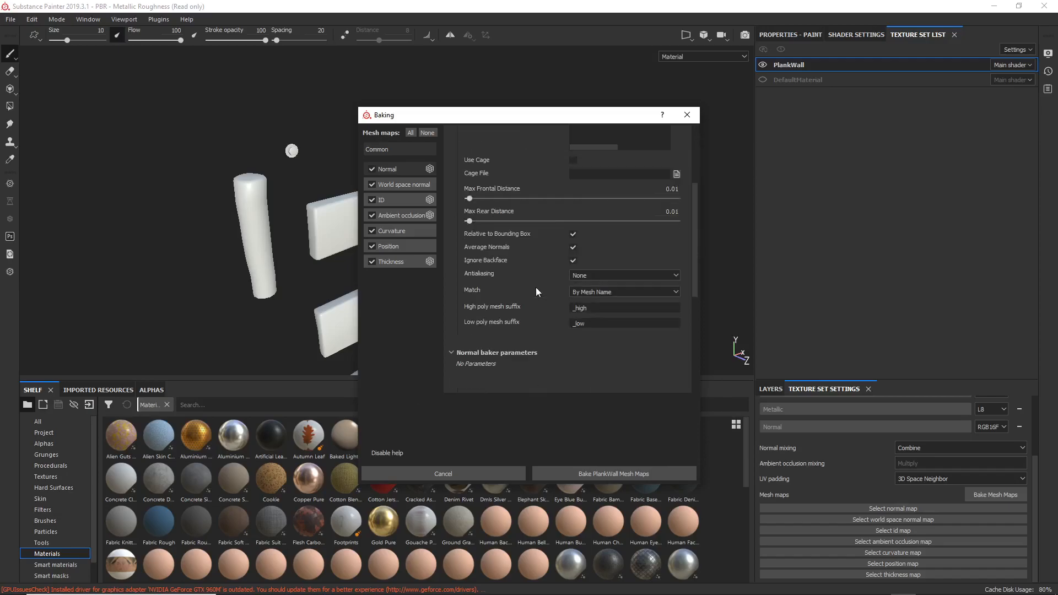
click(592, 273)
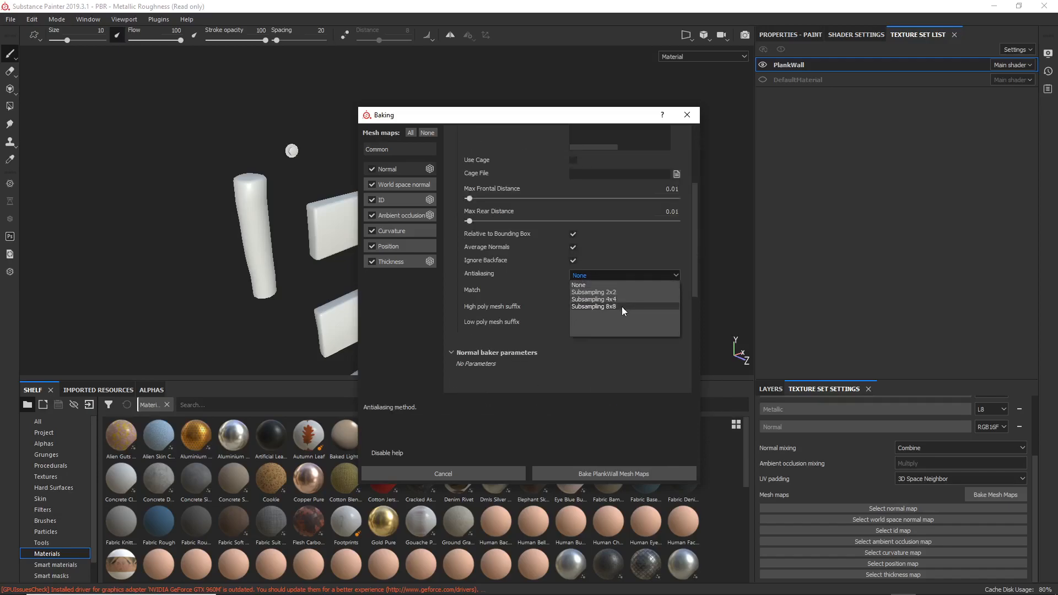
click(609, 285)
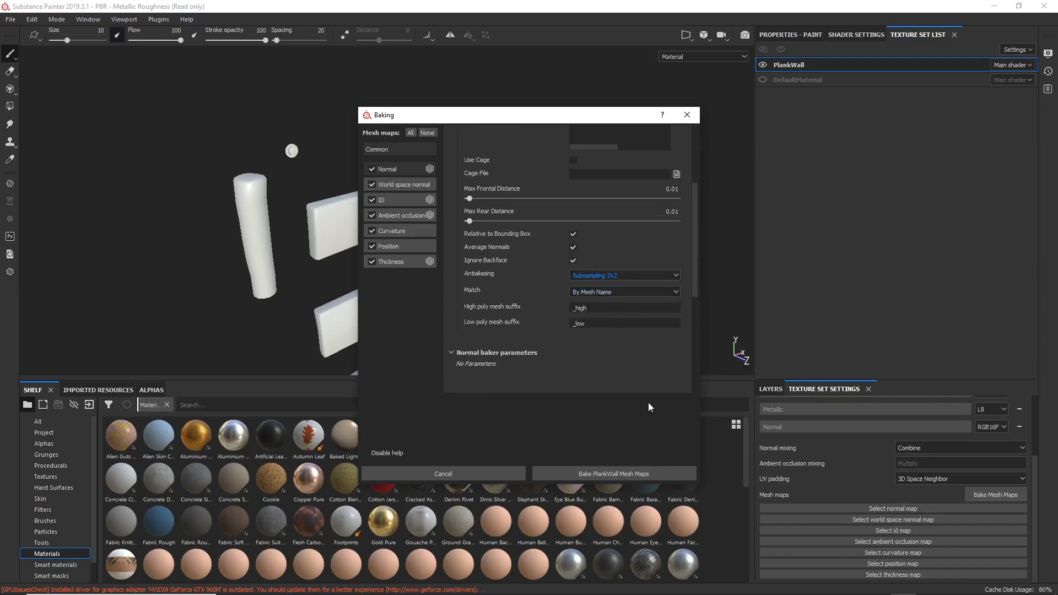
click(619, 475)
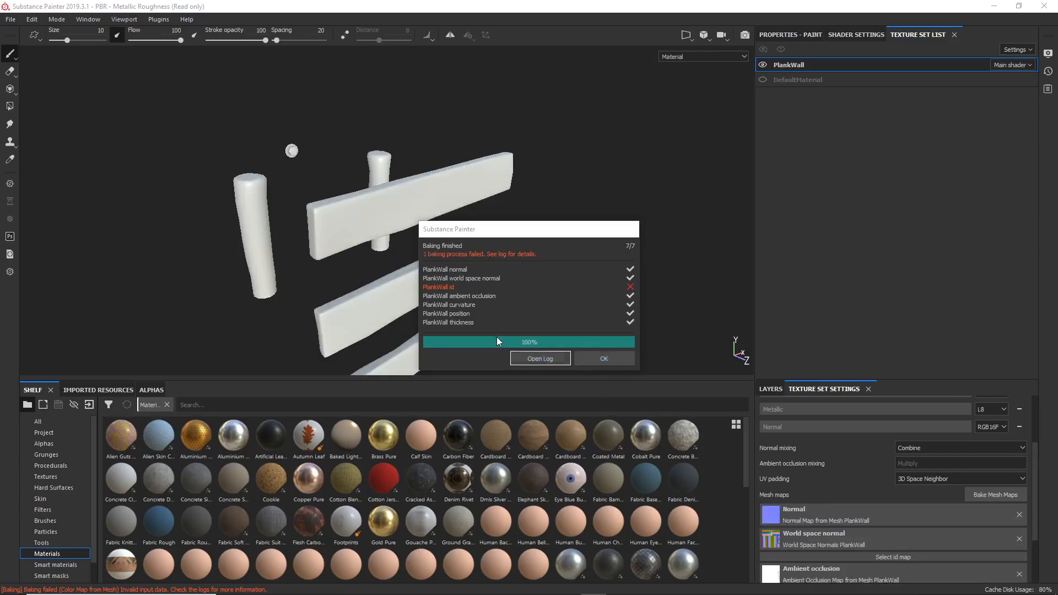
click(614, 358)
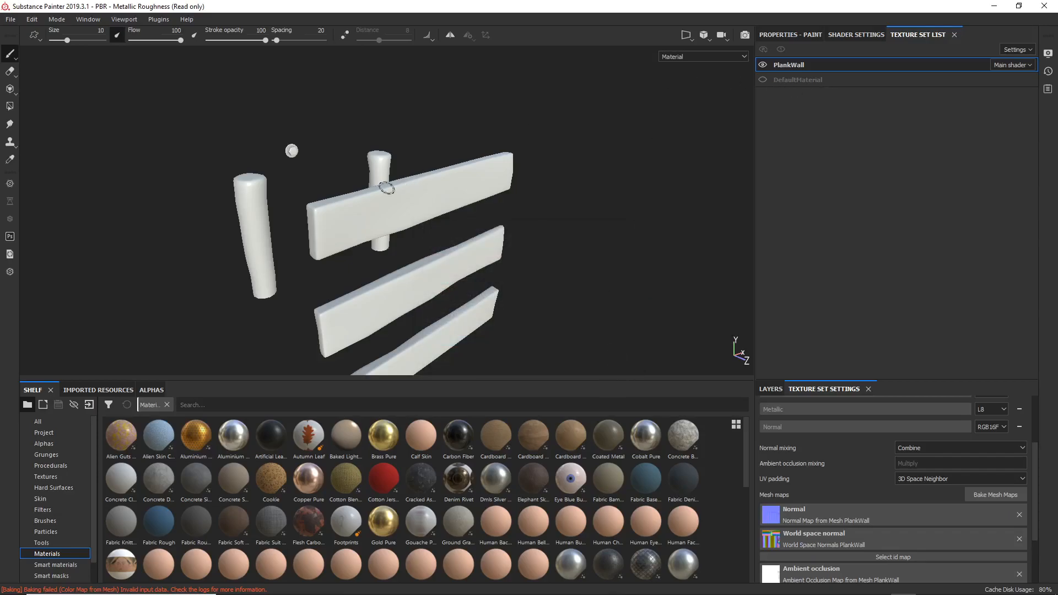
Examine the bake on the bolt, posts and planks, and review the PlankWall mesh maps
alt+drag(392, 188, 374, 177)
mouse_move(331, 208)
alt+right_down()
mouse_move(331, 279)
mouse_move(316, 276)
mouse_move(314, 314)
alt+right_up()
alt+right_drag(280, 114, 287, 200)
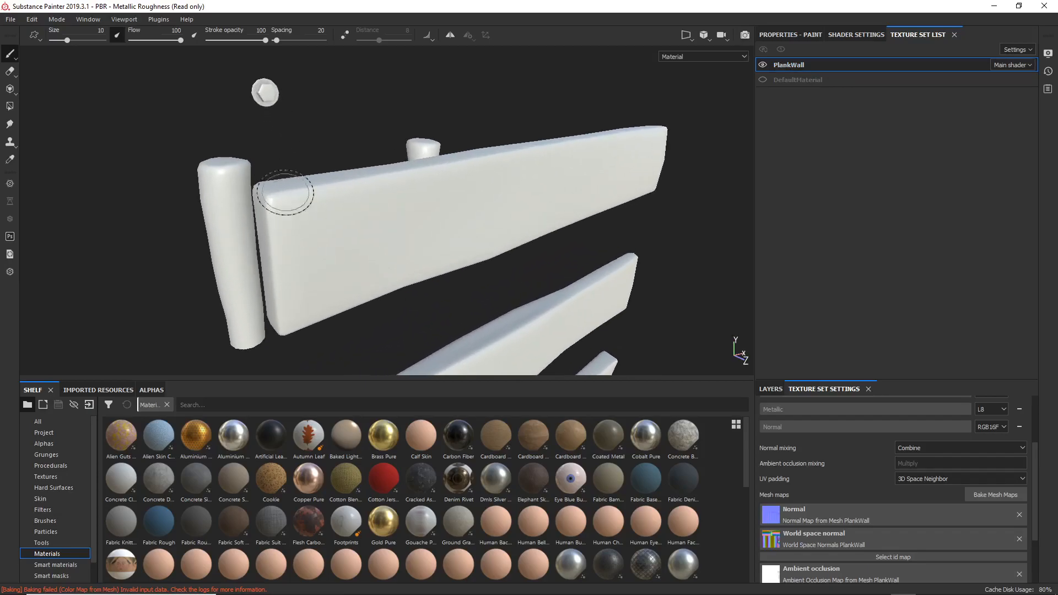
alt+right_drag(268, 92, 260, 62)
alt+drag(263, 96, 367, 348)
alt+right_drag(350, 252, 350, 309)
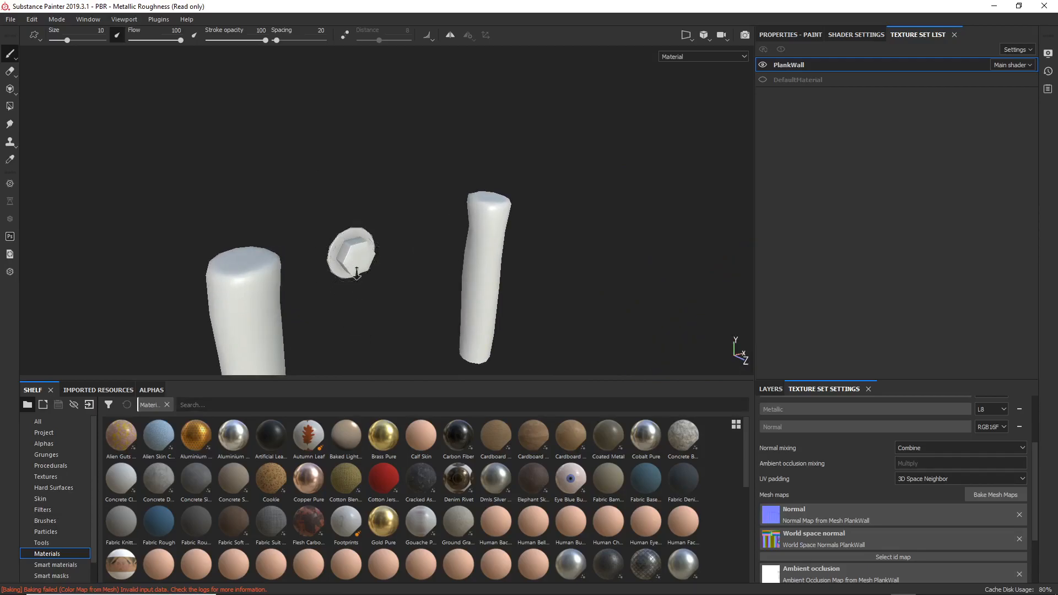
alt+right_drag(354, 263, 377, 327)
alt+right_drag(361, 237, 358, 269)
alt+drag(357, 268, 322, 173)
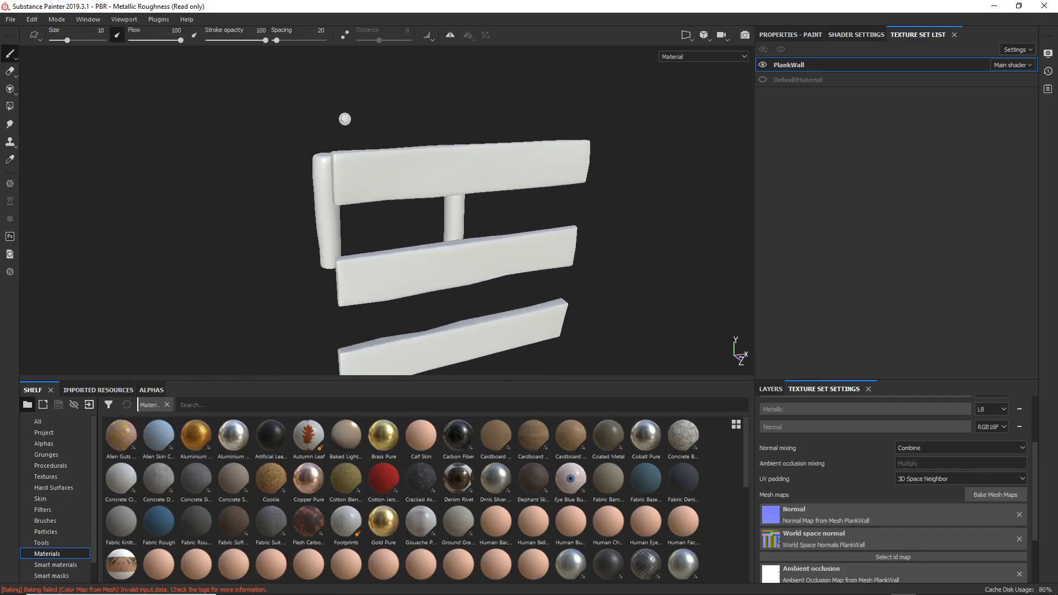
mouse_move(389, 236)
alt+right_down()
mouse_move(396, 188)
mouse_move(399, 220)
alt+right_up()
scroll(884, 535, down, 3)
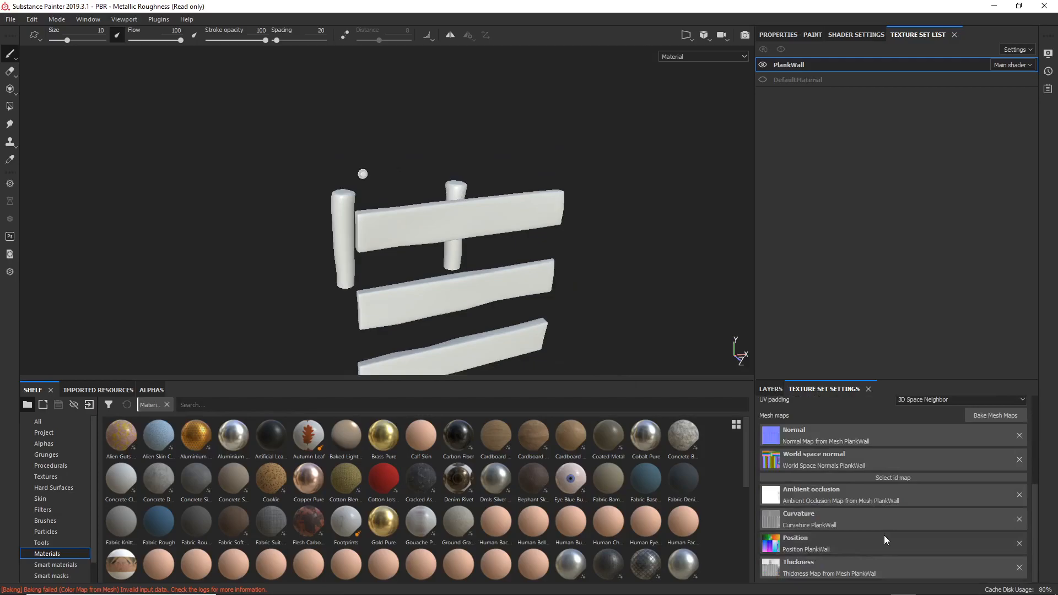
alt+drag(395, 290, 439, 209)
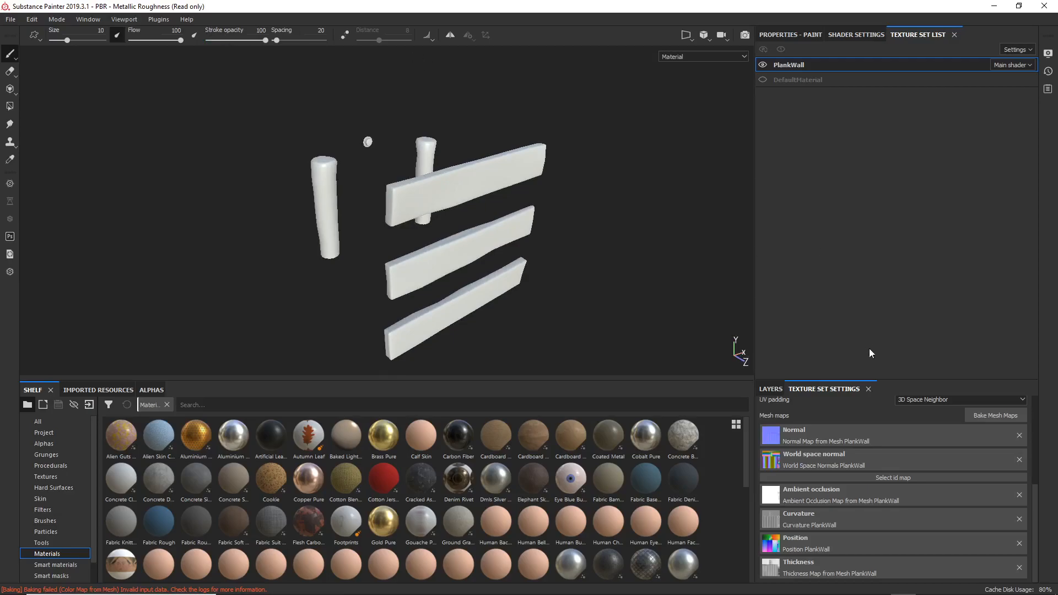
Open the texture export for the PlankWall texture set and choose the Mesh Maps configuration
click(32, 20)
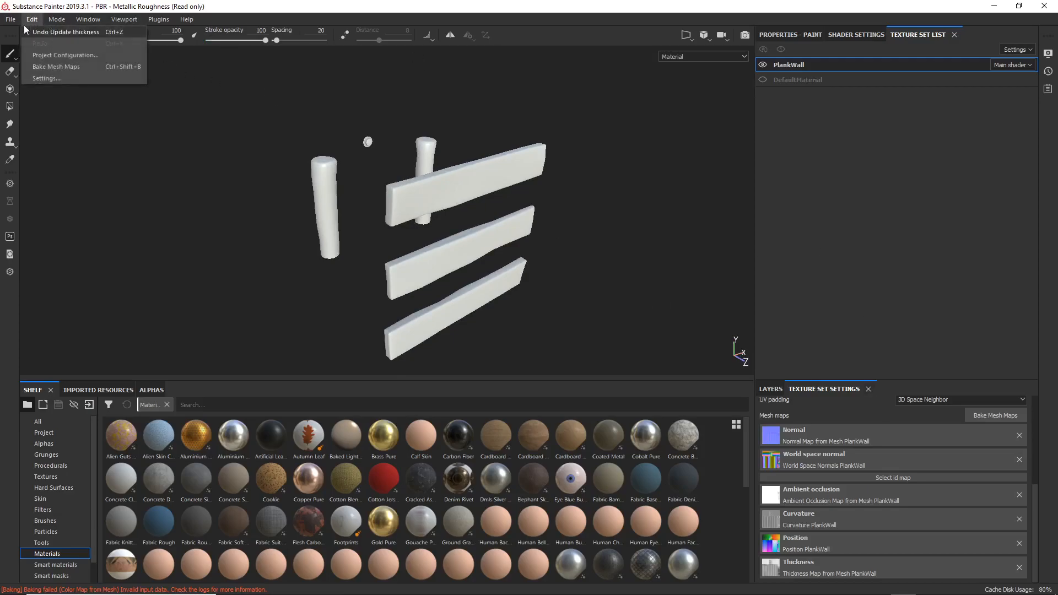
mouse_move(11, 20)
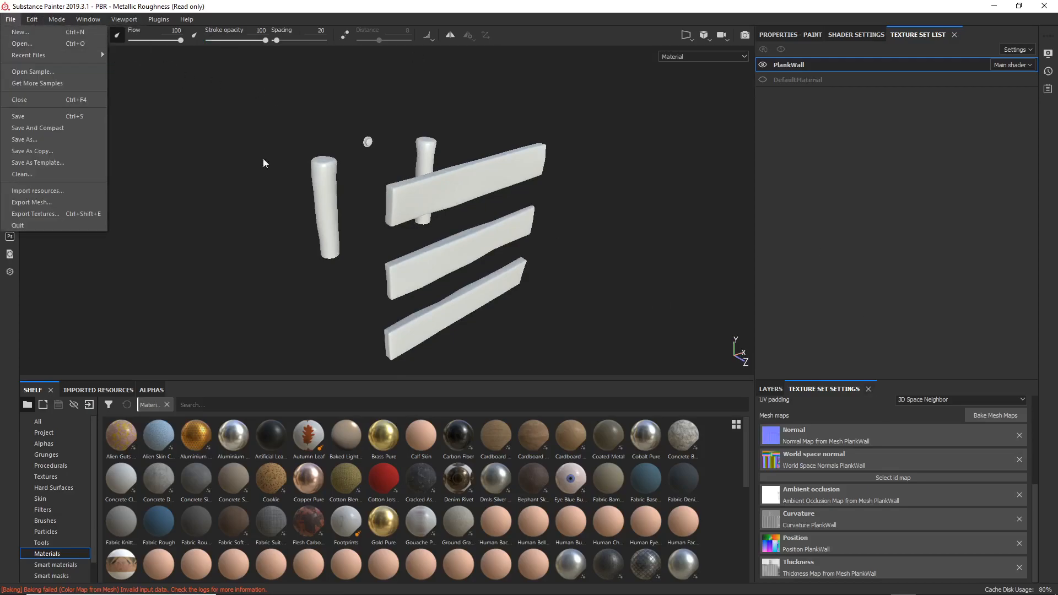
click(54, 212)
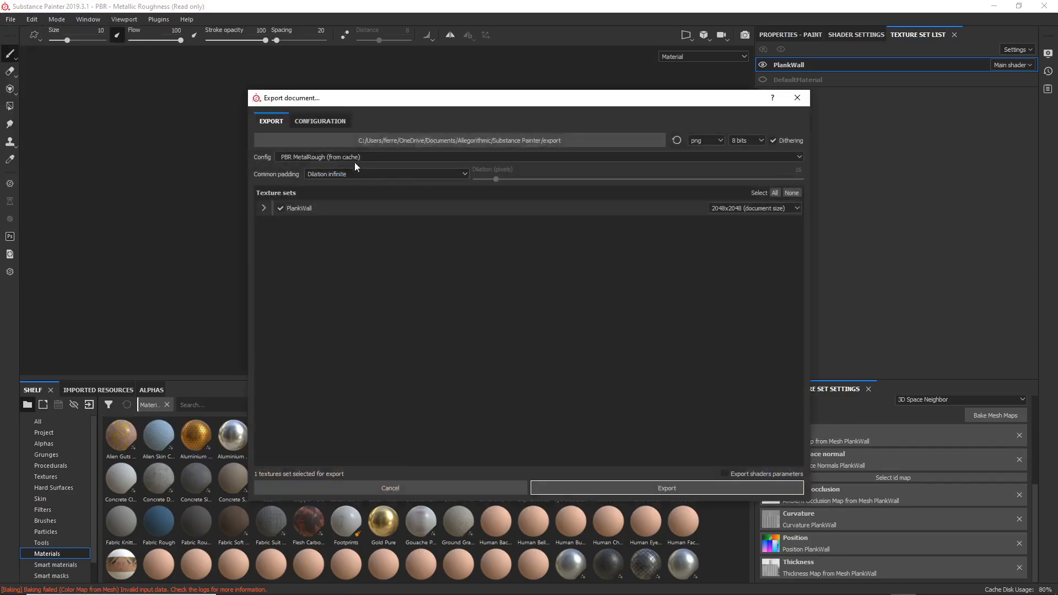
click(352, 157)
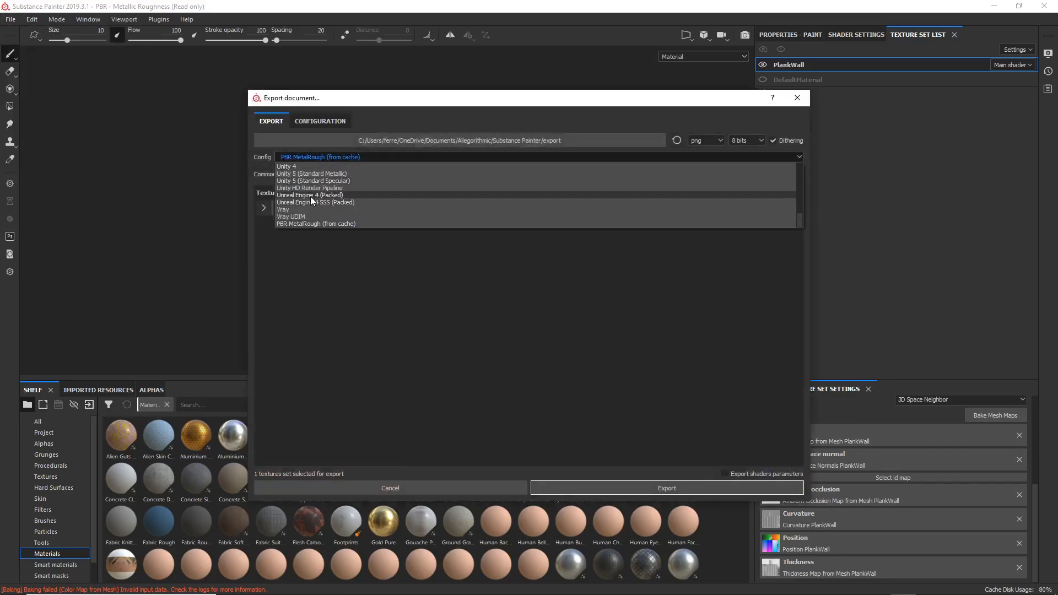
click(310, 196)
click(311, 159)
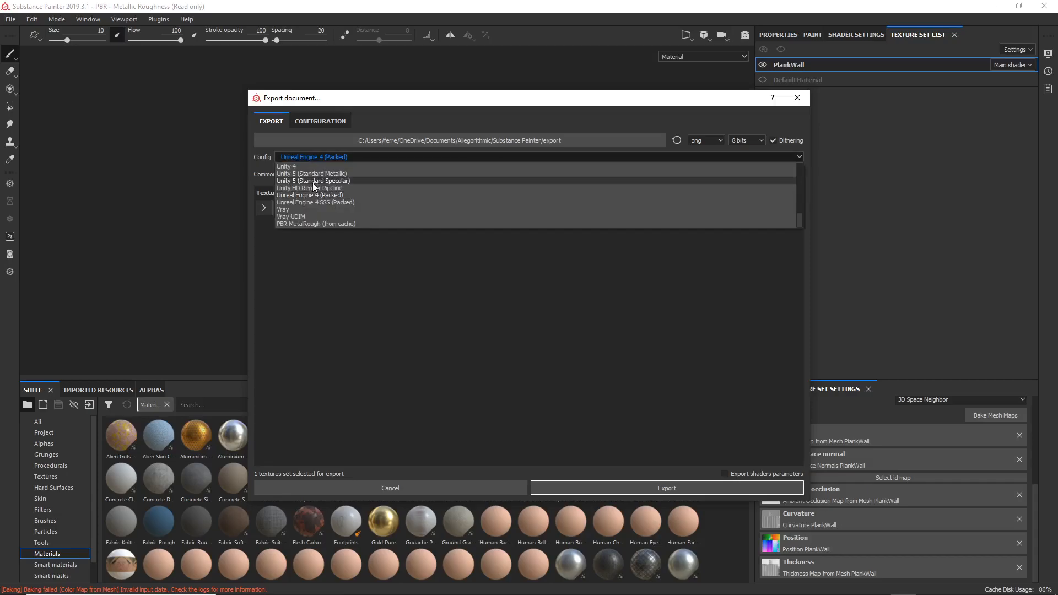
scroll(325, 189, up, 8)
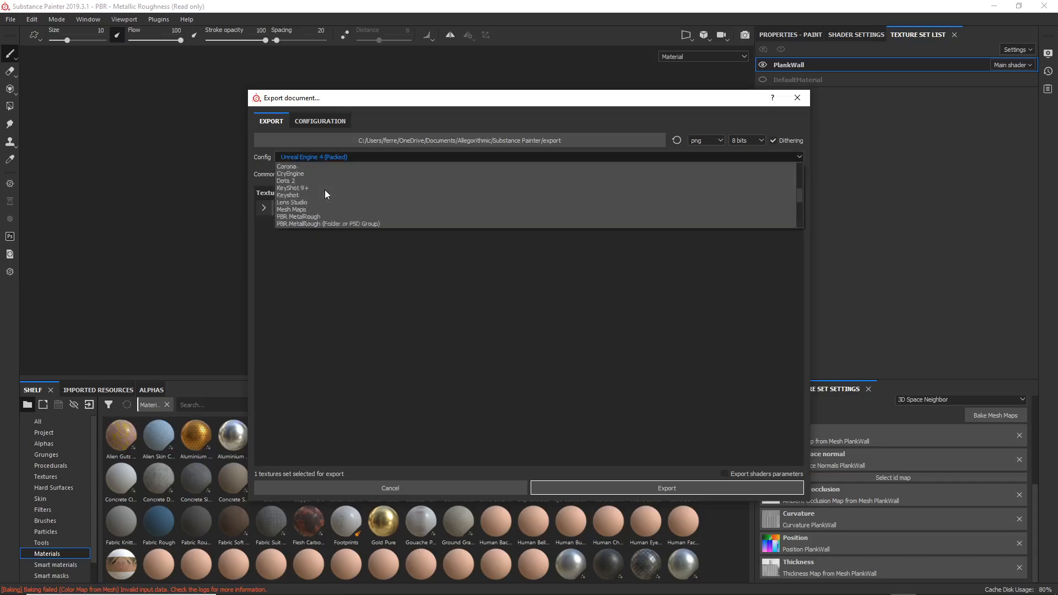
scroll(325, 190, up, 3)
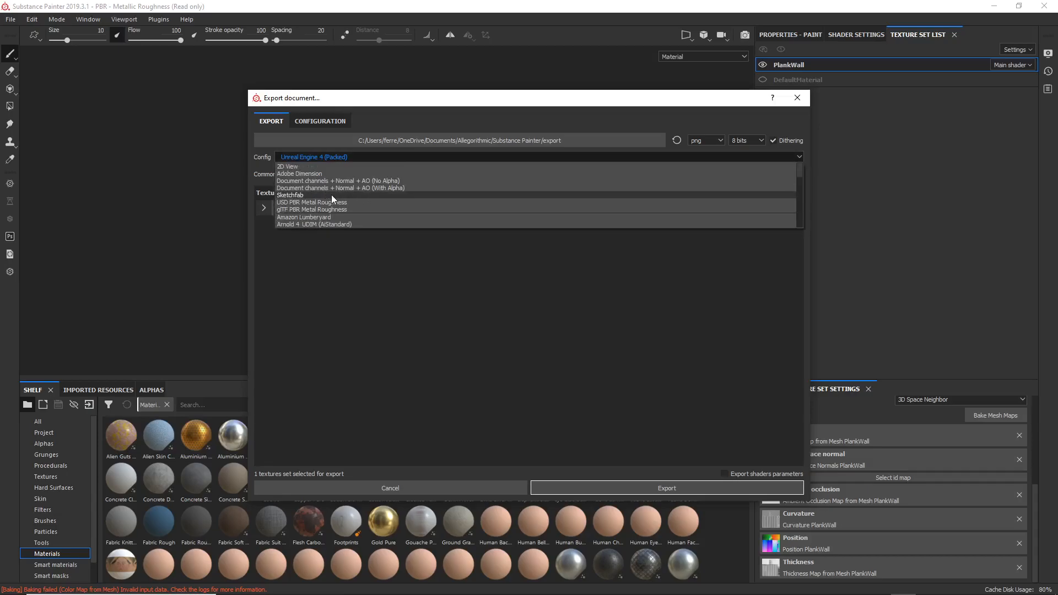
scroll(330, 190, down, 3)
scroll(332, 192, down, 5)
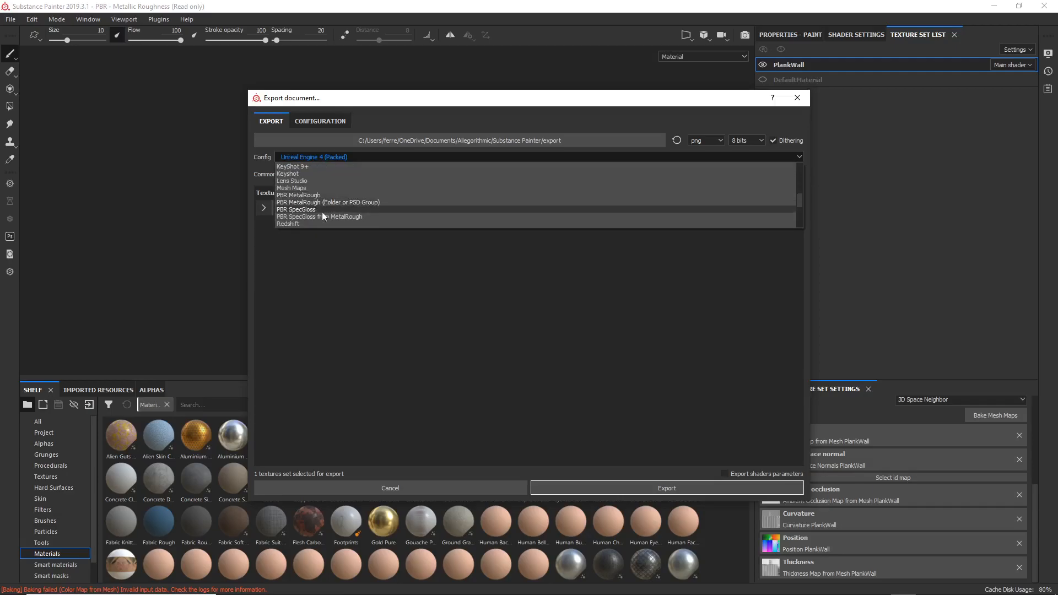
click(302, 189)
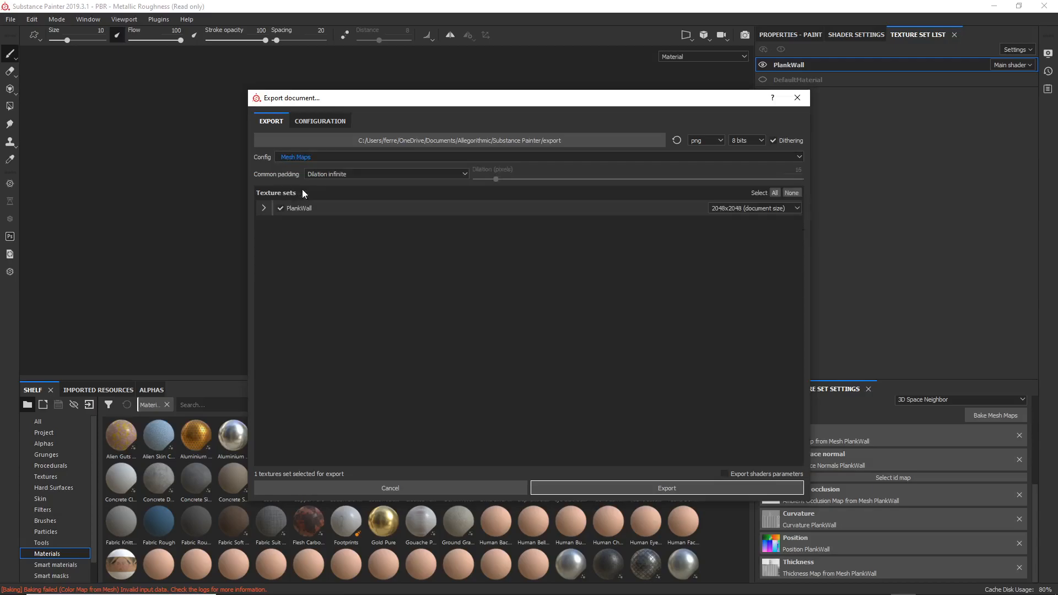
Open the export destination folder choice and browse to the Blender_All folder on drive D
click(525, 139)
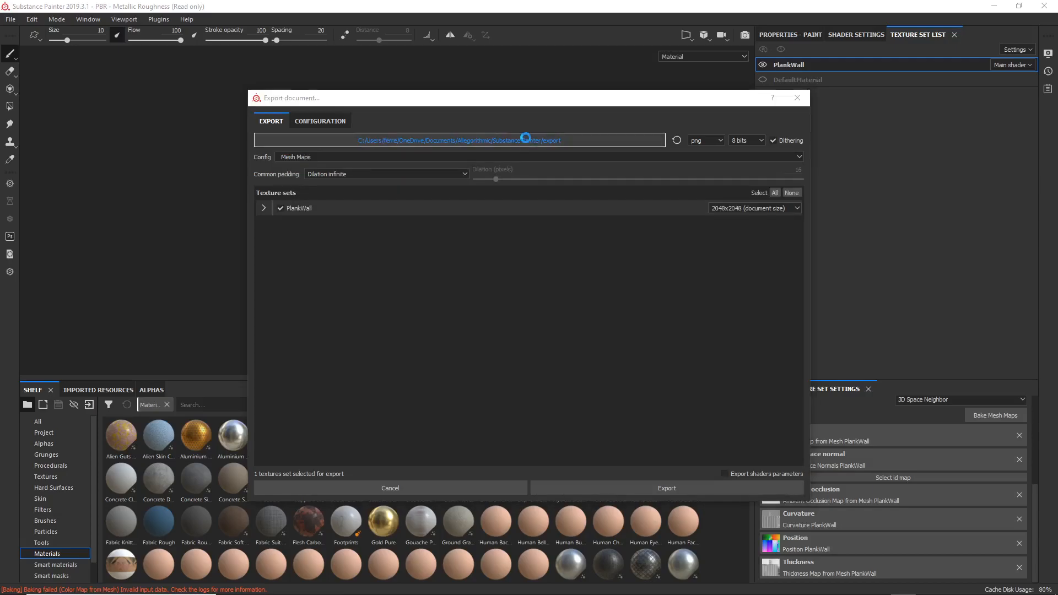
click(294, 316)
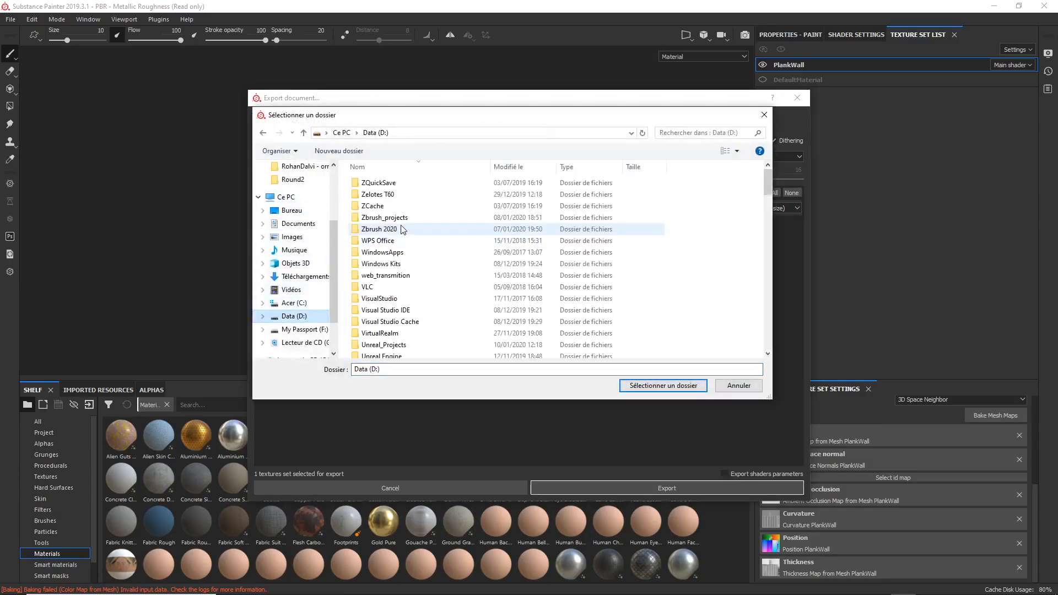
click(389, 232)
scroll(406, 263, down, 20)
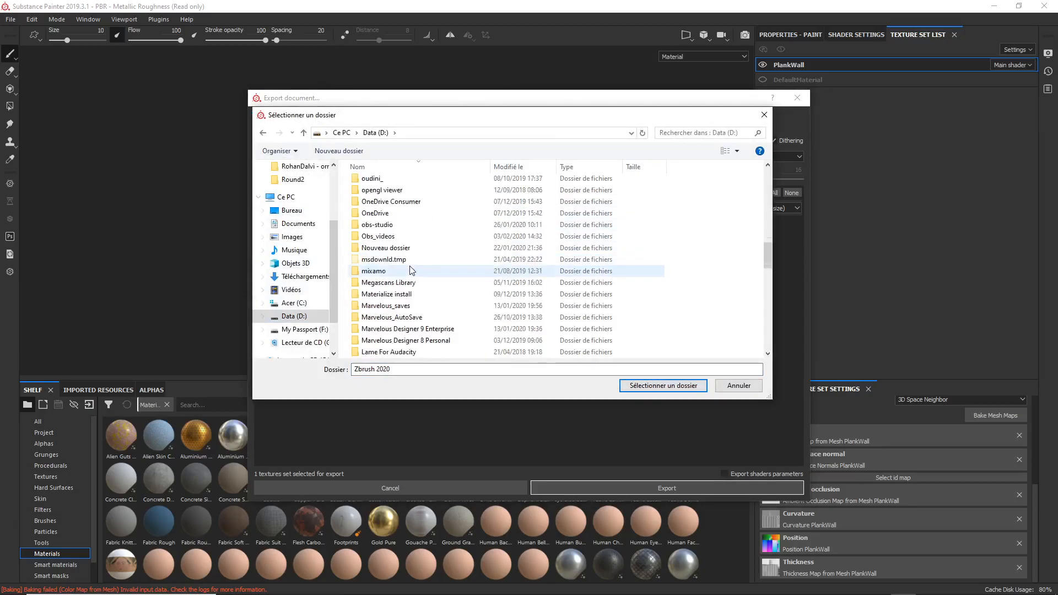
key(b)
double_click(380, 225)
click(384, 182)
double_click(384, 182)
scroll(391, 270, down, 5)
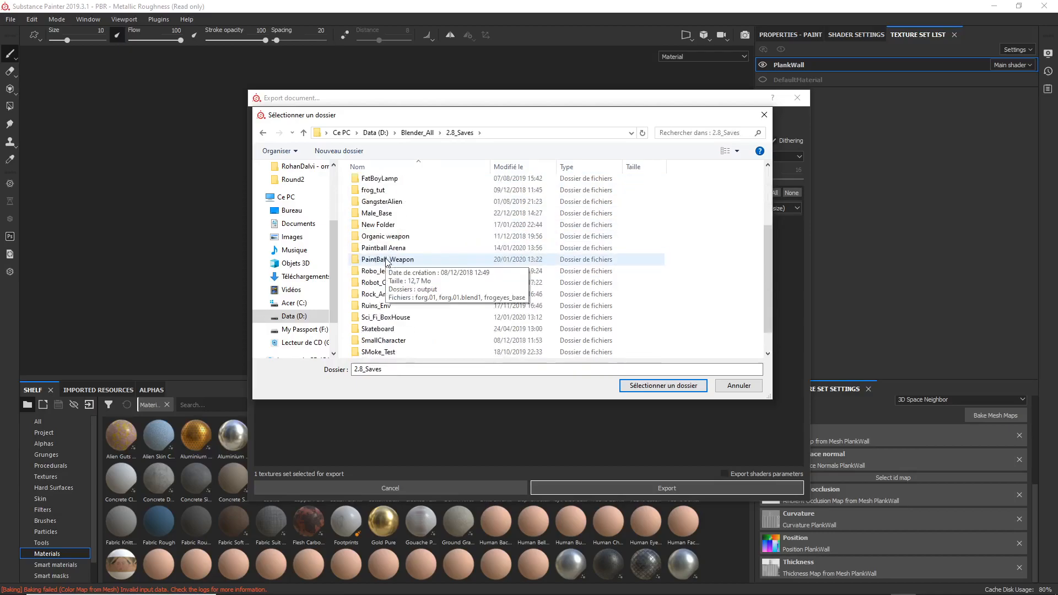
double_click(408, 352)
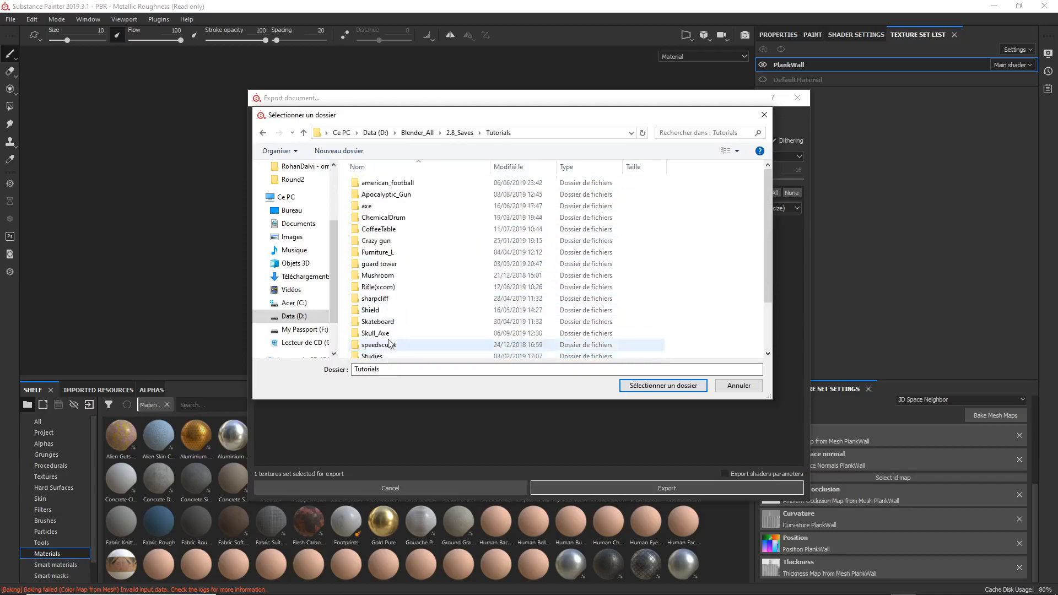
scroll(407, 259, down, 2)
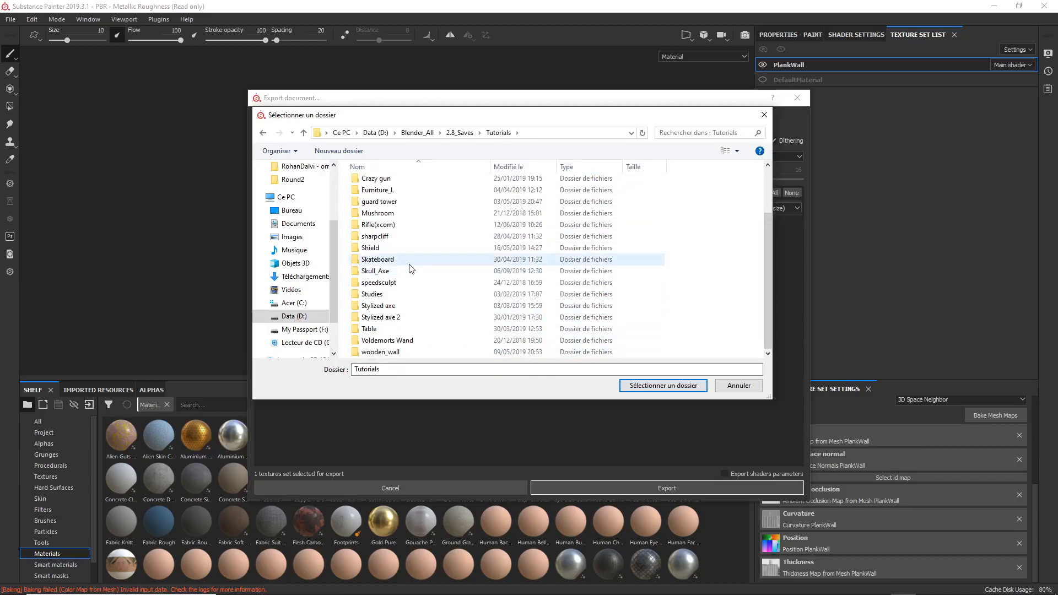
scroll(410, 308, up, 2)
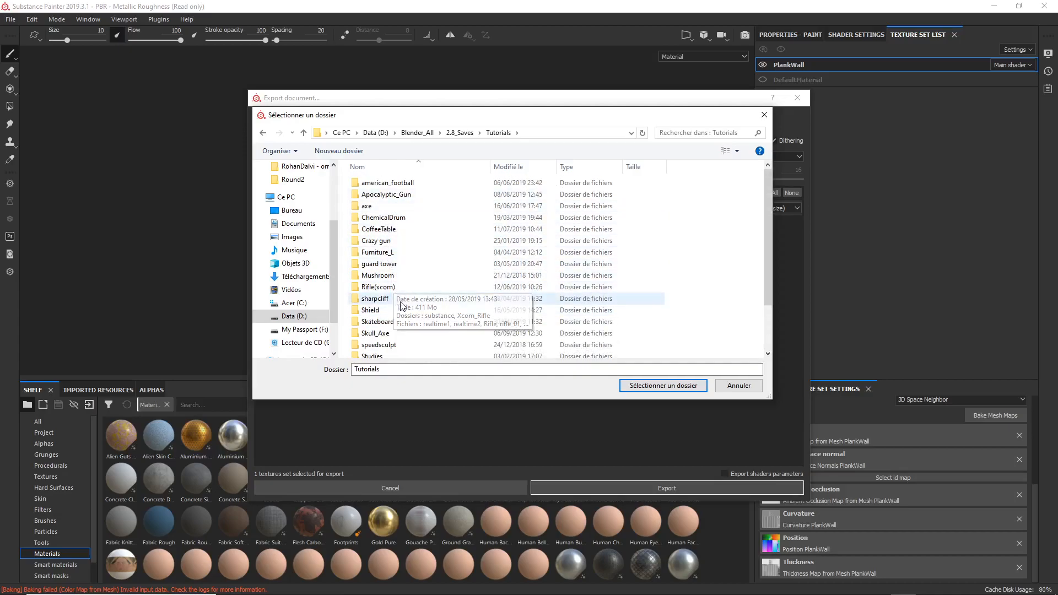
scroll(380, 347, down, 2)
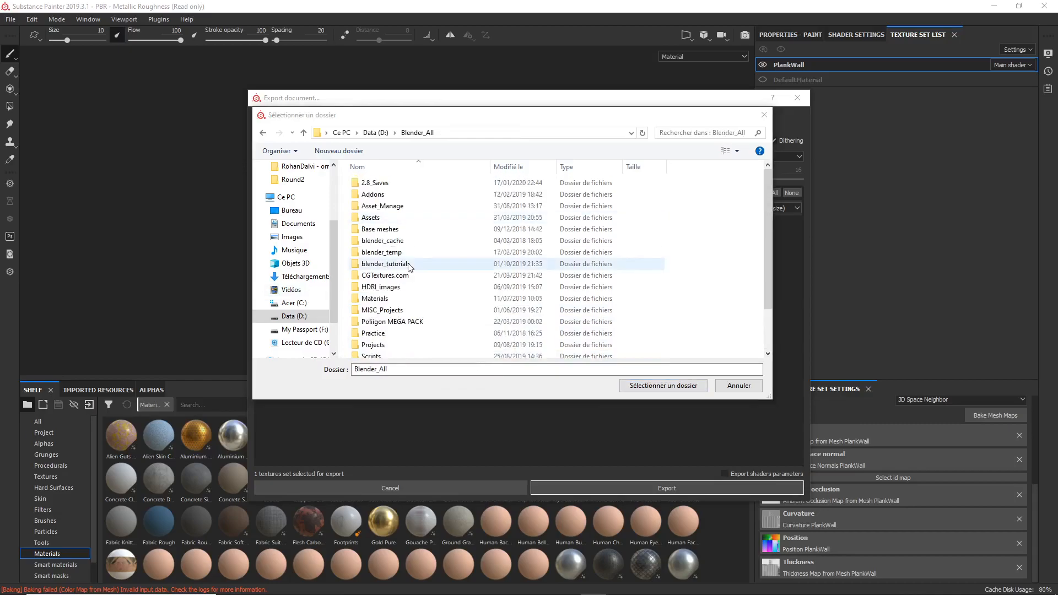
Browse from Blender_All into Tutorials/plankWall_Tutorial/Round2 for the export destination
scroll(409, 267, down, 2)
click(412, 282)
click(381, 329)
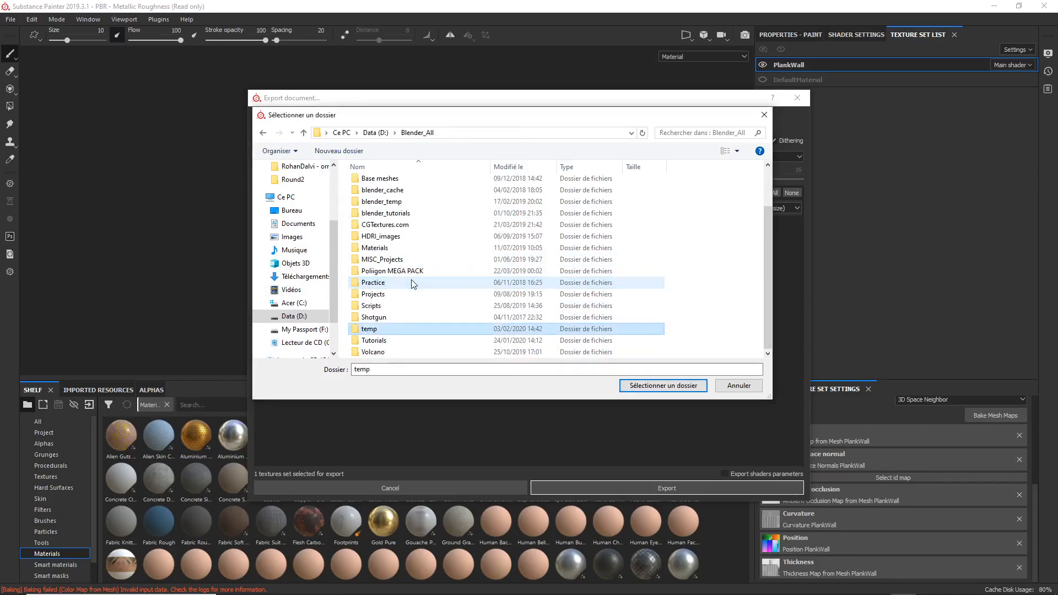
double_click(384, 340)
double_click(388, 183)
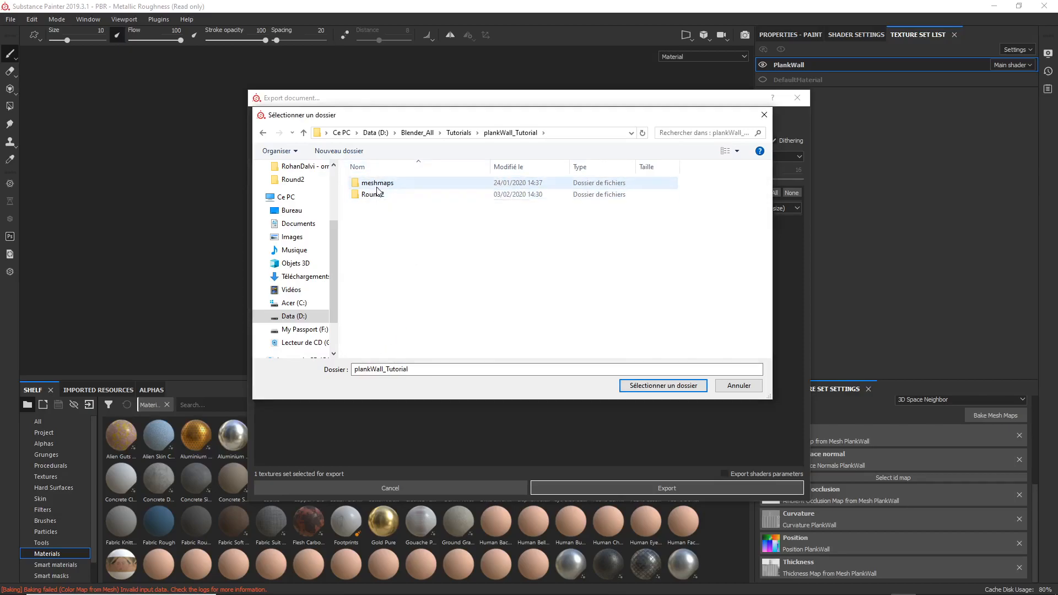
double_click(383, 195)
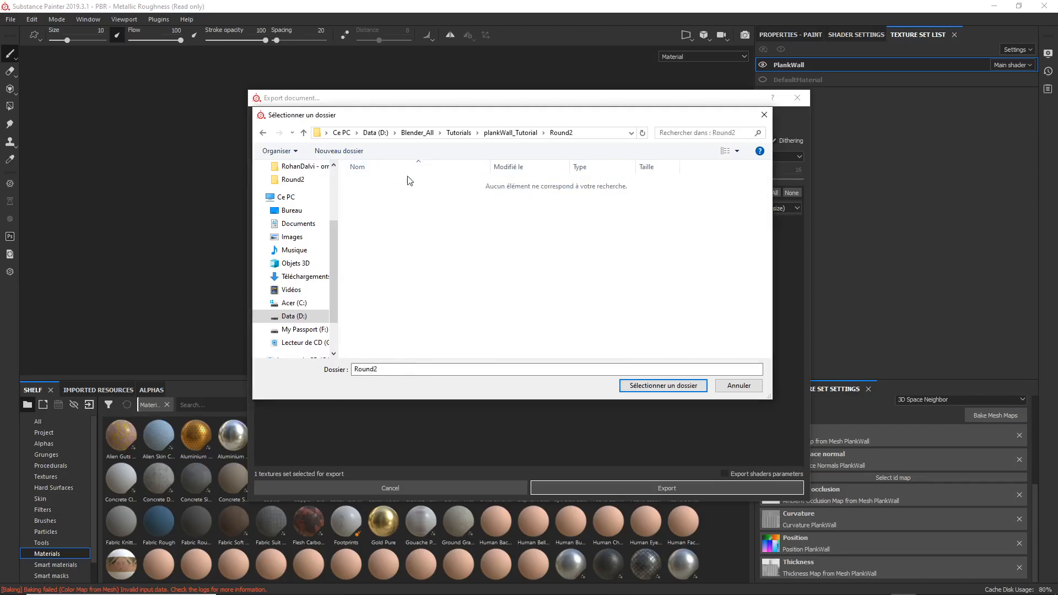
Create a folder named meshmaps inside Round2 and set it as the texture export destination
click(338, 151)
text(meshmaps)
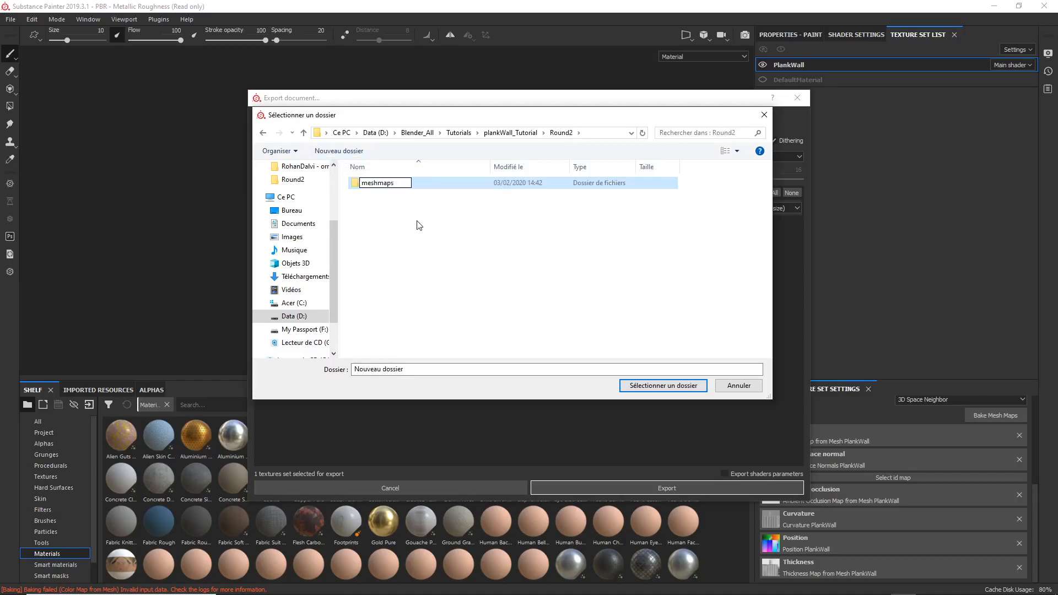
key(Return)
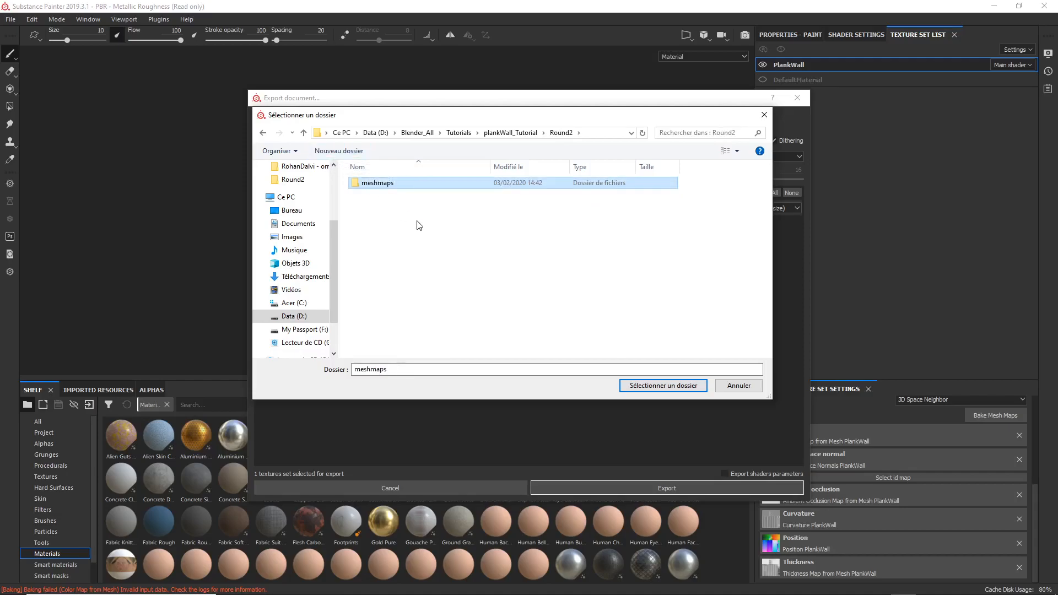
double_click(395, 186)
click(667, 385)
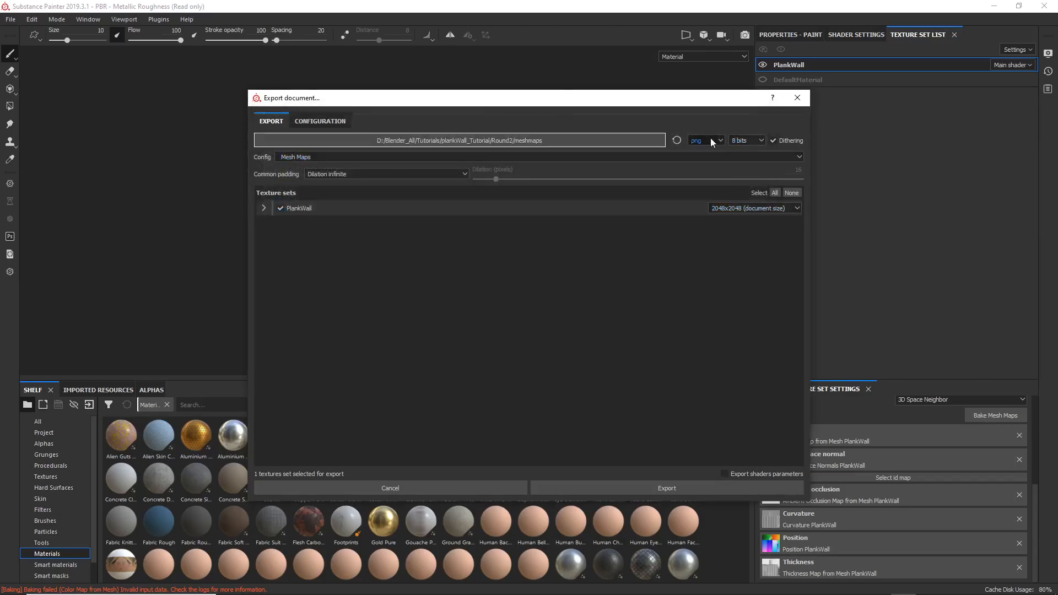
Export the PlankWall mesh maps as 8-bit png at document size and open the folder with the exported files
click(652, 489)
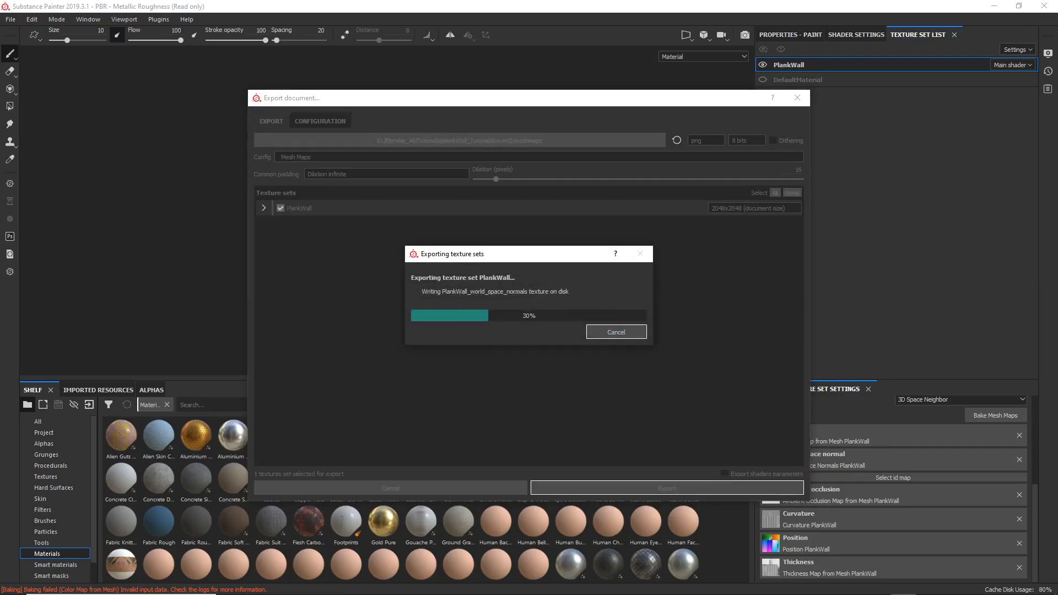
click(515, 312)
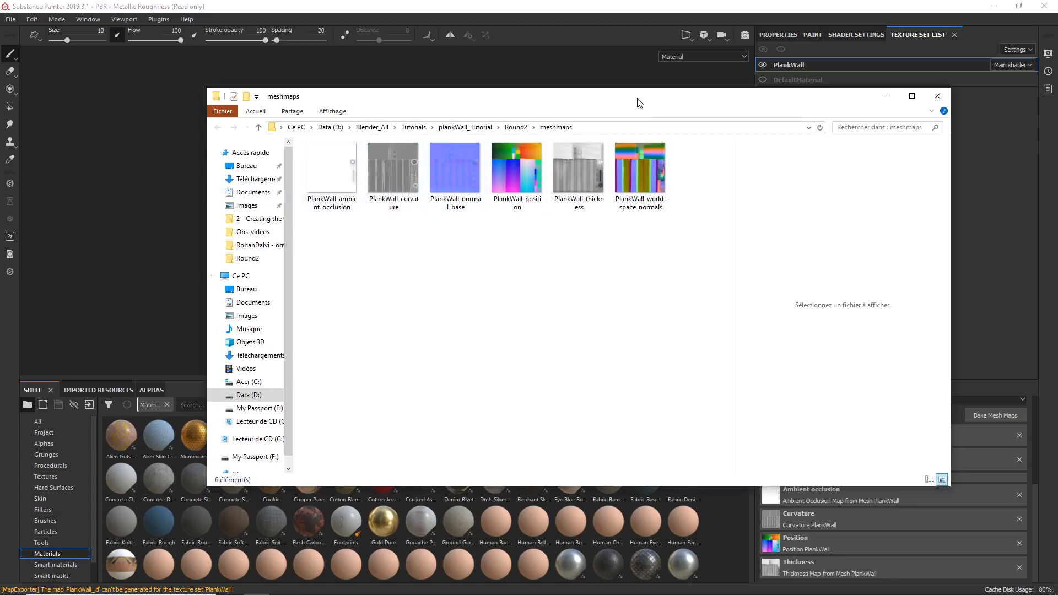
drag(640, 103, 0, 185)
Start a new project and set its document resolution to 2048 and its normal map format to OpenGL
alt+drag(399, 214, 347, 206)
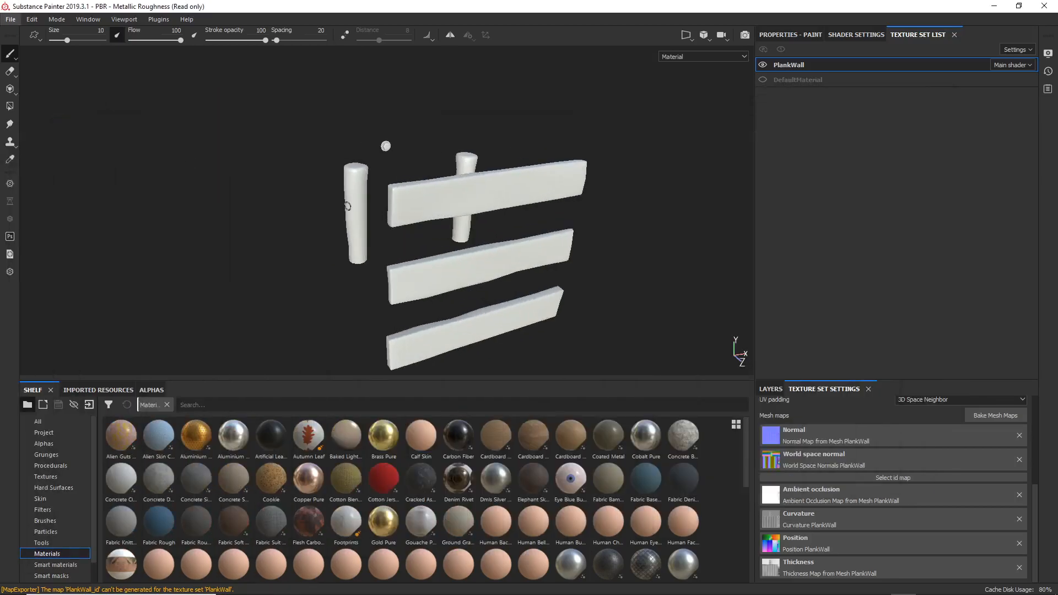
alt+middle_drag(458, 196, 449, 189)
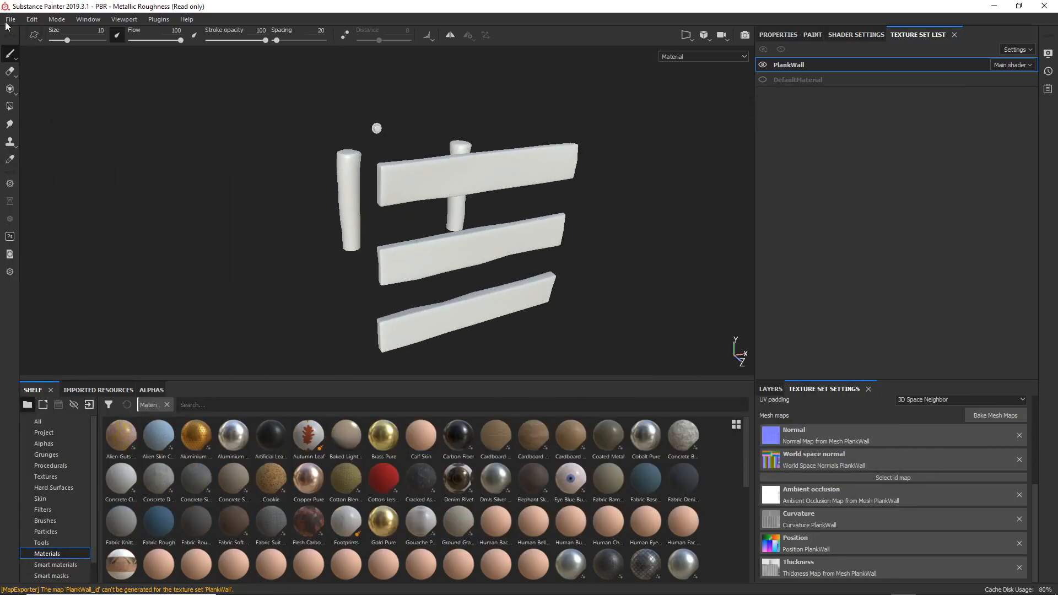
click(9, 20)
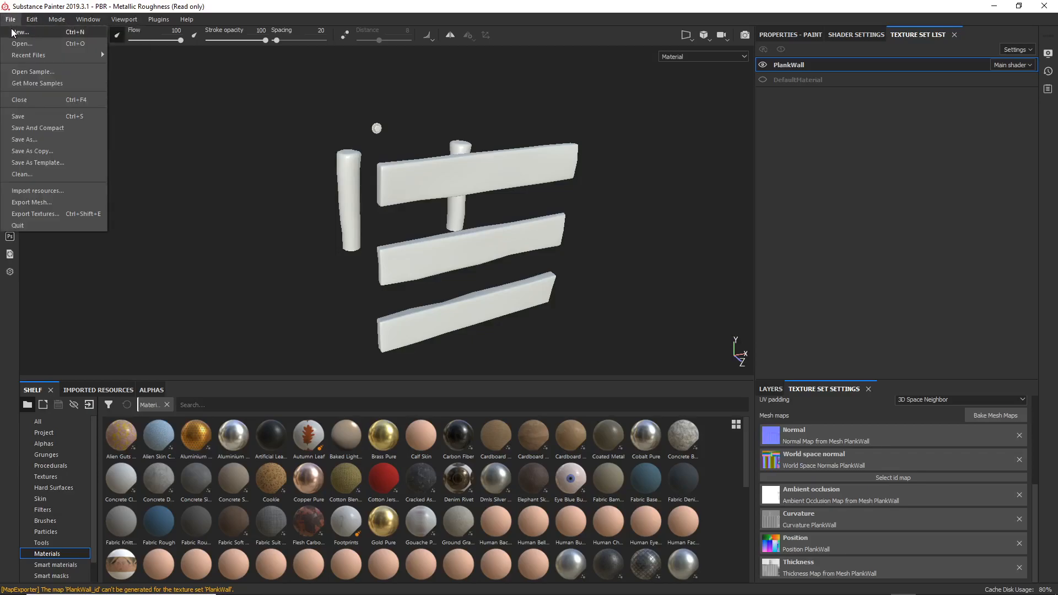
click(13, 33)
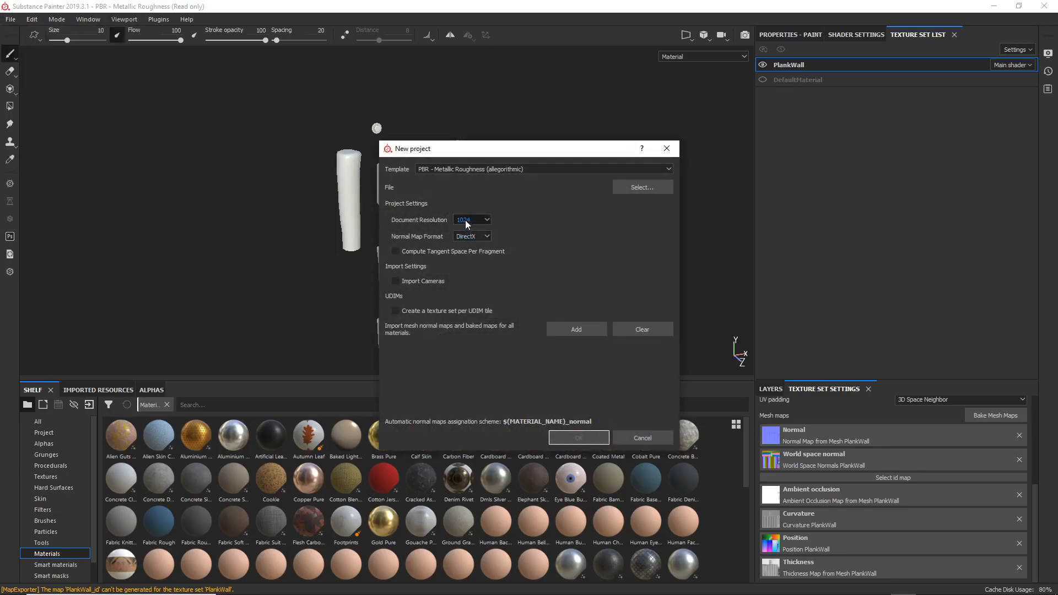
click(474, 237)
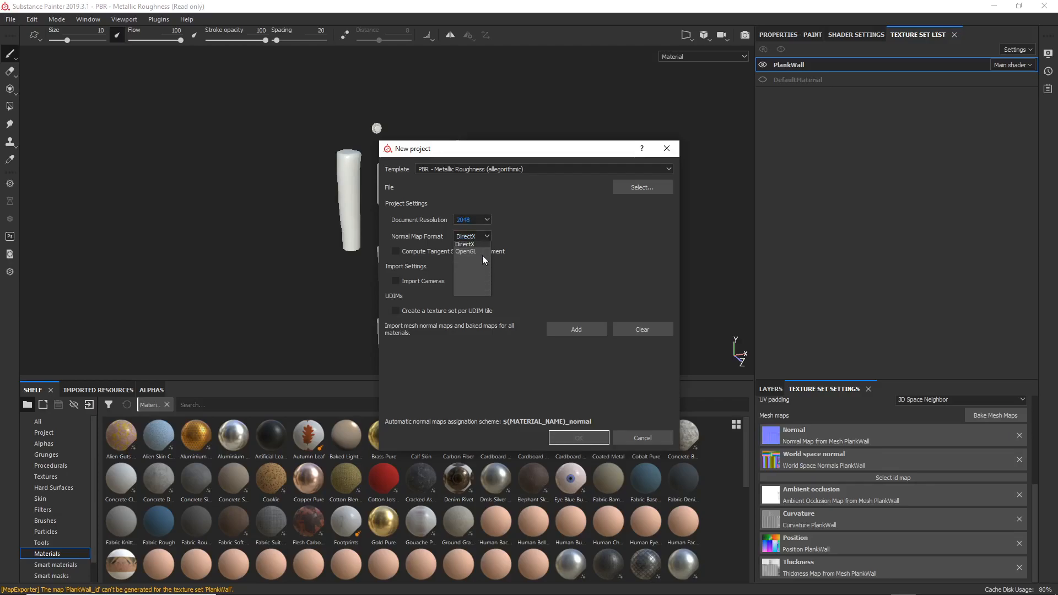
click(474, 253)
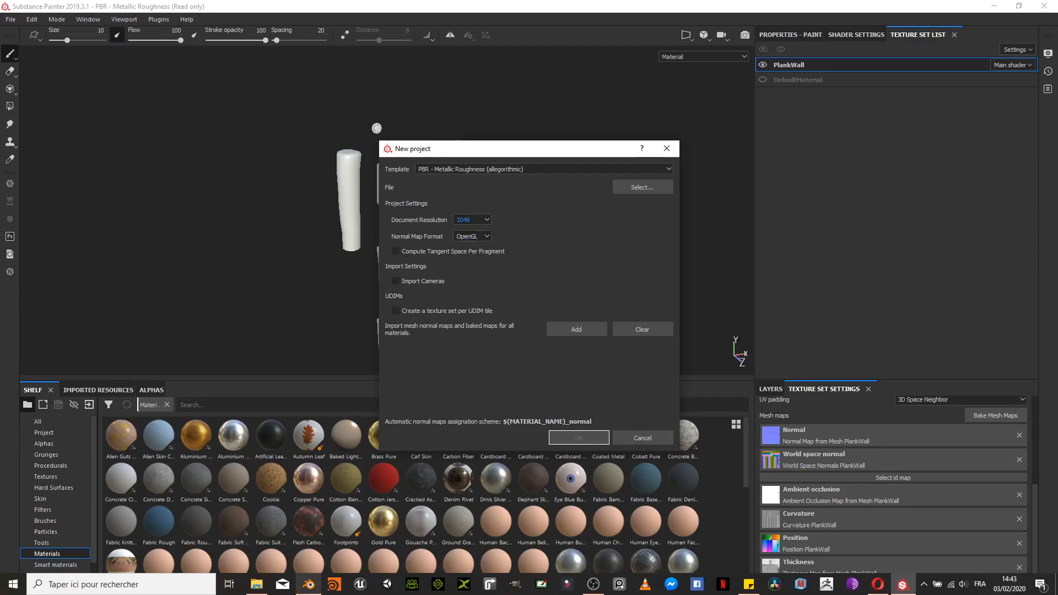
Switch to Blender and move the three low-poly planks along Y toward the posts, onto the scene origin
click(308, 584)
scroll(397, 186, down, 5)
middle_drag(397, 187, 411, 223)
click(441, 227)
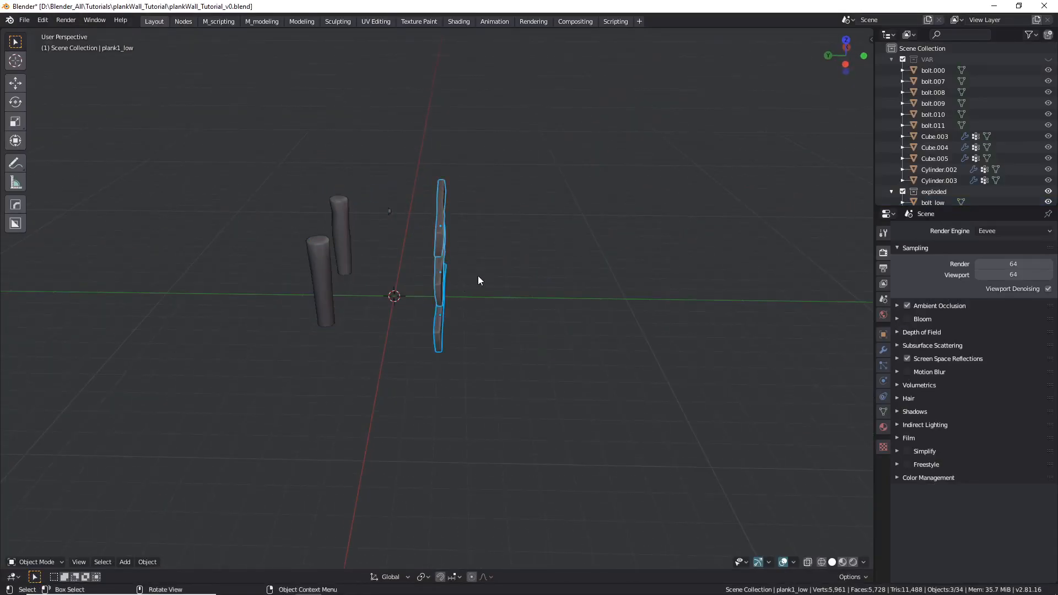
key(g)
key(y)
click(444, 272)
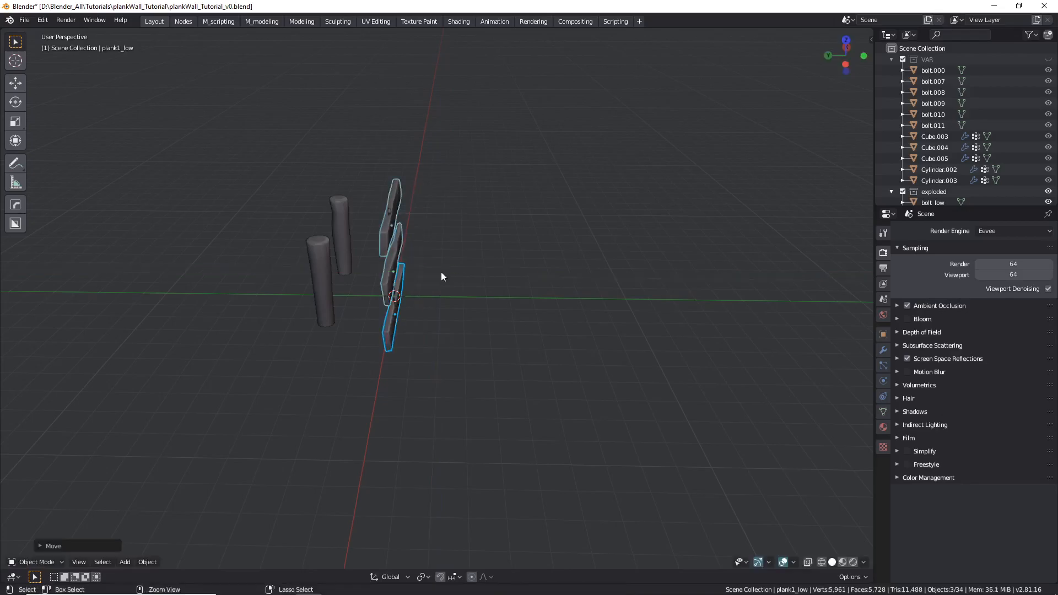
Lower bolt_low along Z to the height of the top plank
scroll(391, 217, up, 4)
click(389, 200)
middle_drag(389, 202, 295, 201)
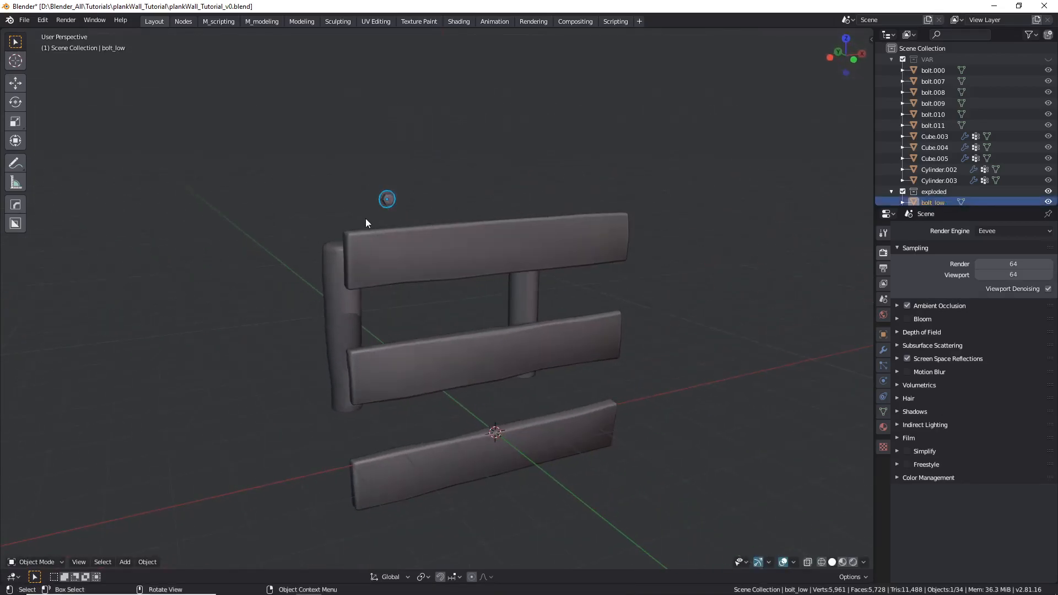
key(g)
key(z)
click(365, 250)
Move both low-poly posts along Y until they sit against the backs of the planks
middle_drag(366, 259, 269, 319)
click(259, 319)
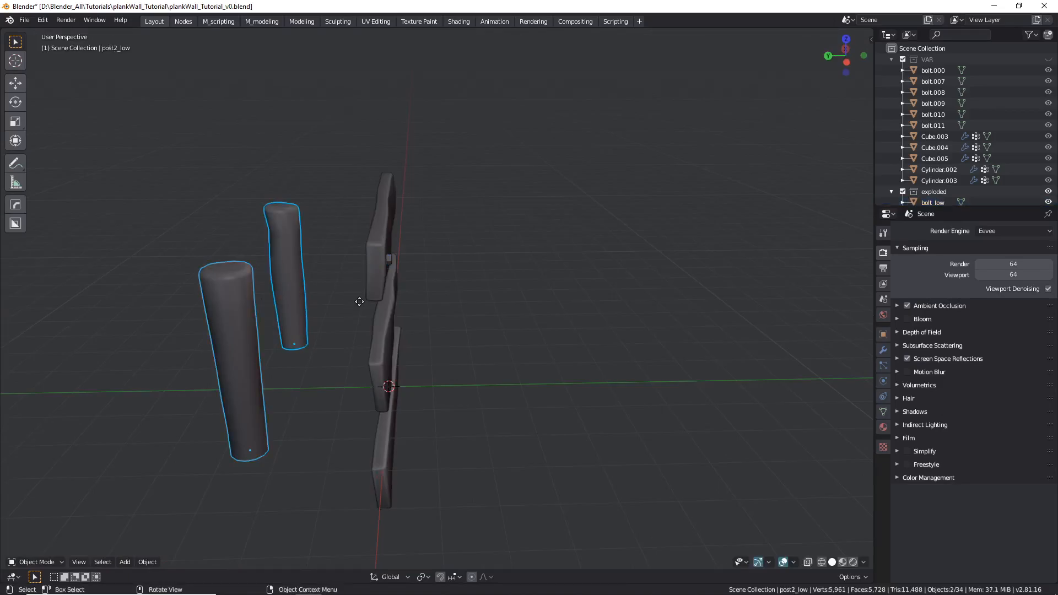
key(g)
key(y)
click(436, 307)
Lower the bolt further along Z so it sits in front of the post, just below the top plank
middle_drag(436, 316, 350, 252)
key(KP_1)
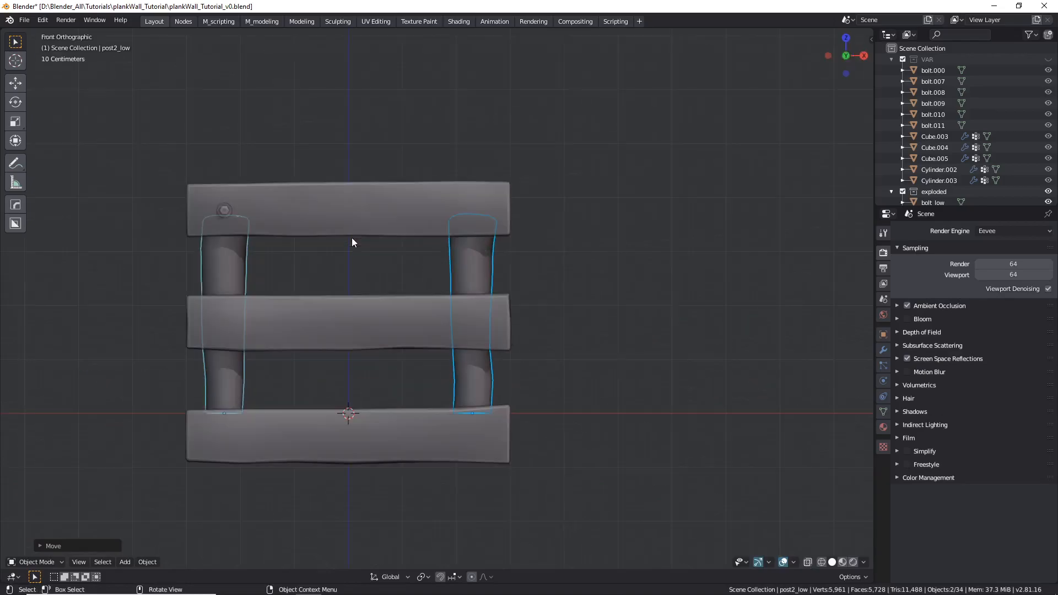
right_click(225, 238)
middle_drag(226, 238, 301, 232)
key(g)
key(z)
click(284, 259)
Lower the top plank plank3_low along Z until it sits just above the middle plank, leaving the post tops exposed
key(KP_1)
click(287, 219)
scroll(286, 221, down, 3)
scroll(293, 214, up, 2)
key(g)
key(z)
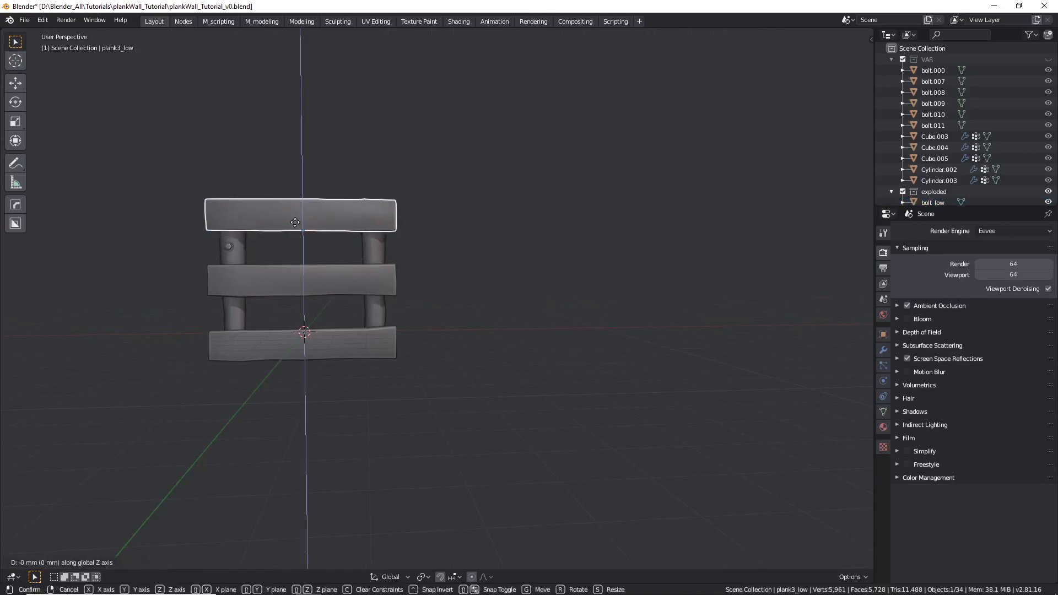
click(297, 236)
Raise the bottom plank plank1_low along Z until it sits just below the middle plank, and check the assembled wall
scroll(293, 274, up, 1)
click(293, 275)
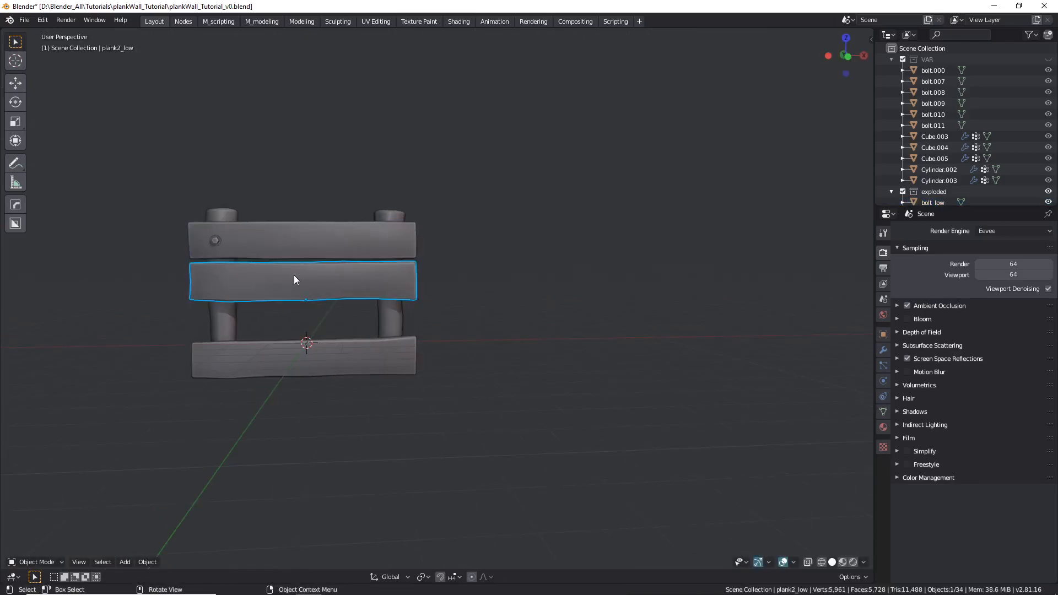
click(297, 353)
key(g)
key(z)
click(304, 327)
middle_drag(319, 329, 353, 328)
scroll(314, 330, up, 3)
mouse_move(283, 332)
middle_down()
mouse_move(239, 349)
mouse_move(258, 345)
mouse_move(275, 314)
middle_up()
scroll(240, 348, up, 1)
scroll(280, 315, down, 2)
middle_drag(352, 316, 476, 312)
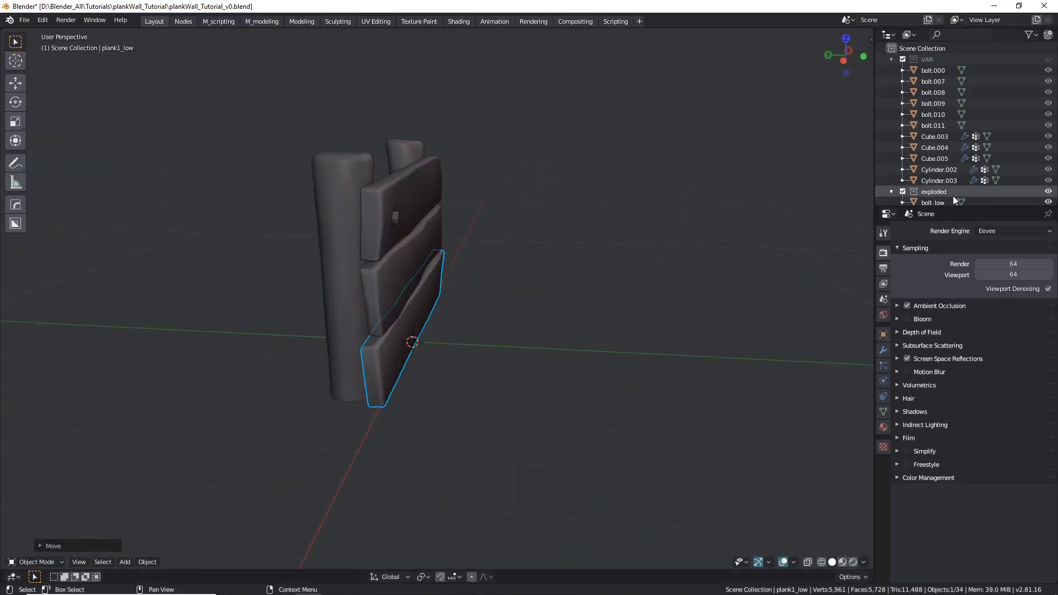
Show the original collection, display the selectability toggles in the outliner, and make that collection selectable
scroll(936, 143, down, 6)
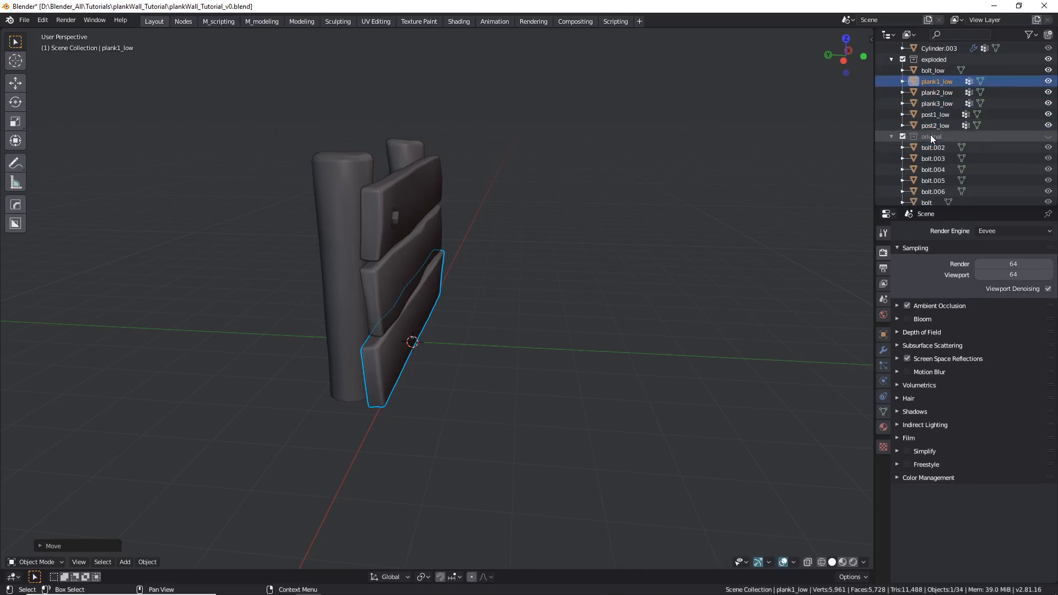
click(1048, 137)
click(1028, 35)
click(955, 69)
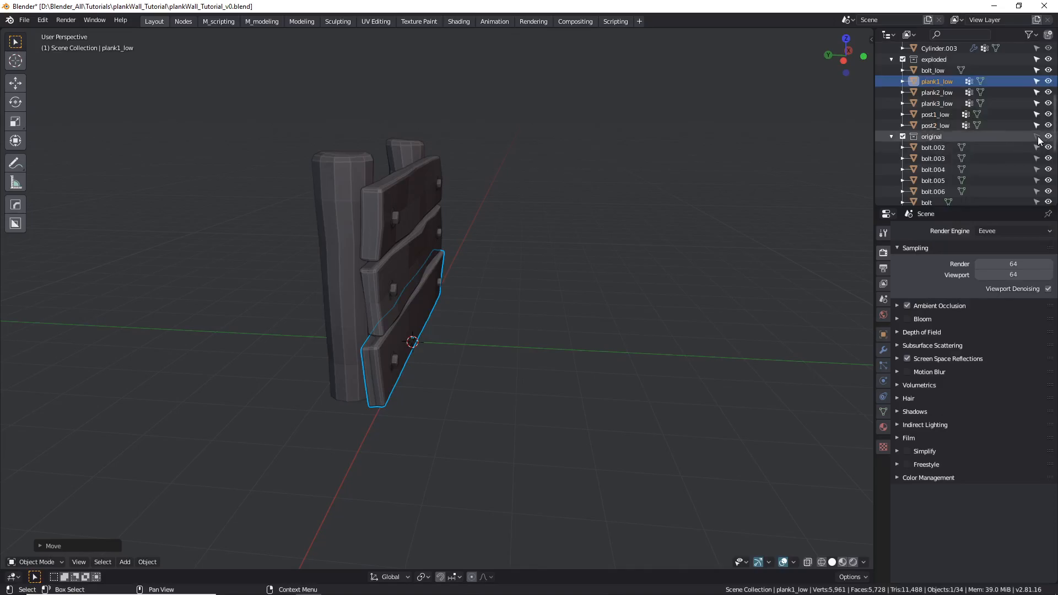
click(1037, 136)
Delete all objects in the original collection, from bolt.002 through post2
click(953, 148)
scroll(945, 154, down, 5)
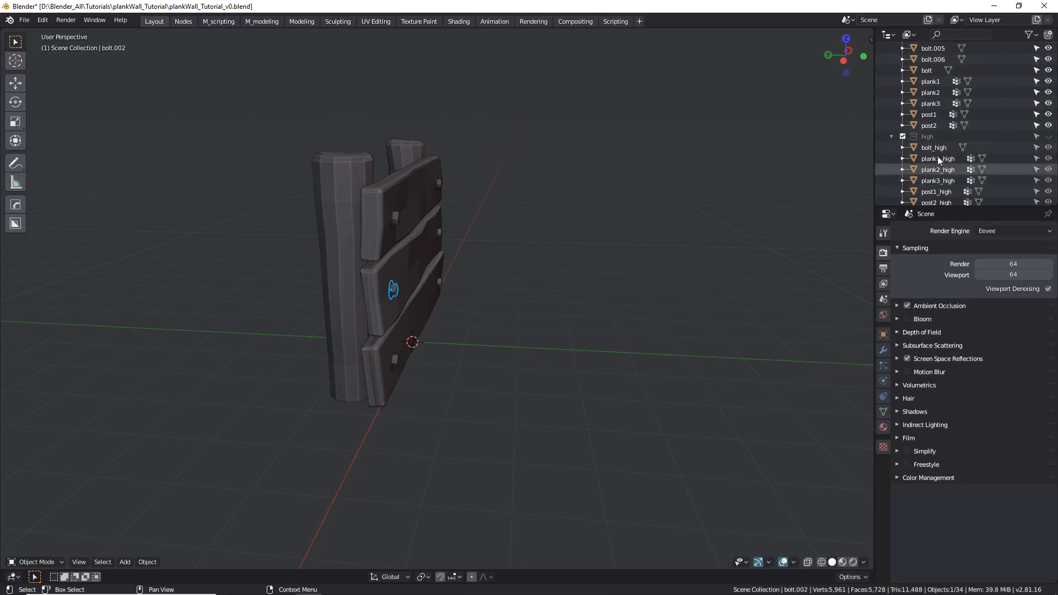
shift+click(933, 127)
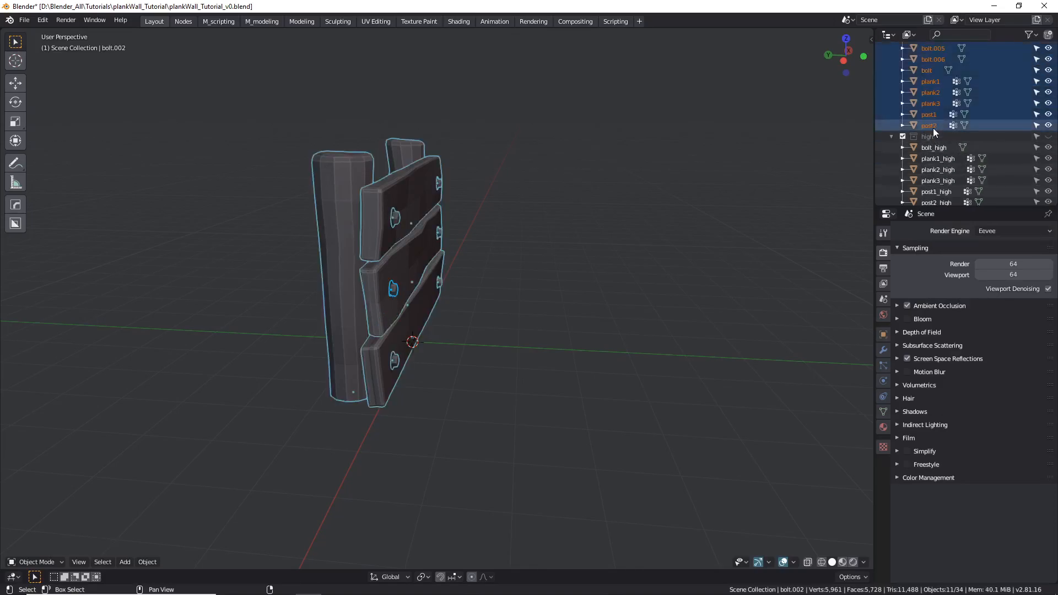
key(x)
click(691, 229)
middle_drag(692, 229, 771, 209)
scroll(937, 110, up, 2)
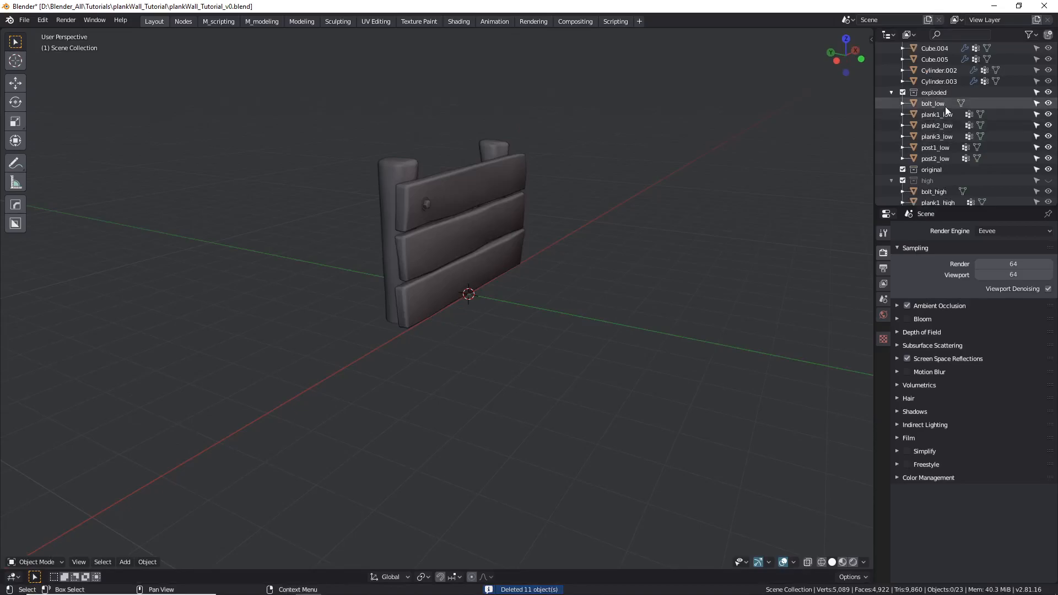
Delete the empty original collection and collapse the VAR collection in the outliner
click(928, 169)
right_click(927, 167)
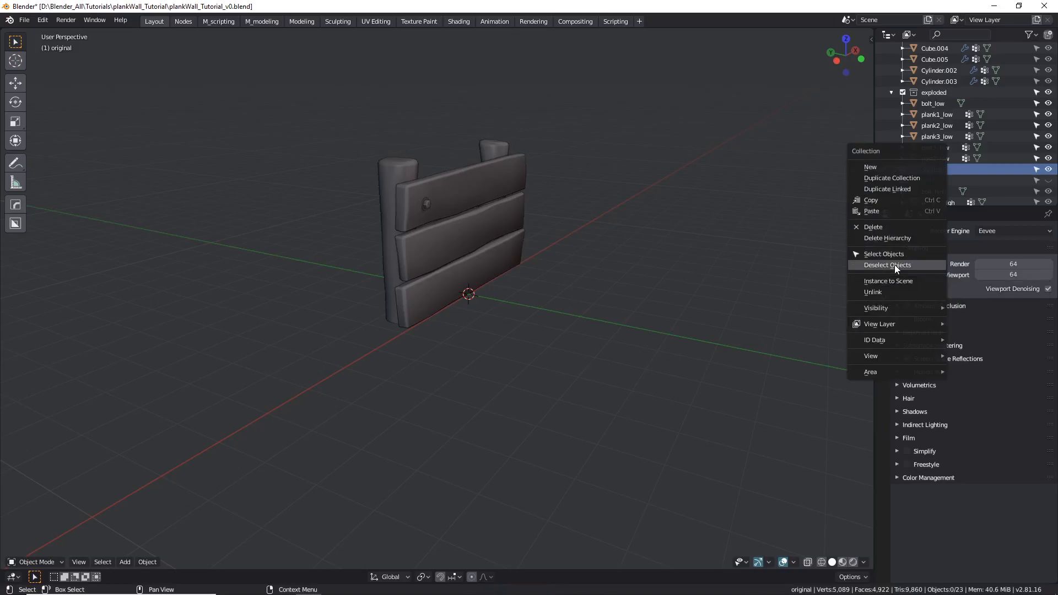
click(894, 265)
right_click(934, 169)
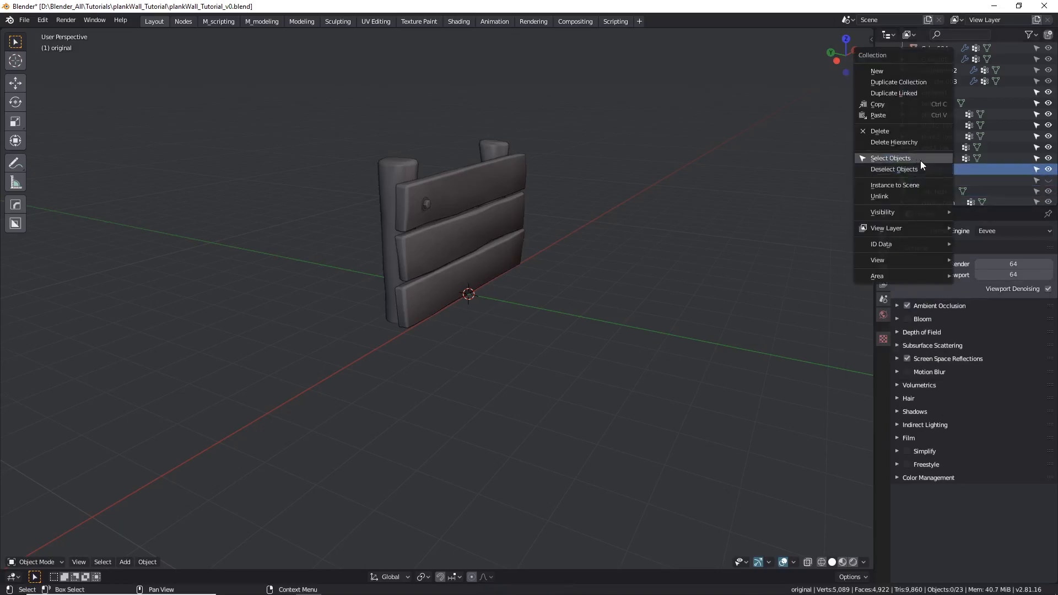
click(886, 133)
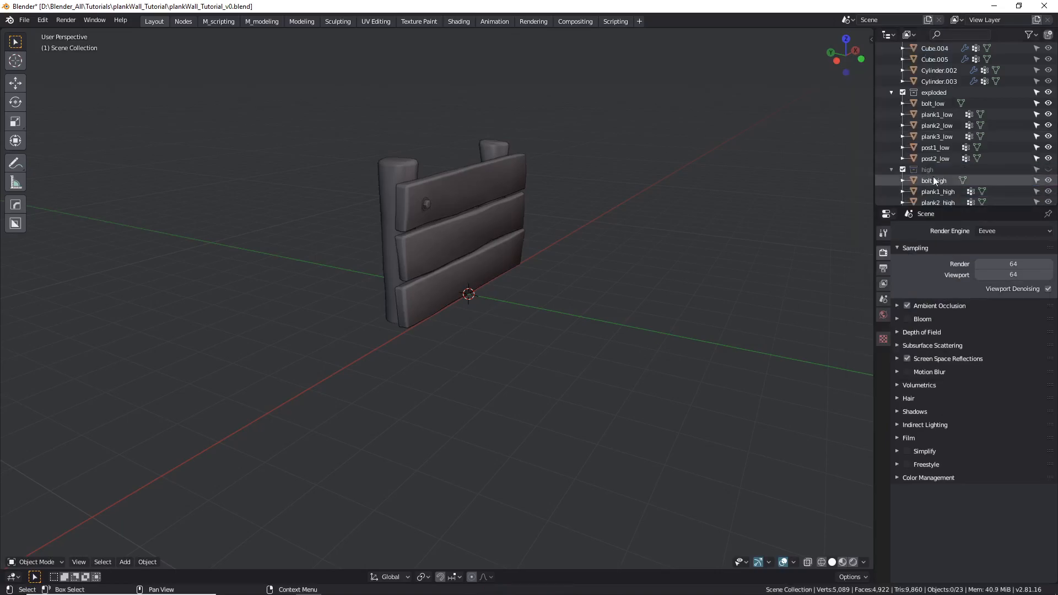
scroll(887, 167, up, 5)
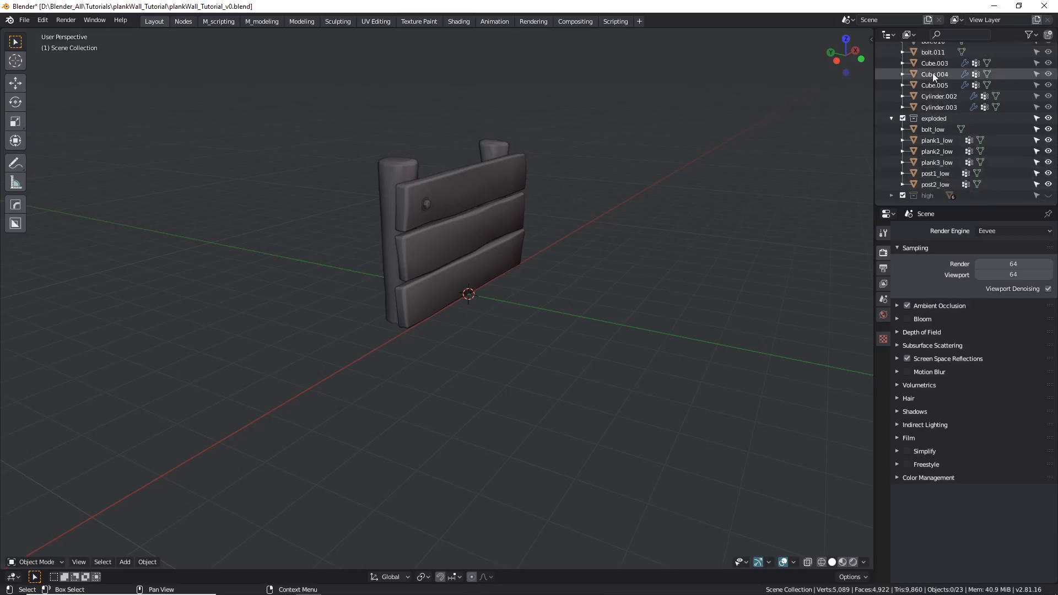
click(892, 59)
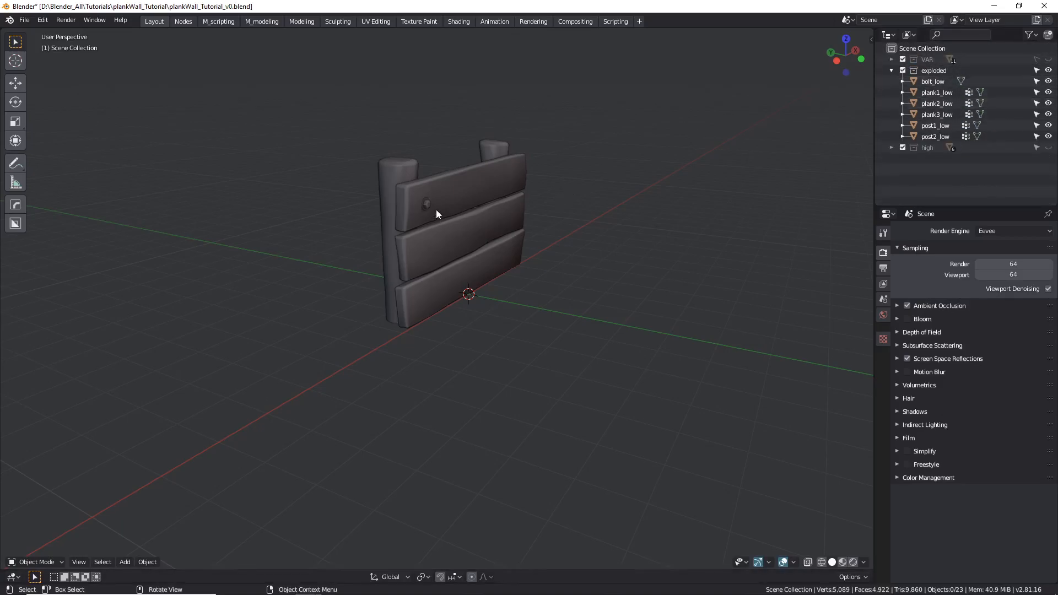
Select all six low-poly wall parts and set up an FBX export limited to selected objects
scroll(435, 209, up, 2)
key(a)
shift+click(441, 192)
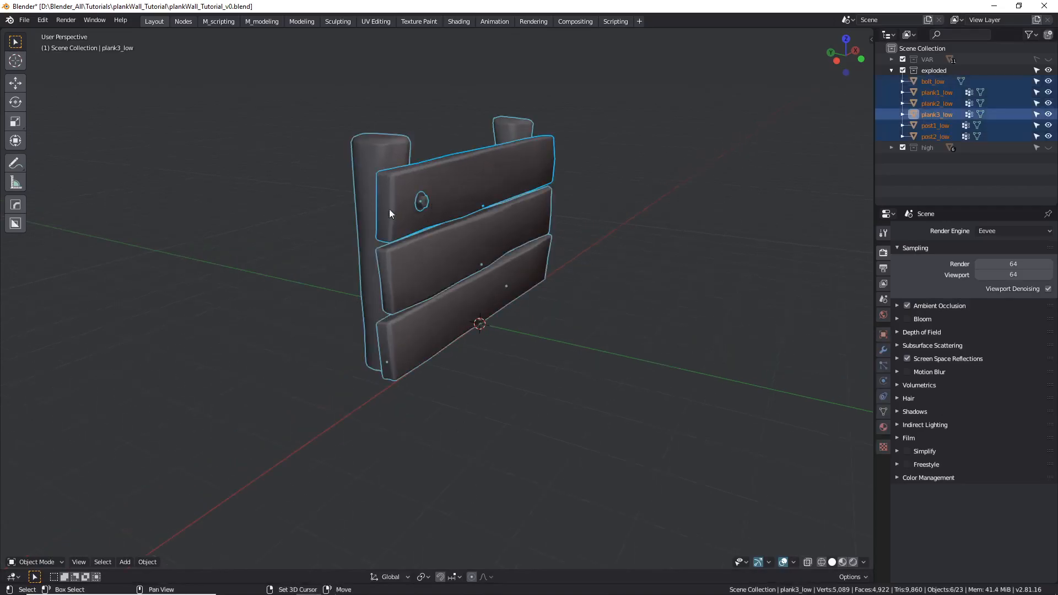
shift+click(373, 171)
middle_drag(372, 171, 219, 101)
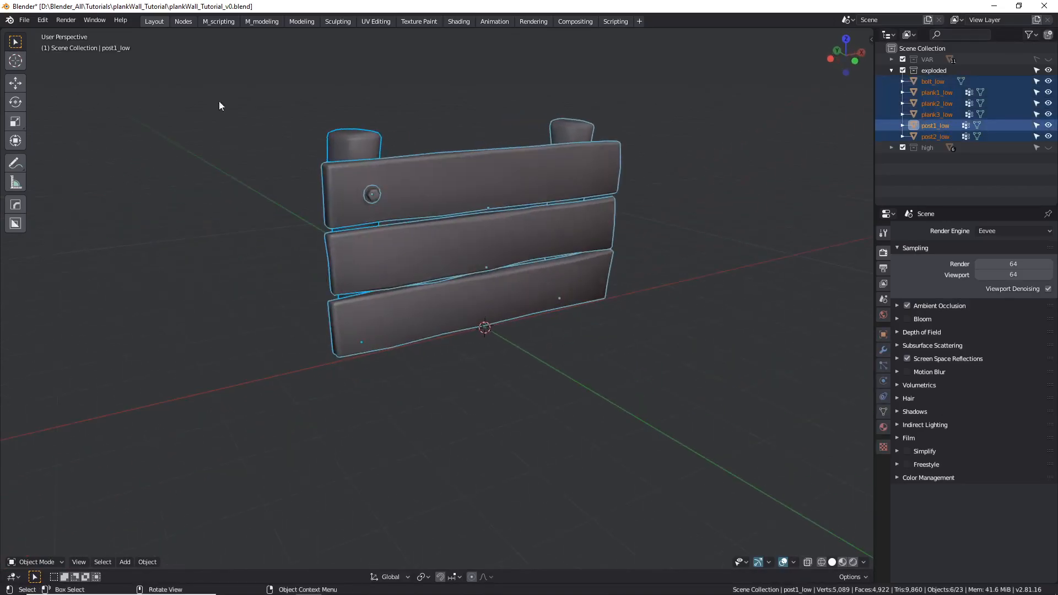
click(27, 18)
mouse_move(49, 184)
click(140, 200)
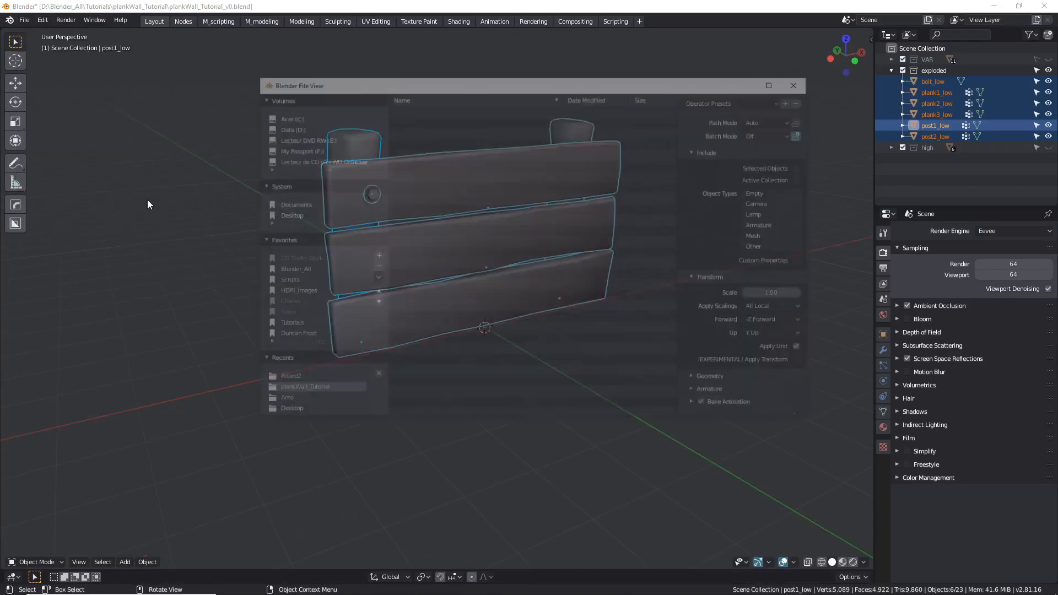
click(804, 189)
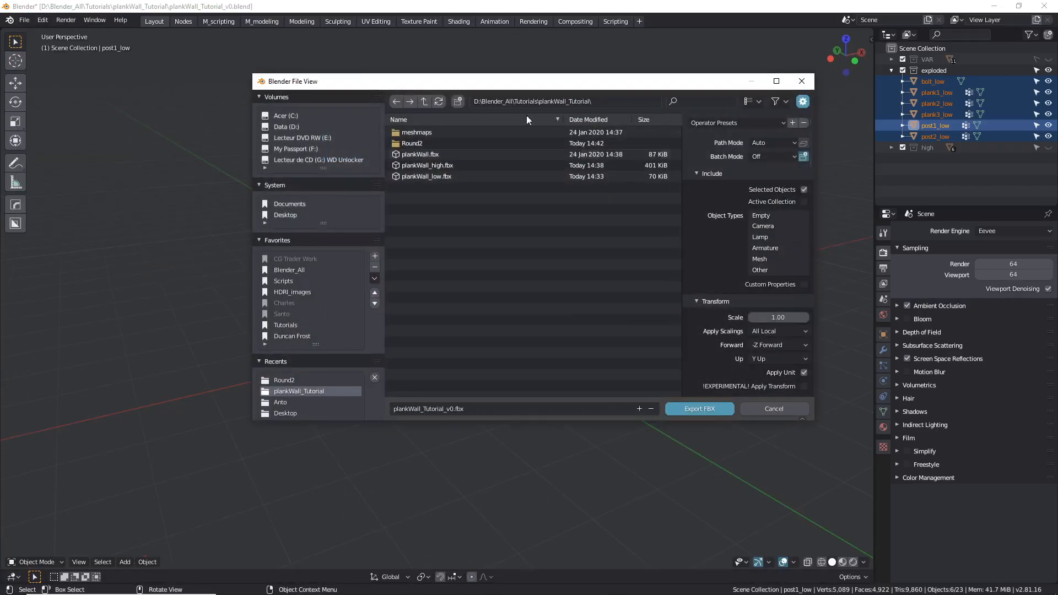
Export the parts over plankWall.fbx in the Round2 folder, and save the Blender file
double_click(413, 144)
click(426, 144)
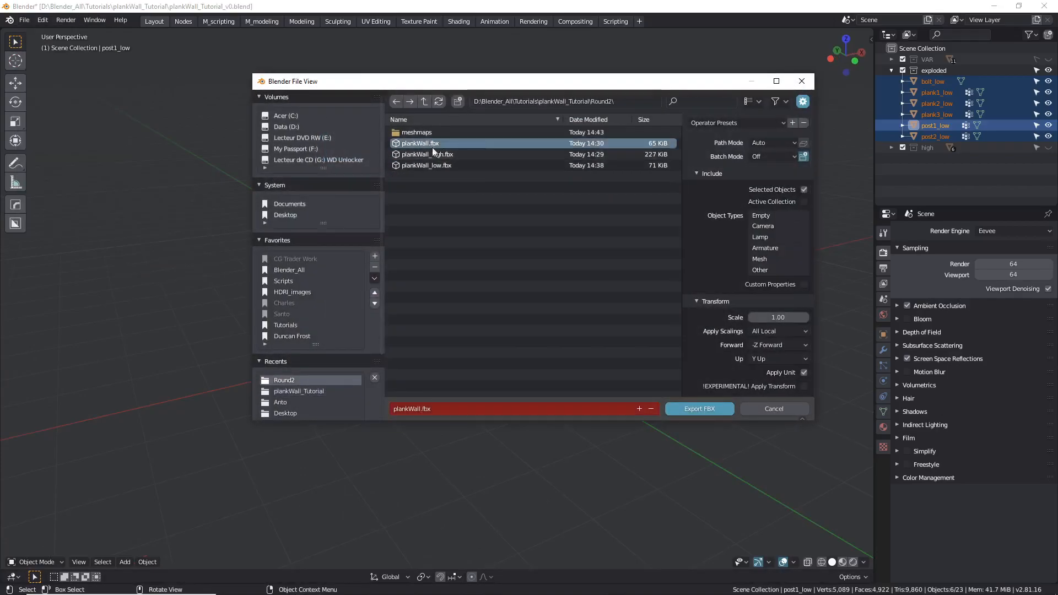
click(707, 414)
key(ctrl+s)
click(621, 278)
Switch to Substance Painter and choose plankWall from the Round2 folder as the new project's mesh
key(alt+Tab)
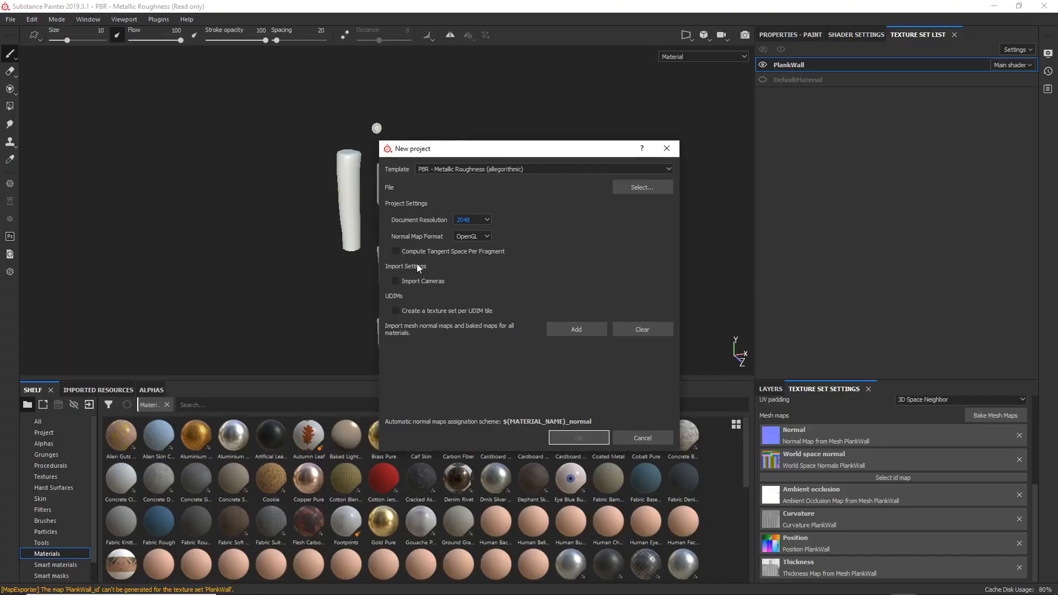
click(639, 188)
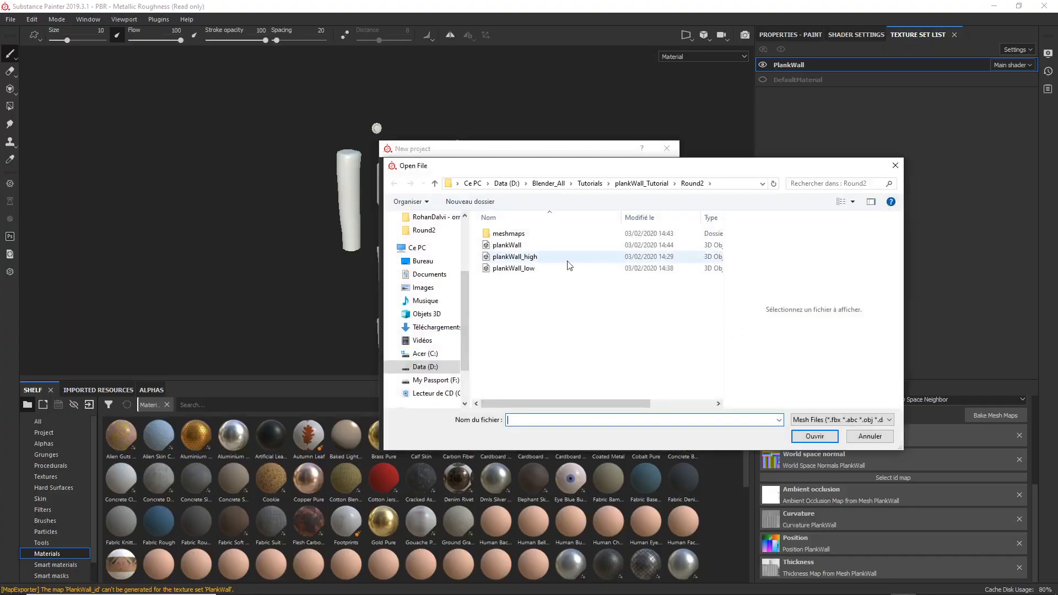
click(507, 245)
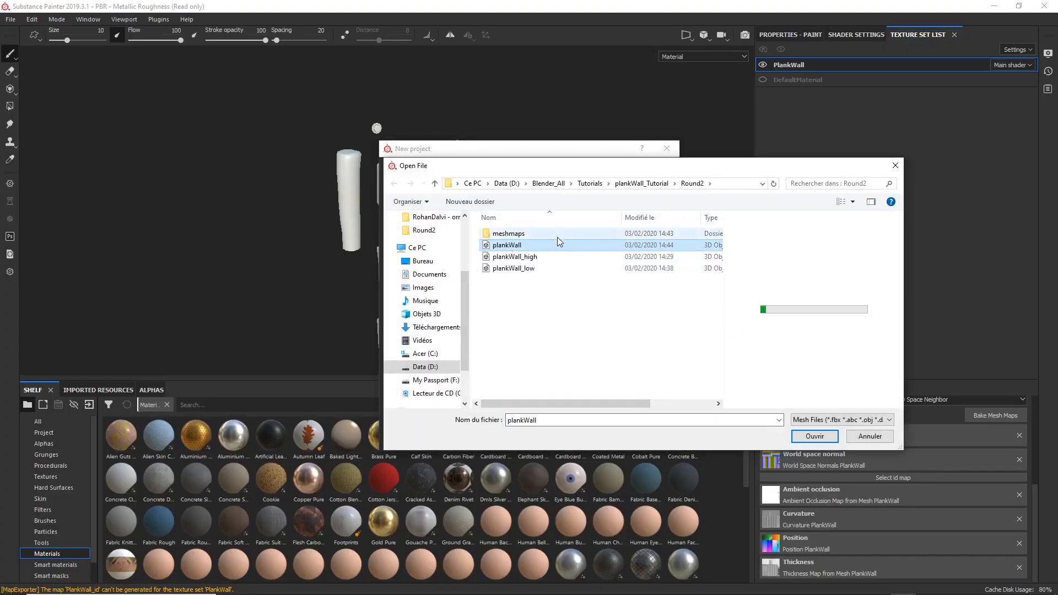
click(821, 439)
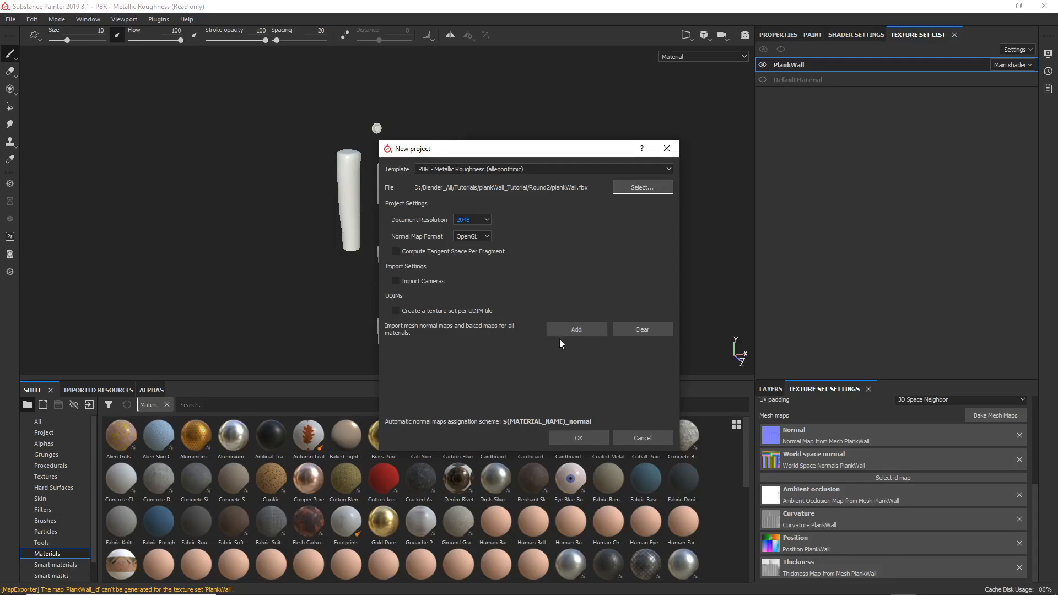
Add all six PlankWall maps from the meshmaps folder, from ambient_occlusion through world_space_normals, to the new project
click(577, 330)
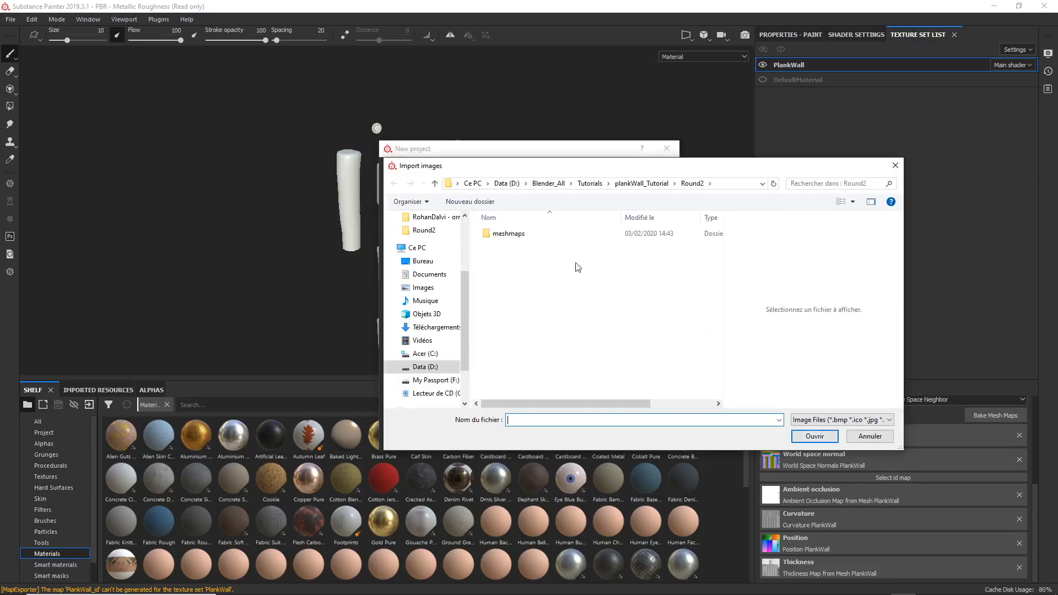
double_click(501, 234)
click(504, 242)
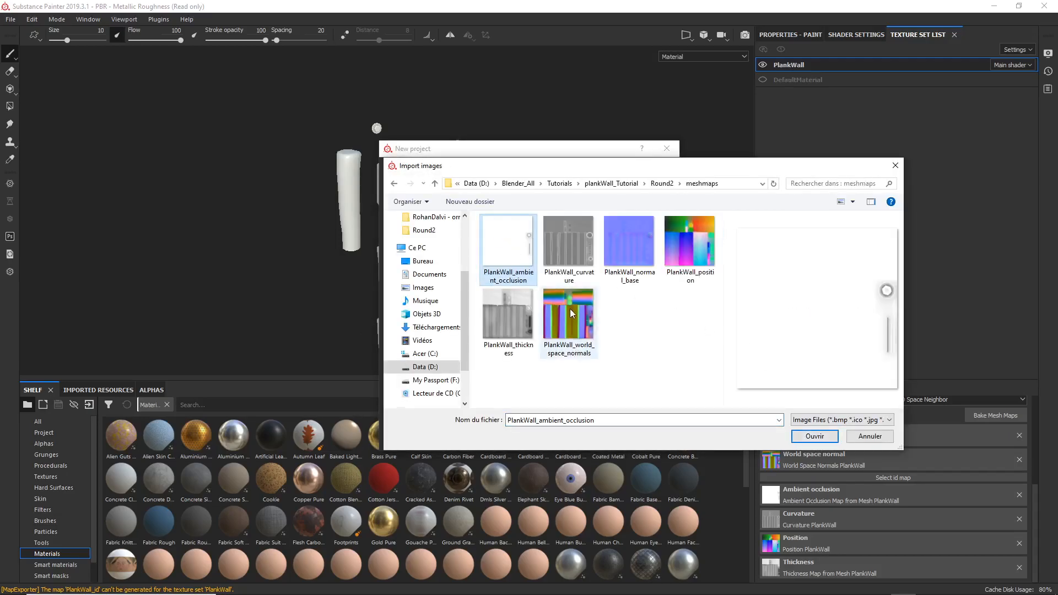
shift+click(570, 308)
click(805, 436)
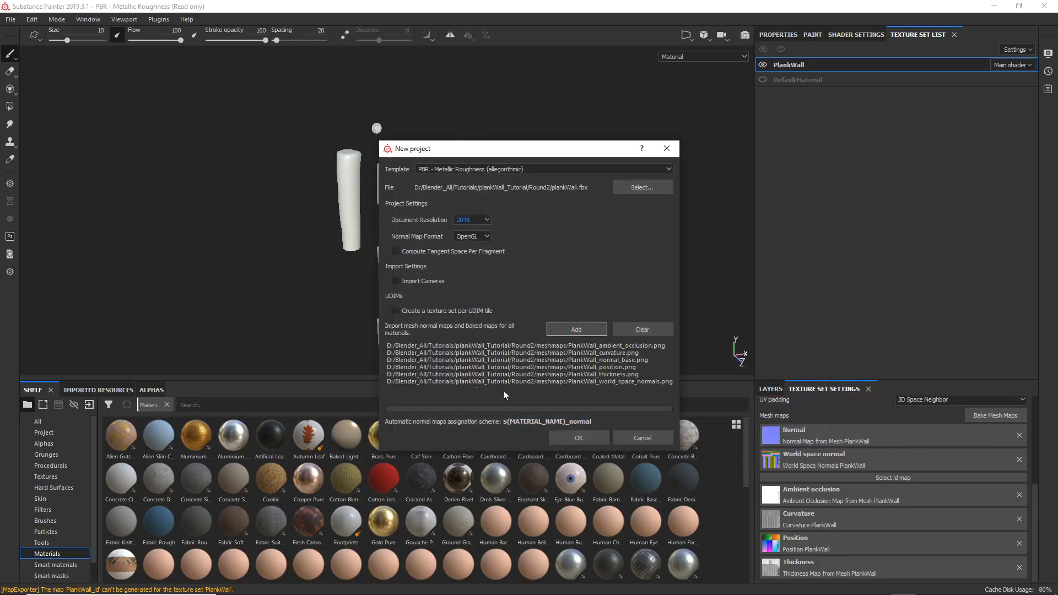
Create the project, discarding changes to the open one, and check the assembled wall and its texture set's mesh maps
click(576, 438)
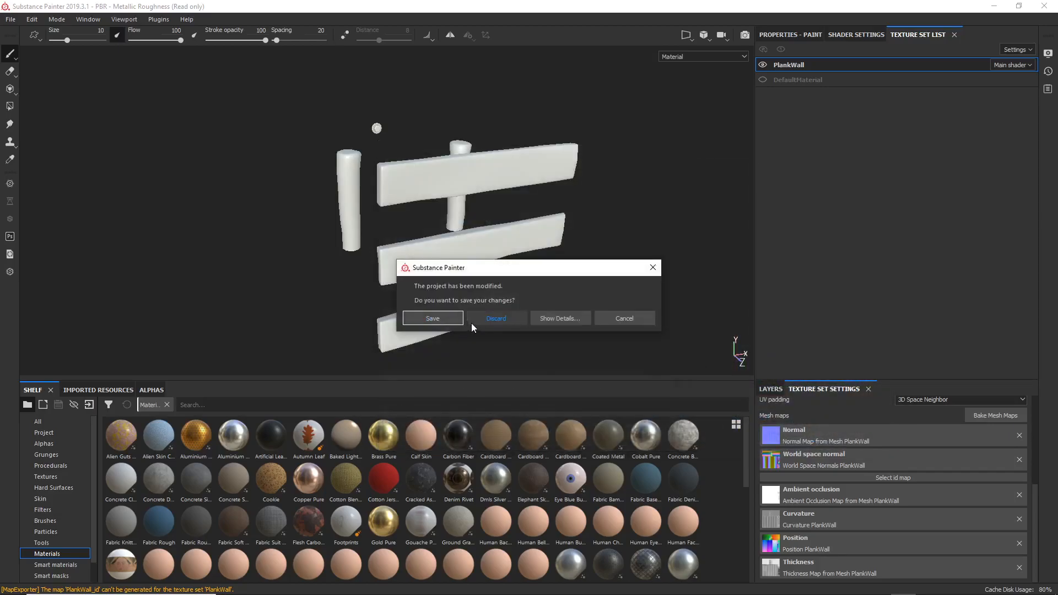
click(505, 318)
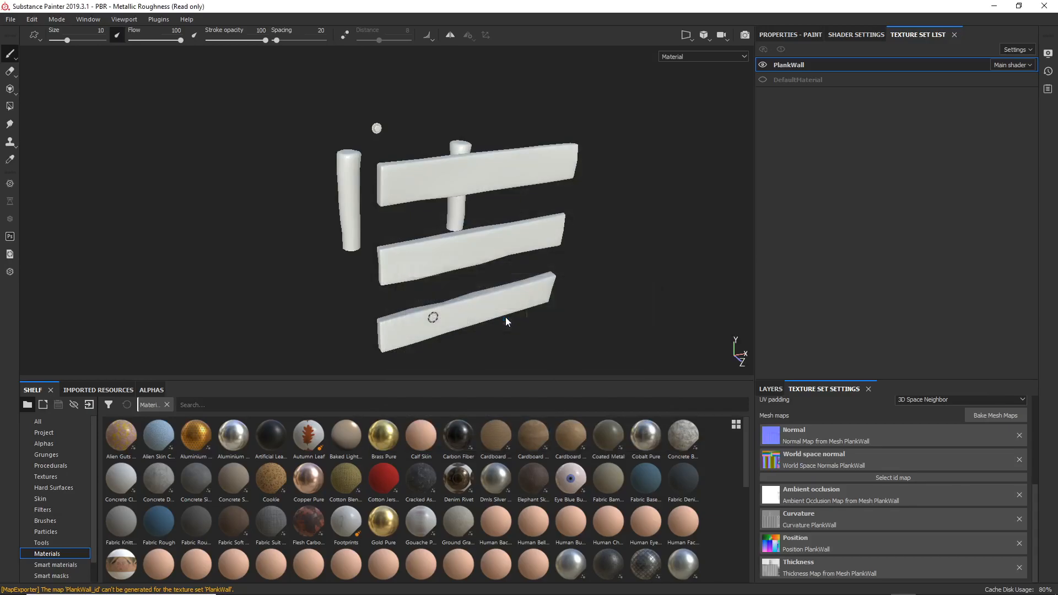
alt+drag(329, 239, 292, 228)
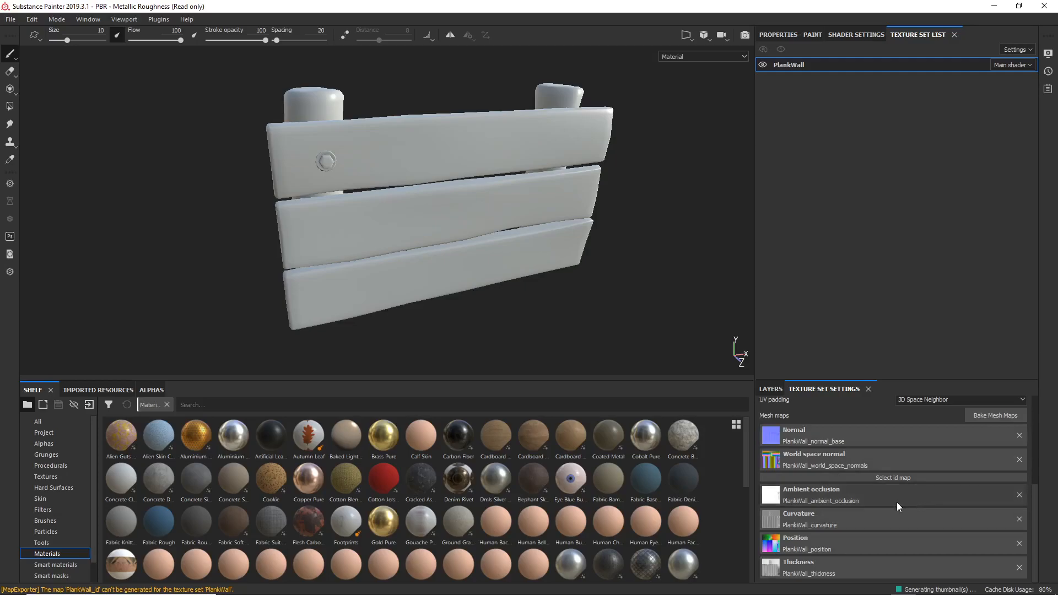
scroll(851, 488, up, 5)
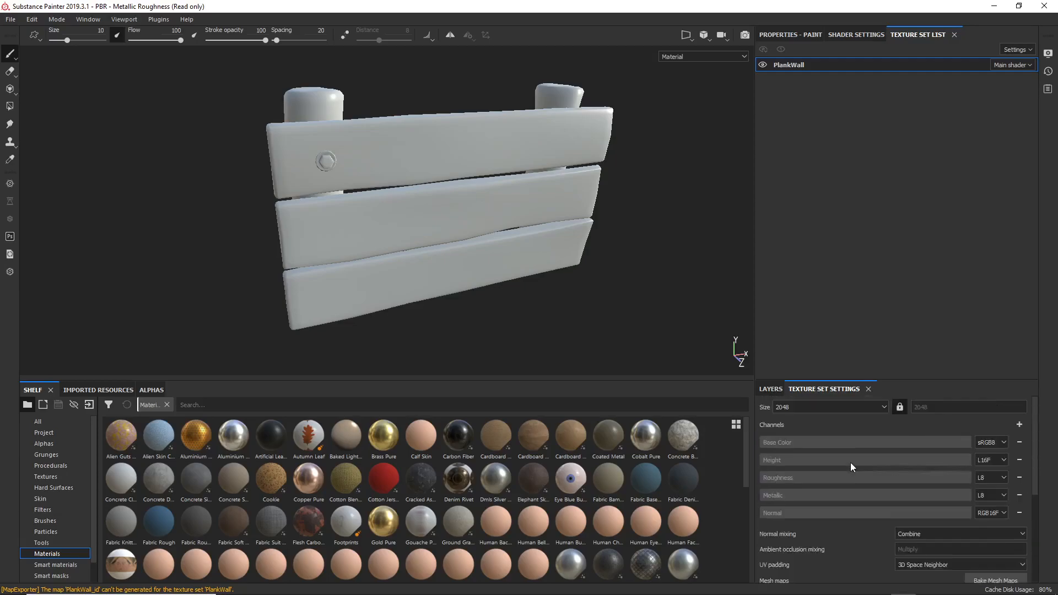
Show the layer stack and the paint properties, resizing their panels so the brush's material channels have enough room
click(769, 389)
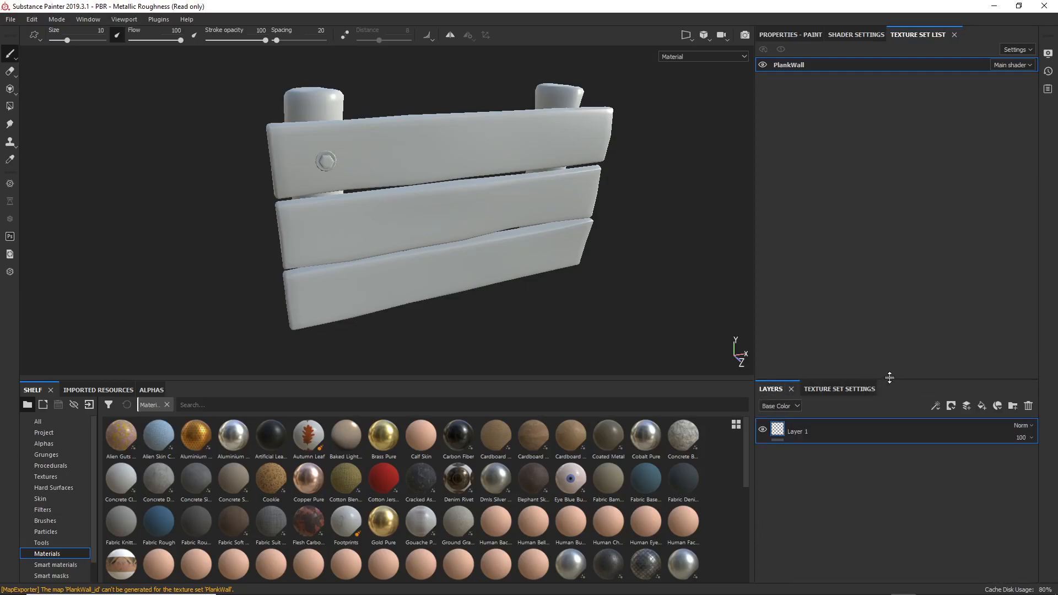
drag(889, 378, 883, 316)
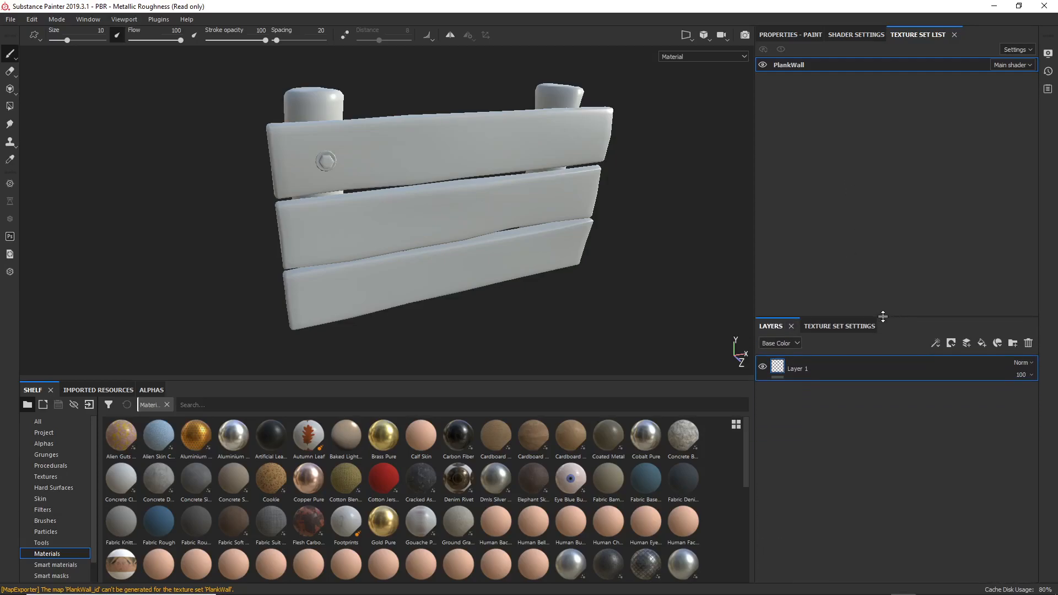
click(773, 33)
scroll(847, 260, down, 10)
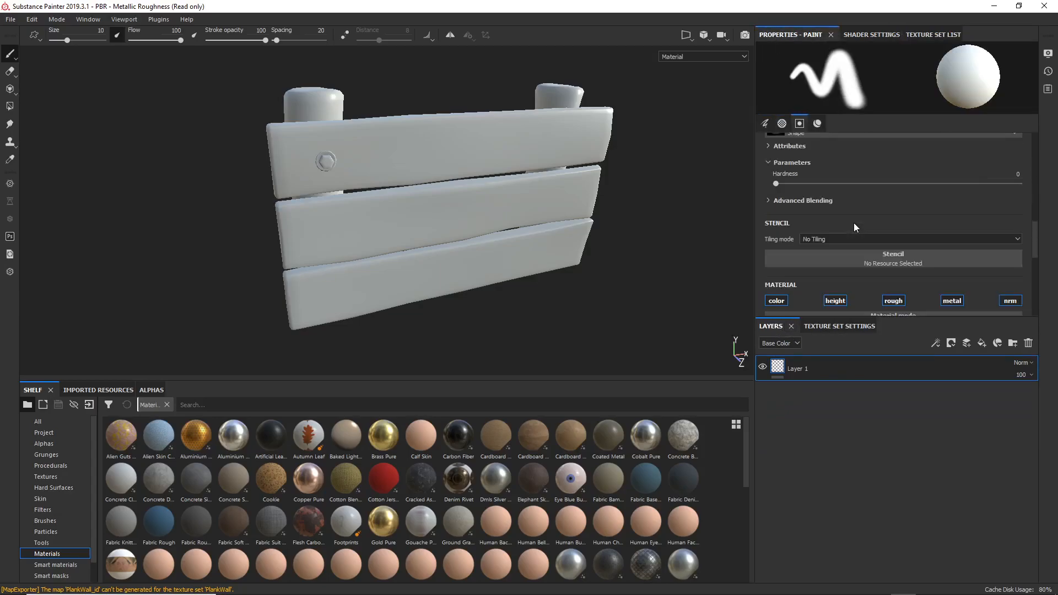
scroll(854, 230, up, 3)
drag(868, 323, 868, 383)
scroll(850, 293, up, 1)
scroll(850, 293, down, 1)
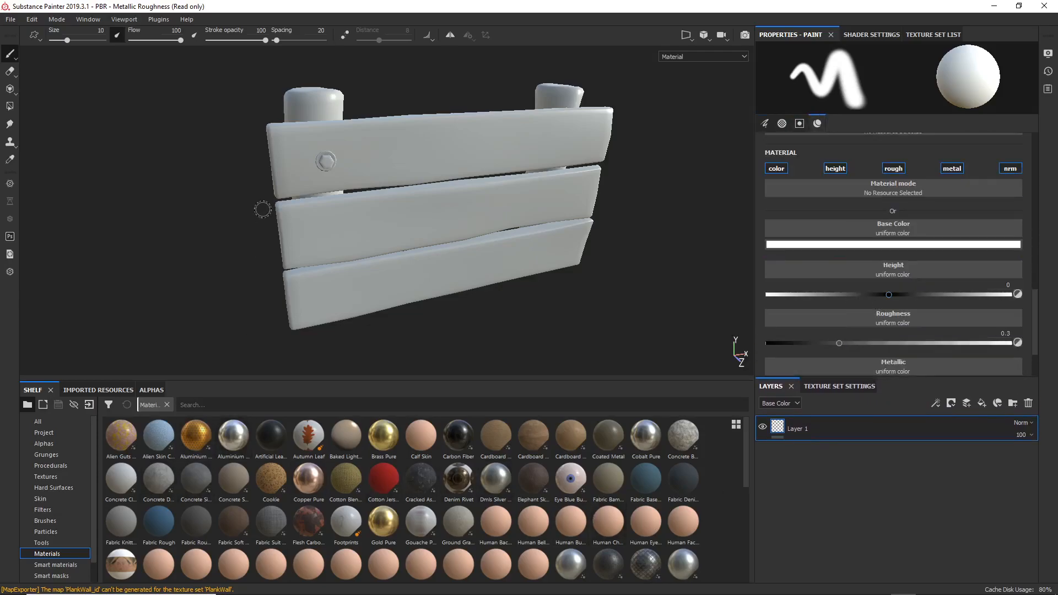
Remove the Materials filter from the shelf and search all resources for "mater"
alt+drag(396, 202, 416, 161)
mouse_move(547, 146)
alt+mouse_down()
mouse_move(474, 165)
mouse_move(437, 160)
alt+mouse_up()
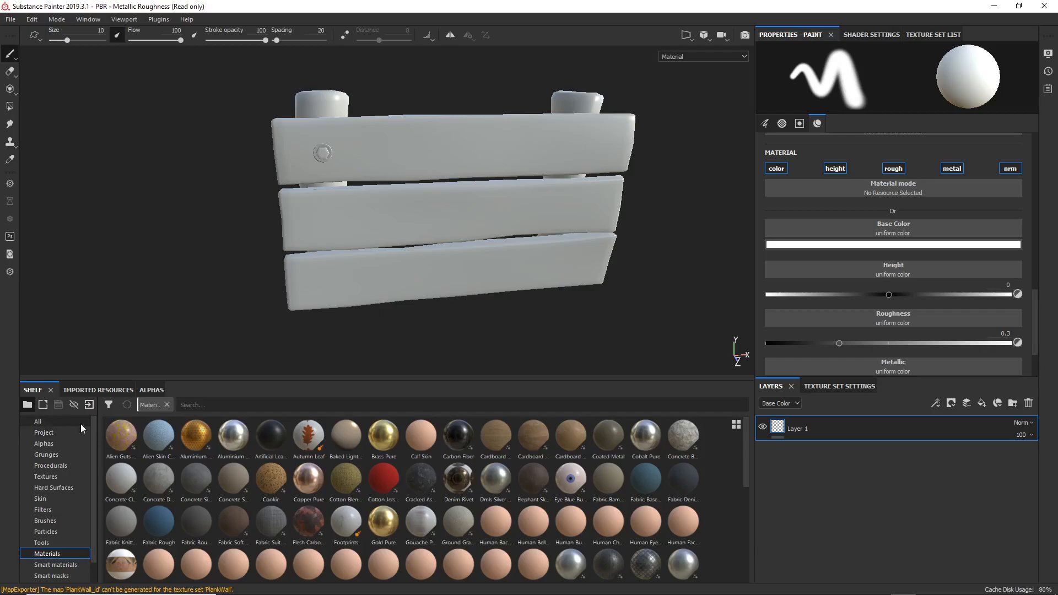
click(167, 404)
click(188, 402)
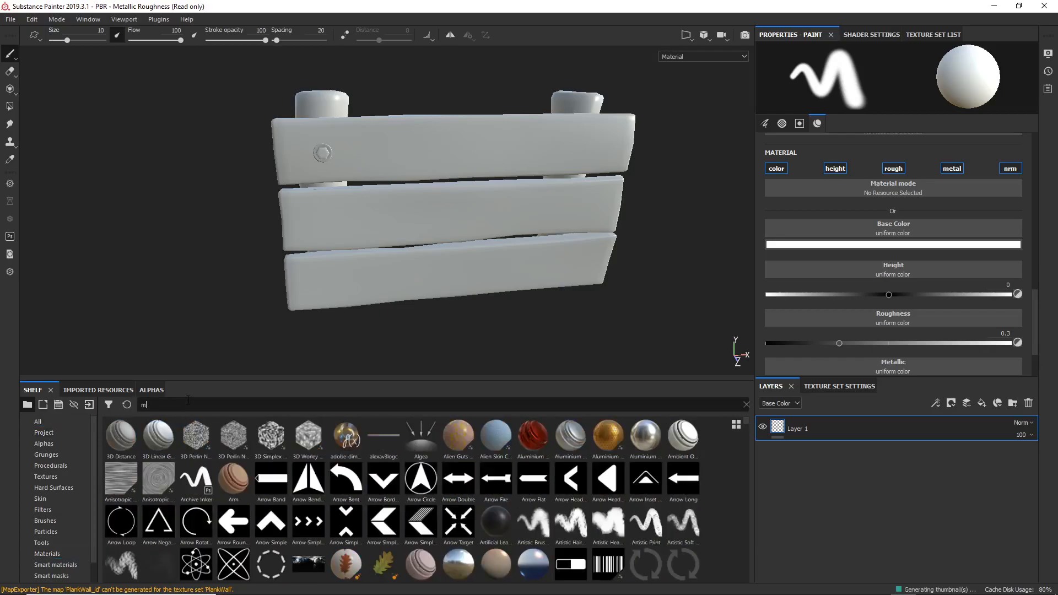
text(ma)
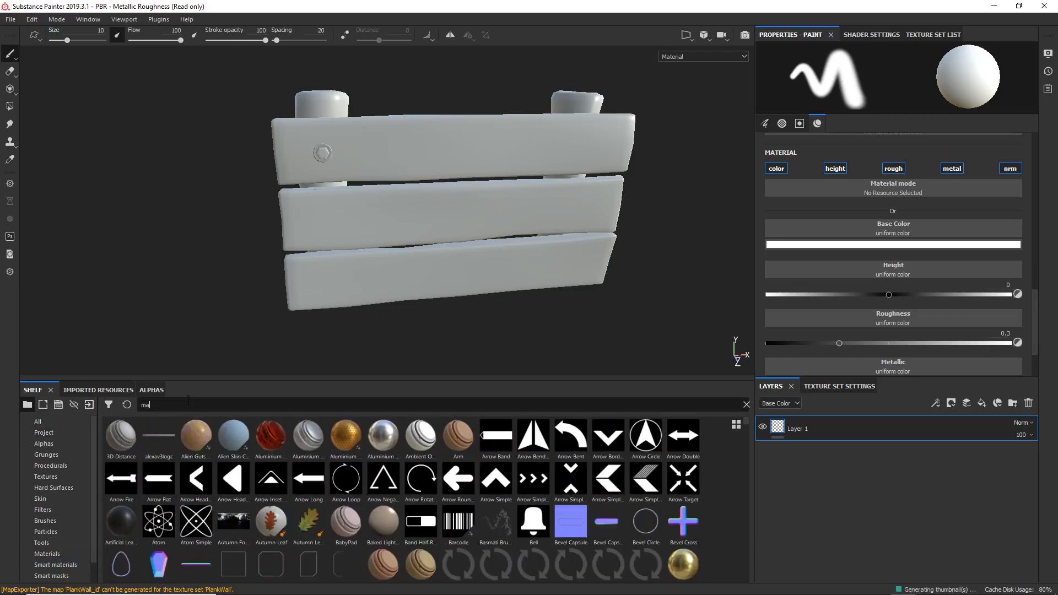
text(ter)
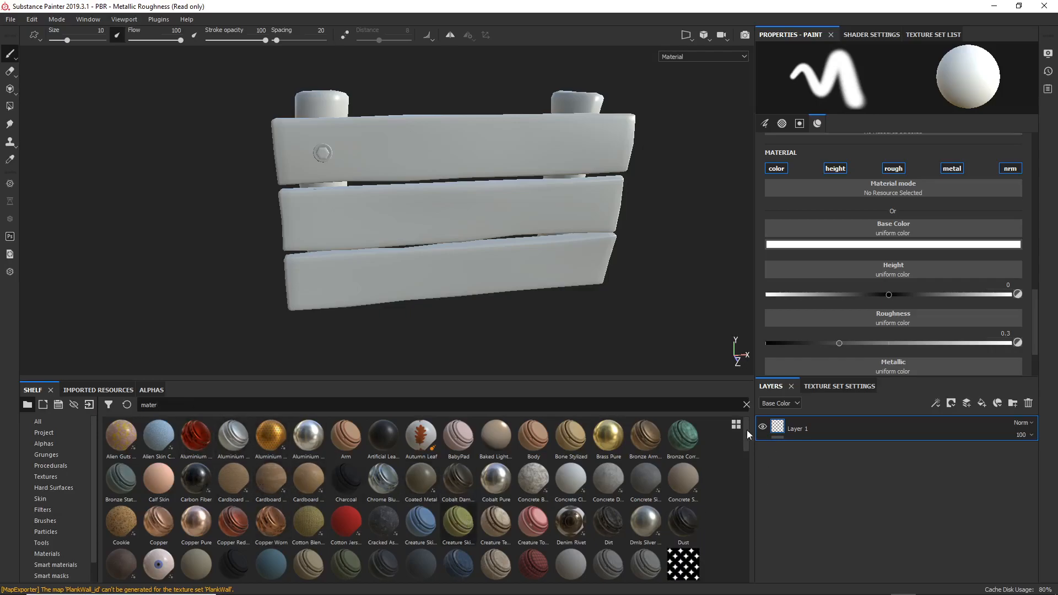
scroll(611, 473, down, 3)
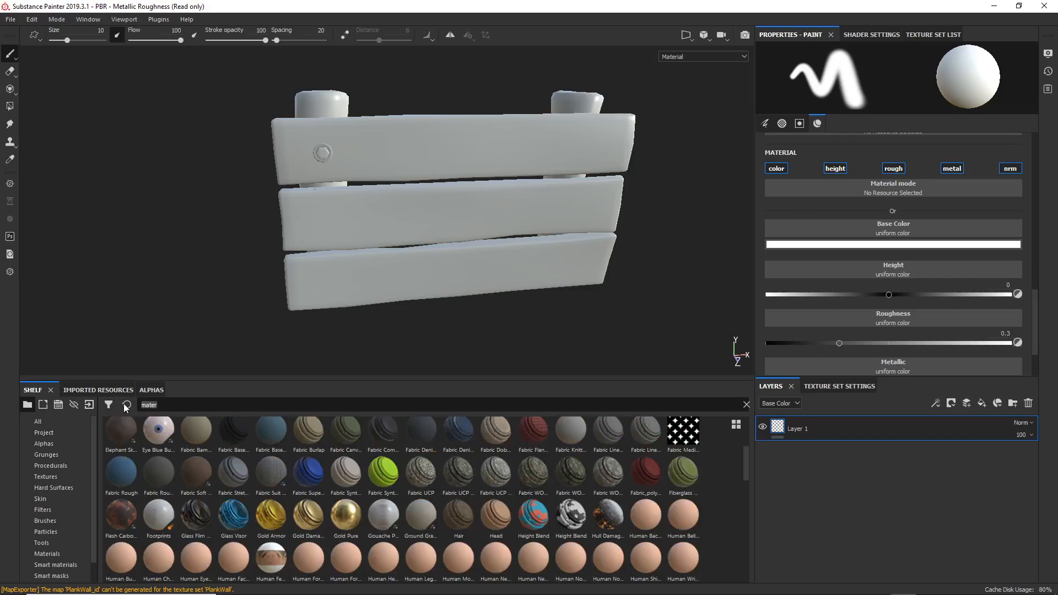
Search the shelf for "wood" and preview the wood materials to compare them
text(w)
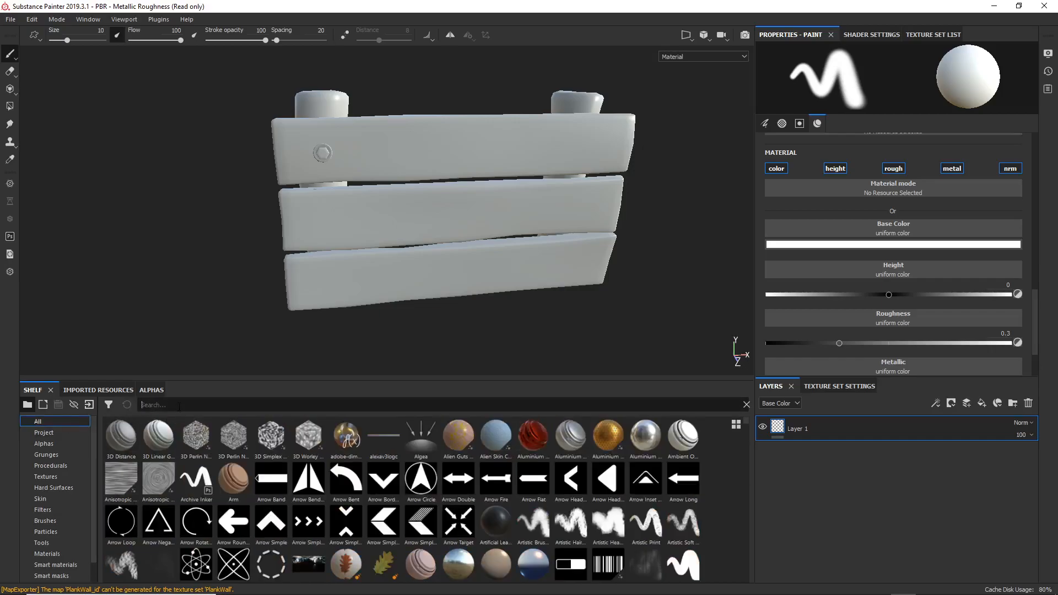
text(ood)
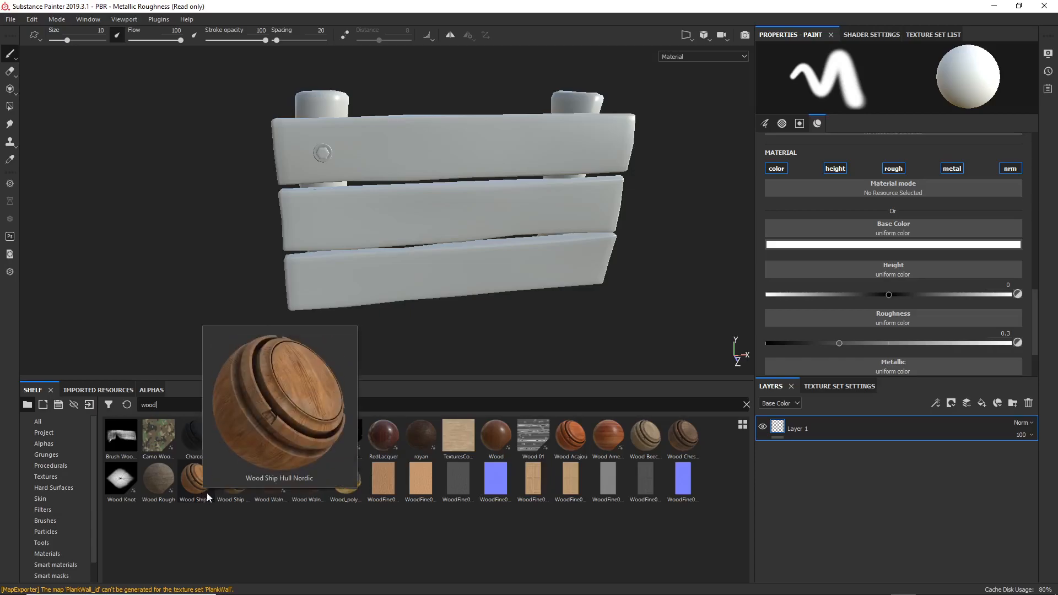
mouse_move(229, 488)
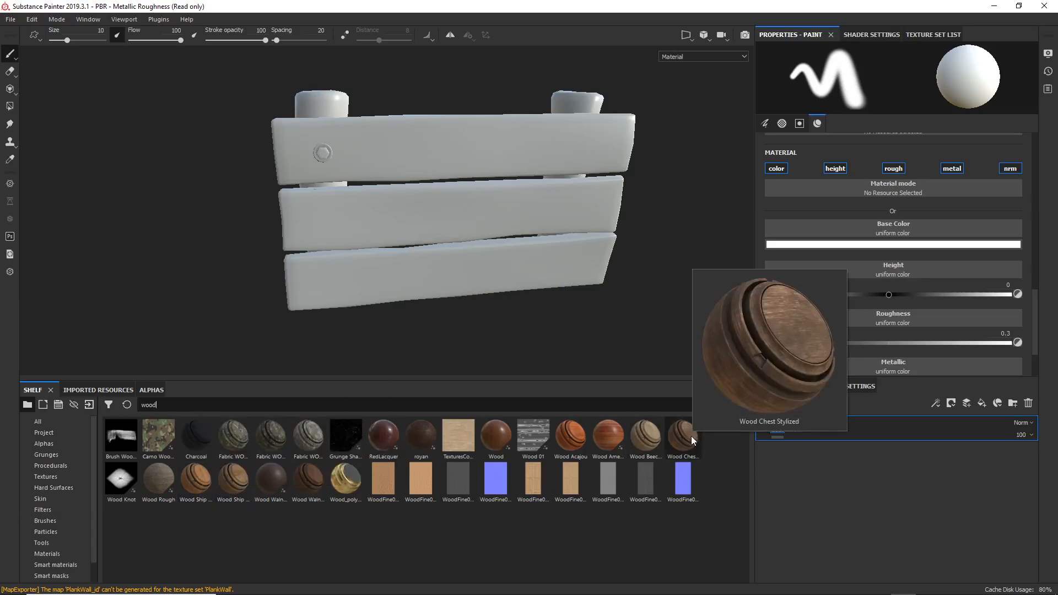
mouse_move(647, 441)
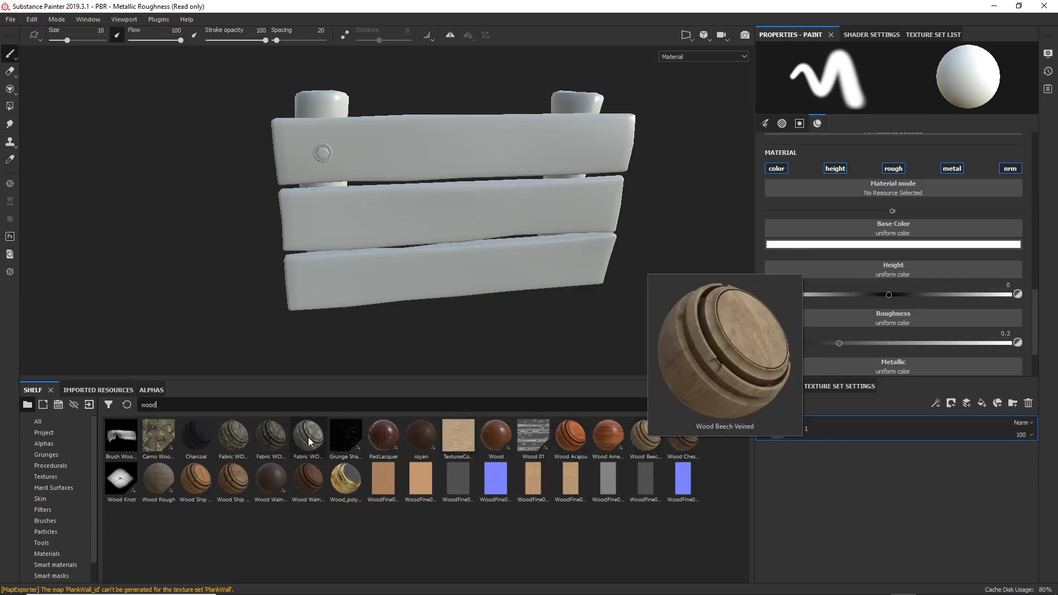
mouse_move(305, 478)
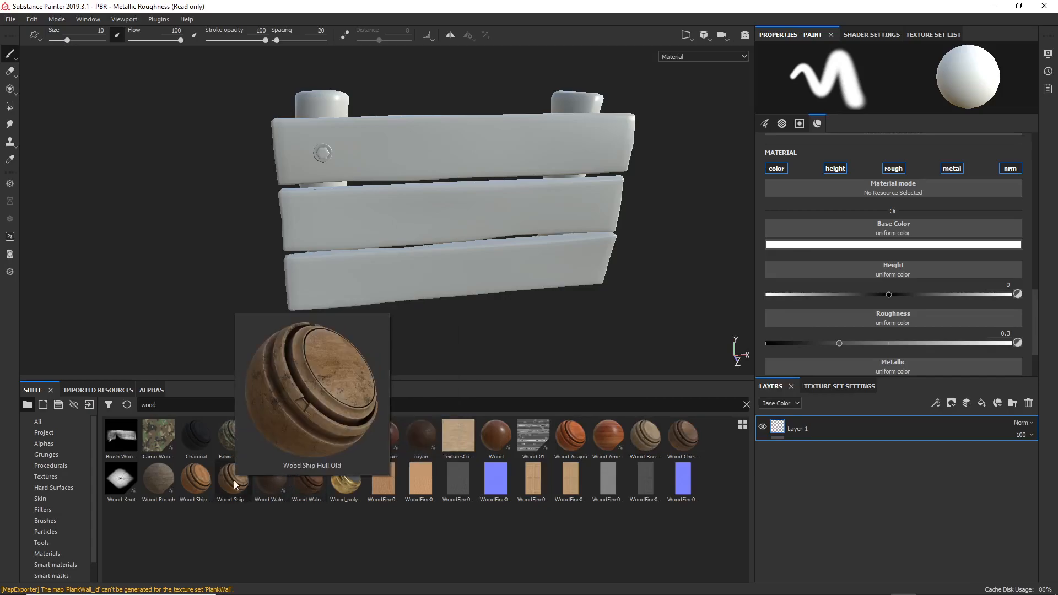
Apply the Wood Ship Hull Old smart material to the wall and delete Layer 1
drag(234, 484, 840, 415)
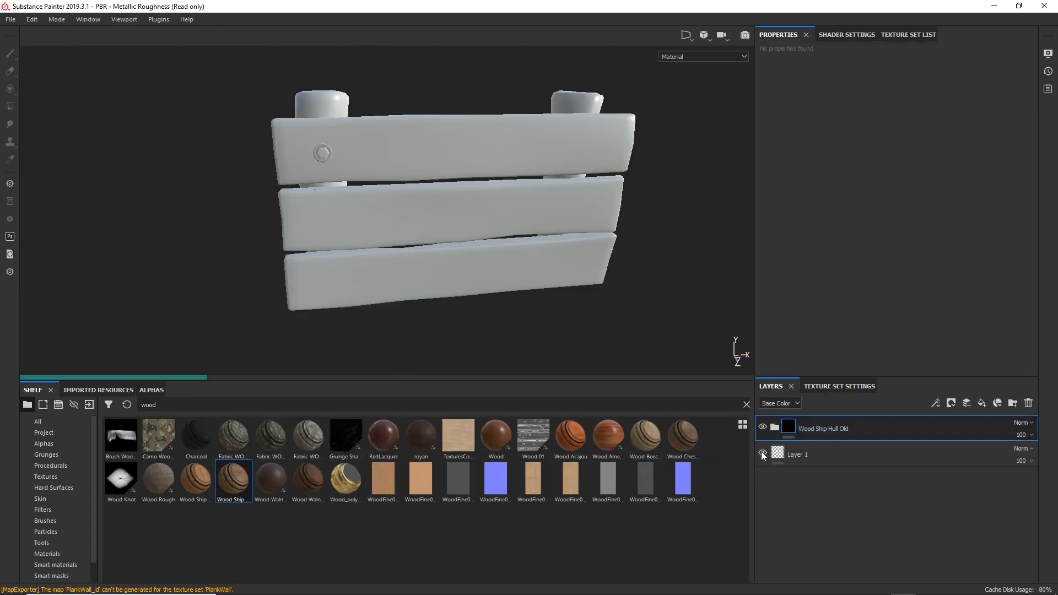
click(823, 457)
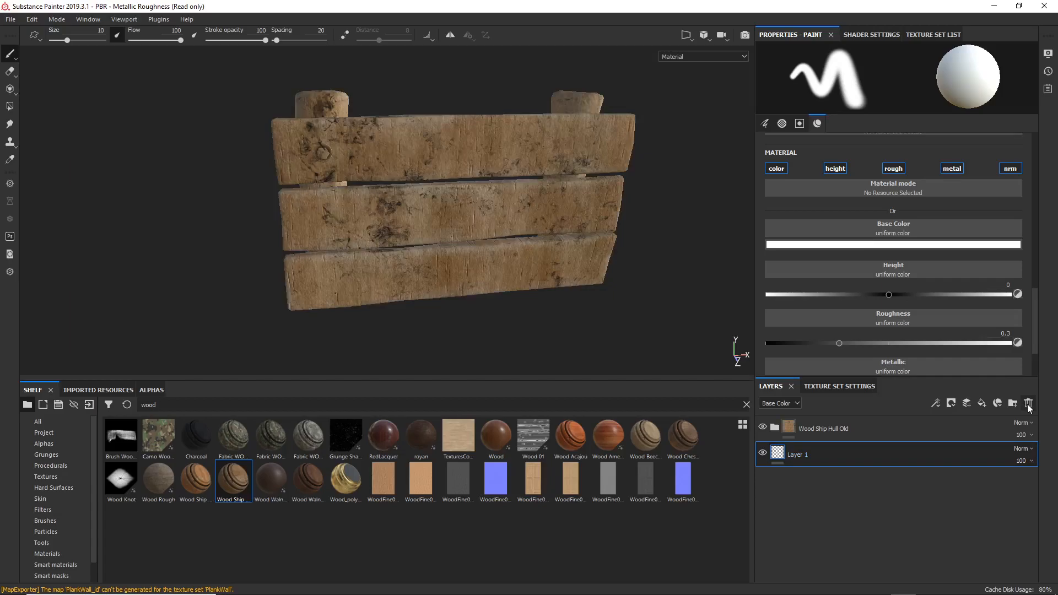
click(1028, 404)
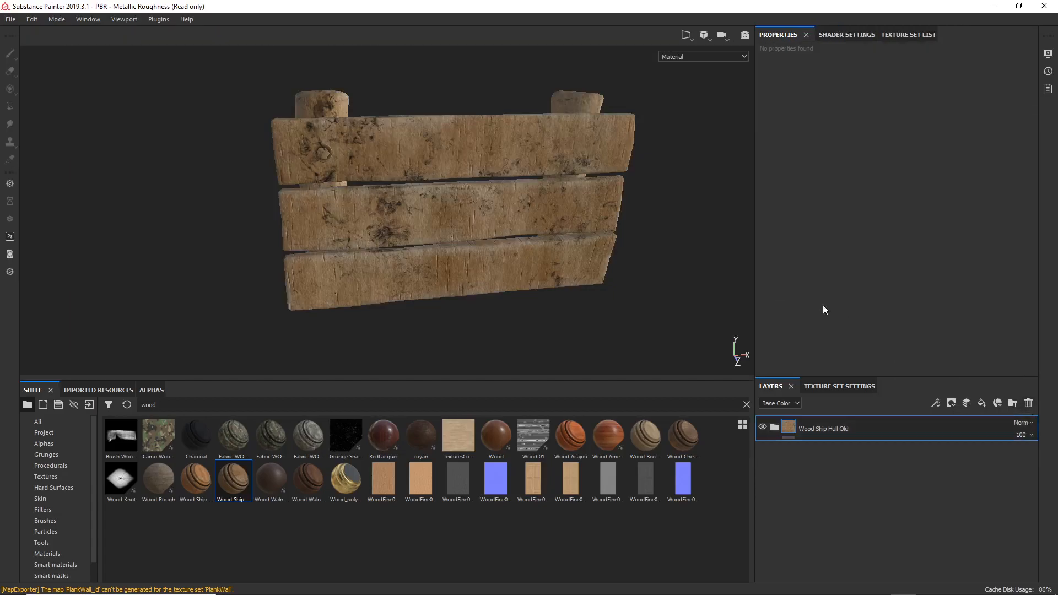
Examine the wood material on the planks, the bolt and the posts from several angles and distances
mouse_move(425, 170)
alt+mouse_down()
mouse_move(604, 172)
mouse_move(567, 187)
mouse_move(529, 253)
mouse_move(464, 240)
mouse_move(402, 165)
mouse_move(303, 177)
mouse_move(437, 182)
alt+mouse_up()
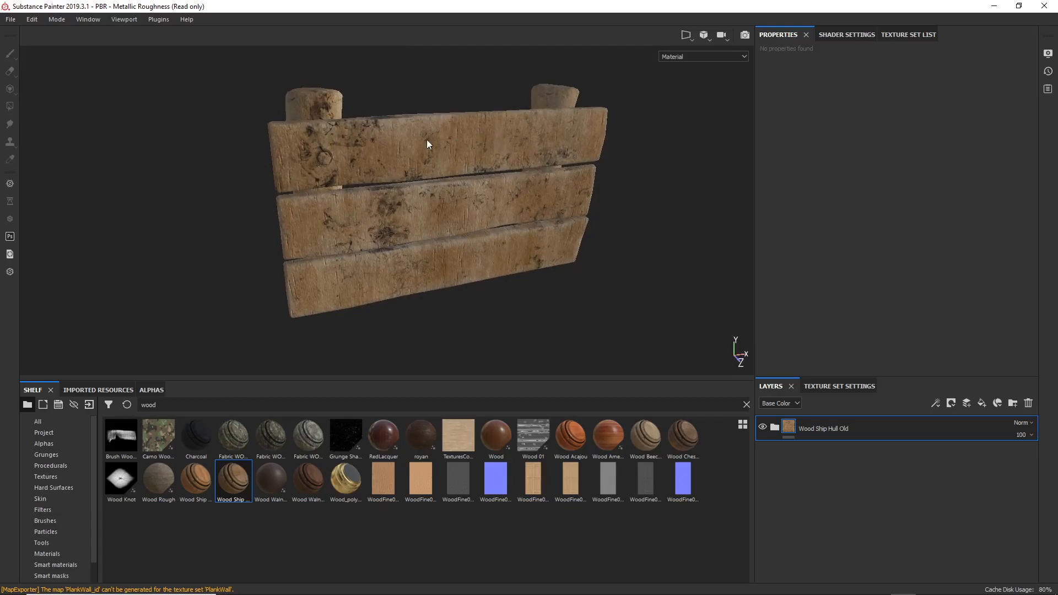
alt+drag(381, 252, 312, 121)
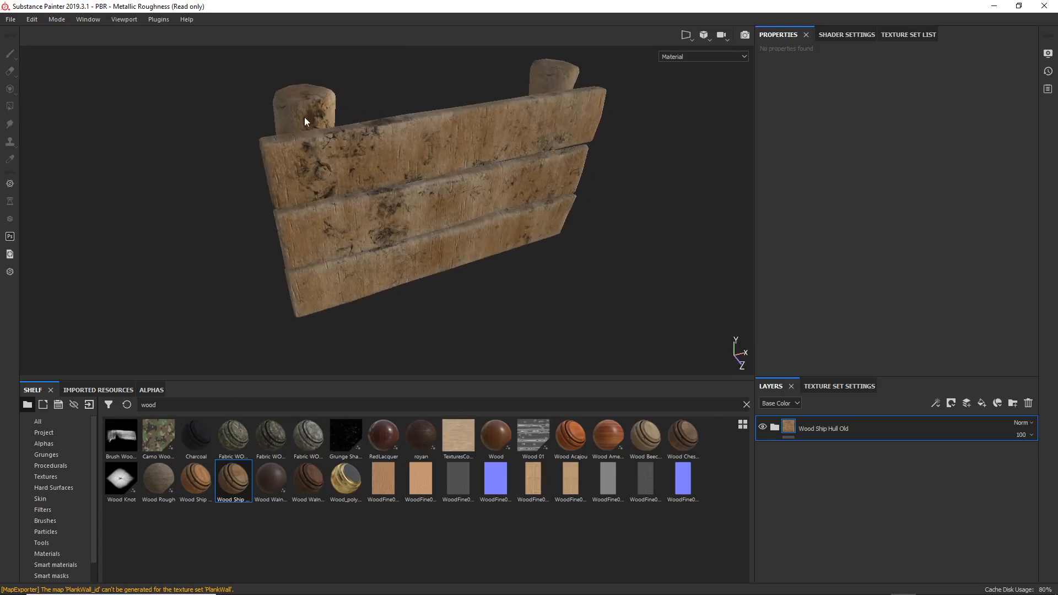
alt+drag(372, 161, 296, 75)
alt+right_drag(296, 75, 305, 303)
alt+right_drag(306, 138, 310, 248)
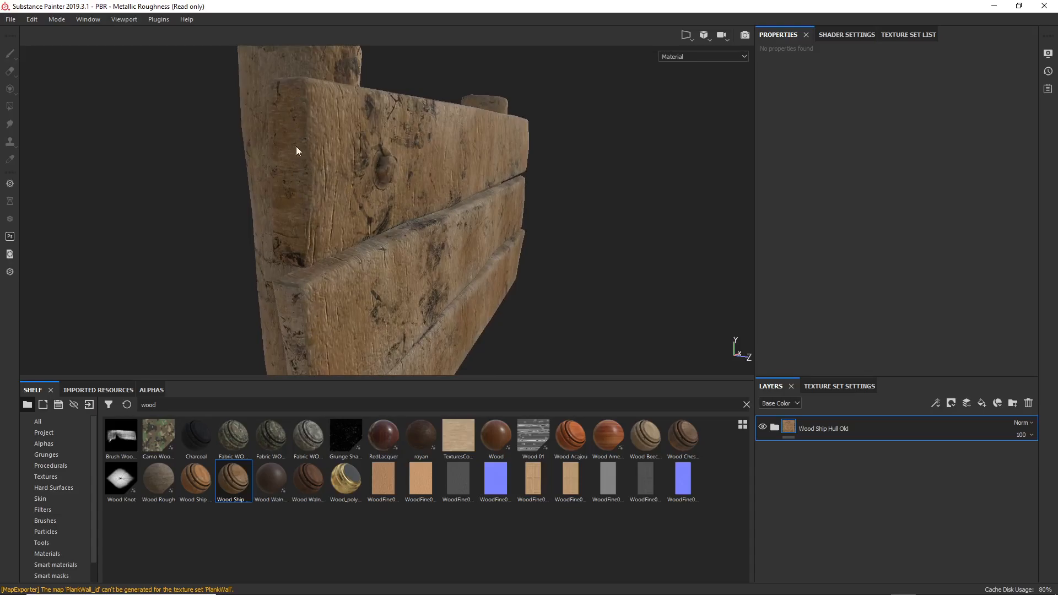
alt+right_drag(313, 227, 266, 43)
alt+drag(231, 219, 289, 220)
alt+middle_drag(289, 219, 185, 201)
alt+right_drag(184, 201, 165, 165)
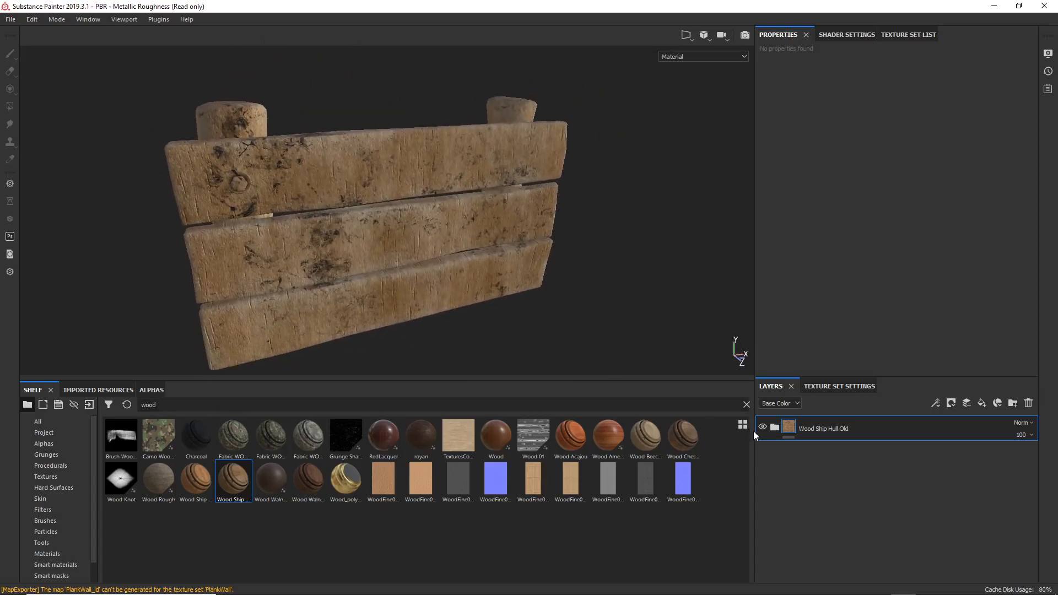
alt+drag(416, 228, 201, 267)
mouse_move(202, 267)
alt+right_down()
mouse_move(255, 325)
mouse_move(187, 258)
alt+right_up()
alt+drag(187, 259, 251, 325)
alt+middle_drag(251, 325, 256, 333)
alt+drag(256, 332, 174, 250)
alt+right_drag(174, 250, 346, 279)
alt+drag(346, 280, 601, 311)
alt+drag(492, 267, 505, 227)
alt+drag(289, 212, 219, 244)
Duplicate the Wood Ship Hull Old folder and give the upper copy a black mask
double_click(831, 428)
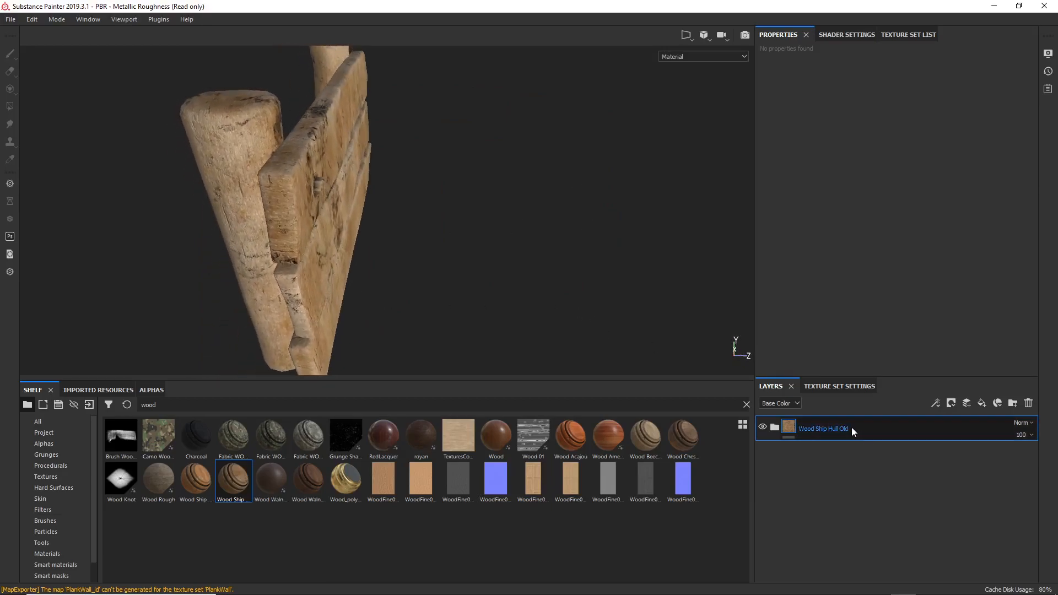
right_click(851, 427)
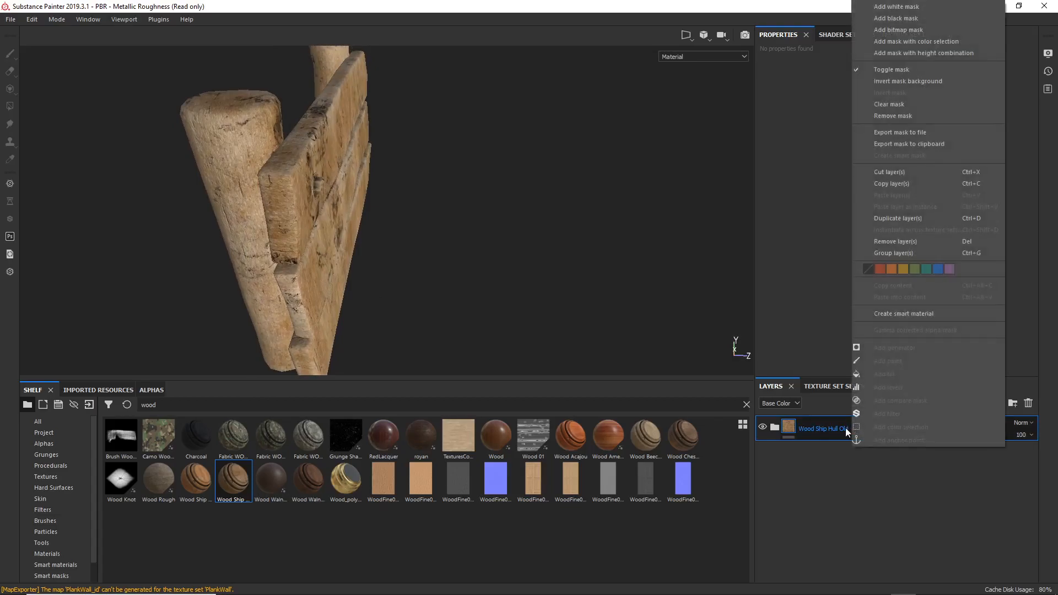
click(844, 428)
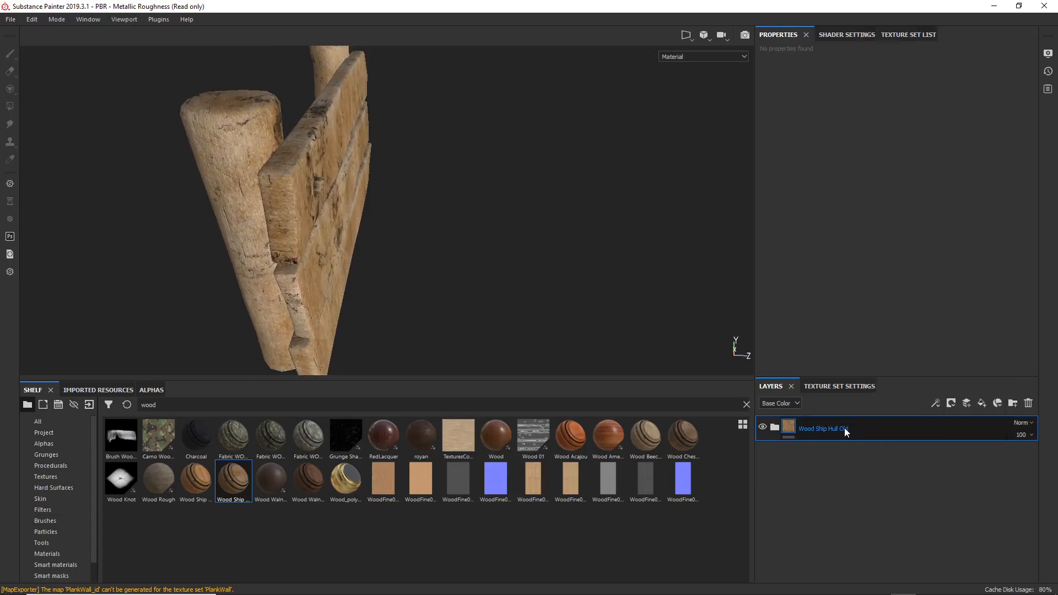
key(ctrl+d)
right_click(830, 431)
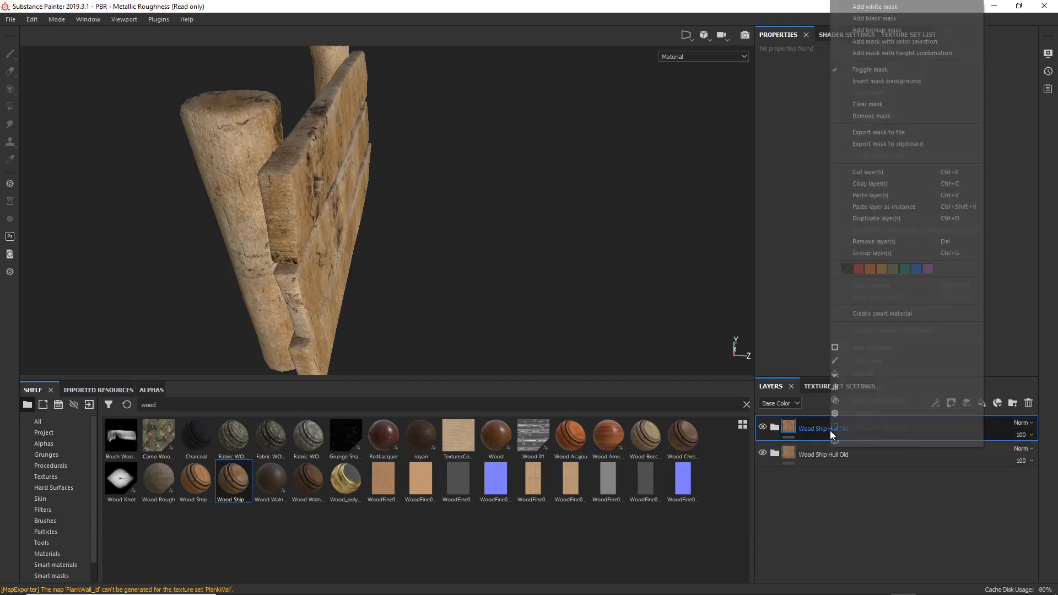
click(880, 7)
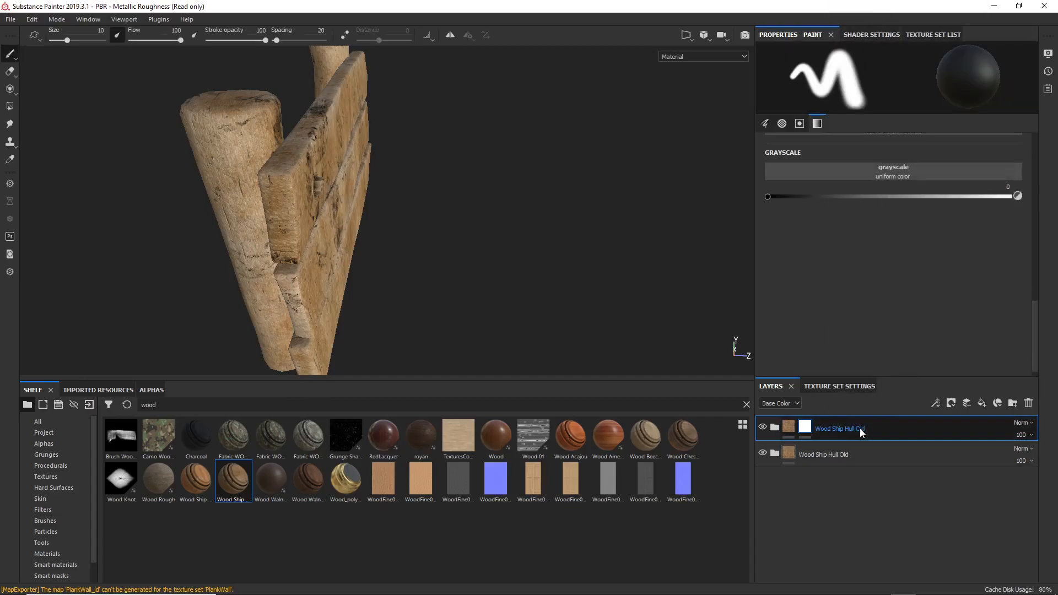
right_click(841, 428)
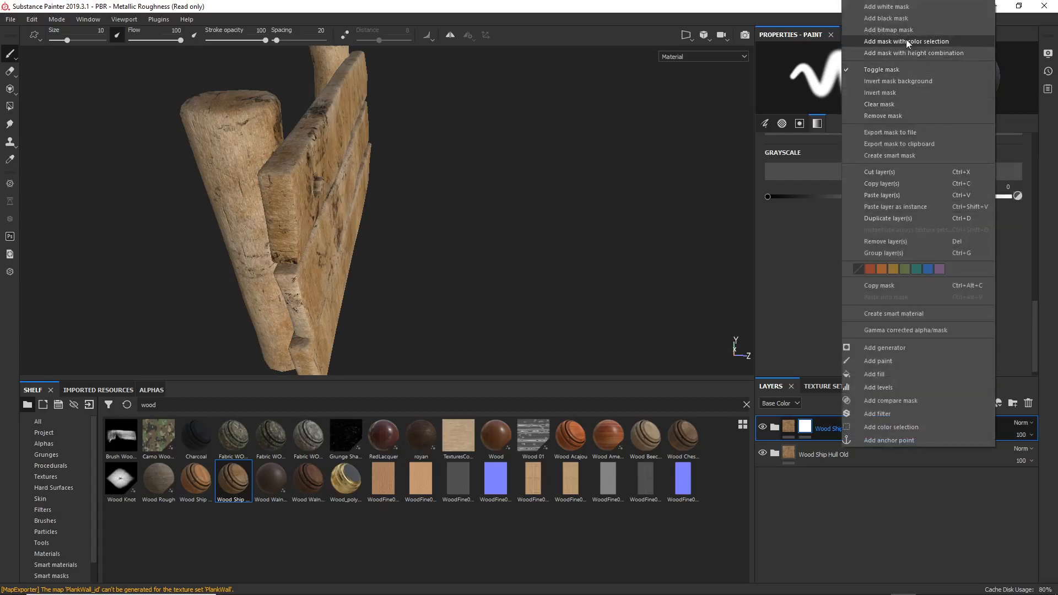
click(885, 18)
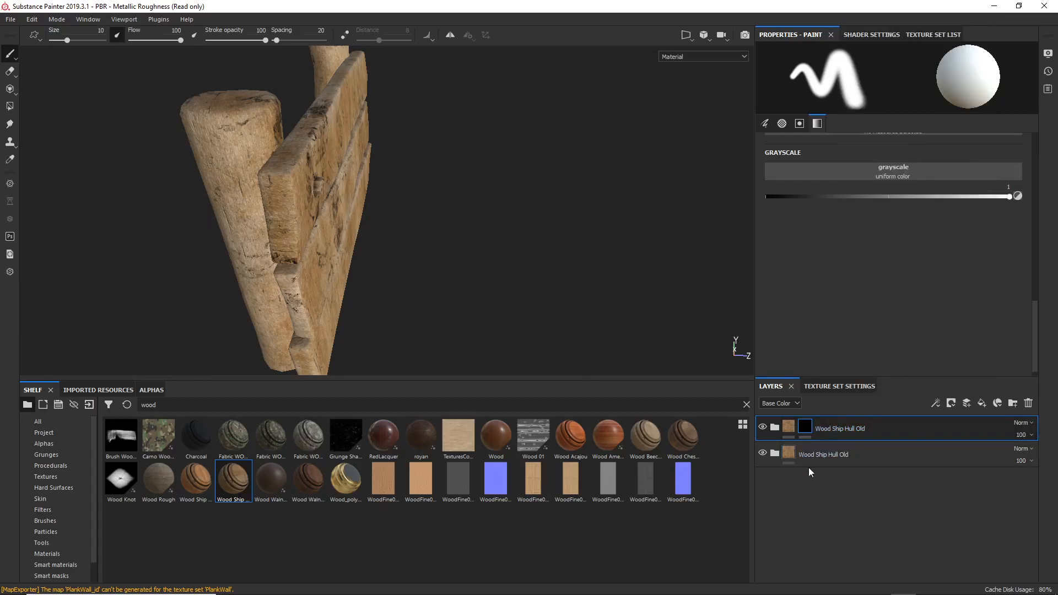
Hide the lower Wood Ship Hull Old folder and reveal both posts in the upper folder's mask with a white mesh fill
click(764, 453)
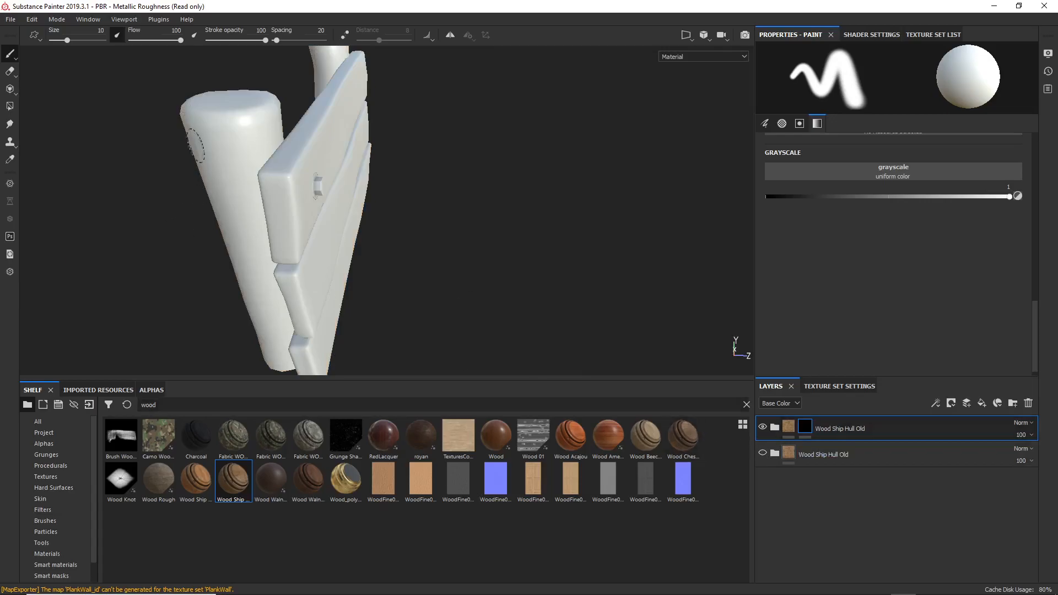
click(9, 106)
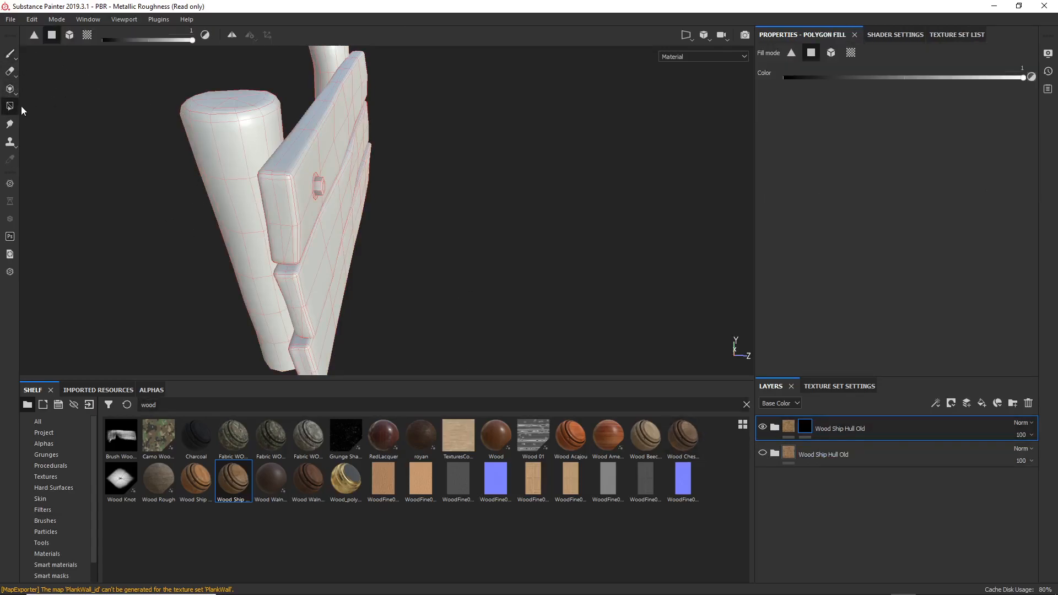
click(805, 427)
click(71, 35)
click(258, 153)
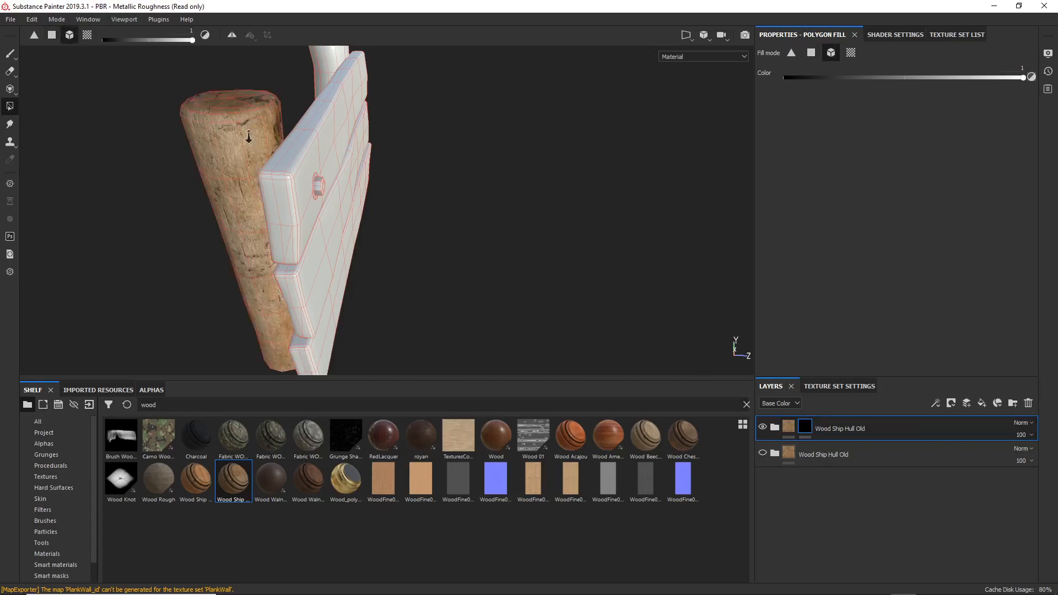
scroll(248, 139, up, 2)
scroll(255, 206, down, 3)
alt+drag(238, 85, 238, 209)
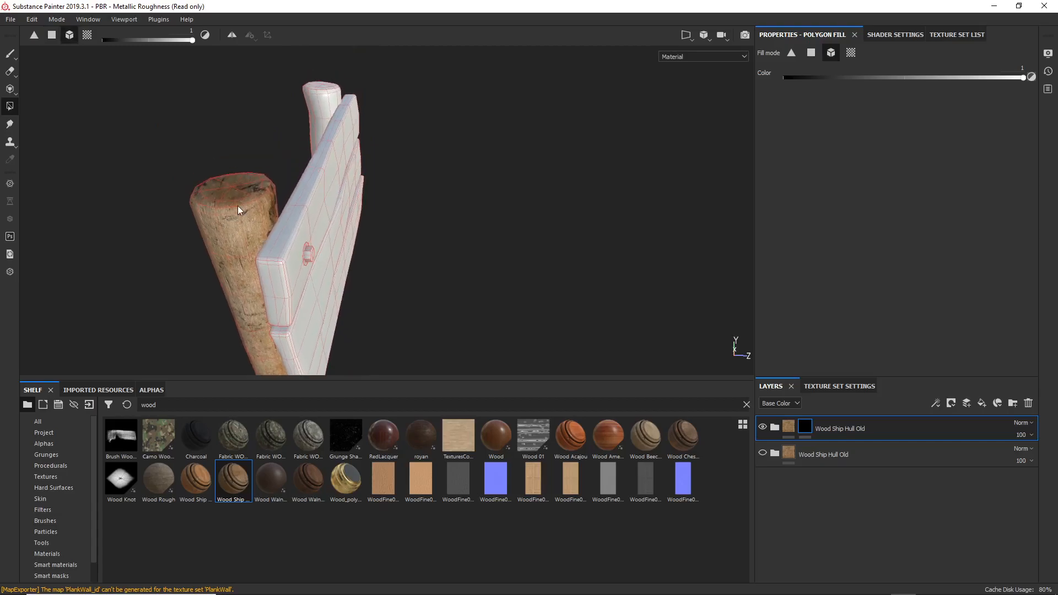
click(322, 109)
alt+drag(321, 109, 212, 195)
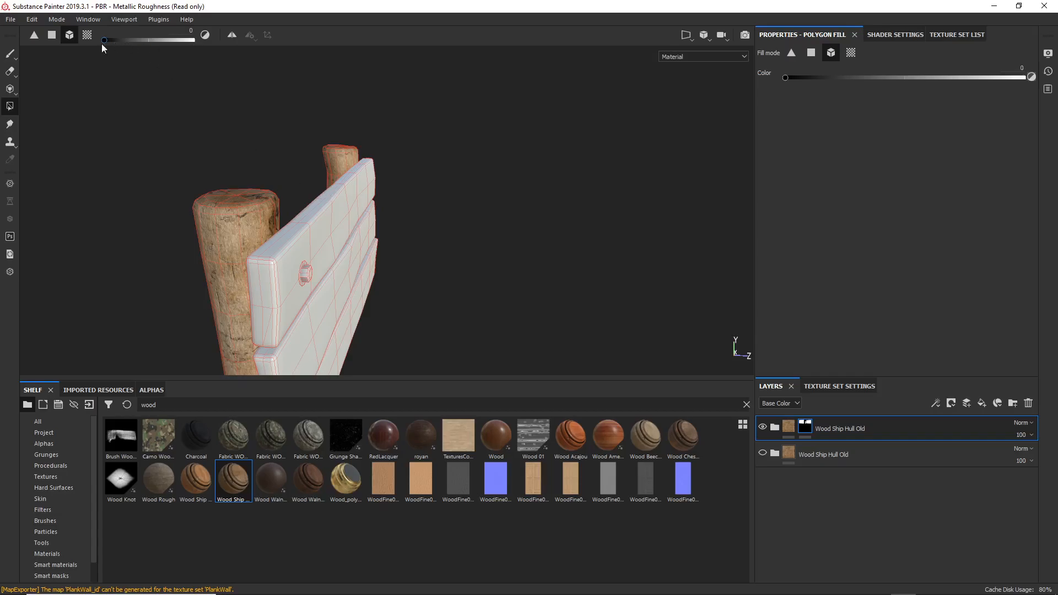
Remove the posts' top end faces from the mask with a UV chunk fill at color 0
click(86, 38)
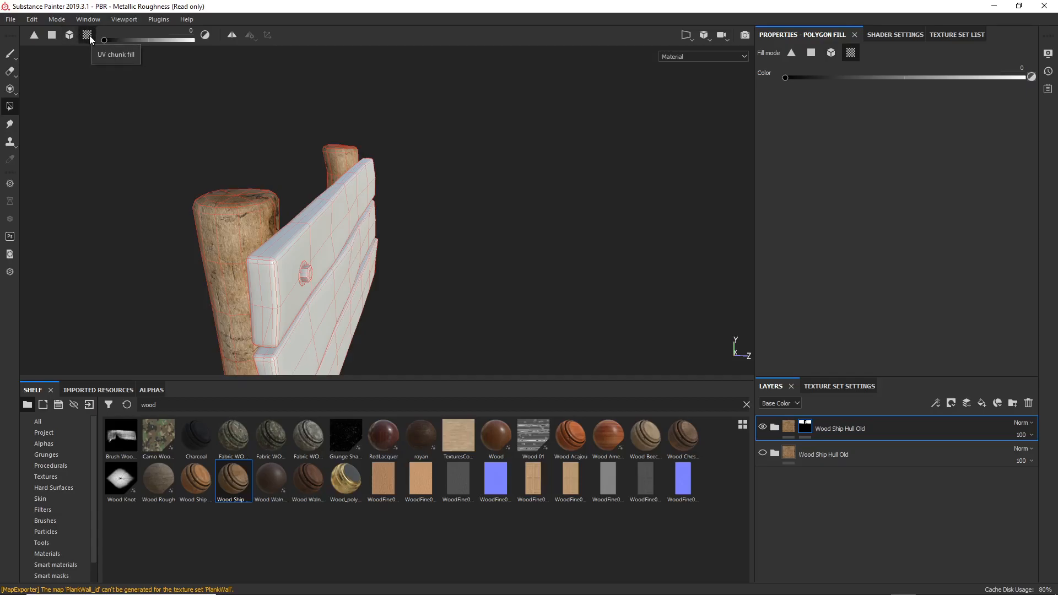
alt+drag(229, 200, 236, 206)
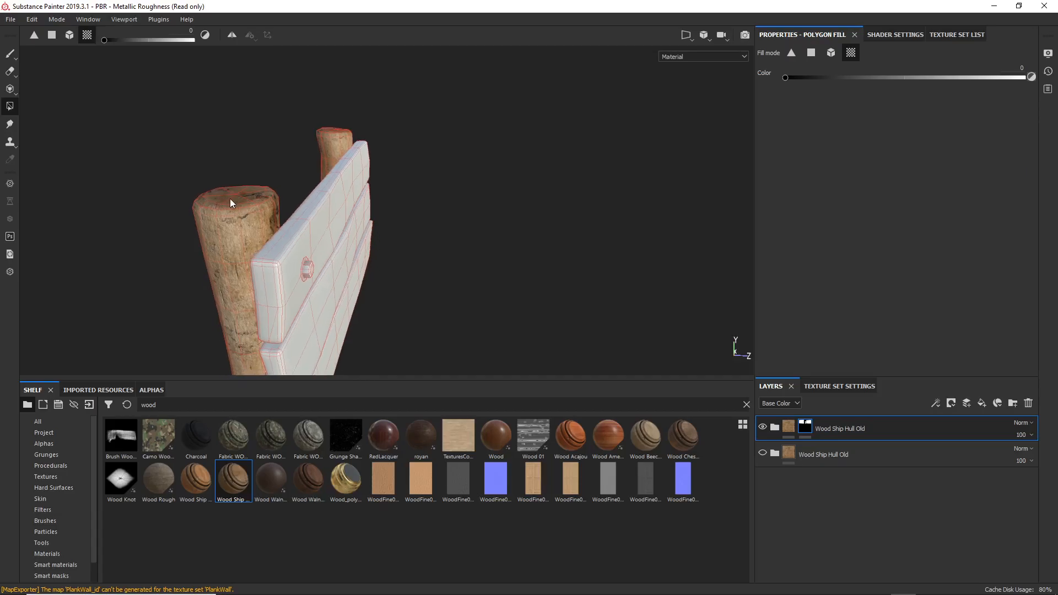
click(231, 200)
alt+drag(335, 130, 274, 288)
scroll(292, 226, up, 1)
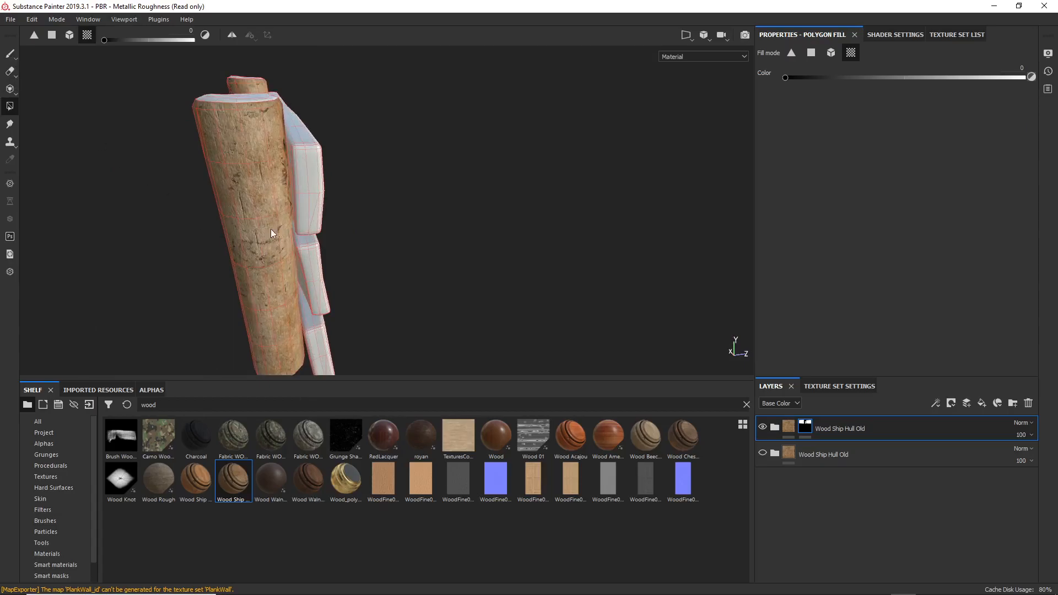
Return to the Paint tool, expand the masked Wood Ship Hull Old folder and review its layers down to Base
click(10, 53)
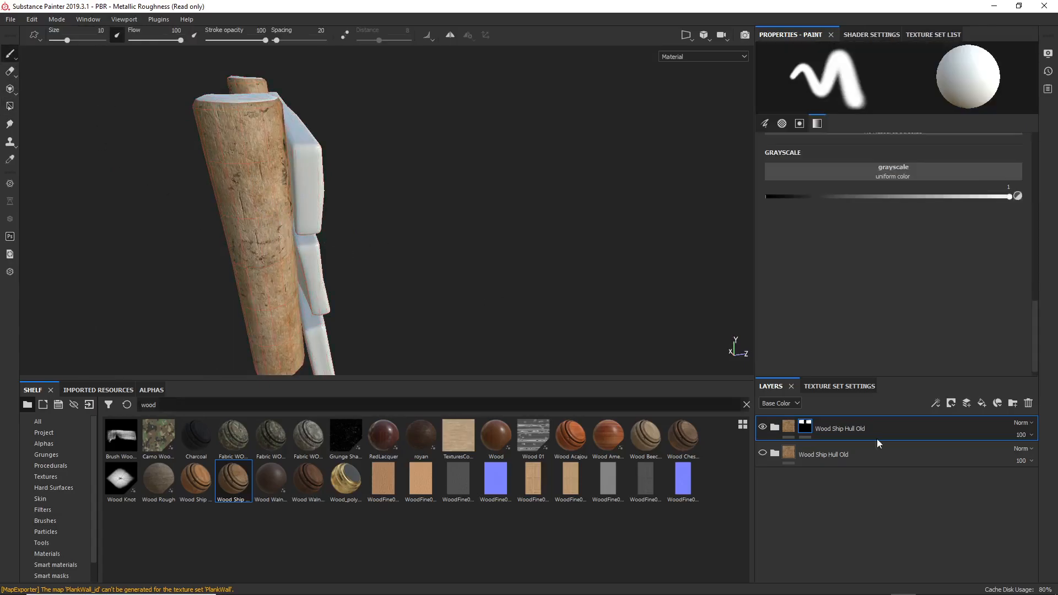
click(774, 428)
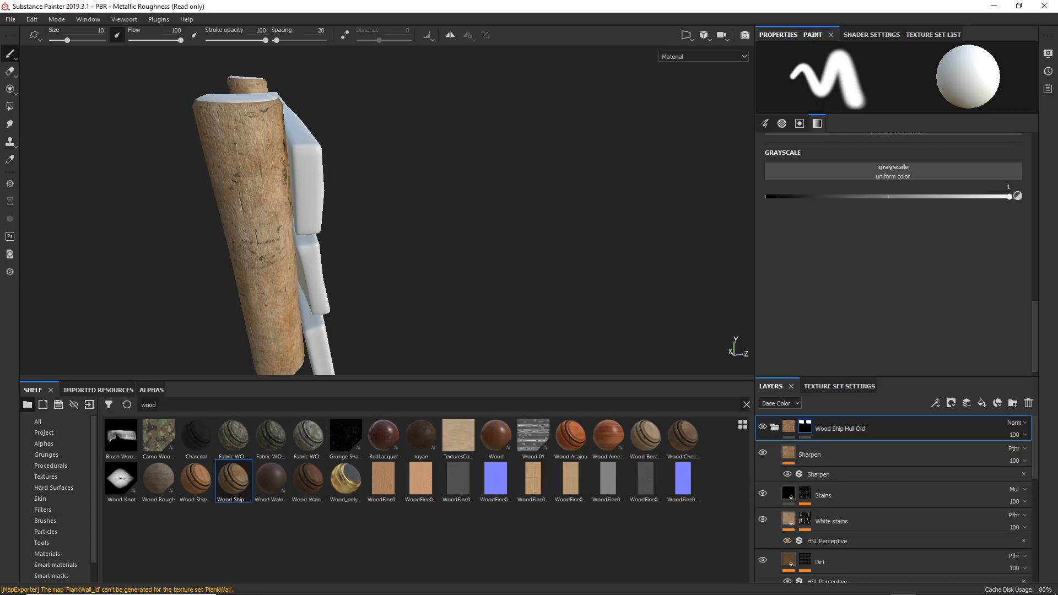
mouse_move(273, 177)
alt+mouse_down()
mouse_move(622, 183)
mouse_move(522, 186)
mouse_move(443, 205)
mouse_move(496, 207)
mouse_move(385, 165)
mouse_move(279, 184)
mouse_move(305, 207)
mouse_move(168, 233)
mouse_move(223, 165)
mouse_move(254, 230)
alt+mouse_up()
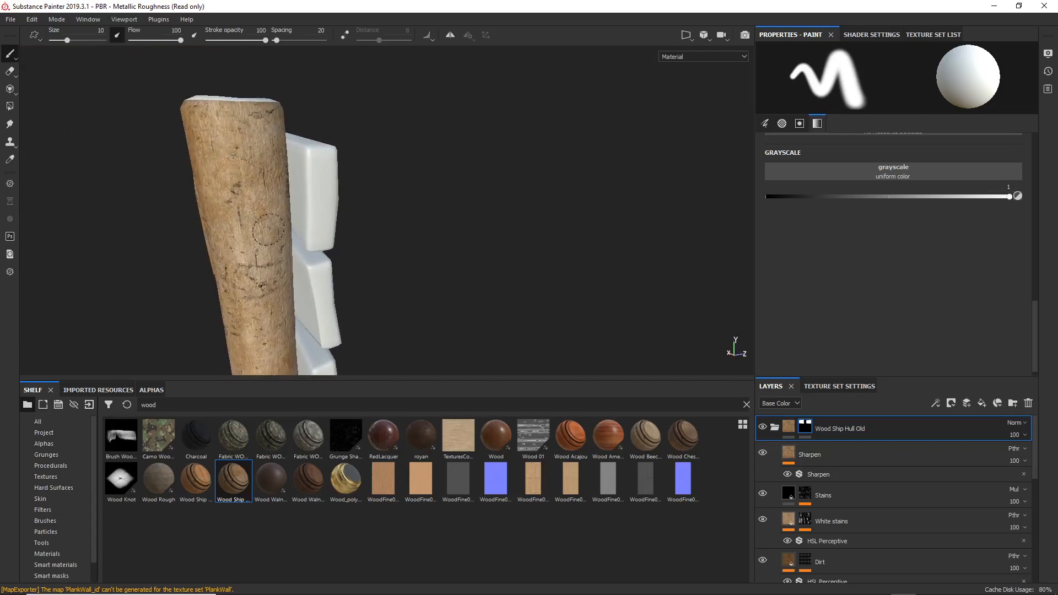
scroll(841, 477, down, 10)
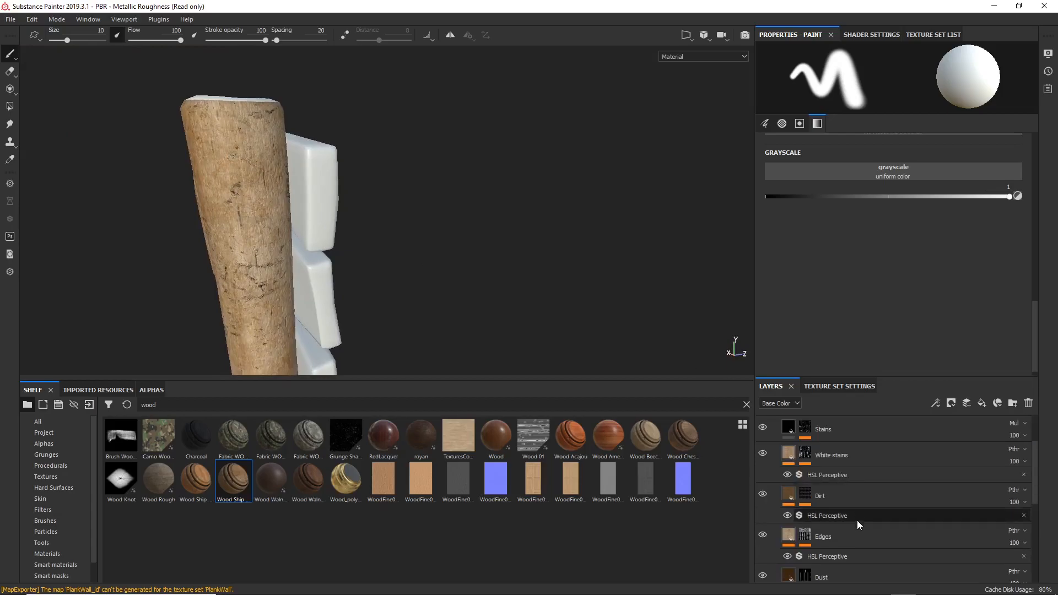
scroll(855, 524, down, 2)
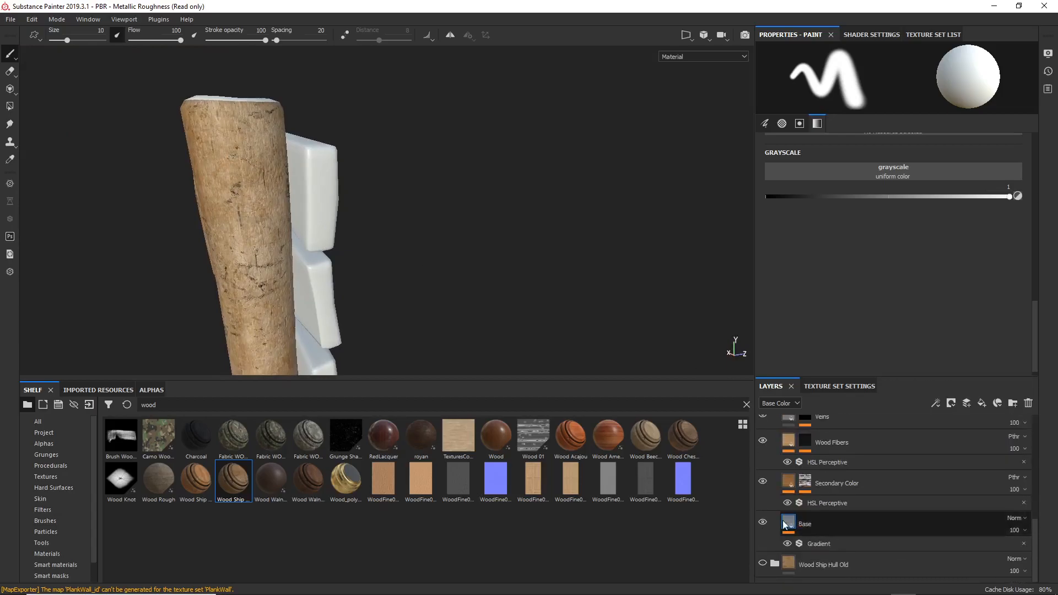
alt+drag(201, 293, 168, 300)
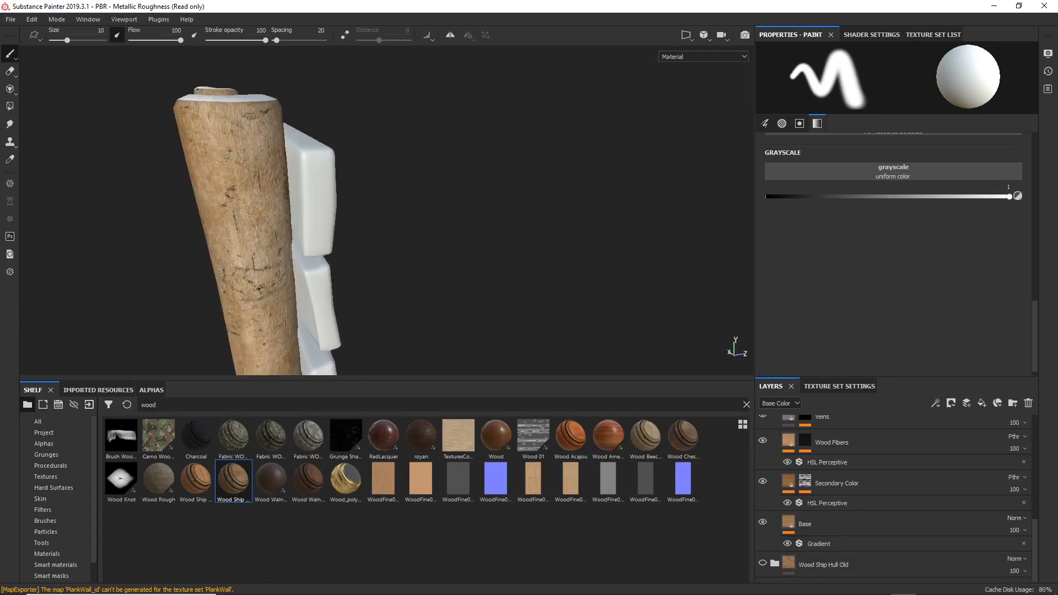
Set the UV scale of the grunge_map_002 fill in the Secondary Color layer's mask to 2.29 and check the post
click(802, 523)
click(789, 483)
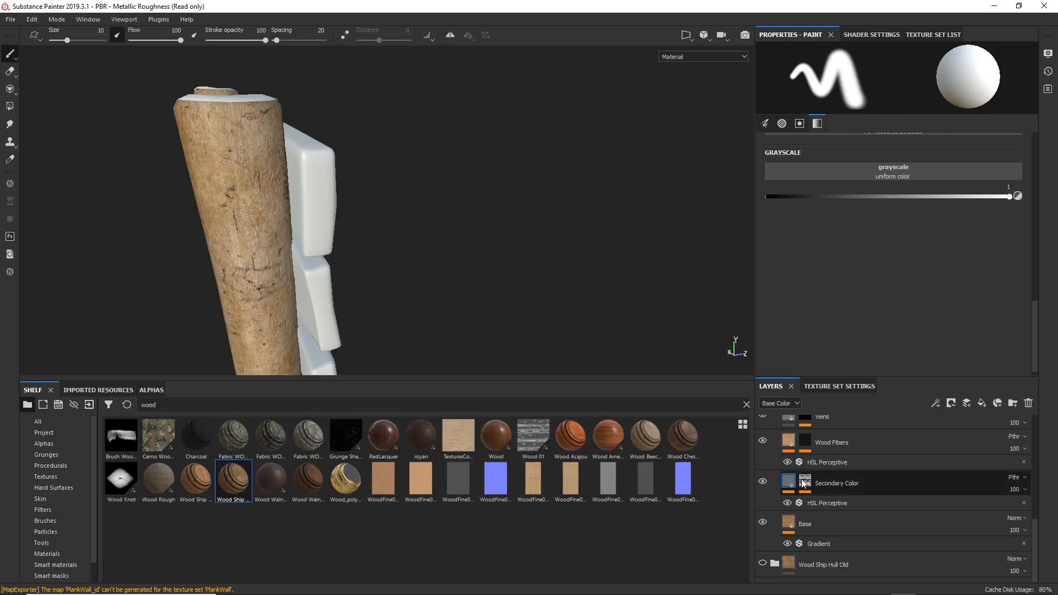
click(804, 482)
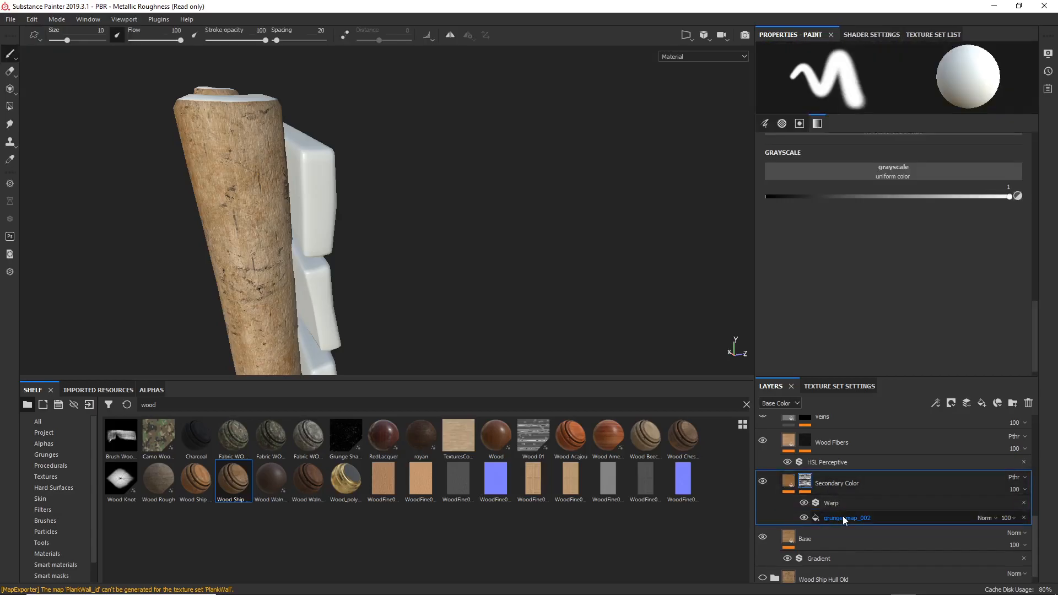
click(842, 517)
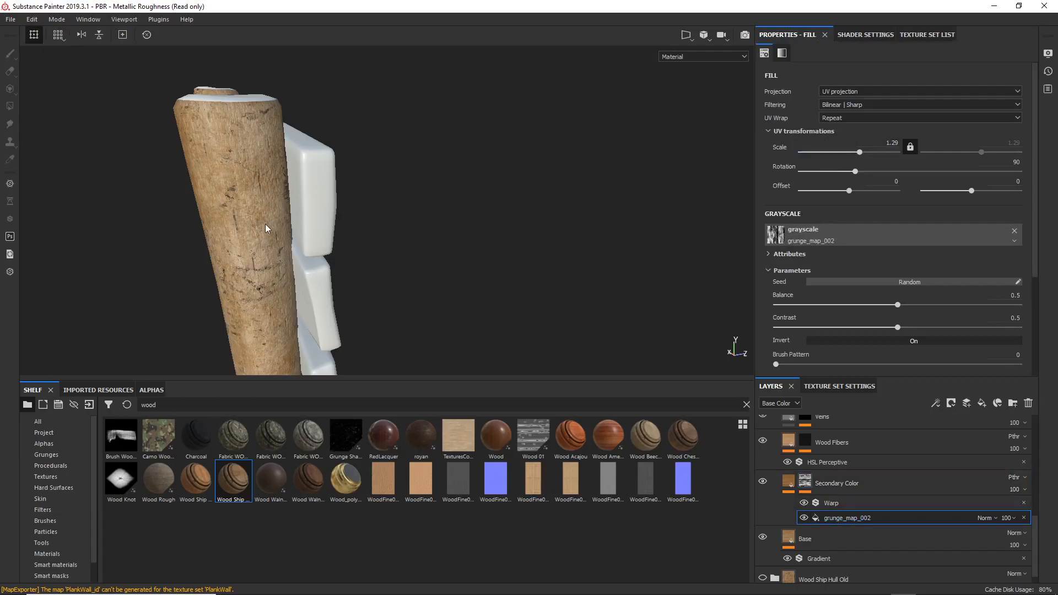
alt+drag(238, 230, 424, 207)
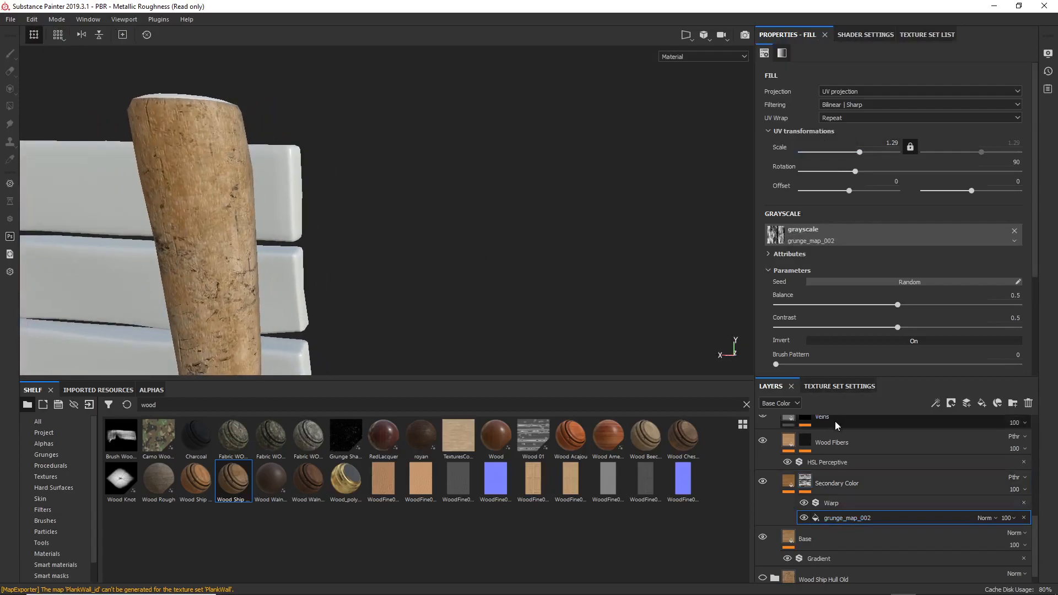
click(763, 481)
click(763, 481)
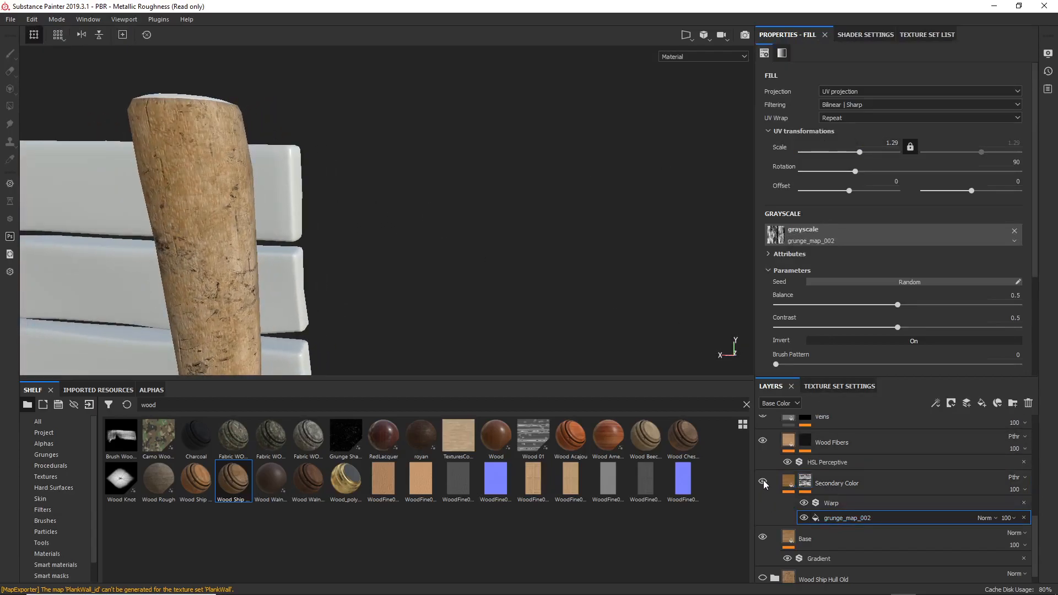
drag(870, 142, 930, 146)
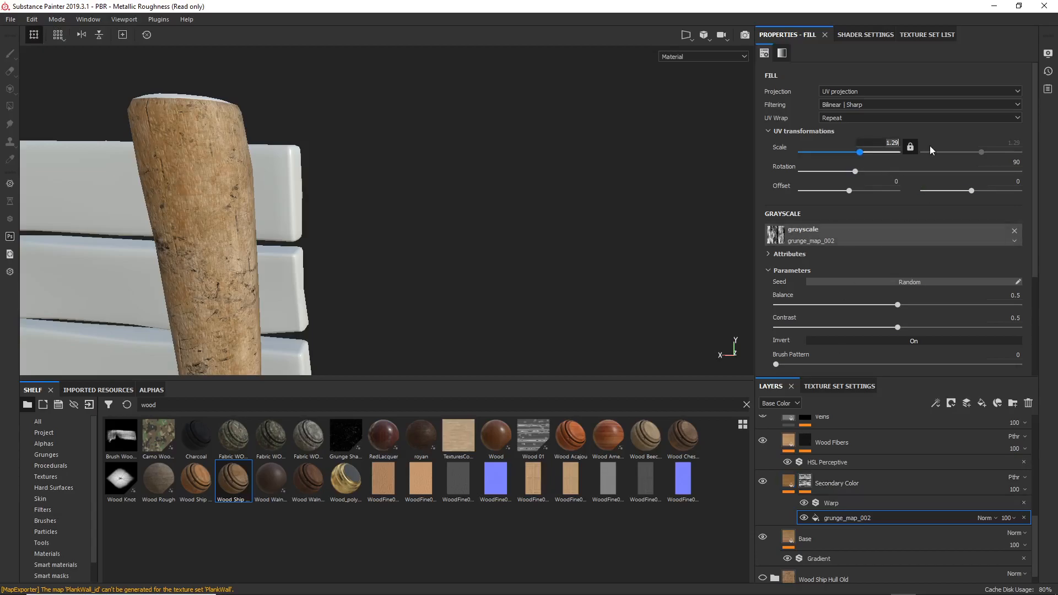
text(2.29)
key(Return)
alt+drag(187, 220, 587, 217)
alt+drag(235, 208, 311, 164)
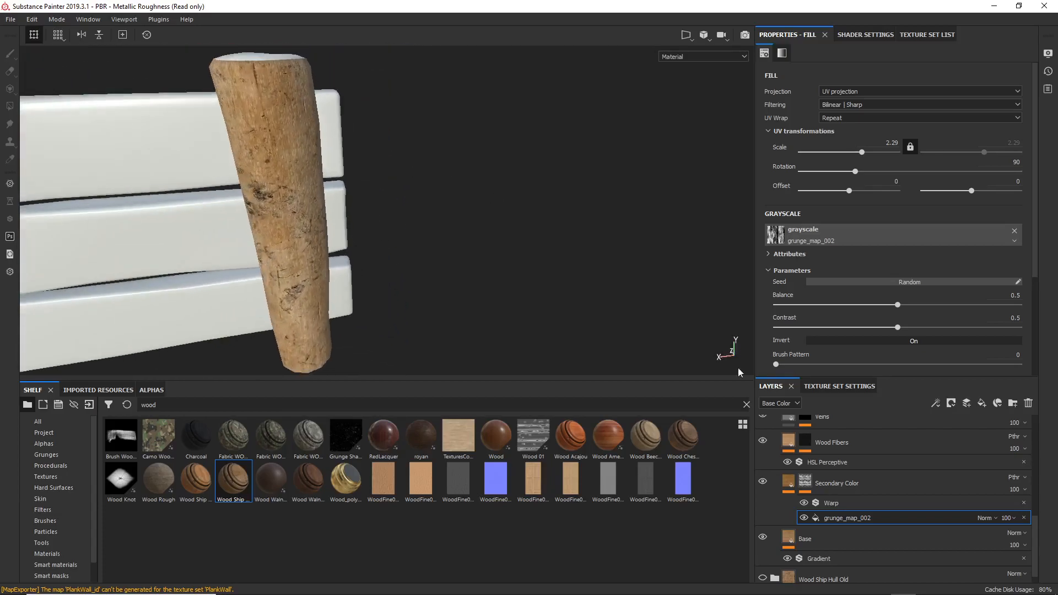
Open the HSL Perceptive filter on the Secondary Color layer's content and examine the post's wood tones up close
click(792, 483)
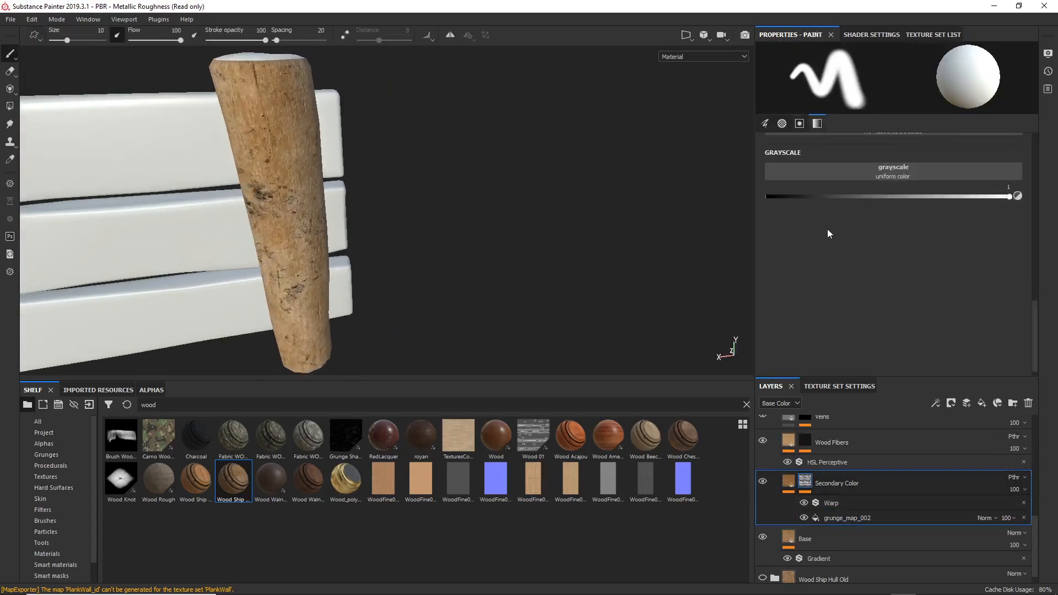
scroll(827, 229, up, 5)
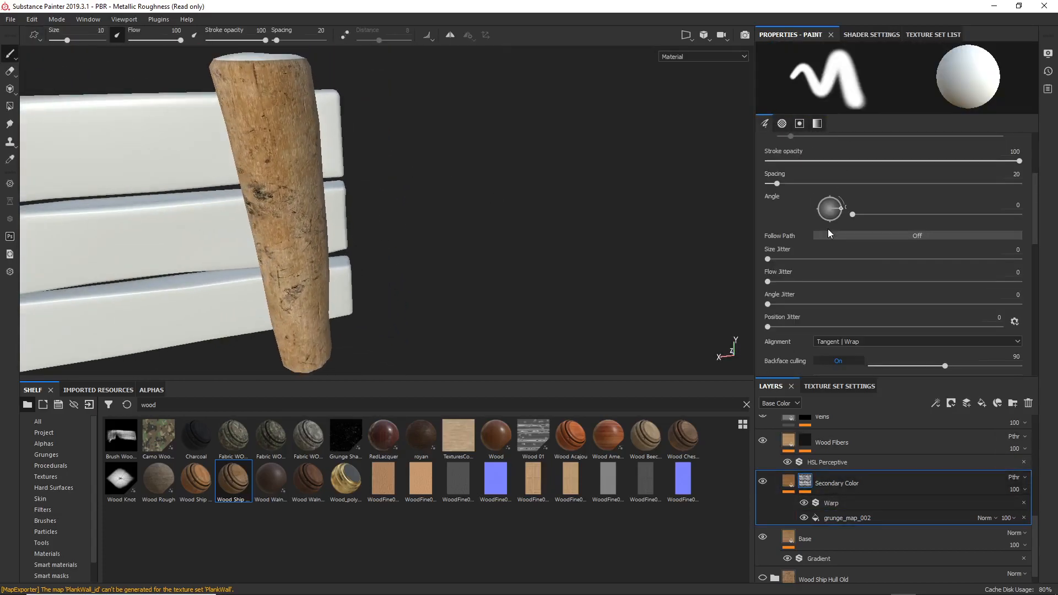
click(790, 483)
scroll(856, 242, down, 3)
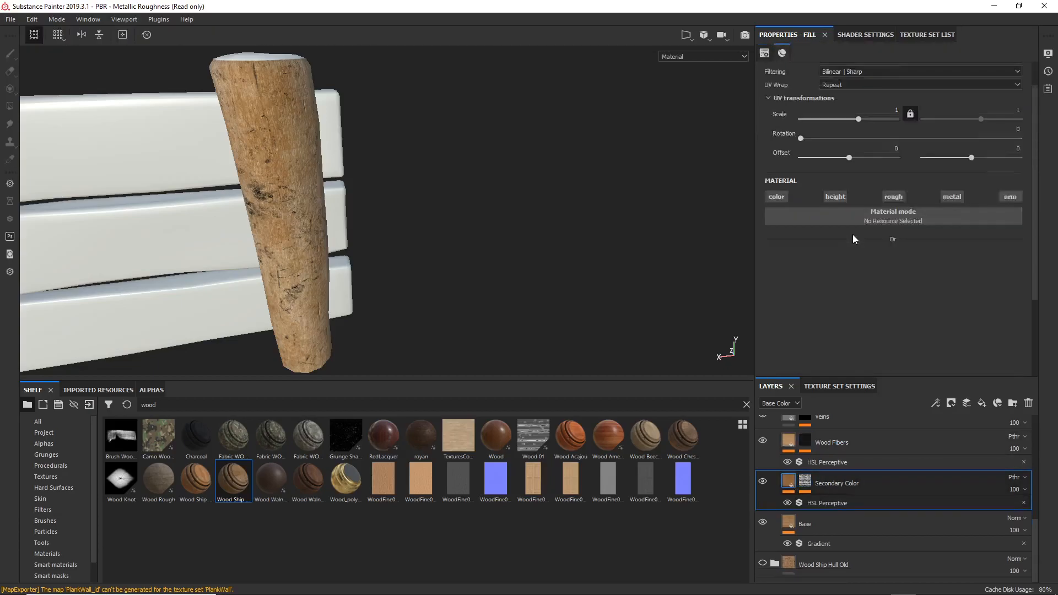
click(818, 500)
alt+right_drag(299, 140, 296, 224)
alt+drag(295, 224, 312, 200)
alt+middle_drag(312, 201, 355, 305)
alt+drag(342, 250, 337, 182)
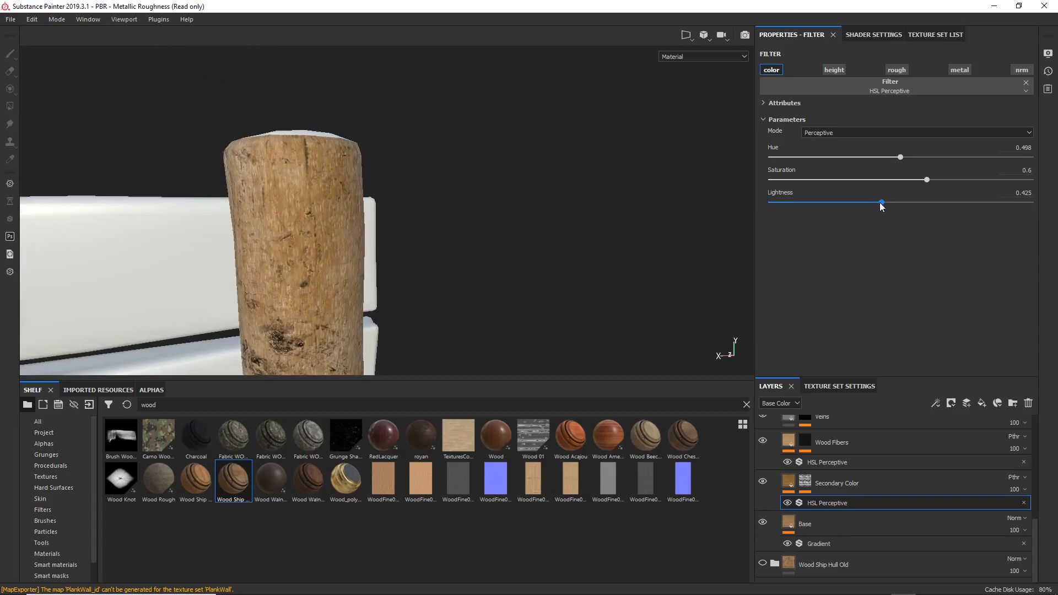
Set the Secondary Color layer's HSL Perceptive filter to lightness 0.317 and saturation 0.674
drag(881, 202, 876, 202)
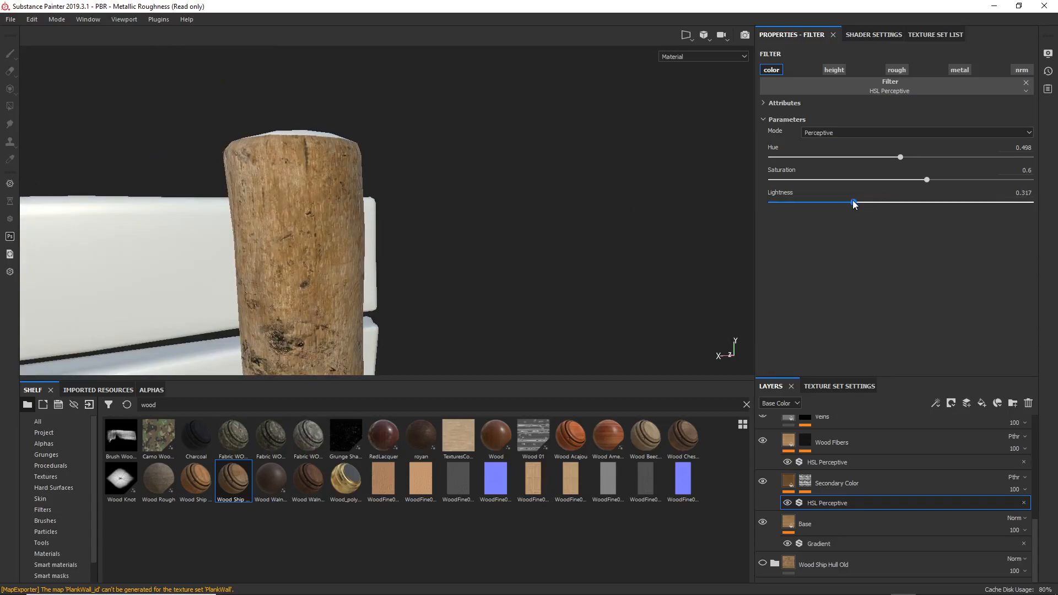
drag(928, 179, 946, 180)
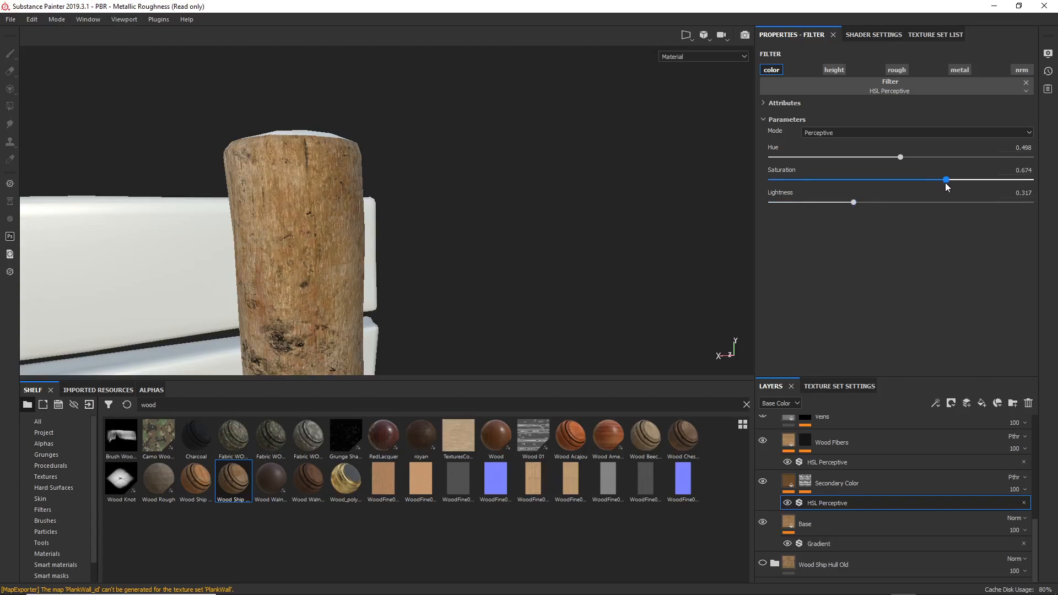
alt+right_drag(396, 278, 338, 265)
alt+drag(337, 265, 211, 217)
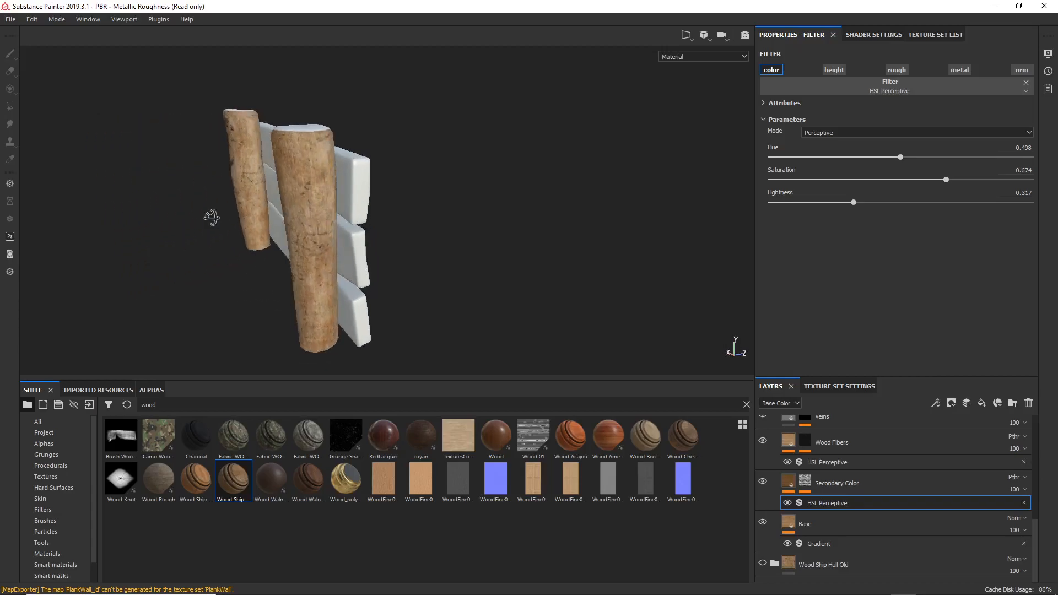
alt+right_drag(211, 216, 350, 448)
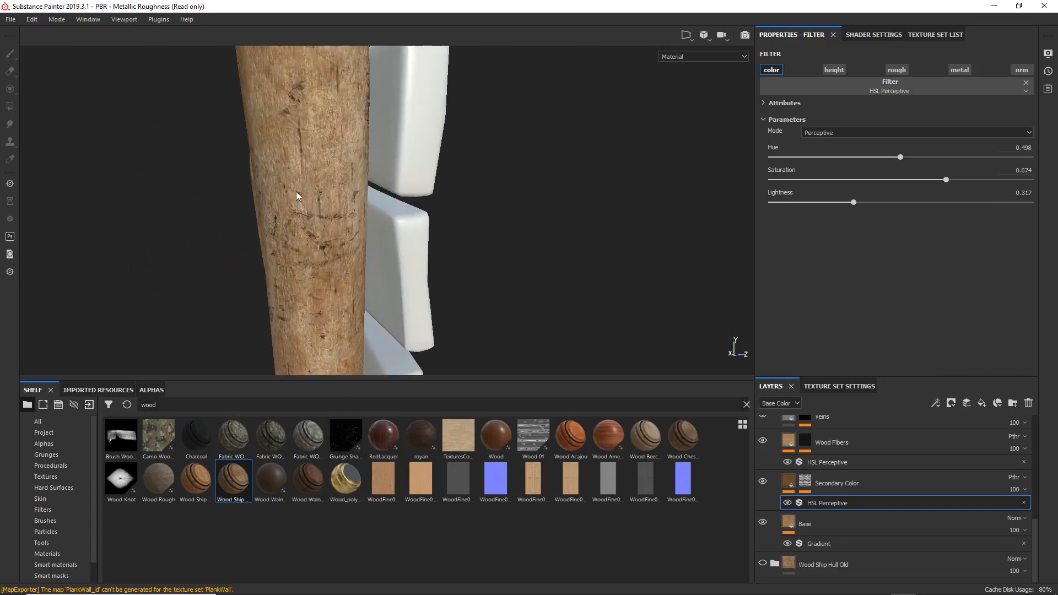
alt+middle_drag(295, 196, 295, 296)
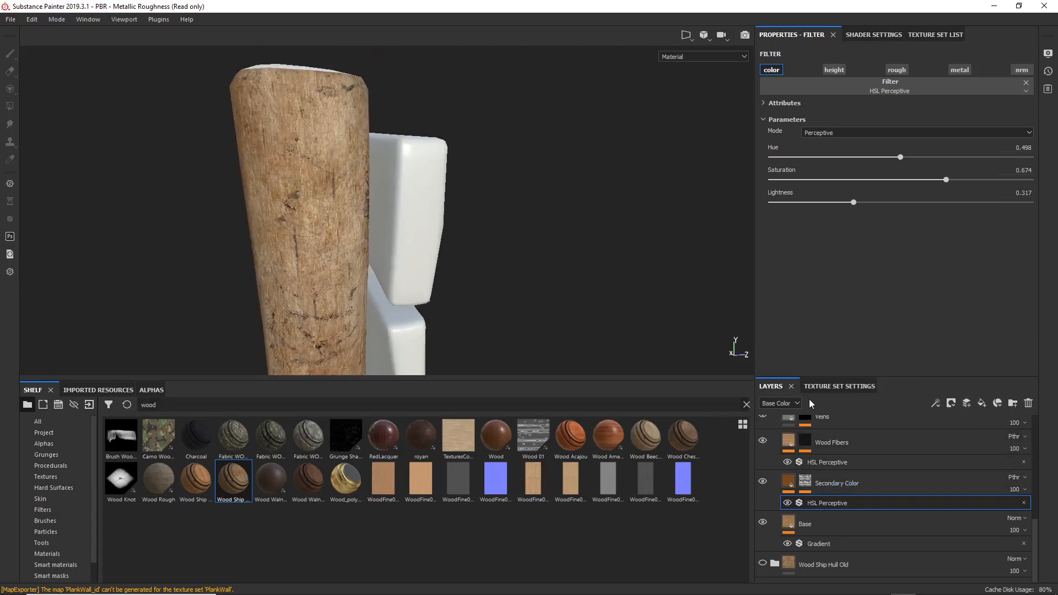
Examine the Wood Fibers layer's mask effects: the Warp, Levels and Directional Scratches settings, including the noise parameters
scroll(806, 461, up, 1)
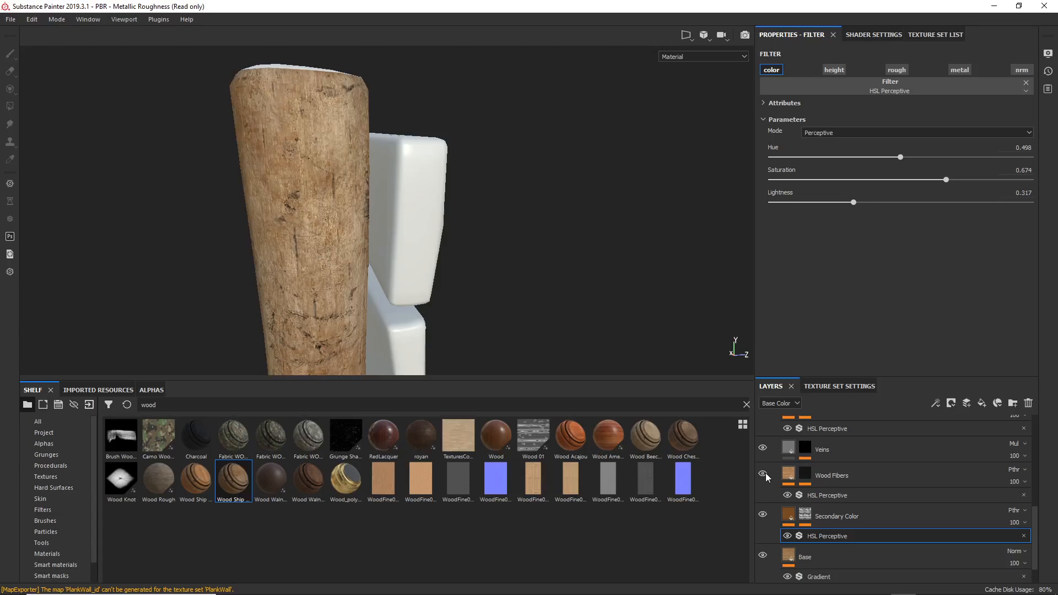
click(816, 478)
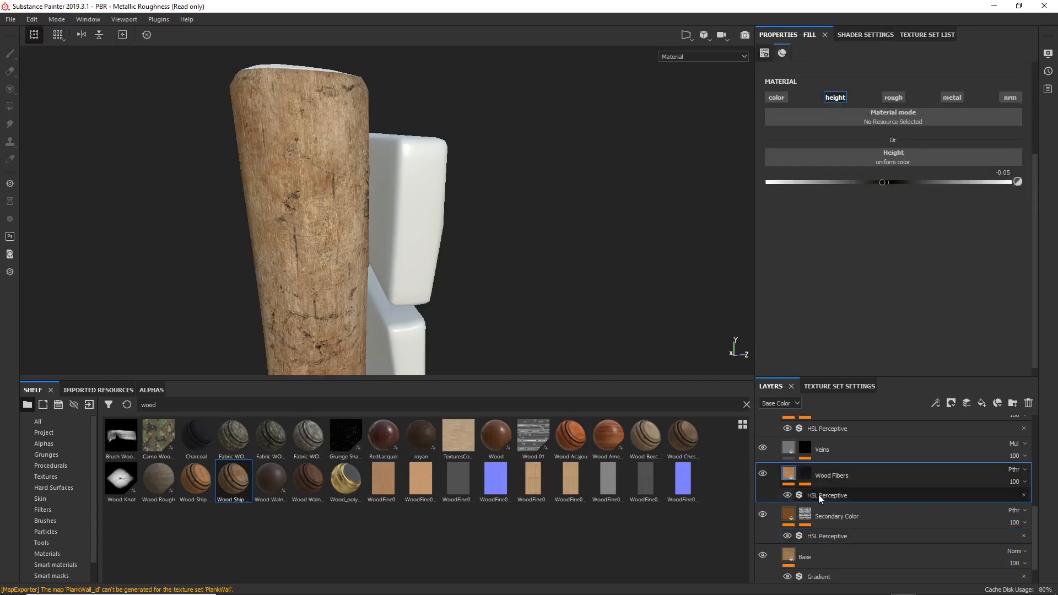
click(806, 475)
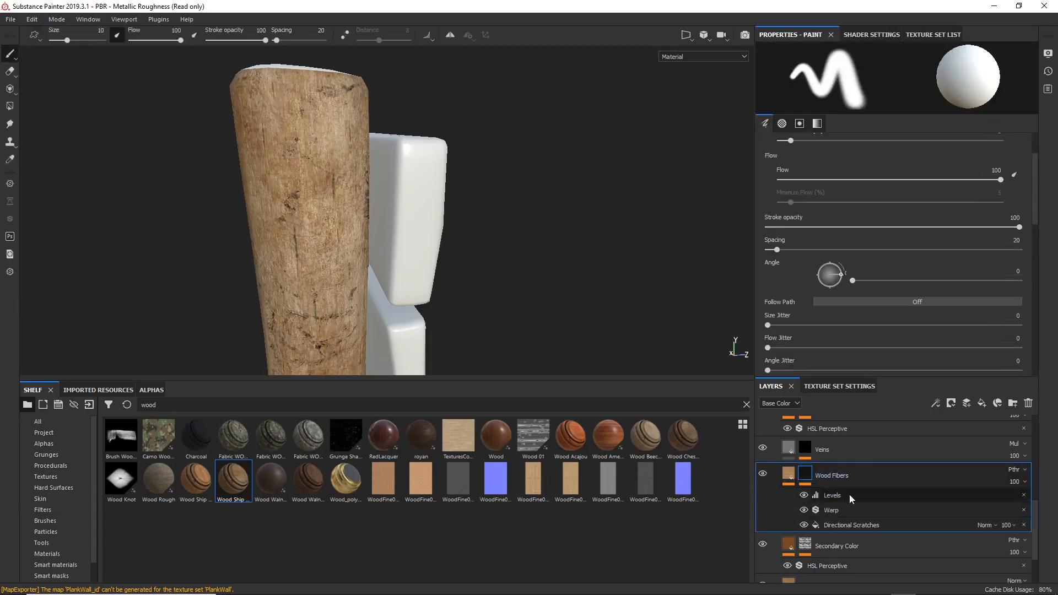
click(841, 511)
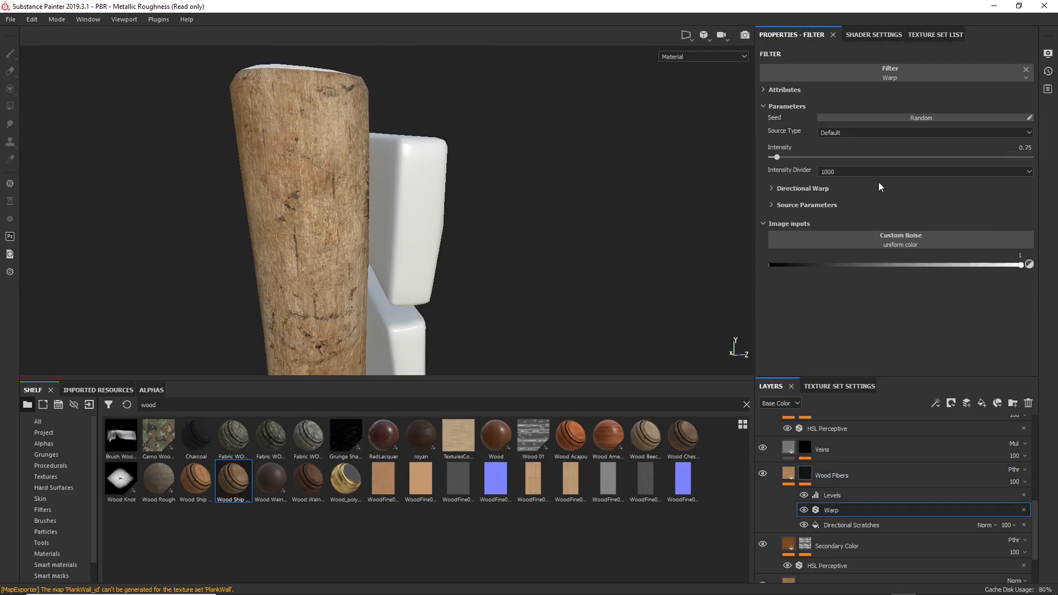
click(834, 495)
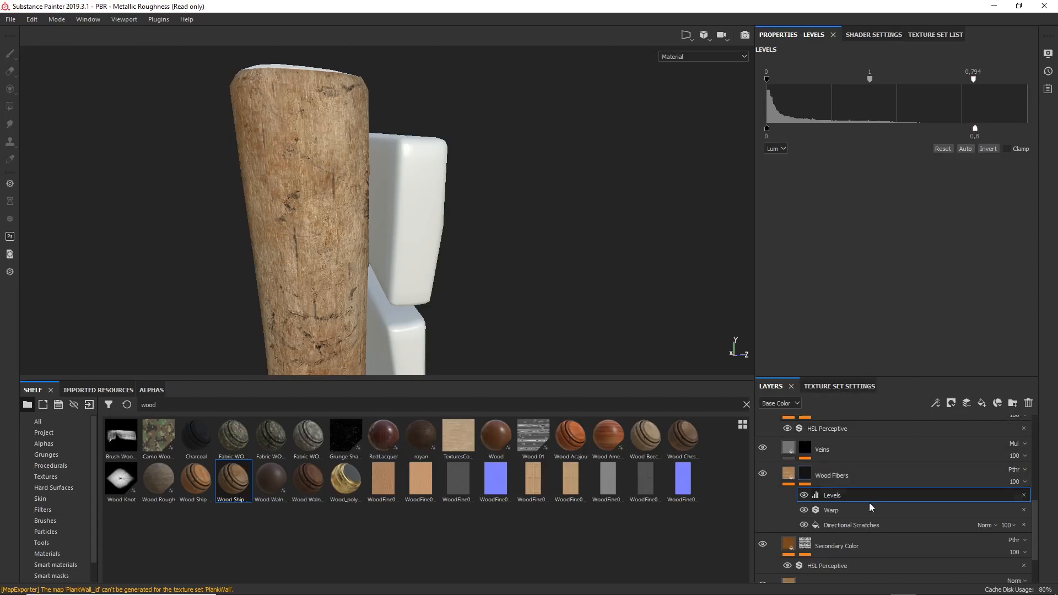
click(848, 525)
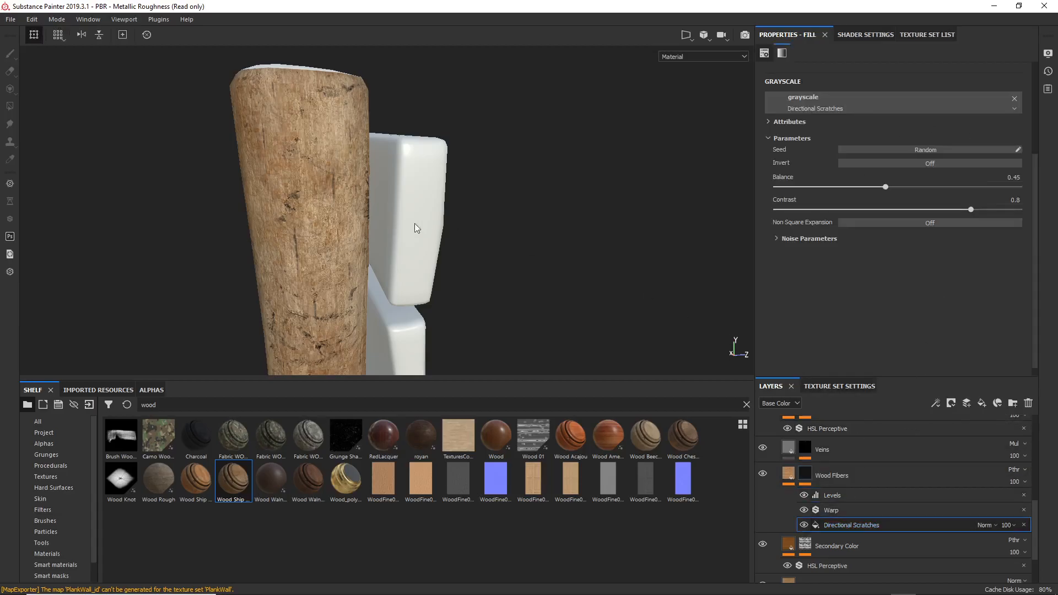
click(803, 523)
click(803, 524)
click(778, 239)
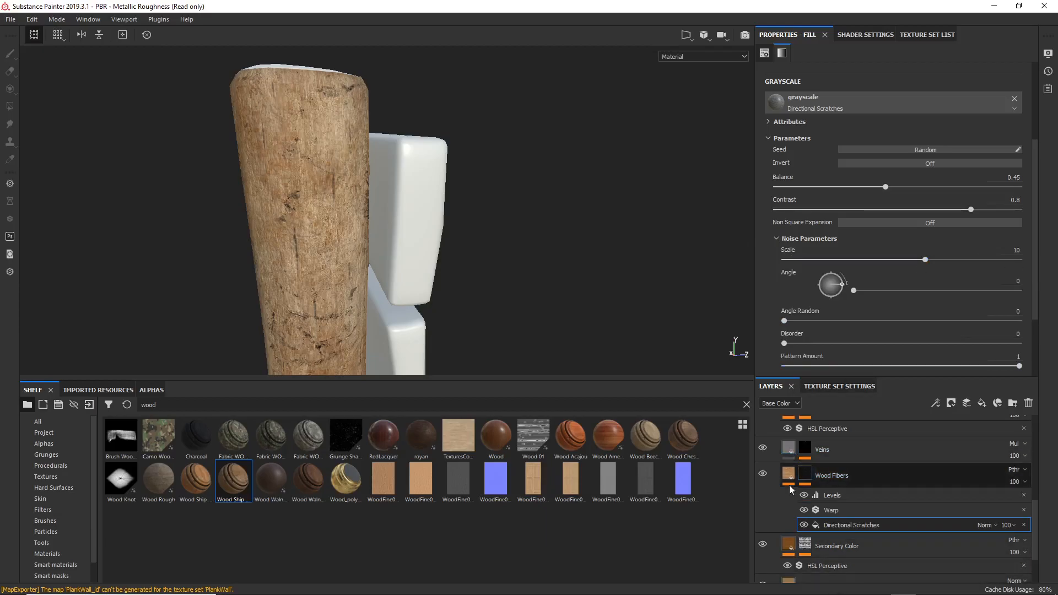
Deepen the Veins layer by setting its fill height to -0.5471
click(762, 448)
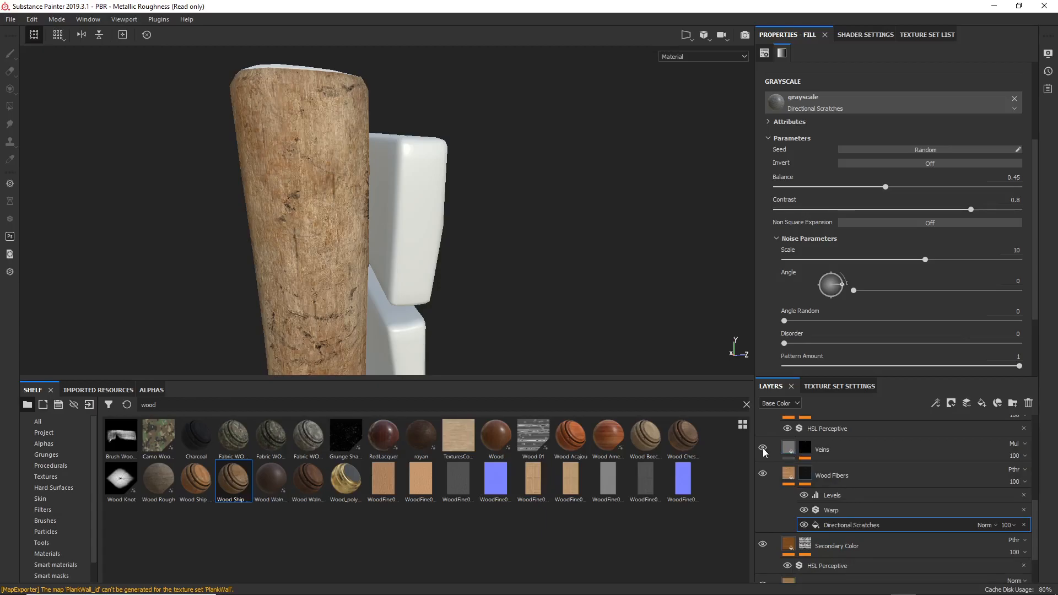
click(789, 449)
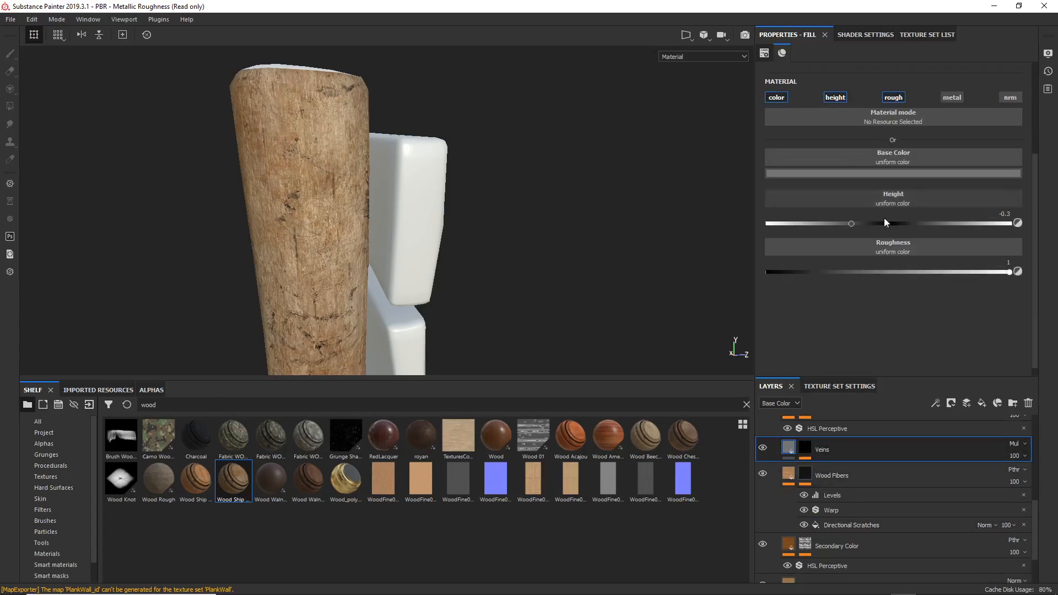
drag(848, 223, 833, 222)
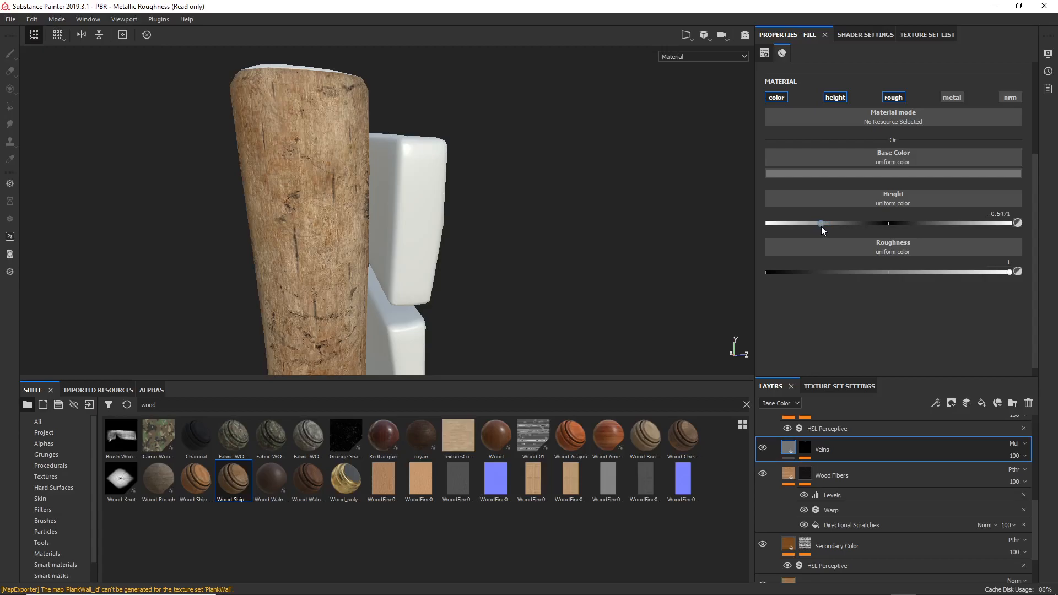
alt+drag(253, 224, 232, 193)
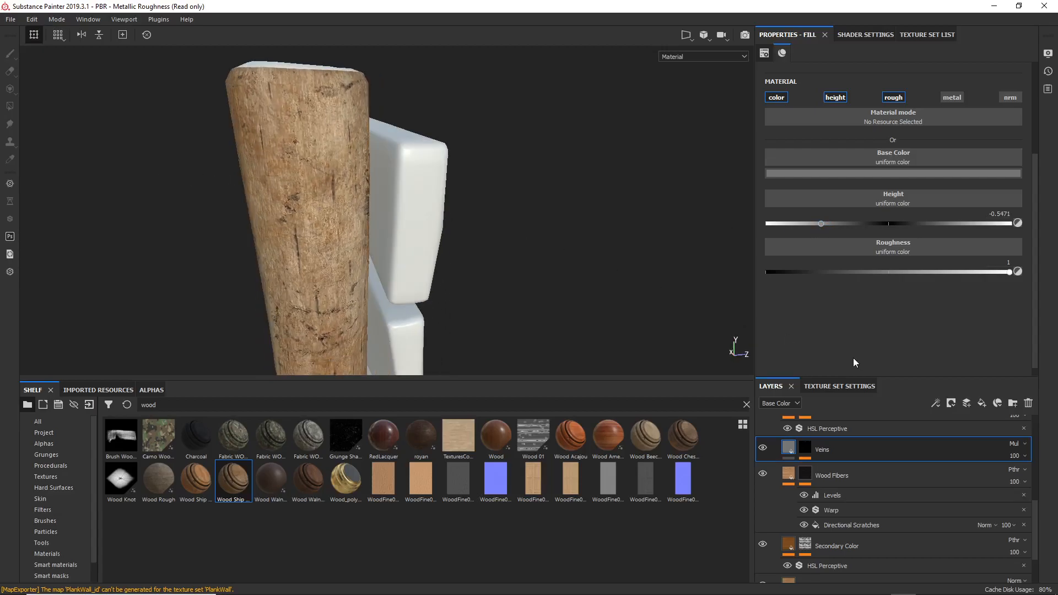
Set the balance of the Directional Scratches fill in the Veins mask to 0.8
click(806, 448)
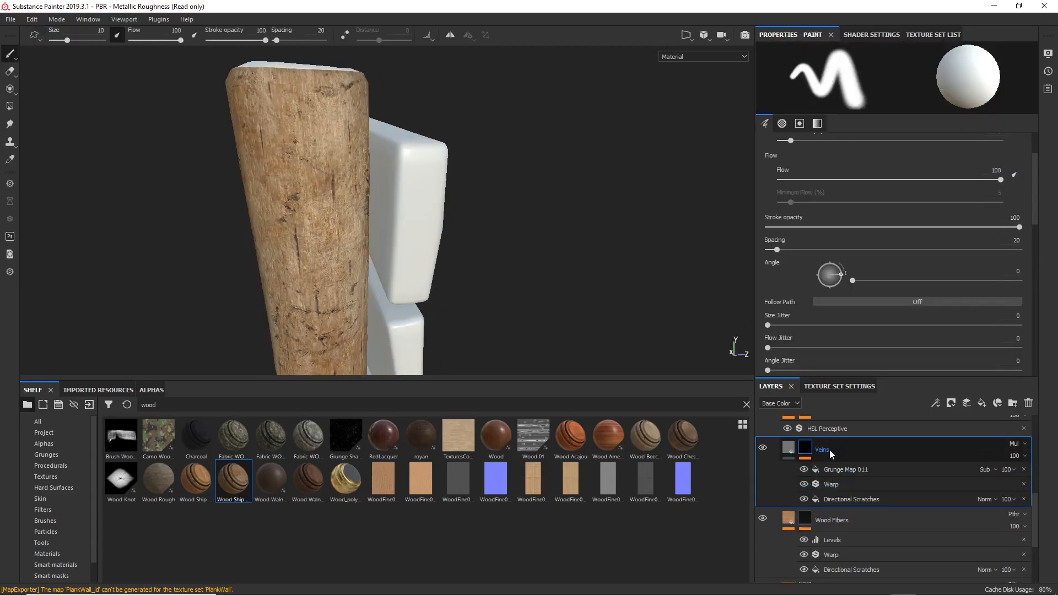
click(857, 501)
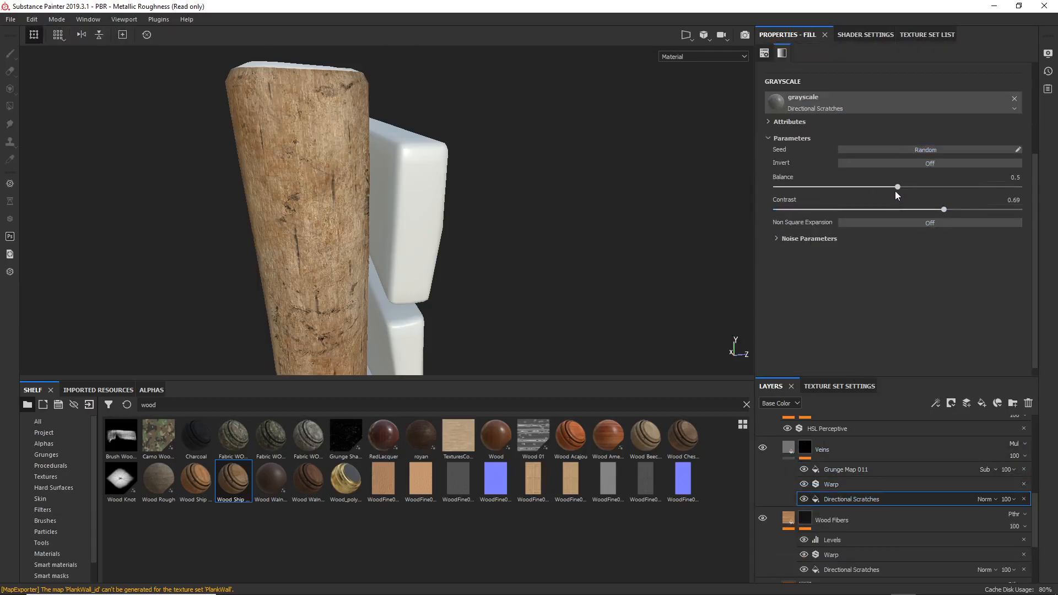
drag(898, 187, 971, 193)
alt+right_drag(308, 166, 281, 40)
alt+drag(259, 221, 303, 184)
mouse_move(303, 184)
alt+right_down()
mouse_move(293, 136)
mouse_move(298, 182)
alt+right_up()
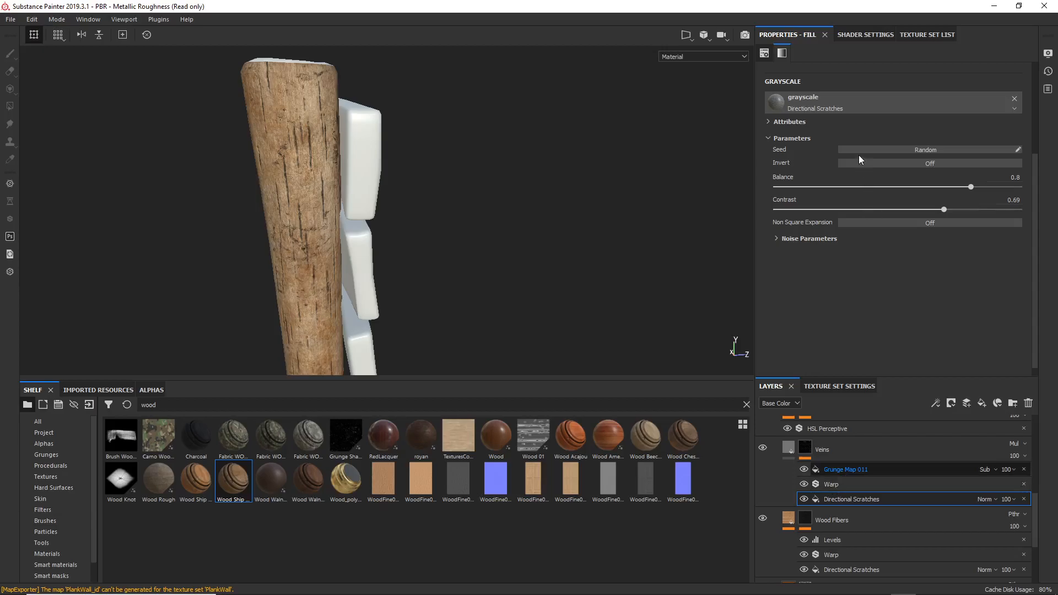
Compare the Veins mask with and without Grunge Map 011, and set the grunge's balance to 0.56 and cracks to 0.66
click(798, 470)
click(806, 468)
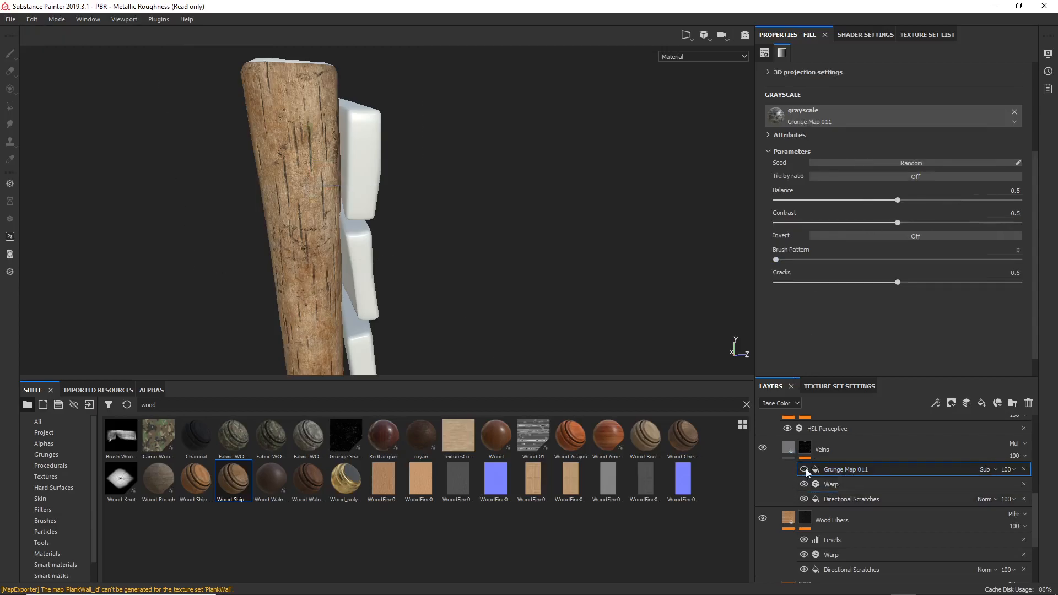
click(805, 468)
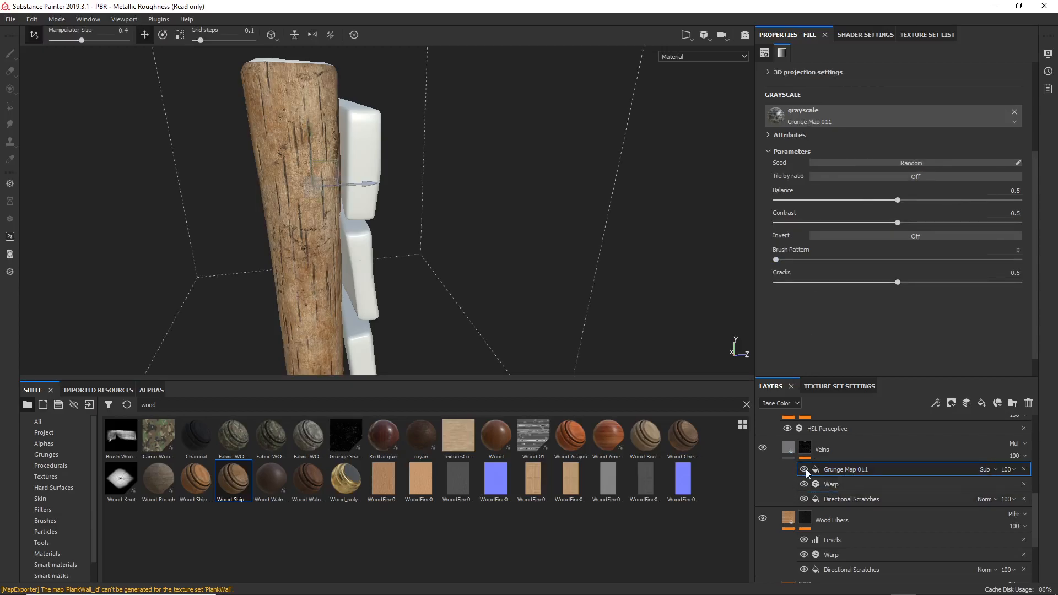
click(804, 469)
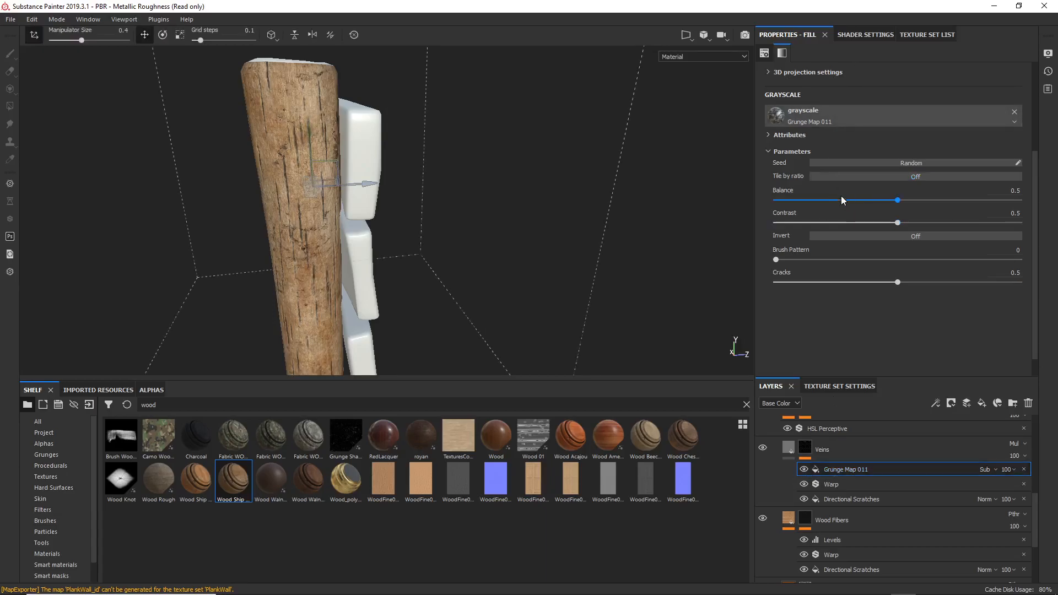
scroll(841, 183, up, 1)
scroll(841, 179, up, 3)
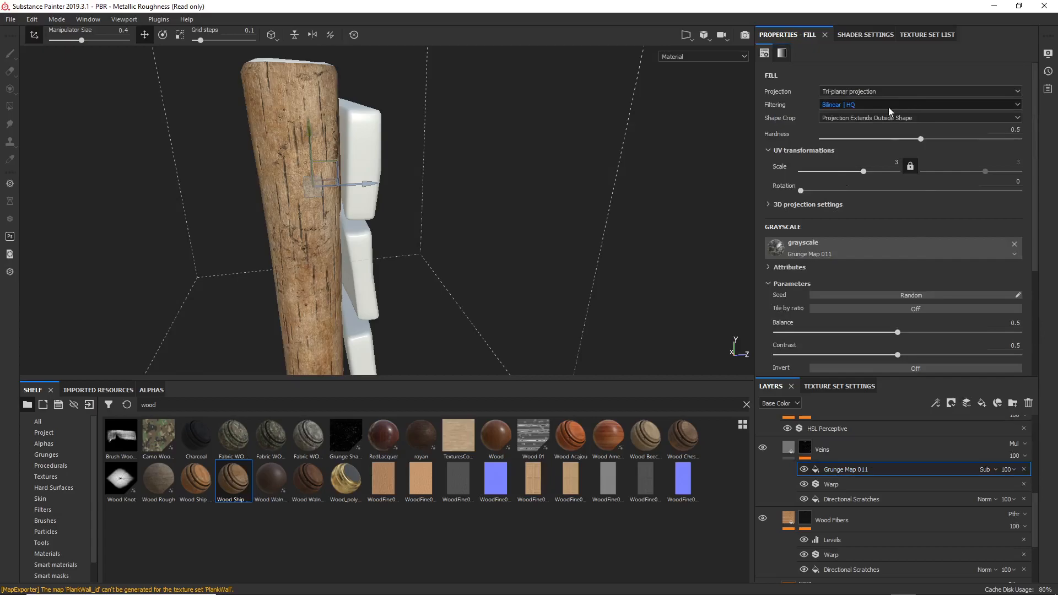
scroll(875, 212, down, 4)
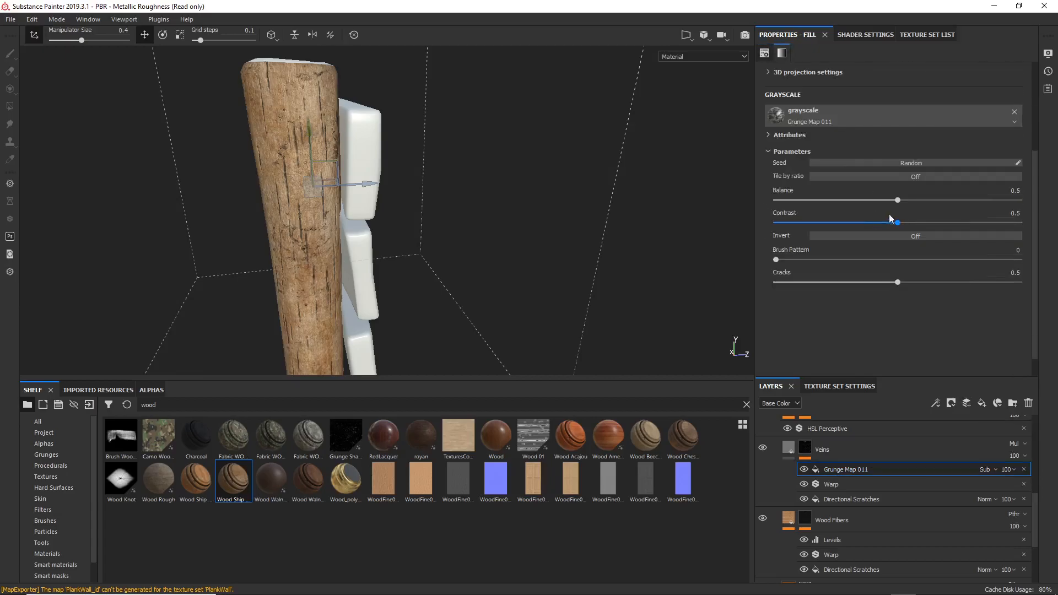
mouse_move(897, 200)
mouse_down()
mouse_move(946, 201)
mouse_move(893, 207)
mouse_move(912, 209)
mouse_up()
mouse_move(928, 282)
mouse_down()
mouse_move(974, 280)
mouse_move(940, 284)
mouse_up()
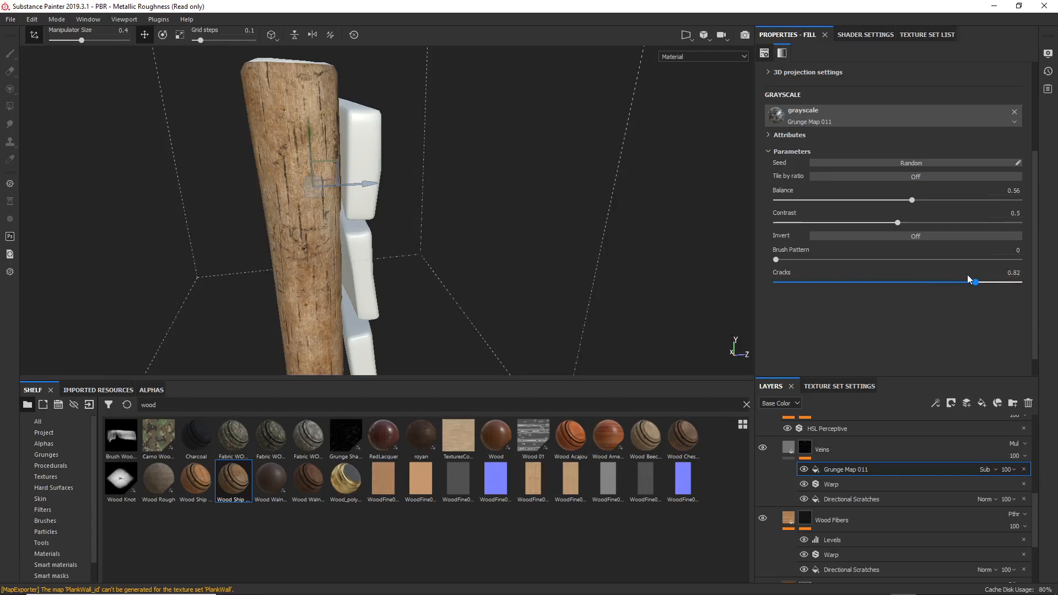
drag(938, 283, 935, 282)
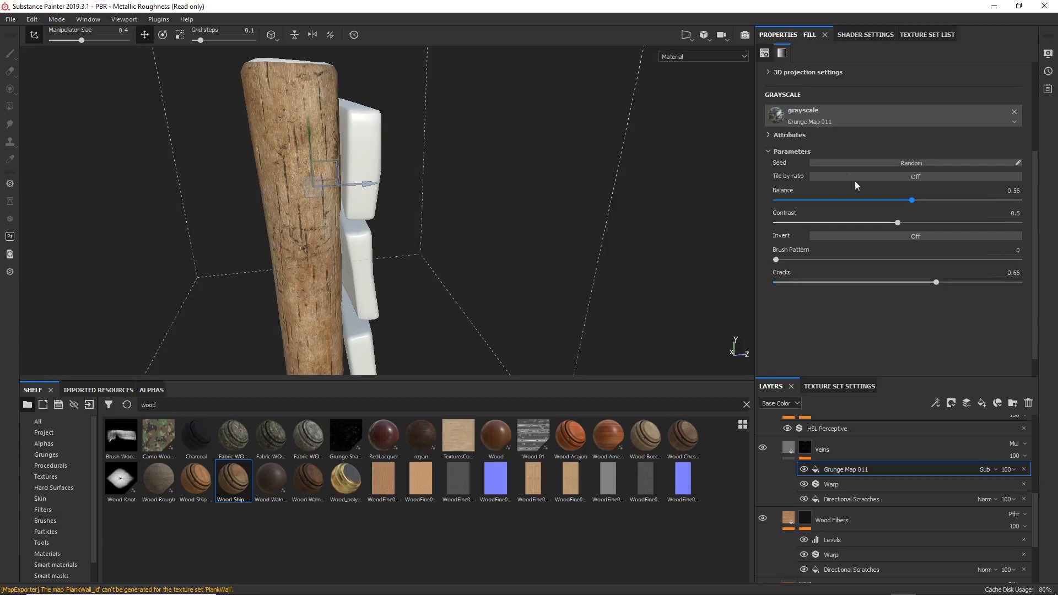
Set the UV scale of Grunge Map 011 in the Veins mask to 6
scroll(782, 175, up, 3)
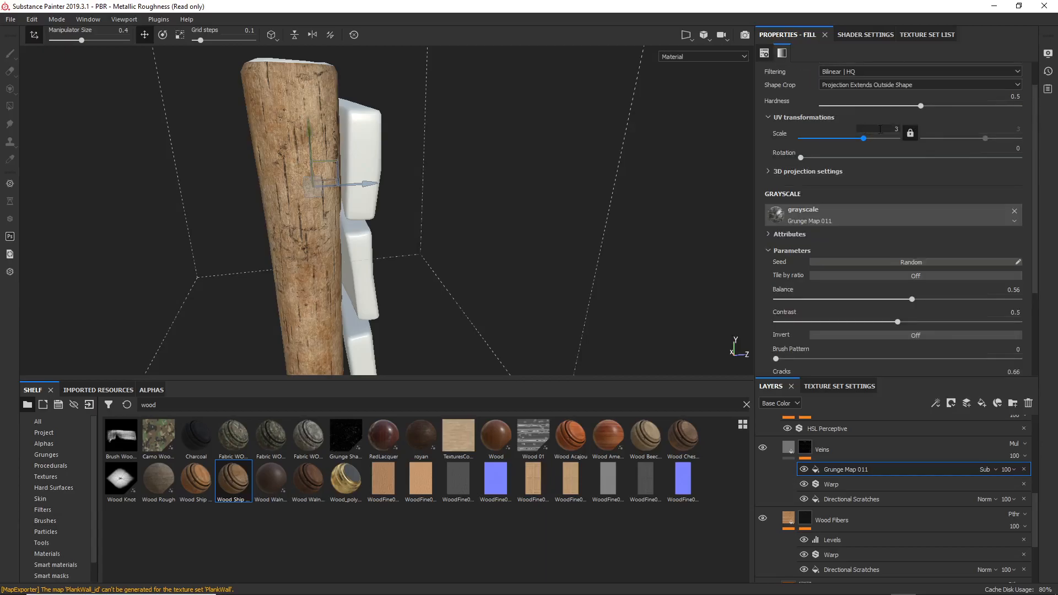
click(889, 128)
key(Return)
alt+drag(255, 189, 380, 220)
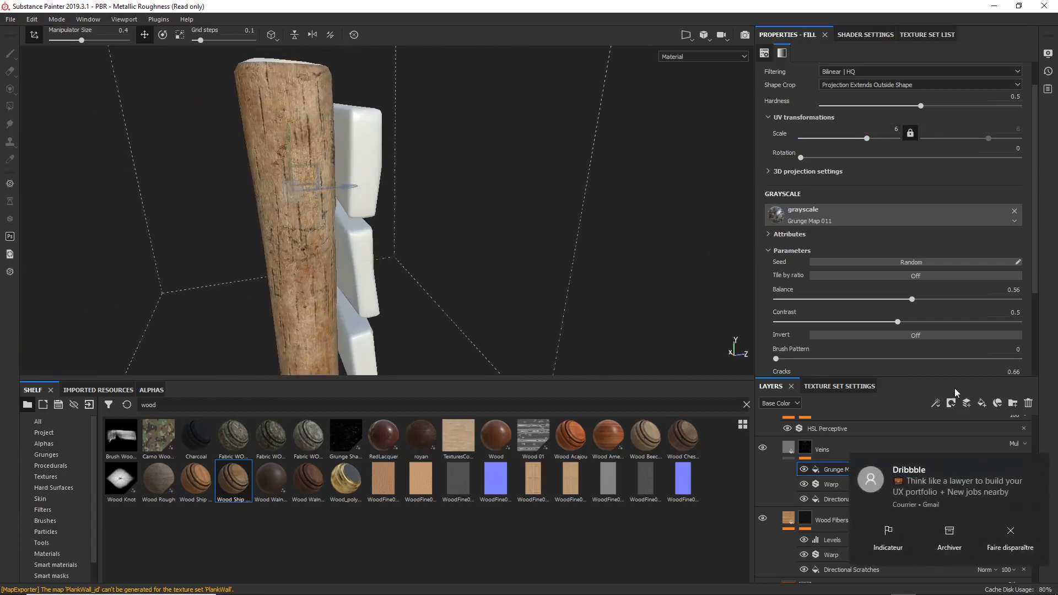
click(1039, 466)
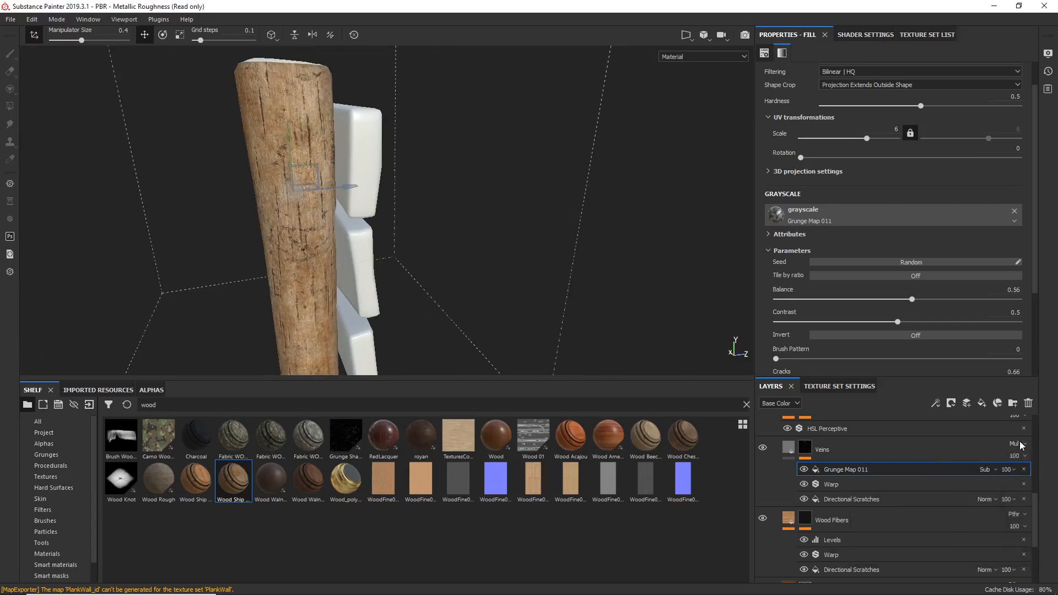
Set the intensity of the Warp filter in the Veins mask to 6.6
click(838, 484)
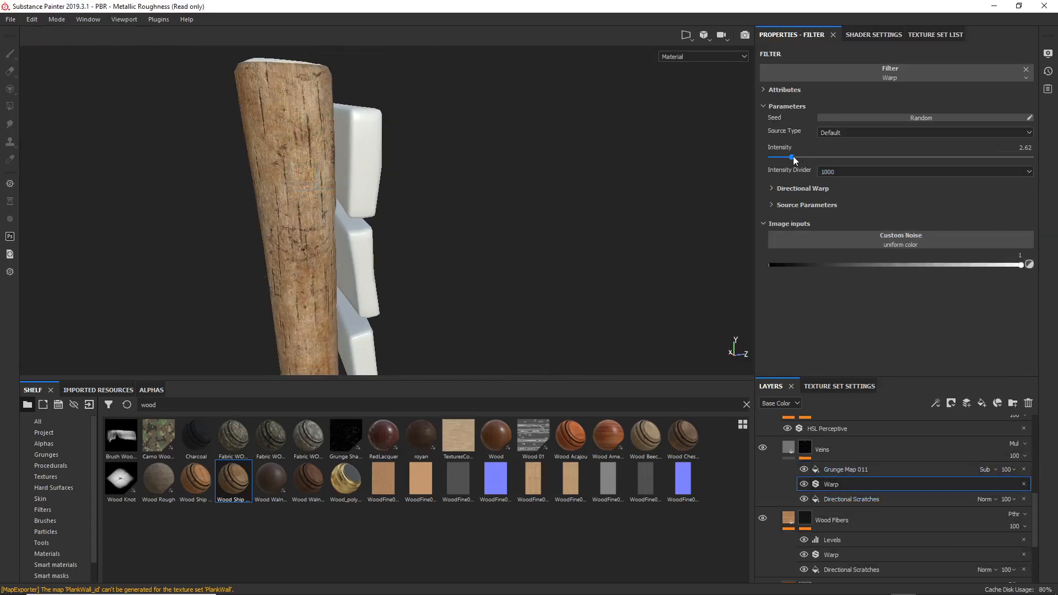
alt+drag(368, 215, 312, 215)
scroll(315, 212, up, 4)
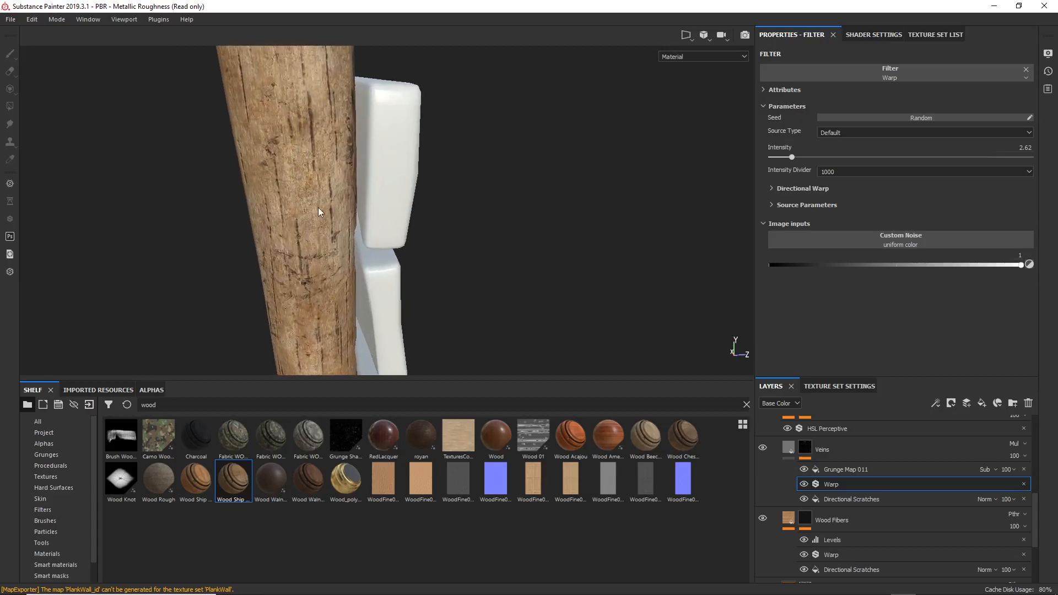
alt+middle_drag(293, 138, 289, 177)
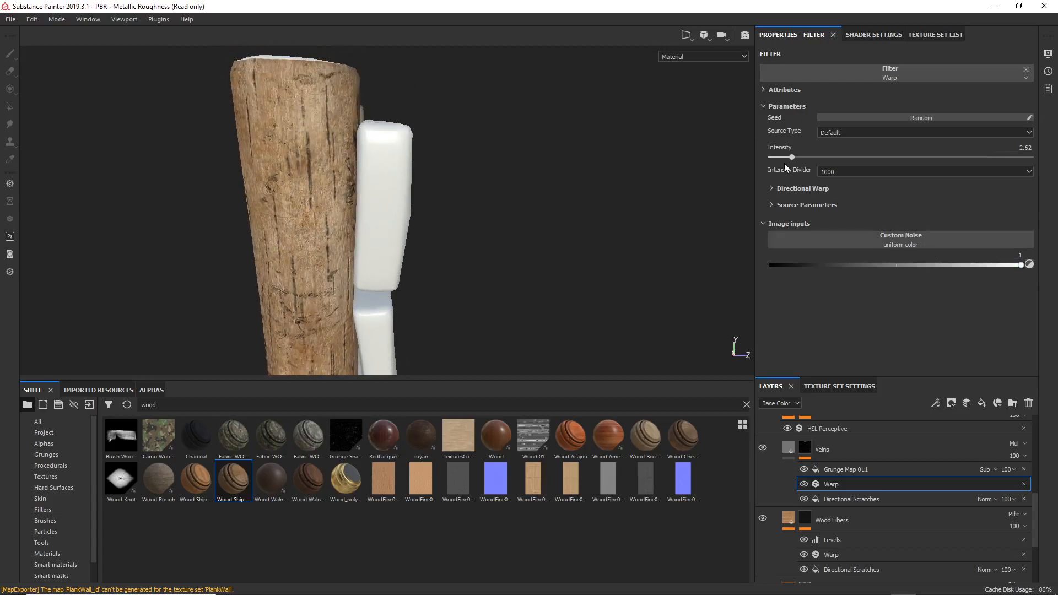
drag(792, 159, 824, 157)
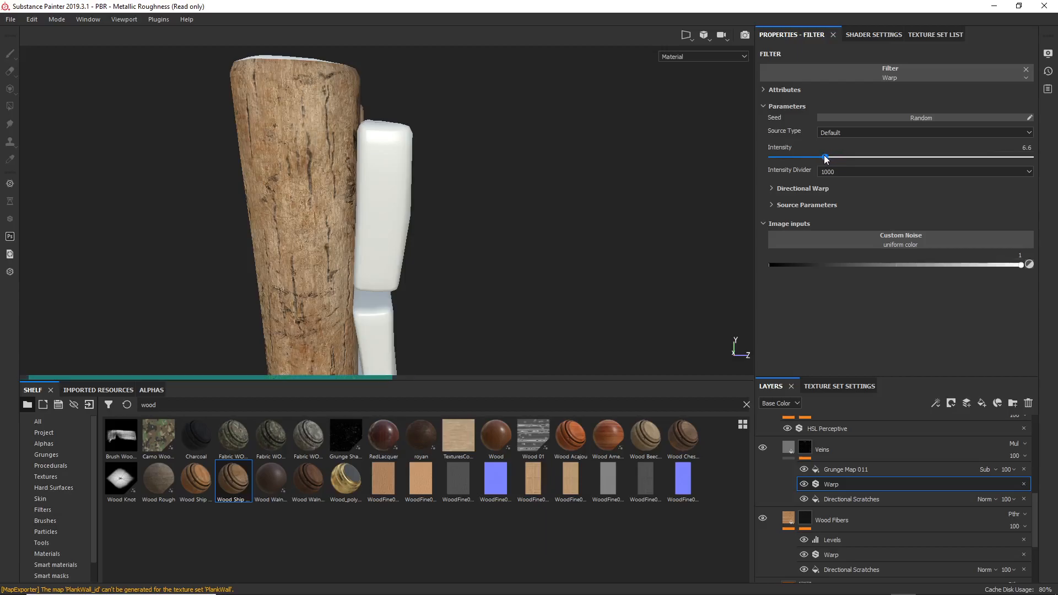
Set the base color of the Veins fill layer to a medium brown and inspect it on the post
click(793, 446)
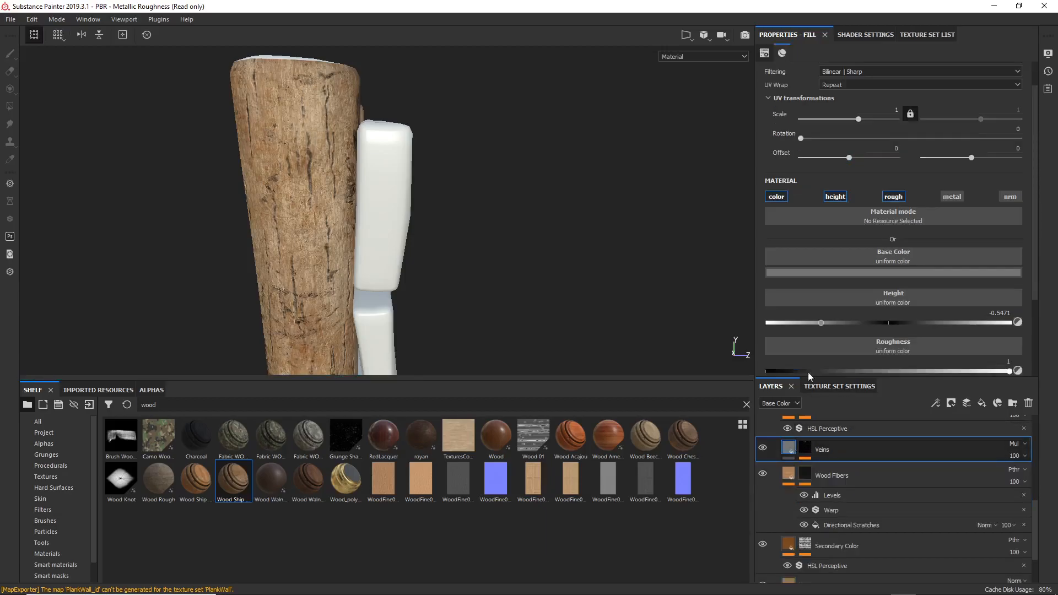
click(862, 277)
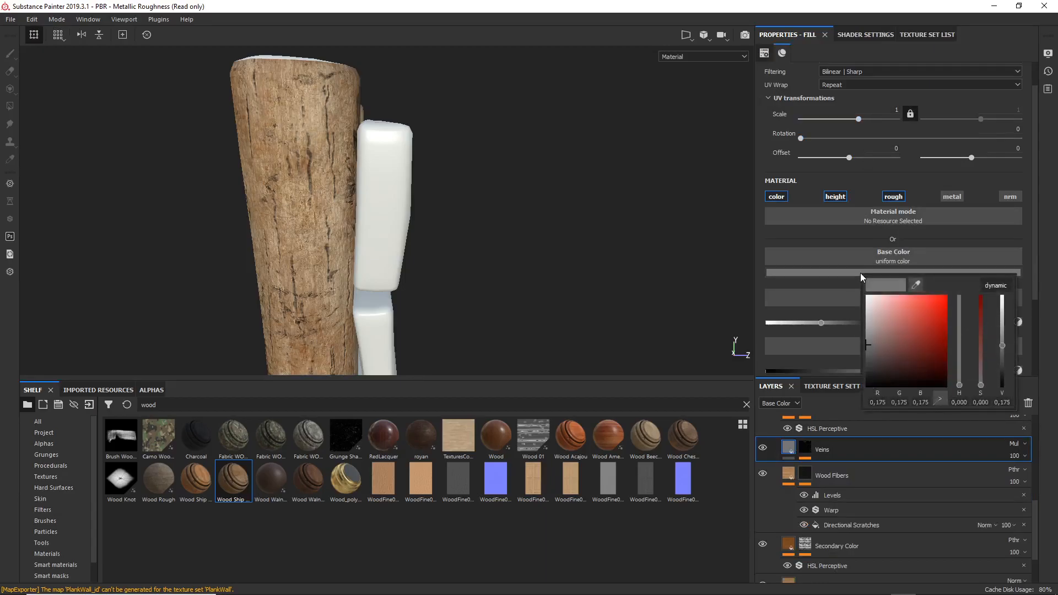
drag(868, 342, 918, 328)
click(959, 381)
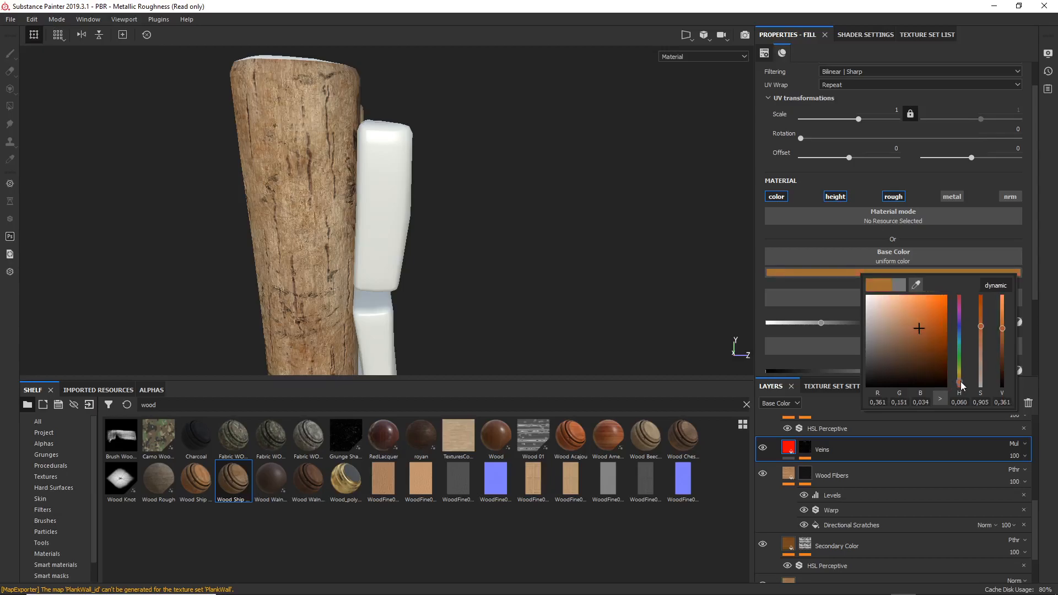
drag(922, 330, 917, 340)
click(320, 213)
alt+drag(334, 216, 298, 242)
scroll(297, 232, down, 3)
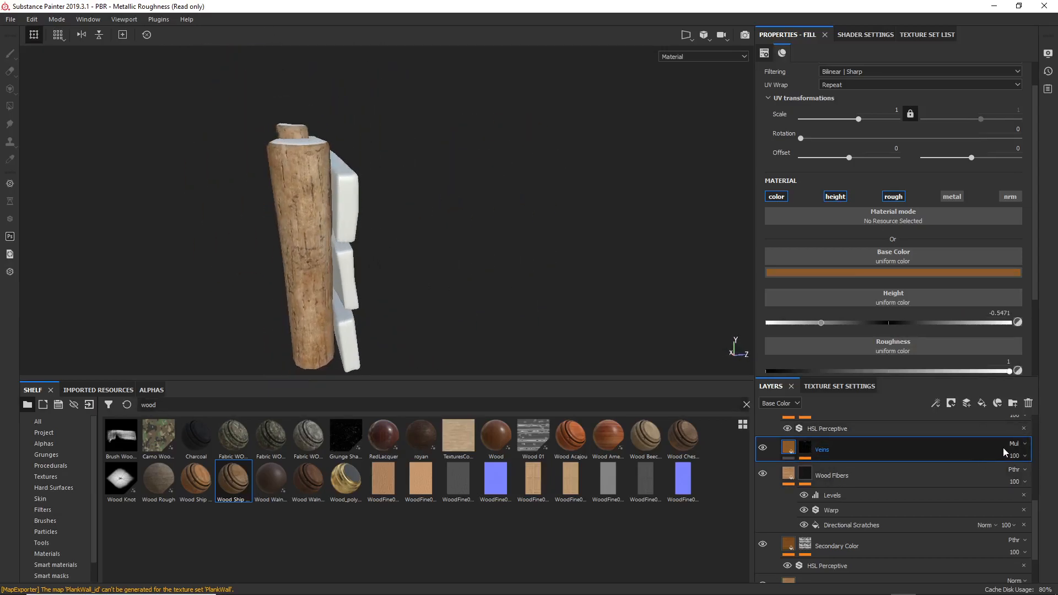
alt+right_drag(337, 259, 323, 320)
mouse_move(310, 182)
alt+right_down()
mouse_move(304, 200)
mouse_move(302, 185)
alt+right_up()
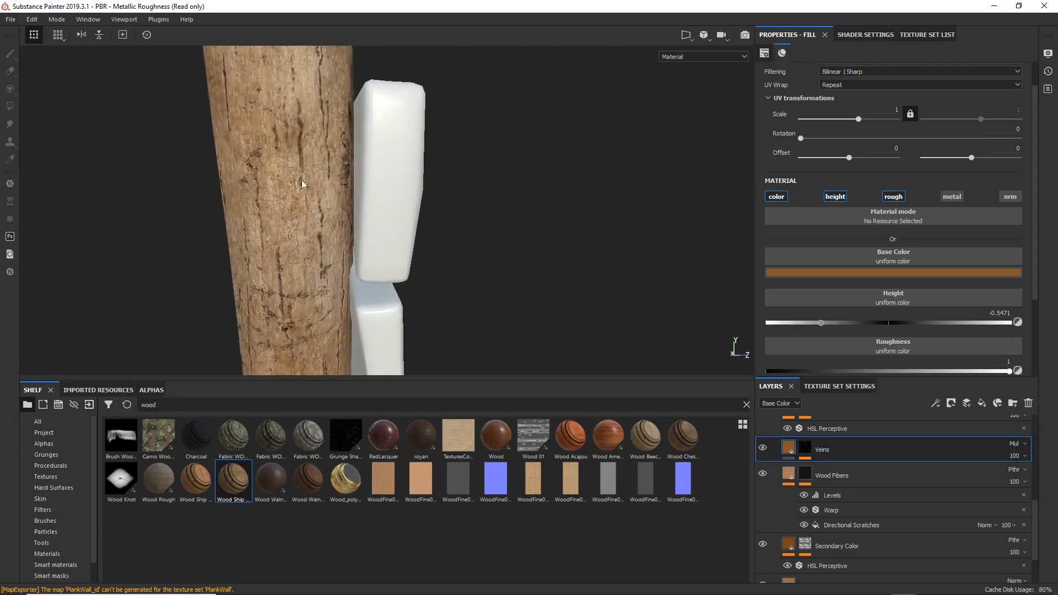
Try Normal blending for the Veins layer's base color and return it to Multiply
click(1015, 446)
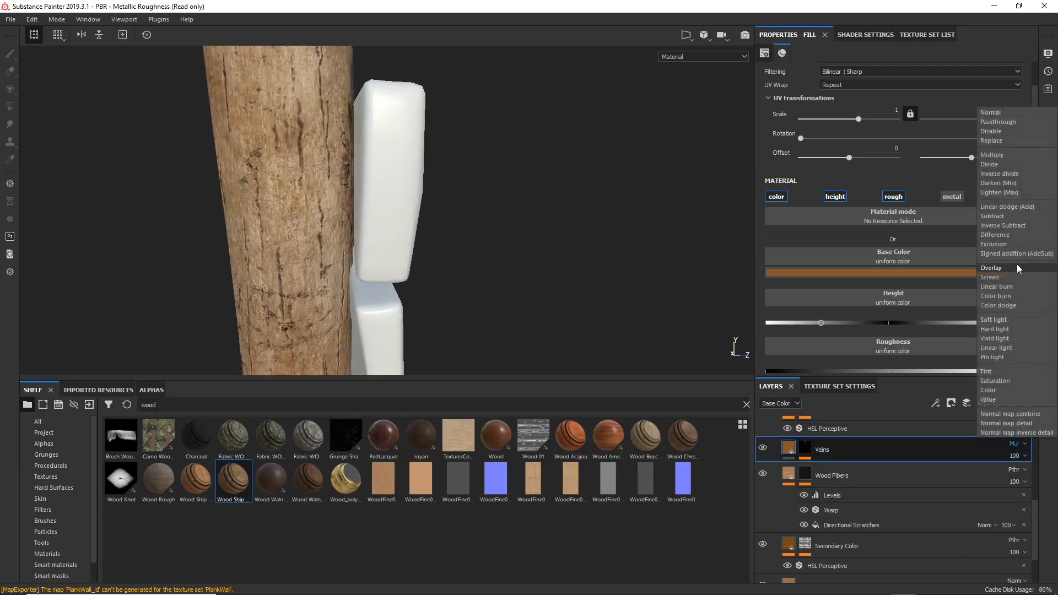
click(1002, 118)
alt+drag(400, 134, 342, 157)
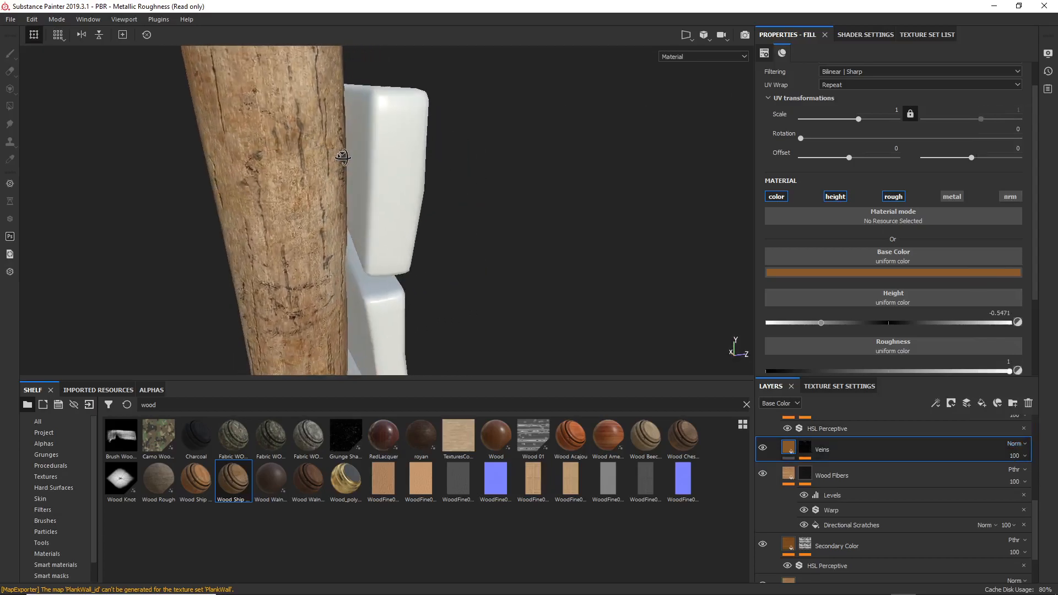
click(1016, 447)
click(1015, 158)
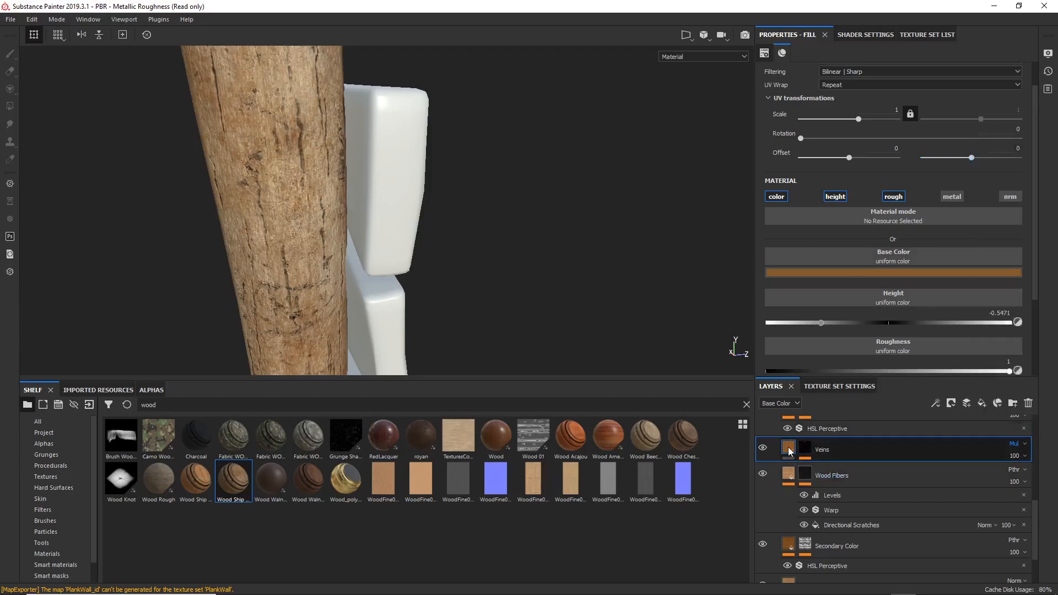
Lower the Veins layer's base color opacity to 85 and check both fence posts
click(1015, 457)
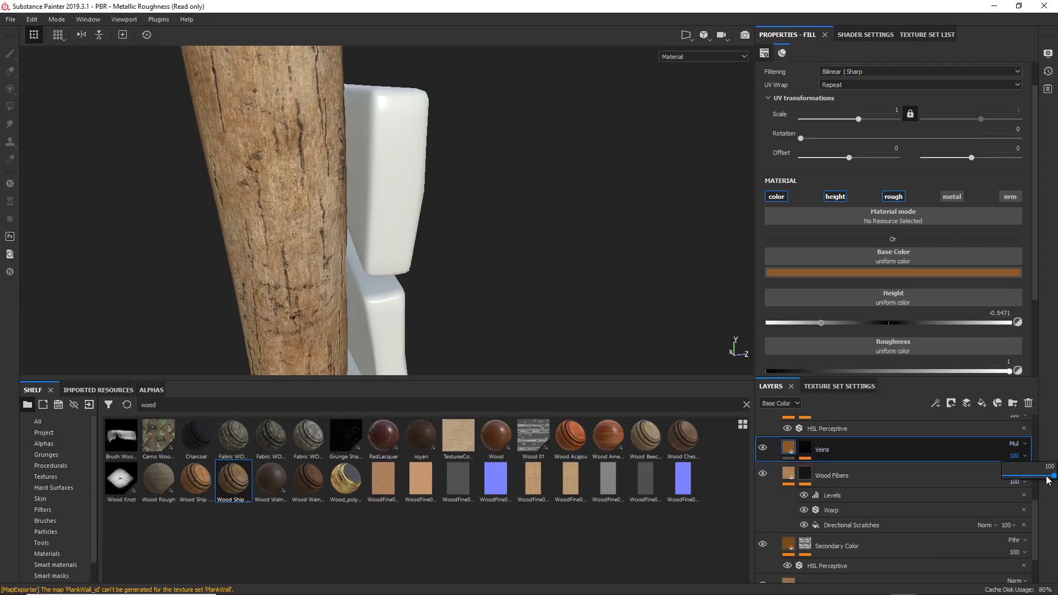
mouse_move(1047, 478)
mouse_down()
mouse_move(984, 477)
mouse_move(1053, 475)
mouse_up()
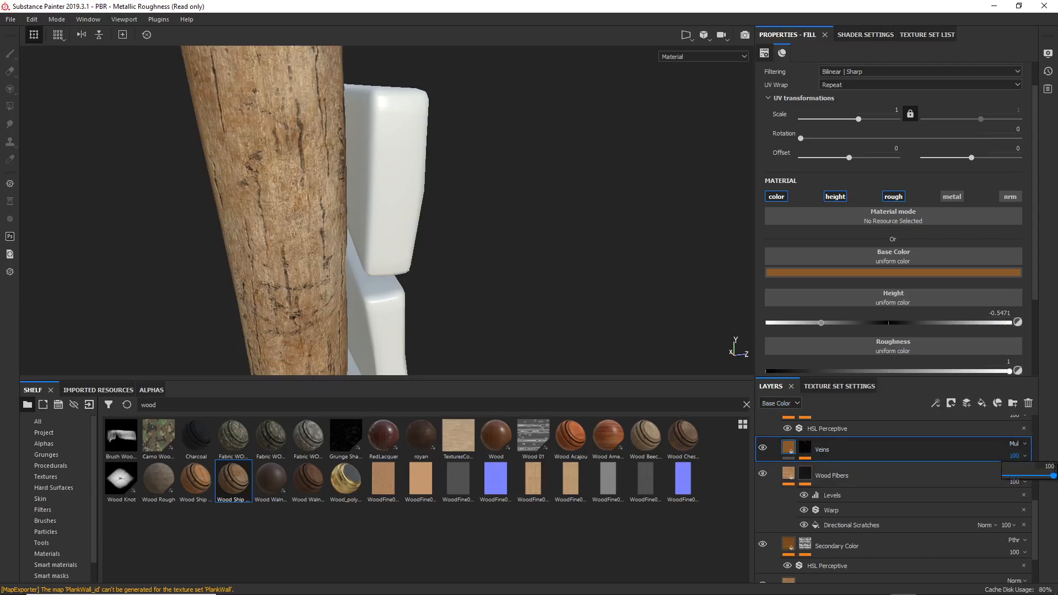
alt+right_drag(238, 237, 347, 210)
alt+drag(347, 211, 373, 220)
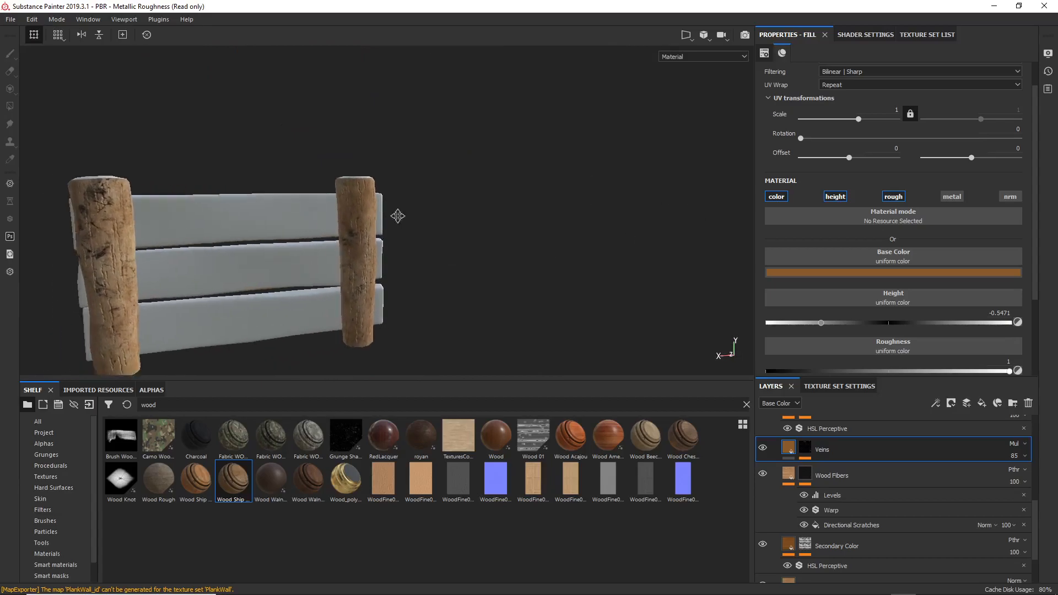
alt+middle_drag(373, 220, 582, 225)
alt+right_drag(349, 235, 400, 354)
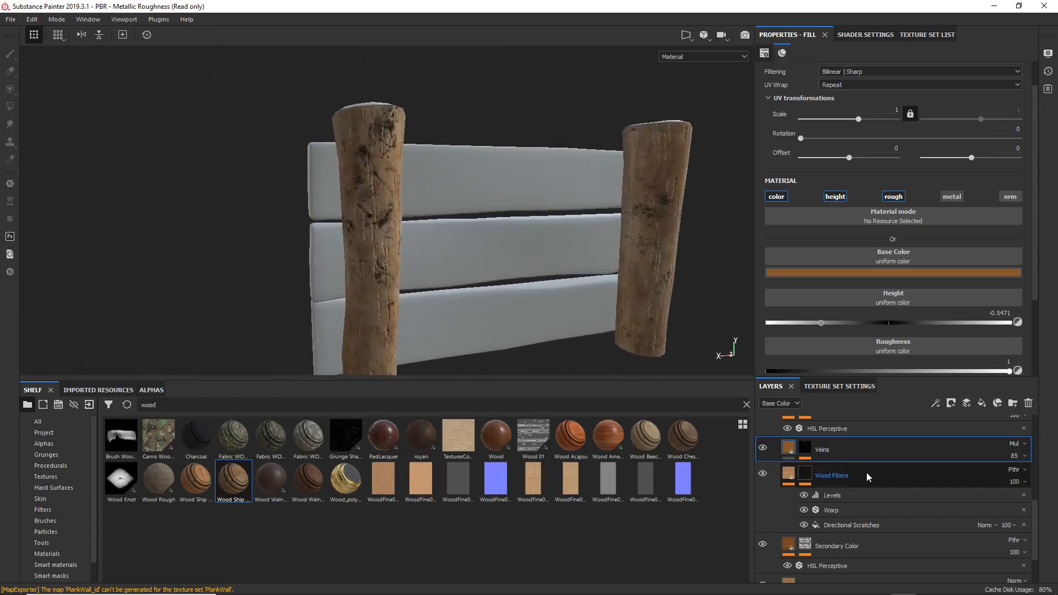
Inspect the Dust layer's effect on the posts and adjust the level of the mg_dust generator in its mask
scroll(831, 427, up, 3)
scroll(837, 484, up, 3)
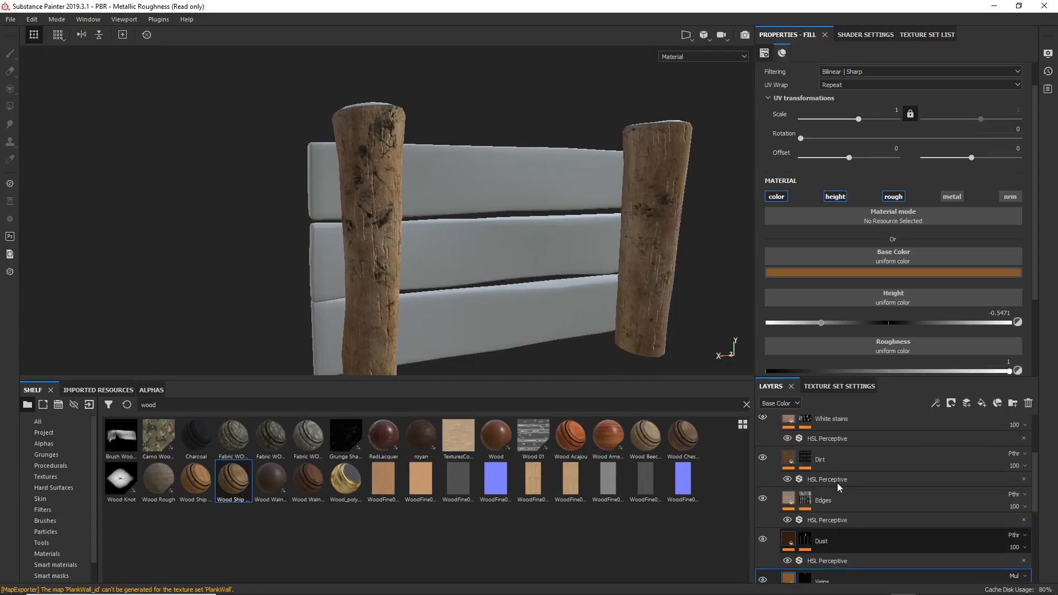
scroll(826, 510, down, 1)
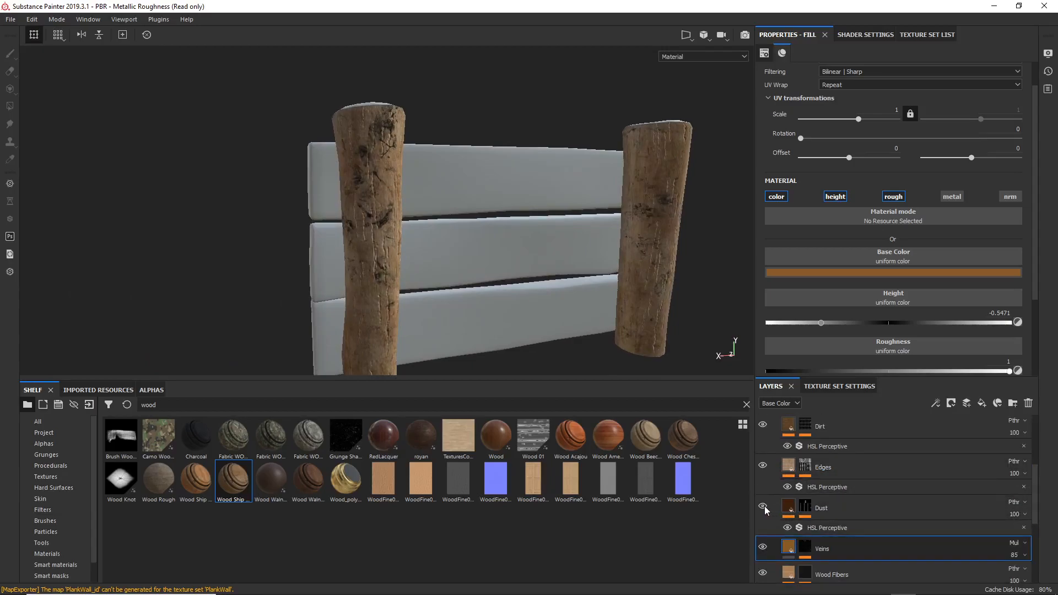
alt+drag(572, 246, 487, 303)
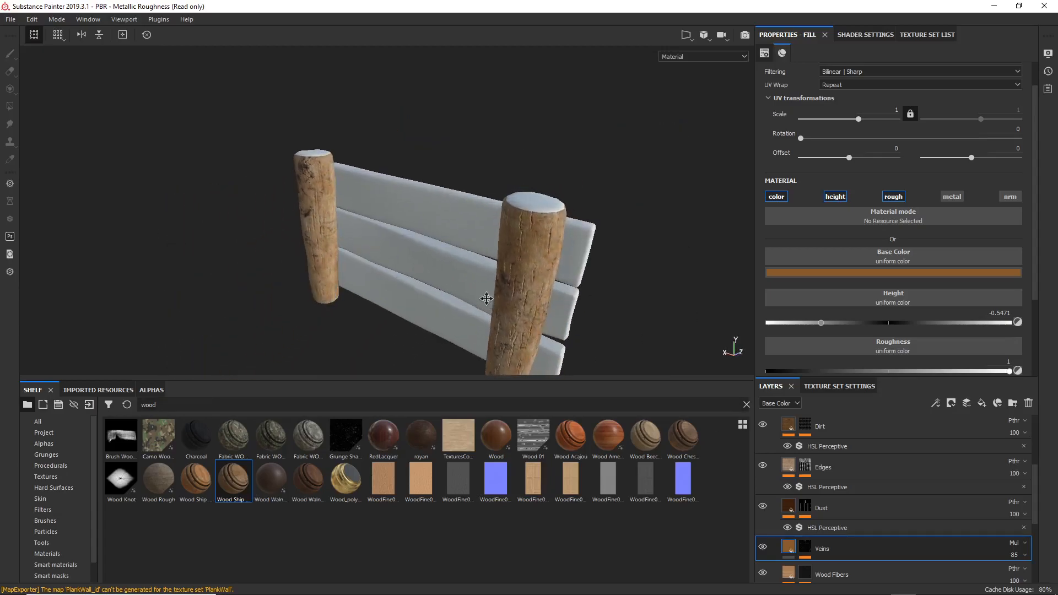
alt+middle_drag(487, 303, 322, 236)
alt+right_drag(322, 237, 346, 306)
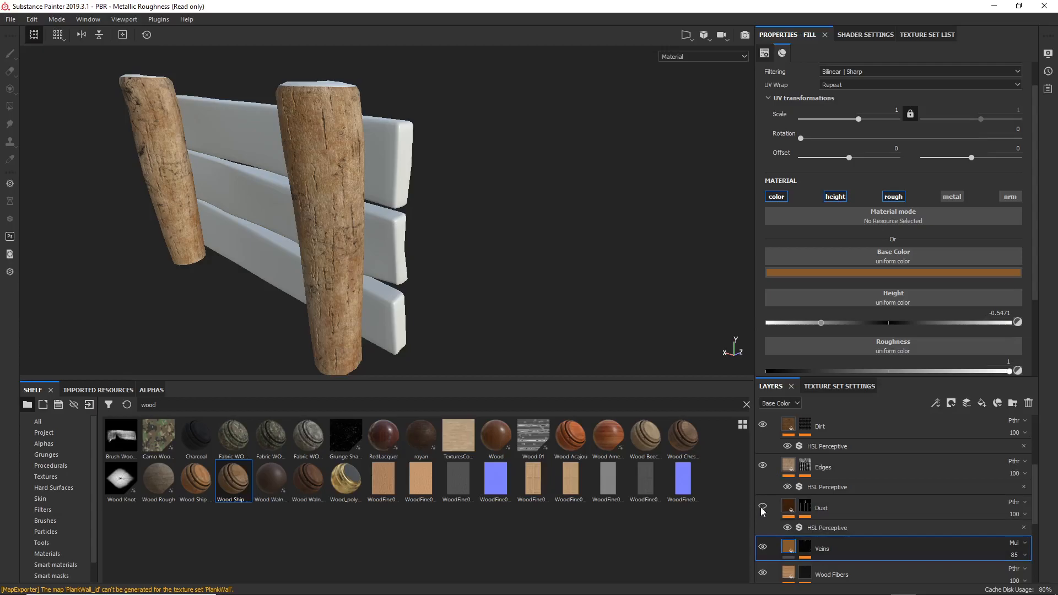
click(791, 506)
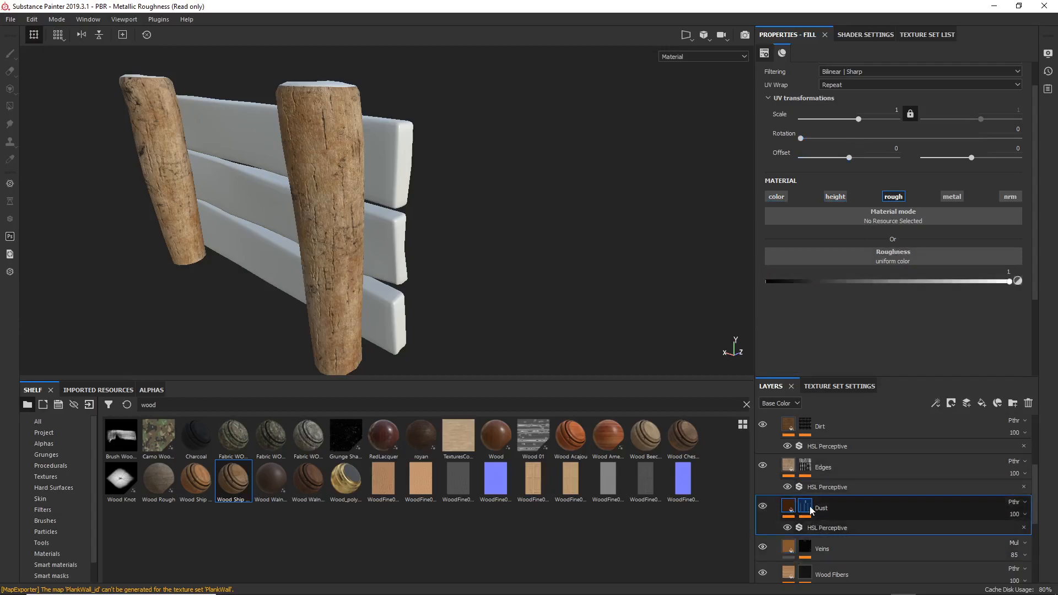
click(806, 507)
click(832, 525)
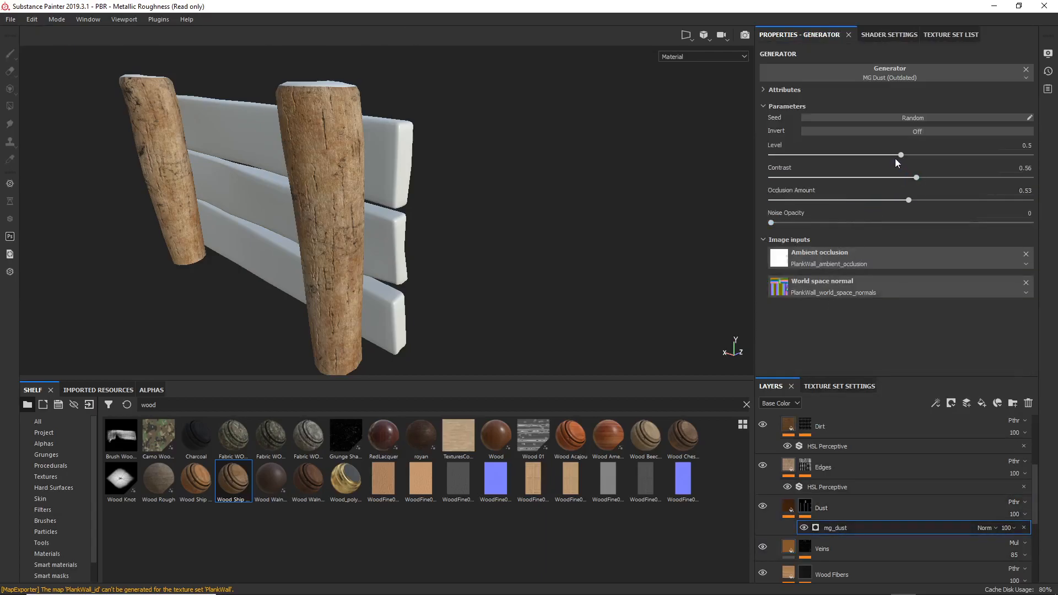
mouse_move(907, 156)
mouse_down()
mouse_move(1029, 156)
mouse_move(923, 161)
mouse_up()
click(805, 506)
click(788, 507)
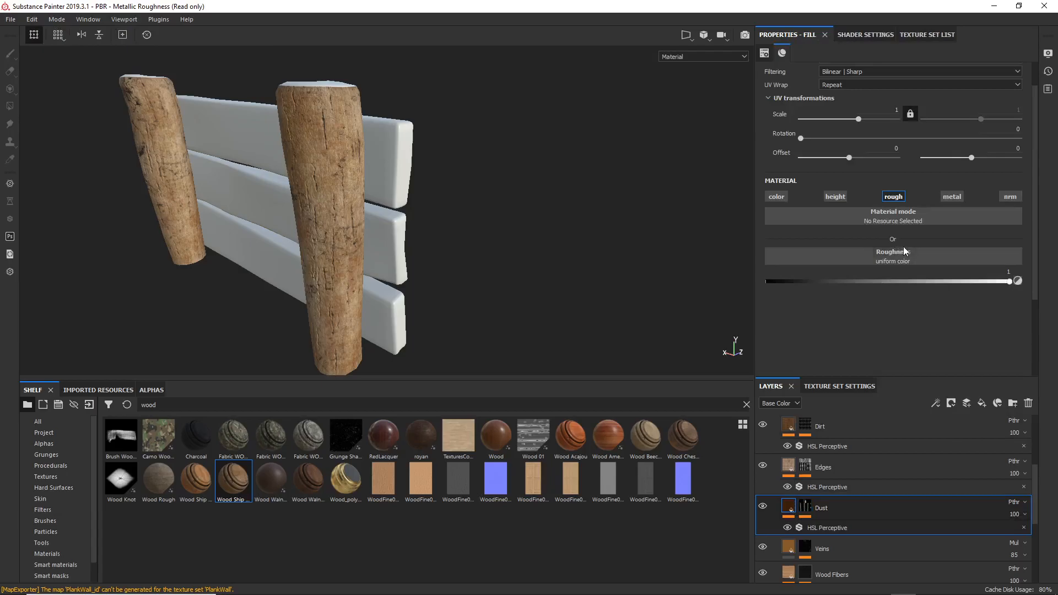
Compare the posts with the Edges layer hidden and shown, from close up and at different angles
alt+drag(309, 204, 331, 221)
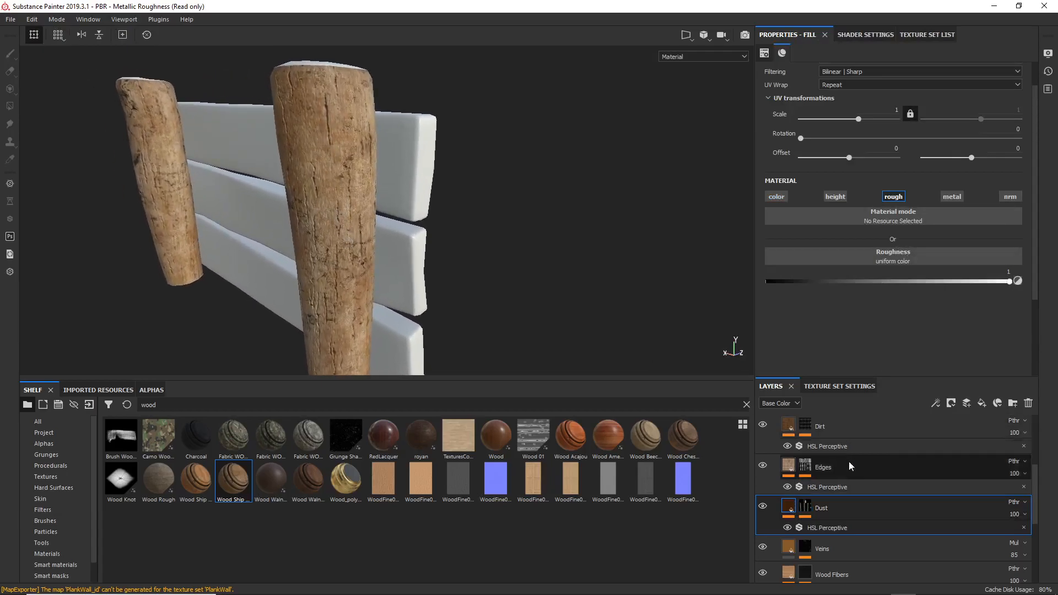
click(762, 466)
click(762, 466)
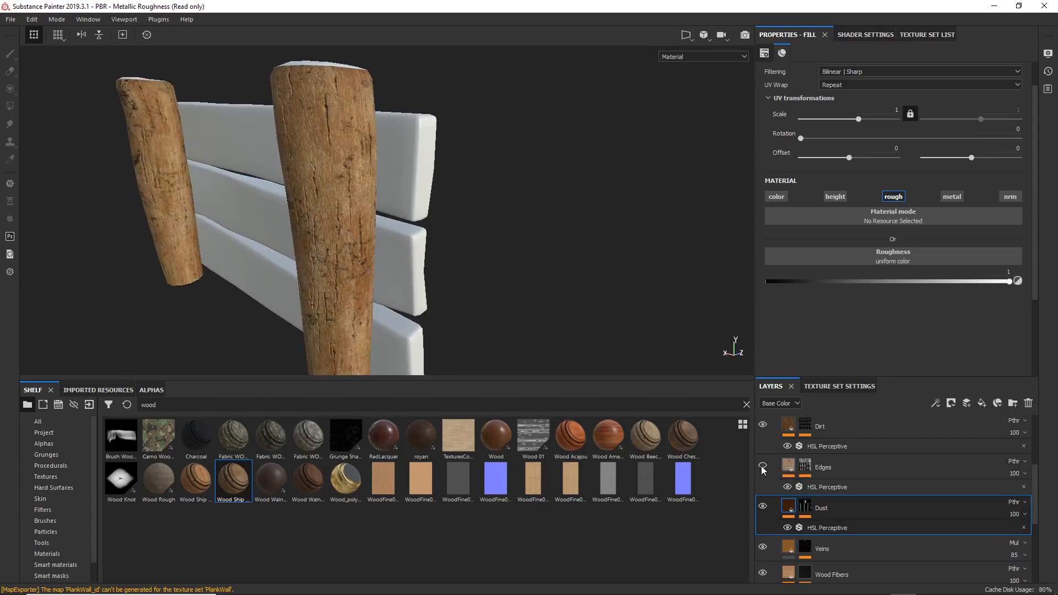
alt+drag(378, 282, 319, 246)
alt+right_drag(319, 241, 313, 85)
alt+drag(332, 189, 321, 210)
alt+right_drag(320, 210, 386, 309)
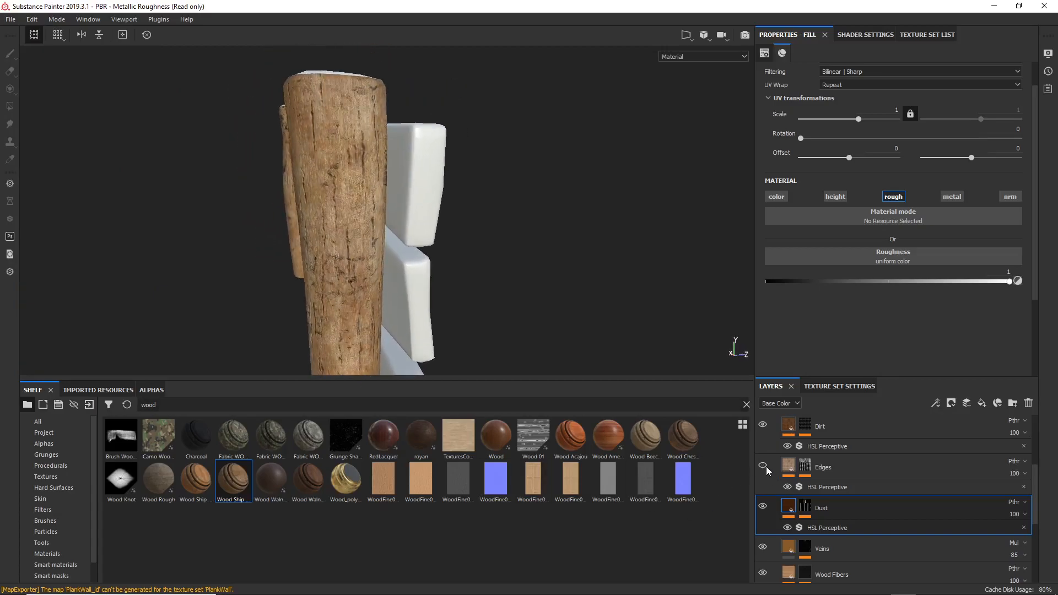
Set the global balance of the Curvature generator in the Edges mask to 0.32 and check the posts
click(805, 468)
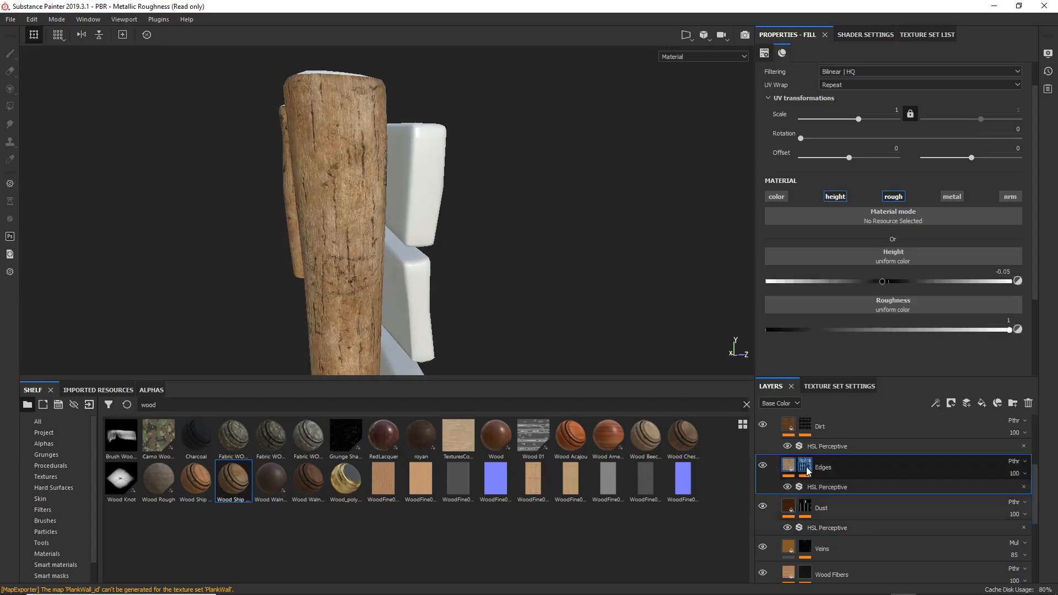
click(805, 468)
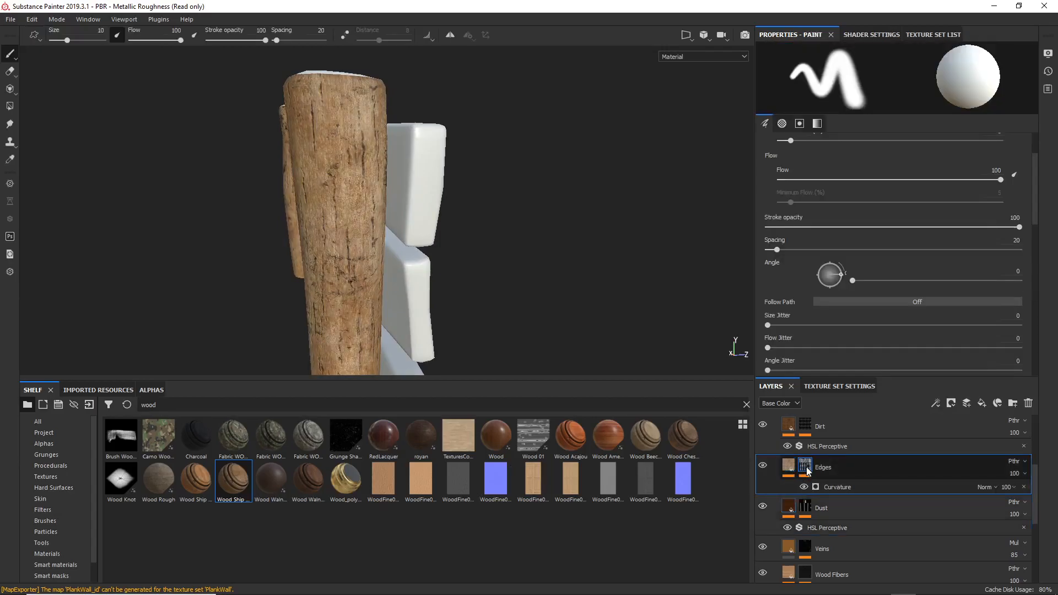
click(835, 485)
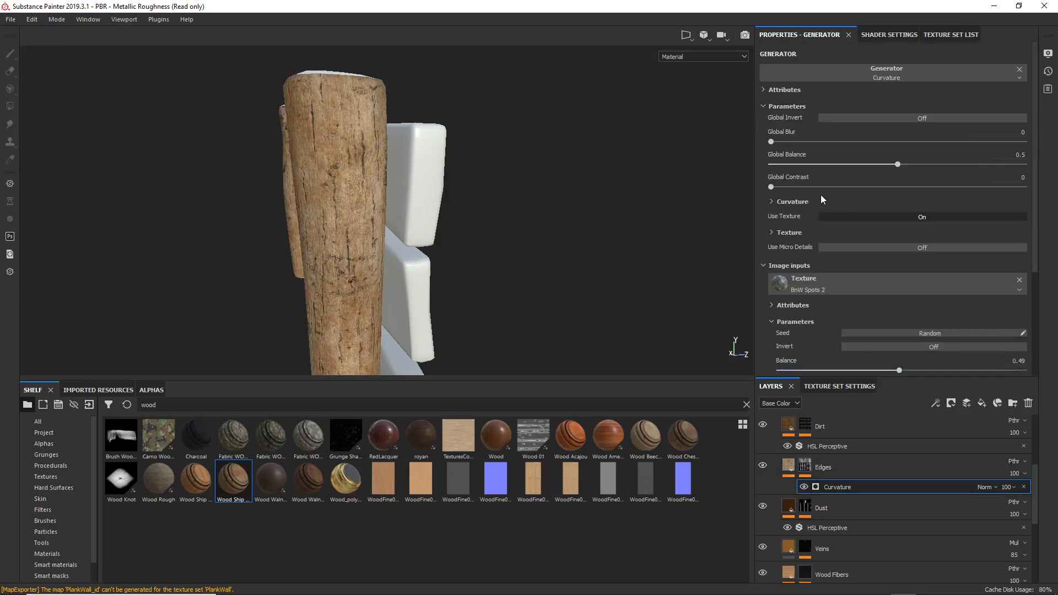
drag(887, 164, 851, 164)
scroll(333, 208, down, 4)
alt+drag(333, 208, 607, 201)
shift+right_drag(595, 235, 394, 229)
alt+drag(394, 230, 243, 236)
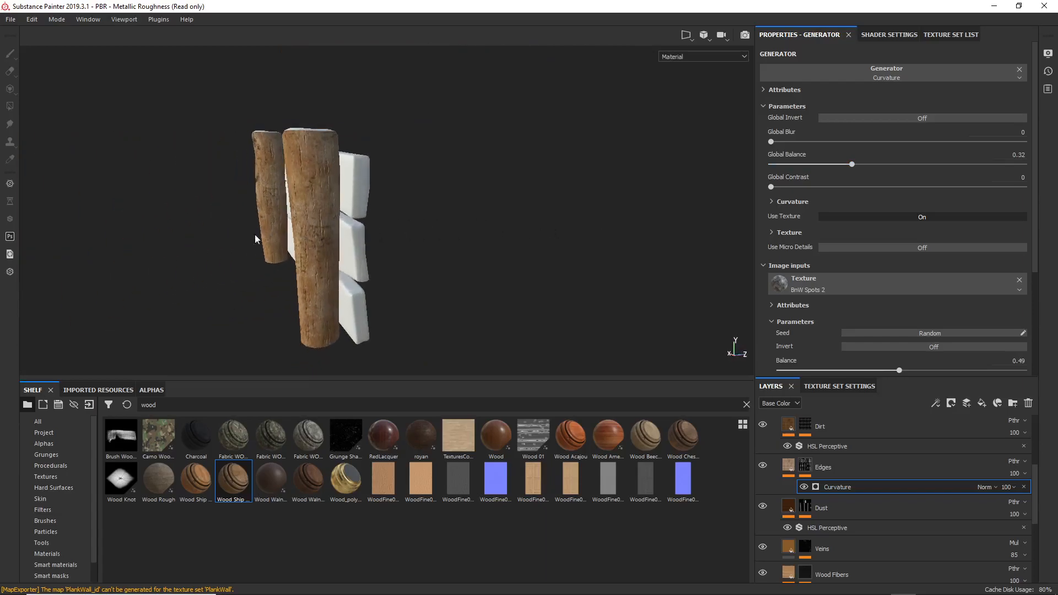
alt+right_drag(309, 239, 337, 308)
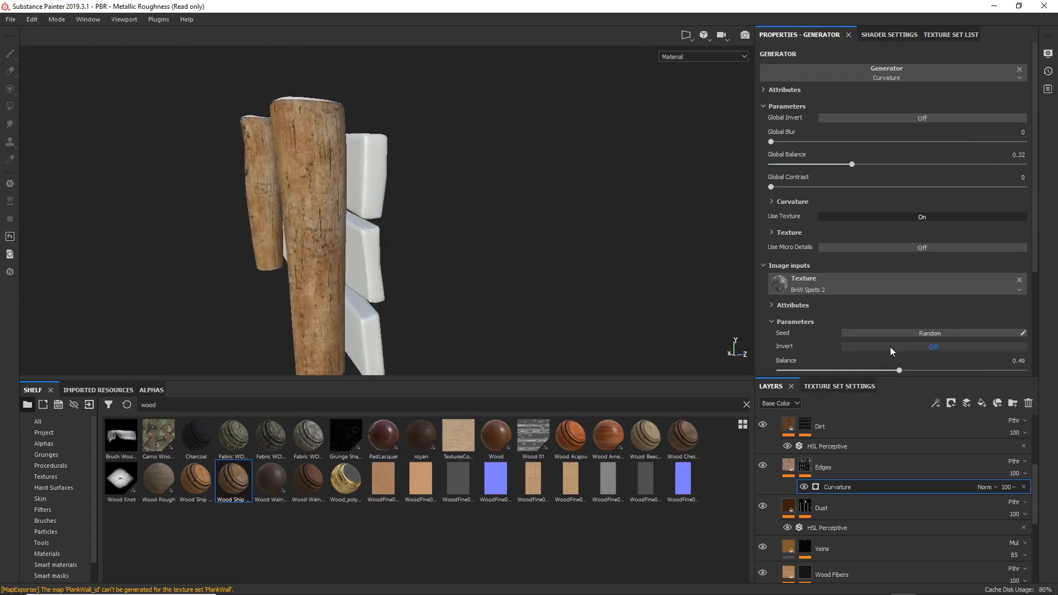
Compare the posts with and without the Dirt layer, and set the dirt level of its mask generator to 0.73
scroll(826, 463, up, 1)
click(763, 459)
click(764, 460)
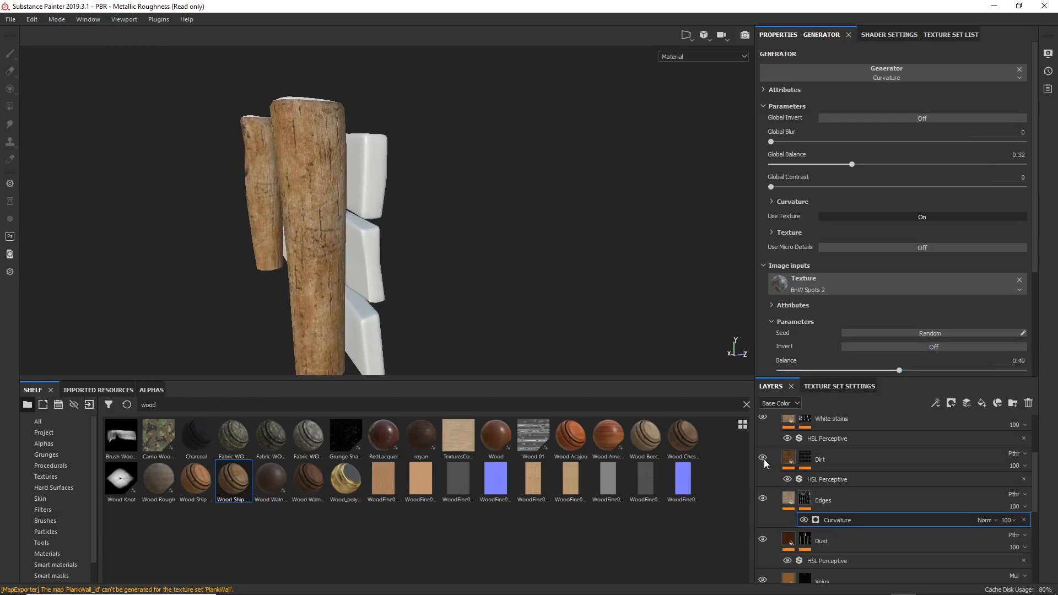
click(763, 459)
click(788, 463)
click(809, 459)
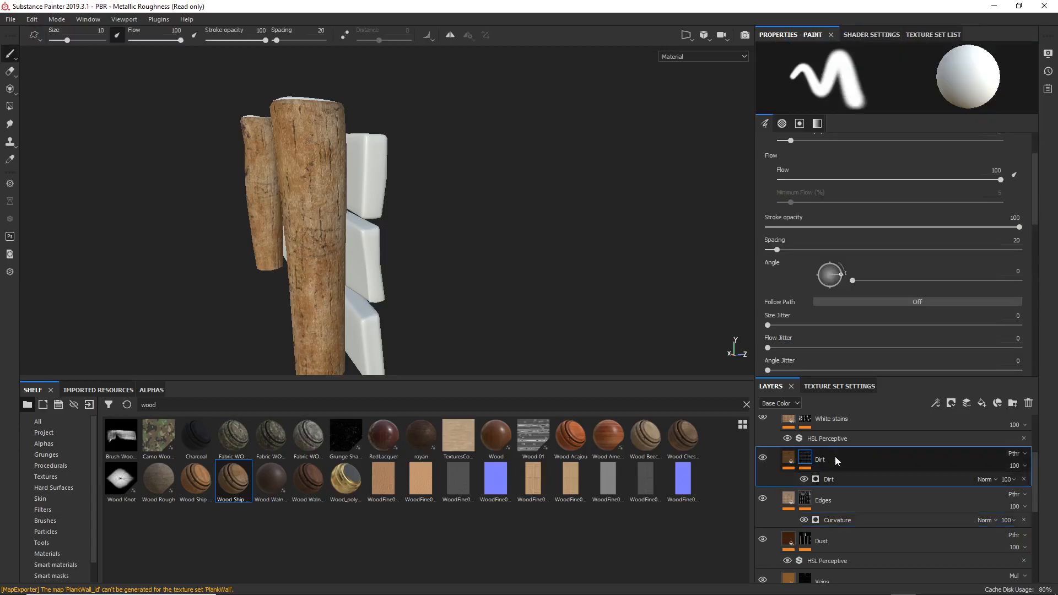
click(828, 478)
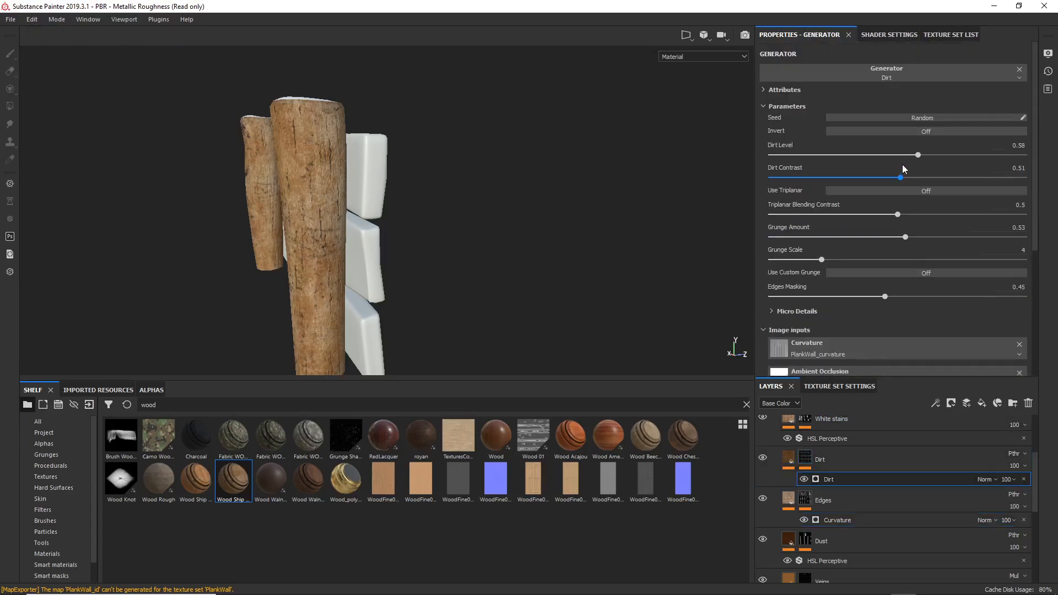
drag(918, 155, 954, 160)
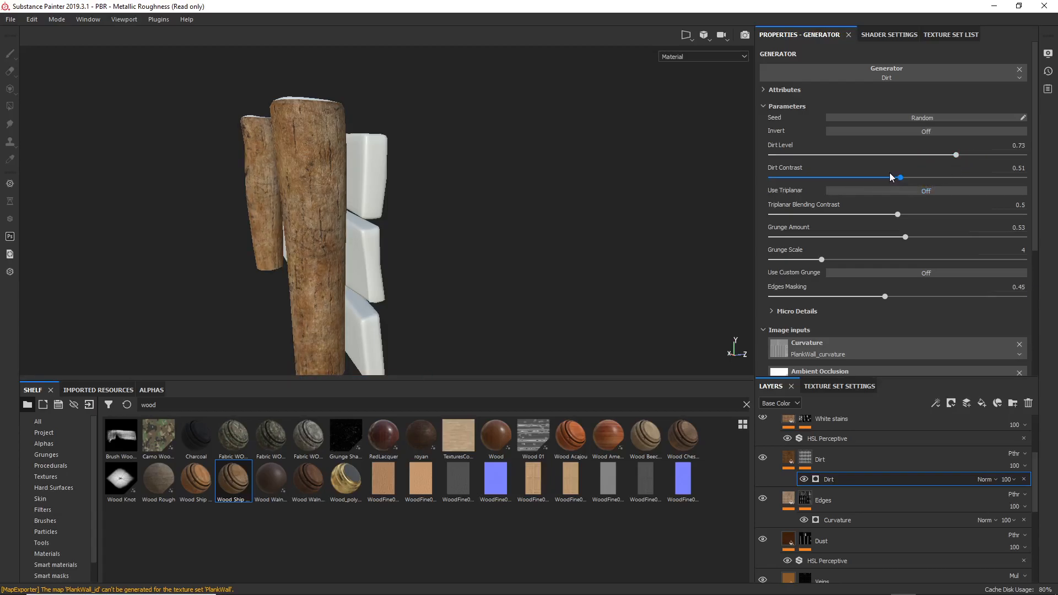
Set the dirt contrast to 0.47 and the grunge amount to 0.59 in the Dirt mask generator
drag(899, 182, 893, 180)
drag(911, 241, 924, 243)
alt+drag(225, 247, 276, 247)
shift+right_drag(276, 248, 312, 248)
alt+drag(311, 247, 714, 236)
shift+right_drag(628, 248, 586, 248)
alt+drag(599, 247, 406, 236)
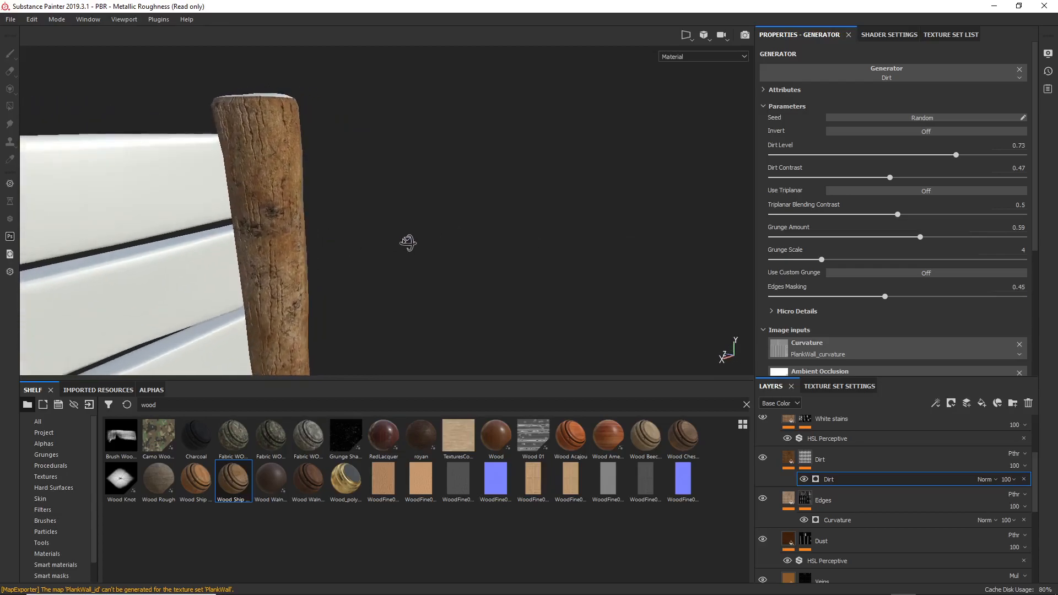
Inspect both posts from different angles and compare them with the Stains layer hidden and shown
scroll(766, 463, up, 1)
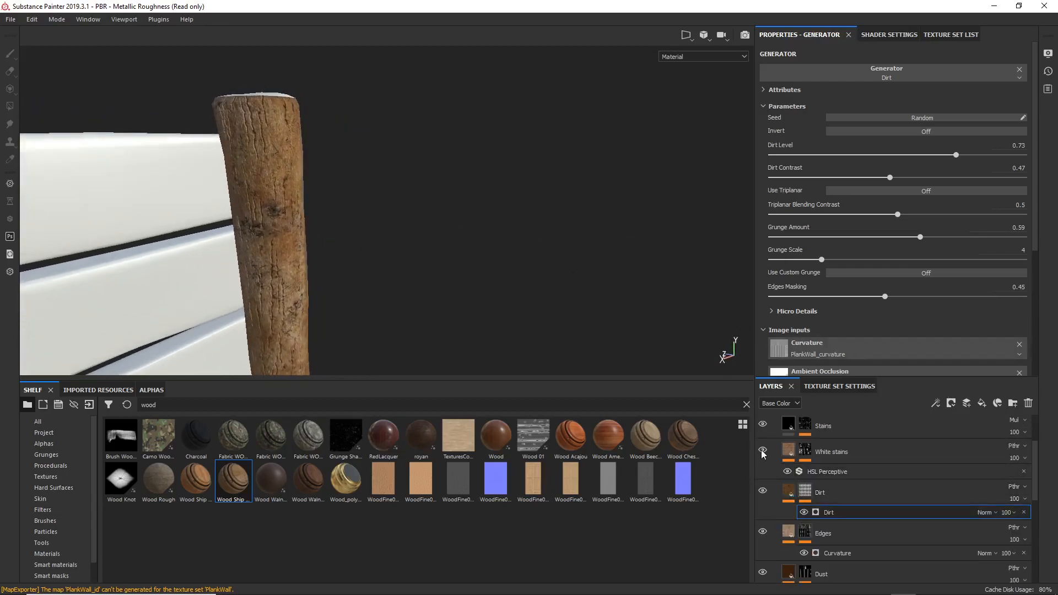
mouse_move(259, 272)
alt+mouse_down()
mouse_move(328, 288)
mouse_move(405, 285)
mouse_move(38, 293)
mouse_move(238, 270)
alt+mouse_up()
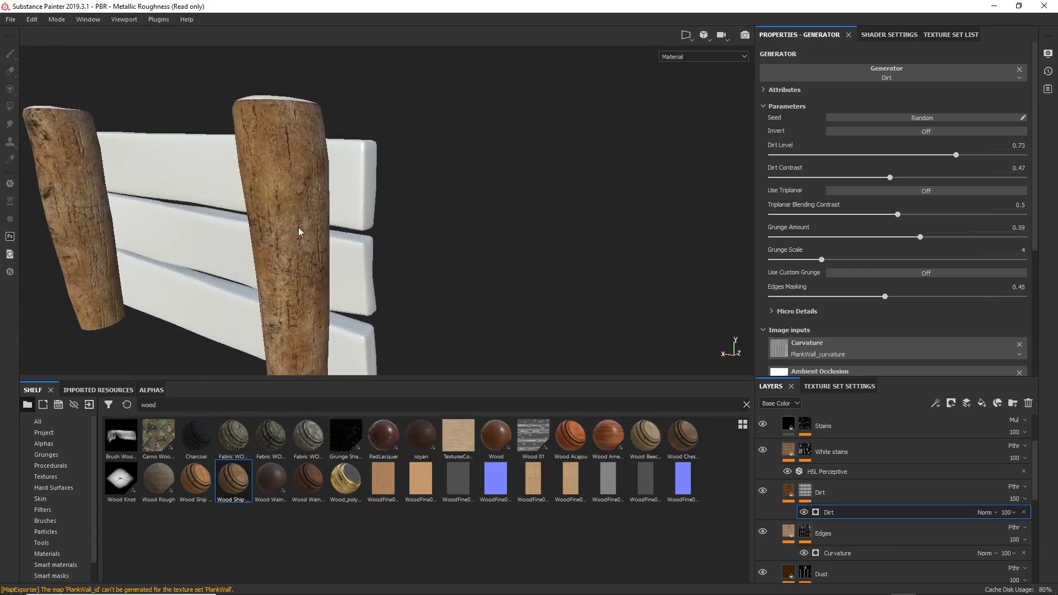
alt+middle_drag(265, 215, 275, 211)
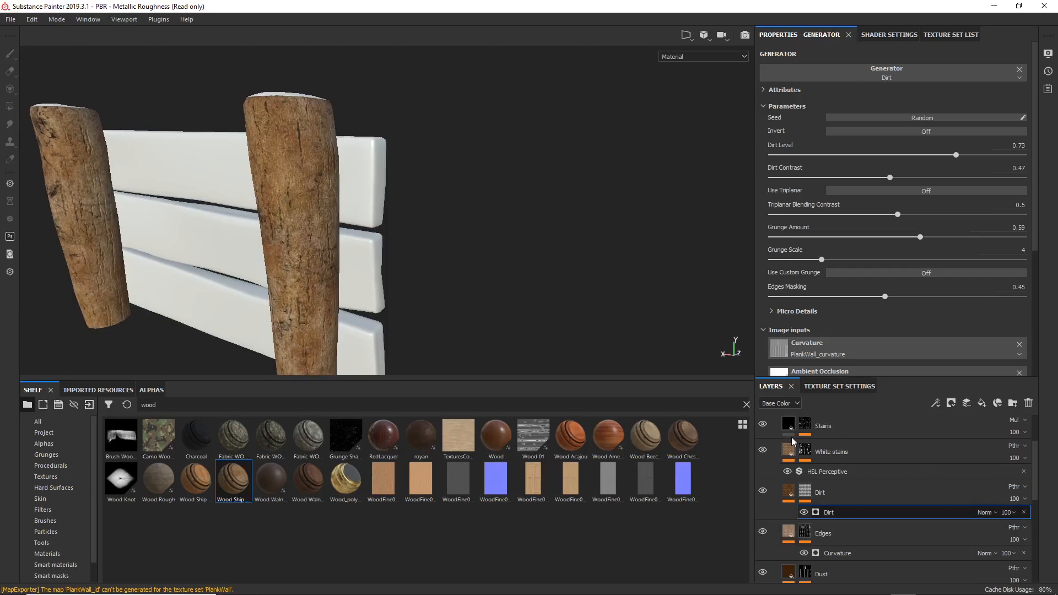
scroll(765, 424, up, 2)
click(765, 425)
click(765, 425)
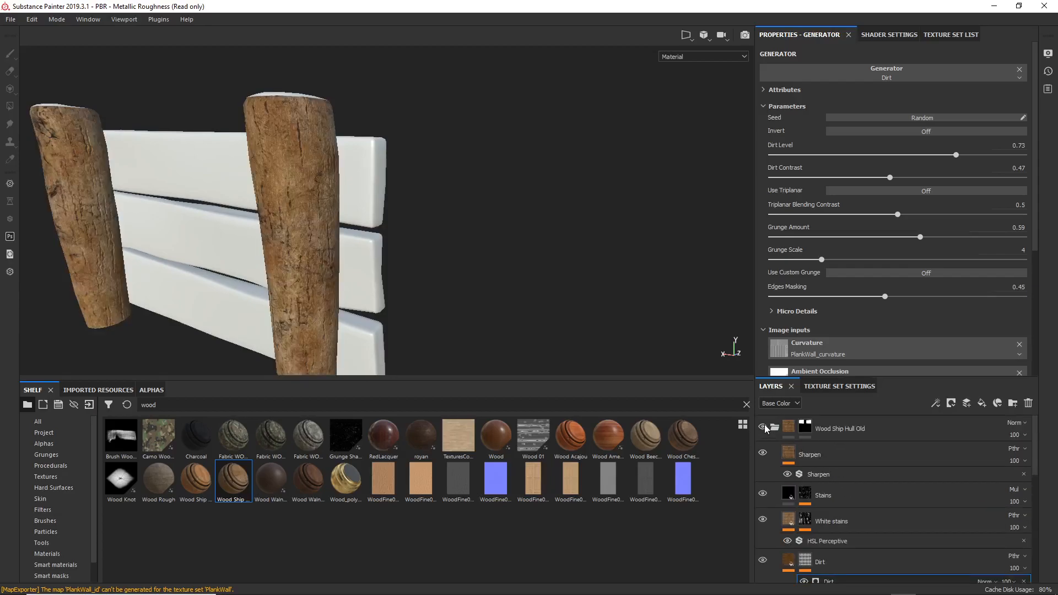
click(763, 494)
click(763, 493)
Hide the Stains layer of the post wood material and check the posts from several sides
alt+drag(289, 258, 624, 250)
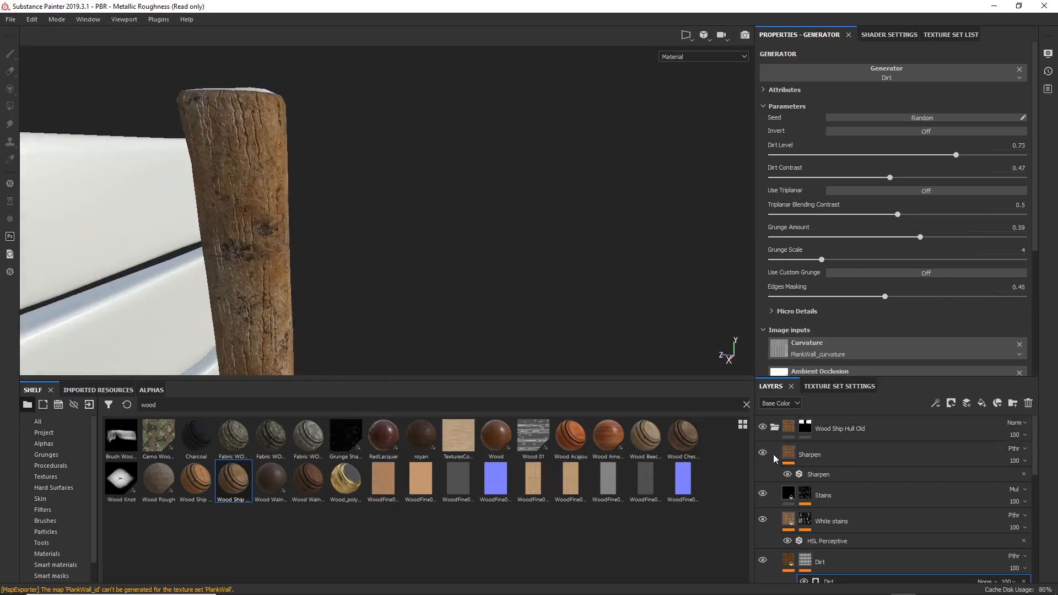
click(762, 494)
alt+drag(281, 225, 165, 220)
alt+drag(308, 236, 224, 212)
alt+right_drag(225, 216, 231, 89)
alt+drag(301, 236, 259, 254)
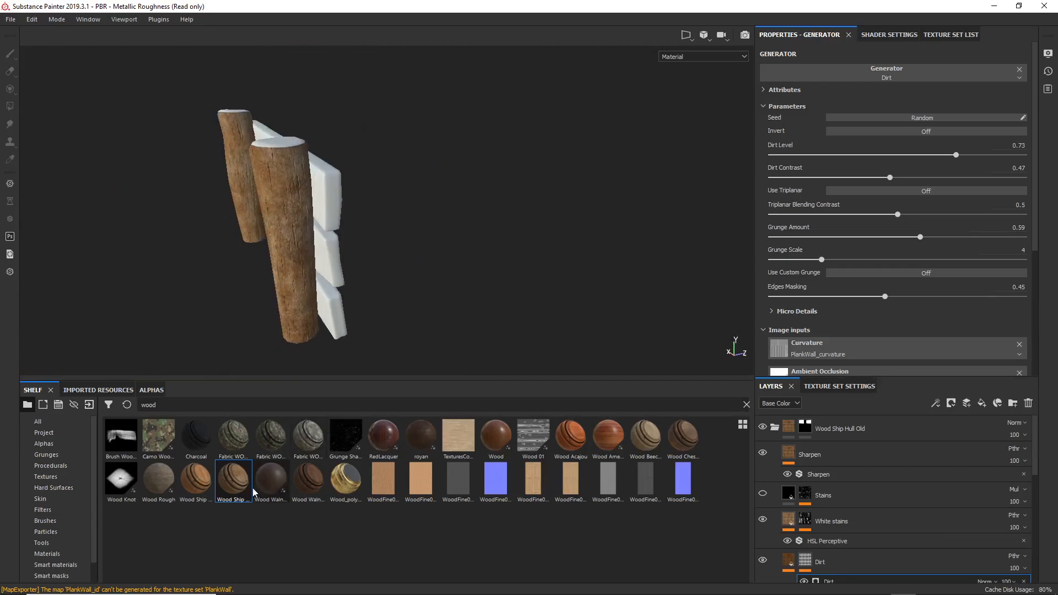
shift+right_drag(296, 194, 313, 247)
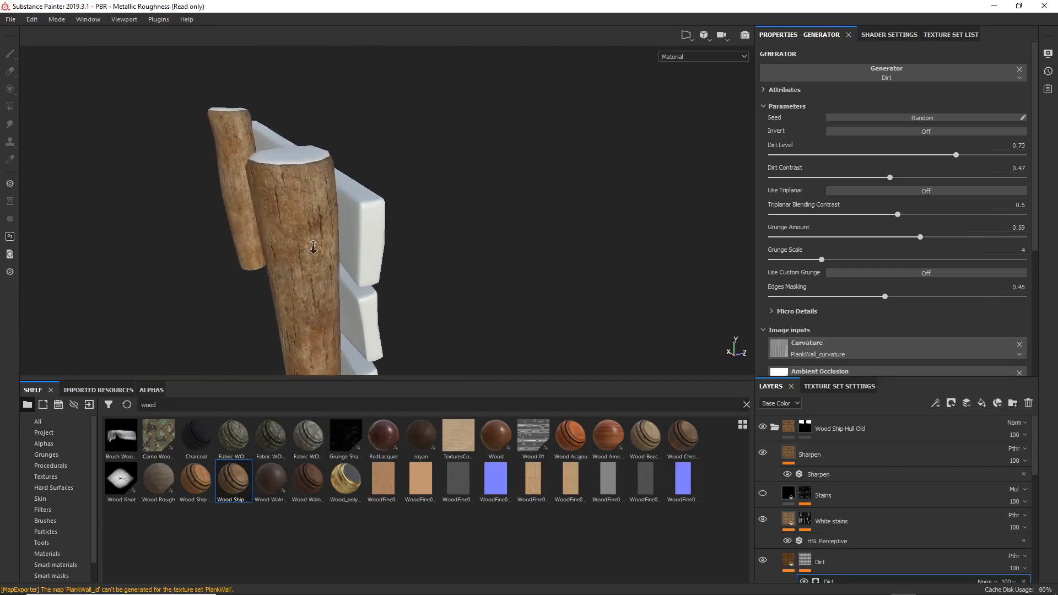
alt+drag(313, 247, 242, 233)
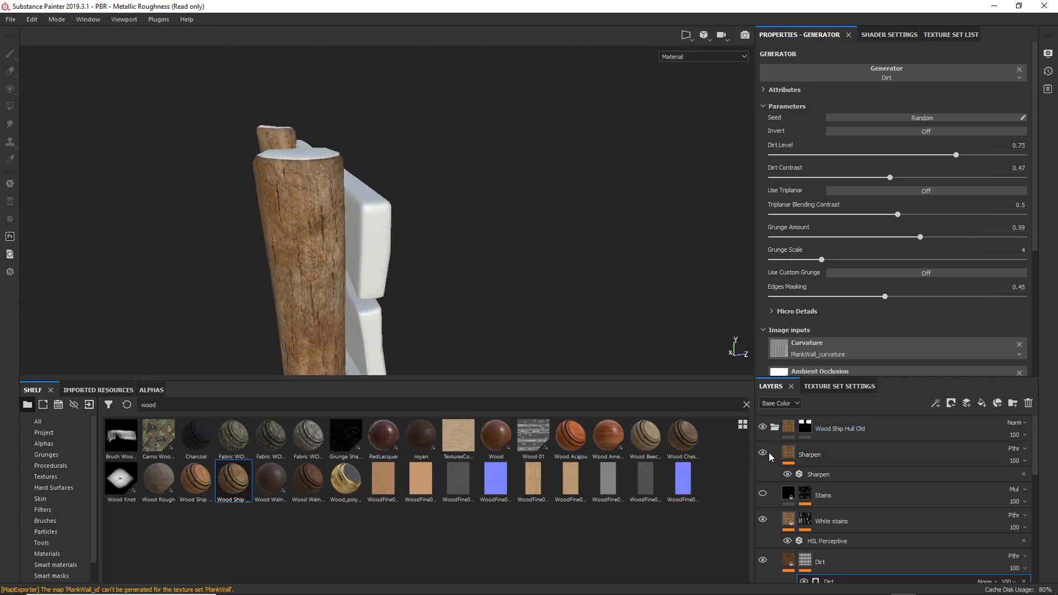
Compare the near post with the Sharpen layer hidden and shown, from close up and further away
alt+right_drag(334, 251, 347, 398)
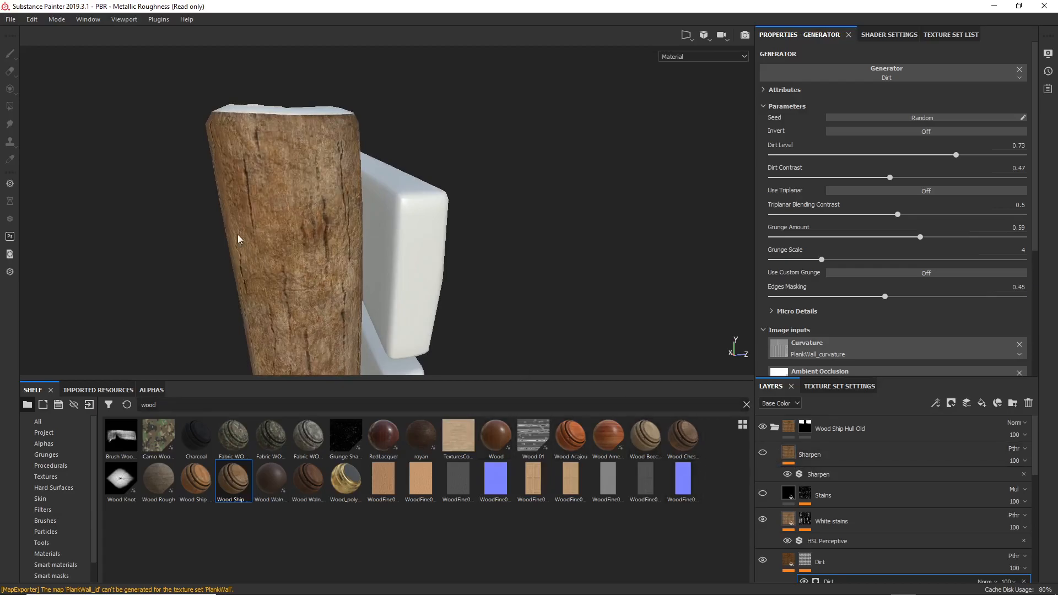
alt+drag(246, 249, 215, 231)
alt+right_drag(336, 212, 310, 145)
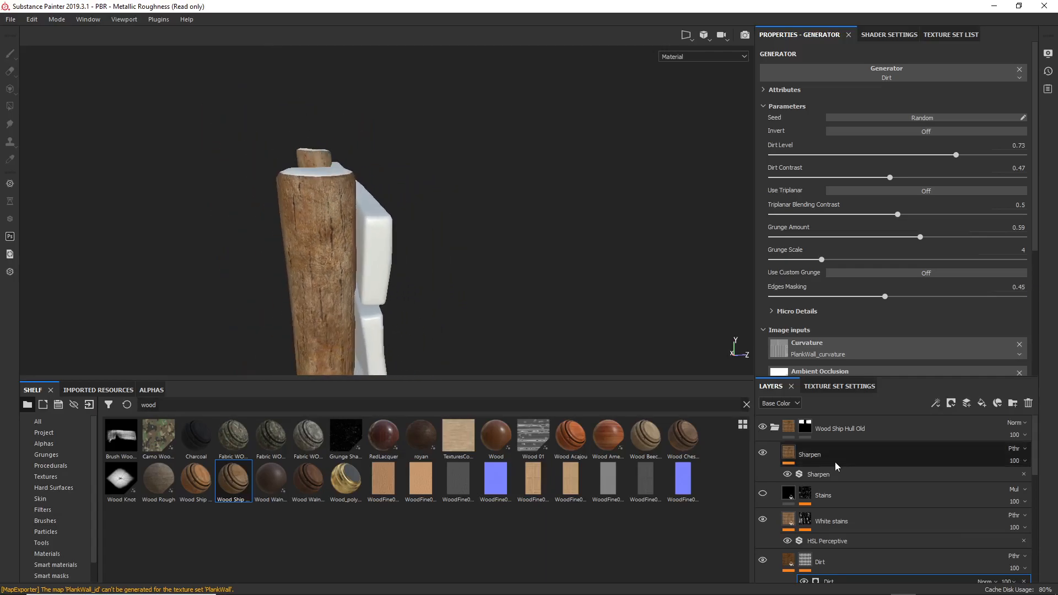
Try a Sharpen Intensity of 0.8 on the Sharpen filter, check the post up close, and restore the intensity to 0.25
click(821, 473)
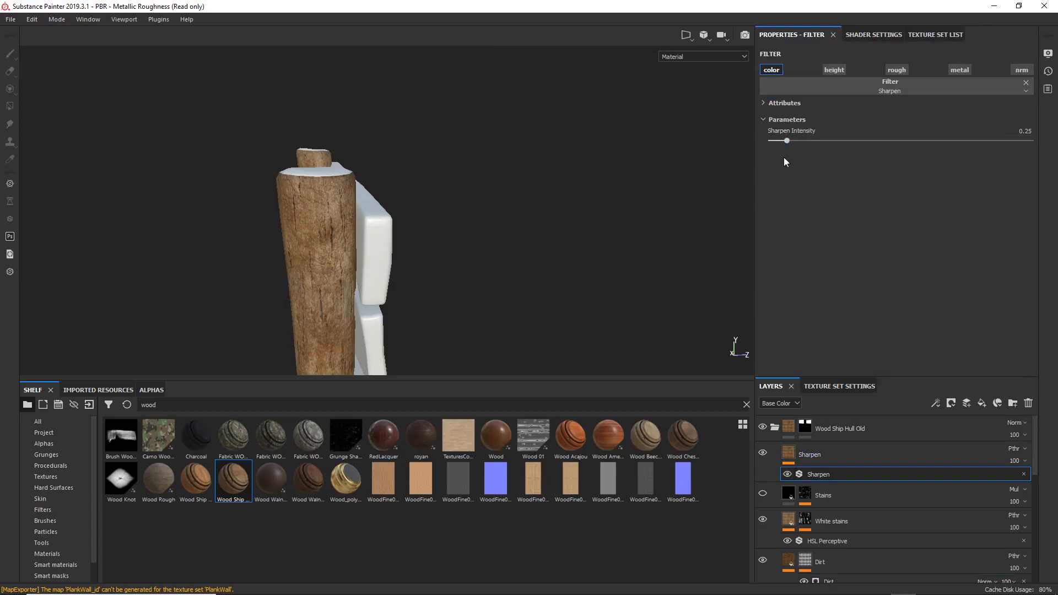
click(1016, 131)
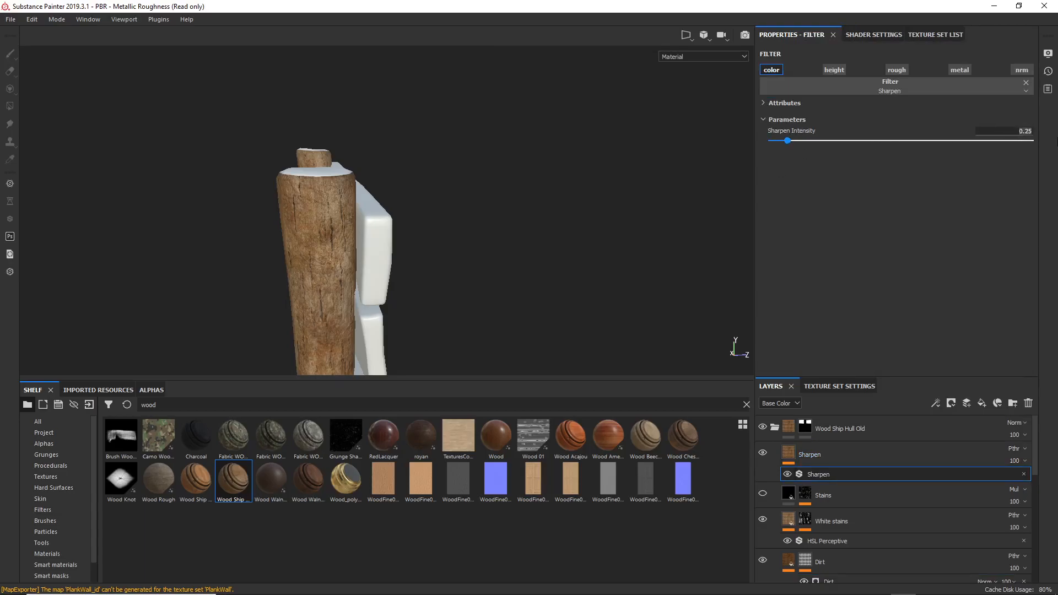
text(.8)
key(Return)
alt+right_drag(255, 217, 337, 375)
click(1016, 132)
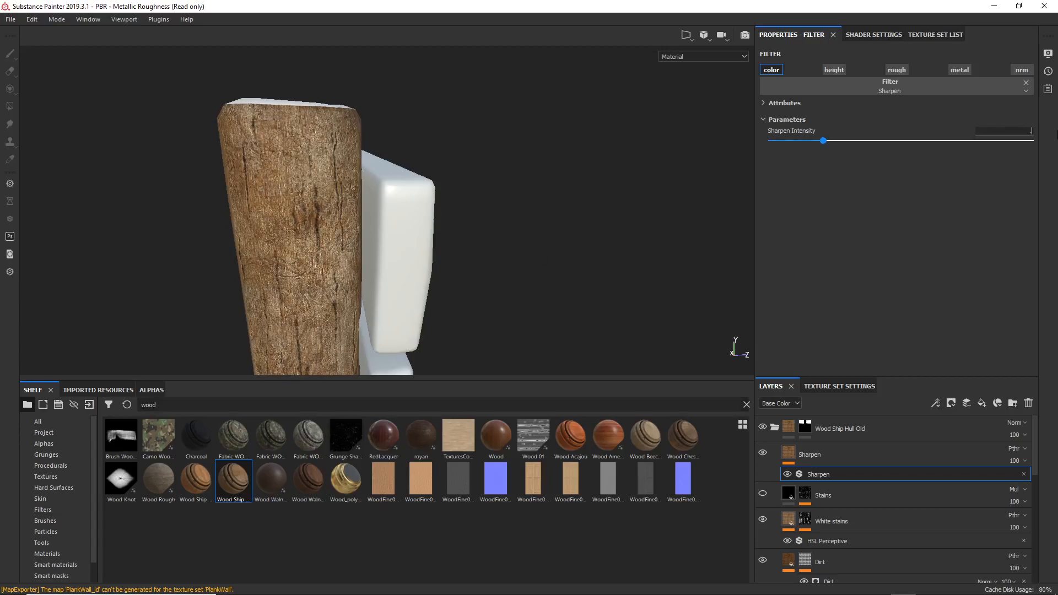
key(Return)
click(1031, 131)
text(.25)
key(Return)
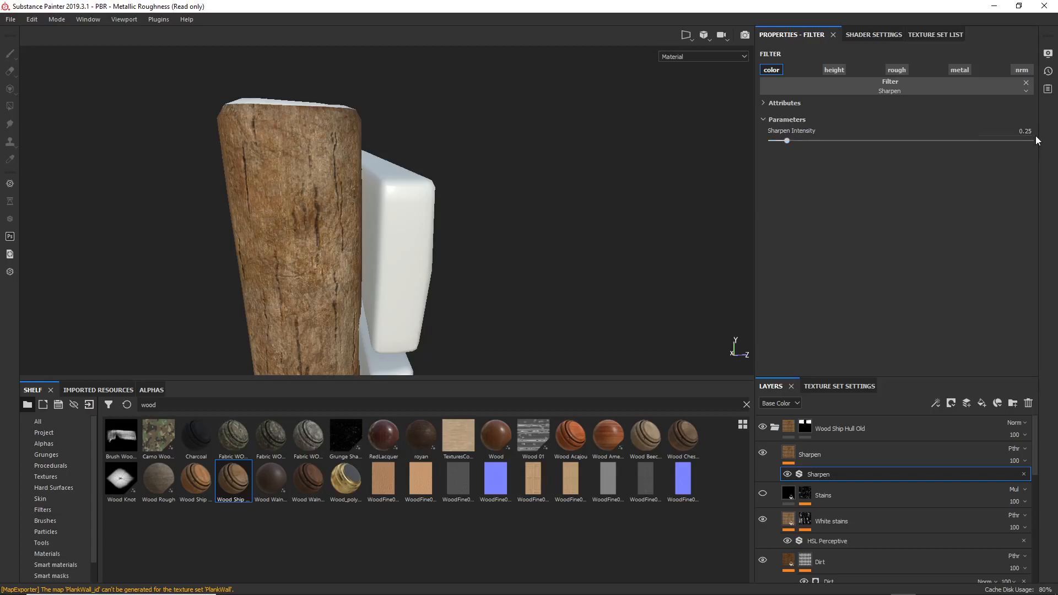
Duplicate the masked Wood Ship Hull Old folder and give the copy on top a fresh black mask
scroll(366, 244, down, 5)
alt+drag(358, 243, 342, 279)
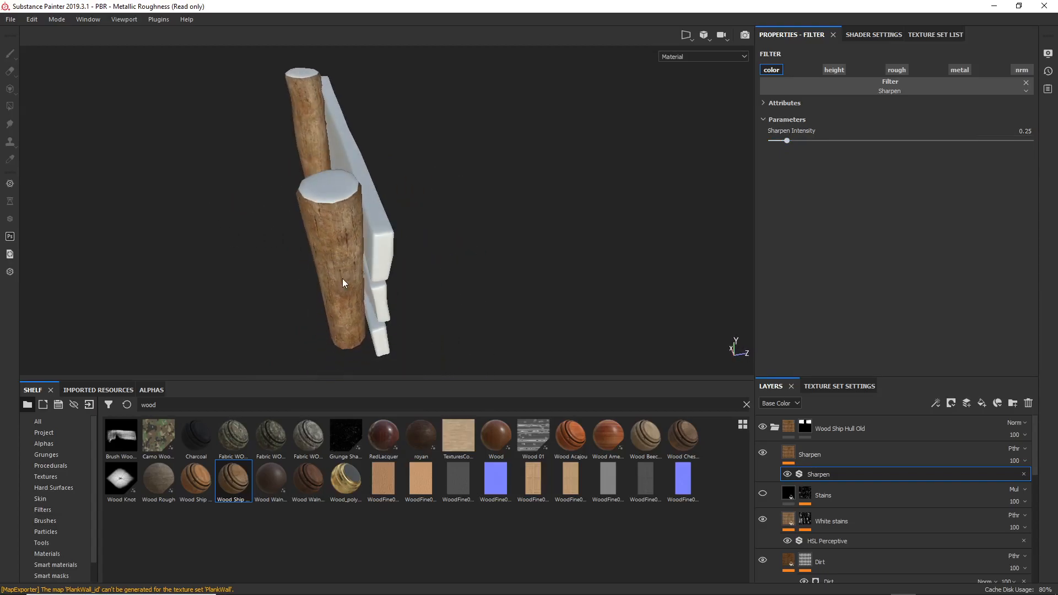
scroll(306, 210, up, 4)
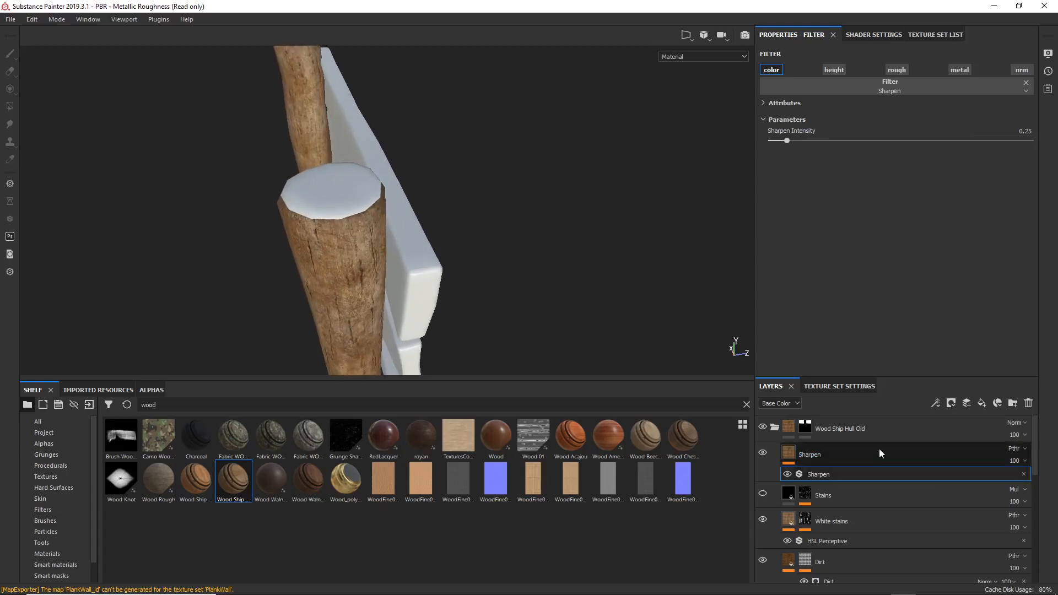
click(775, 428)
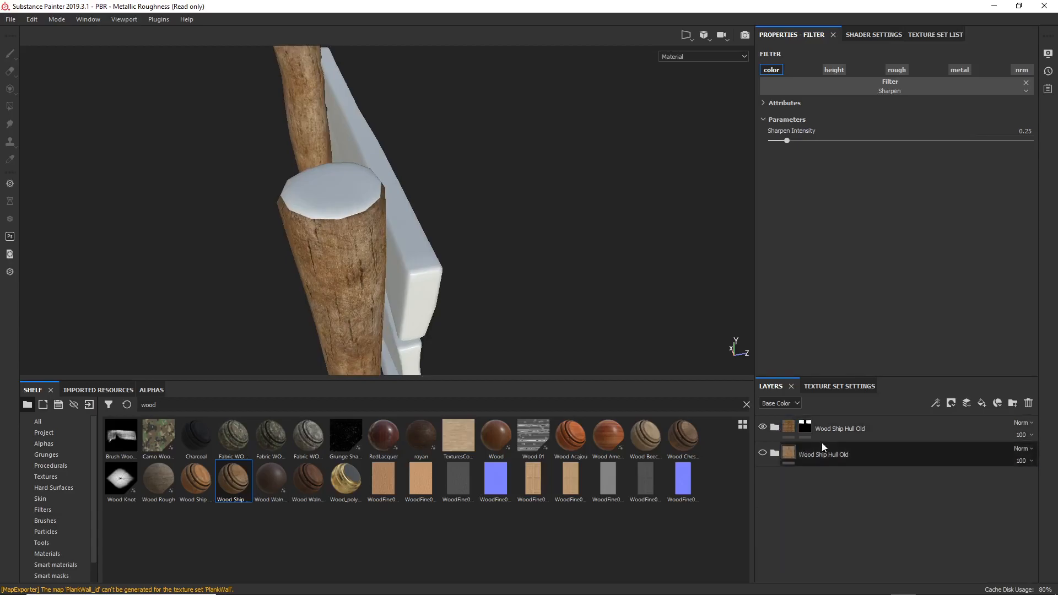
click(831, 429)
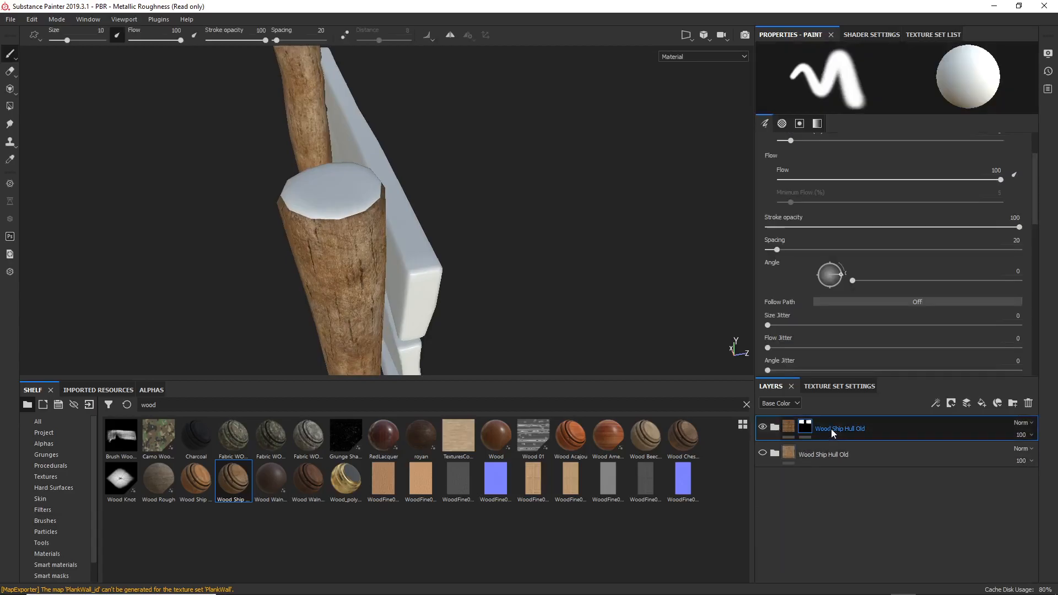
key(ctrl+d)
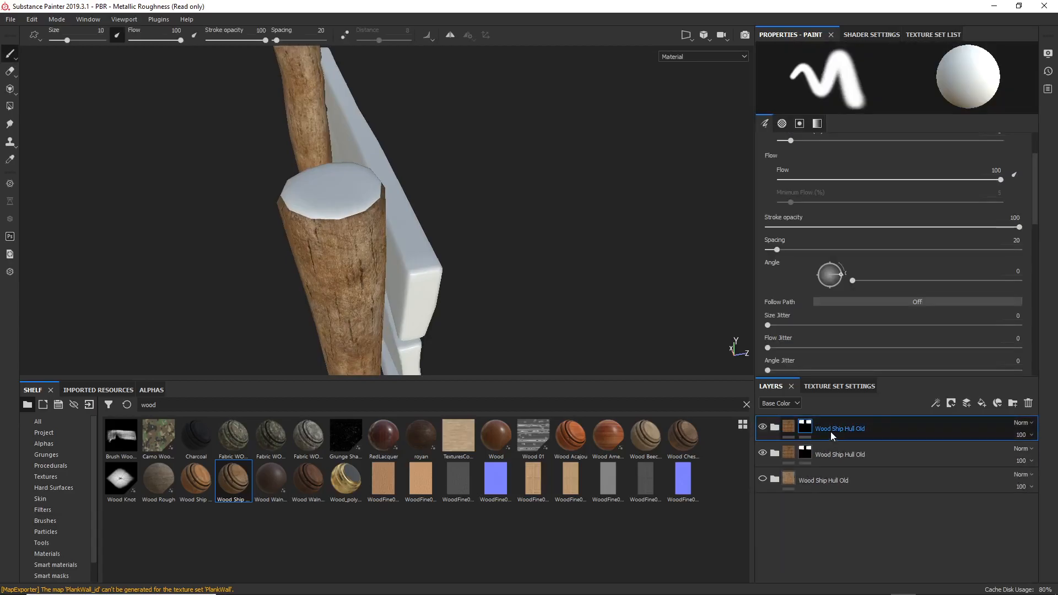
right_click(809, 426)
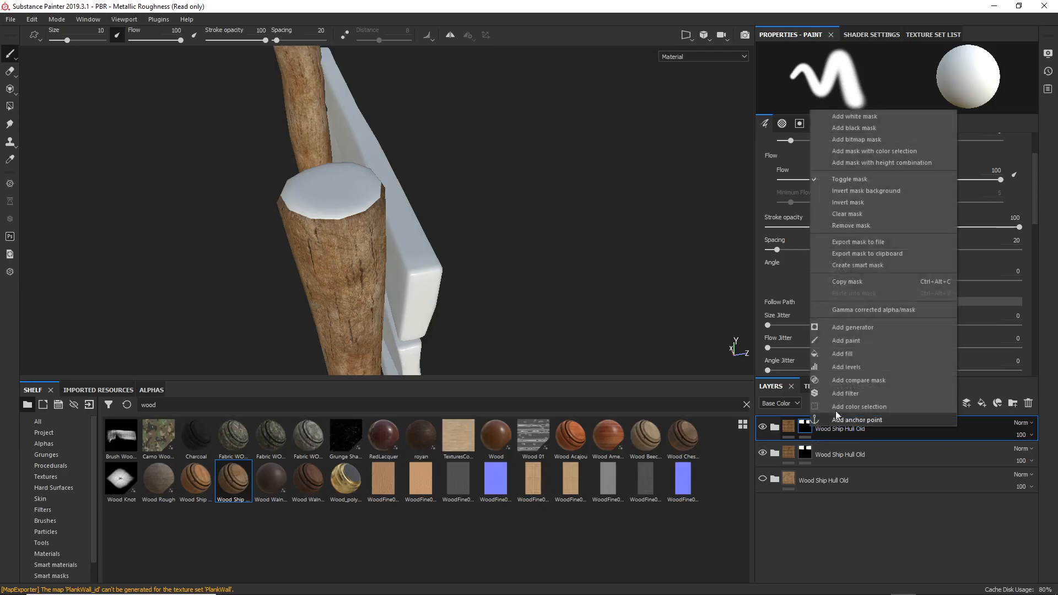
click(861, 128)
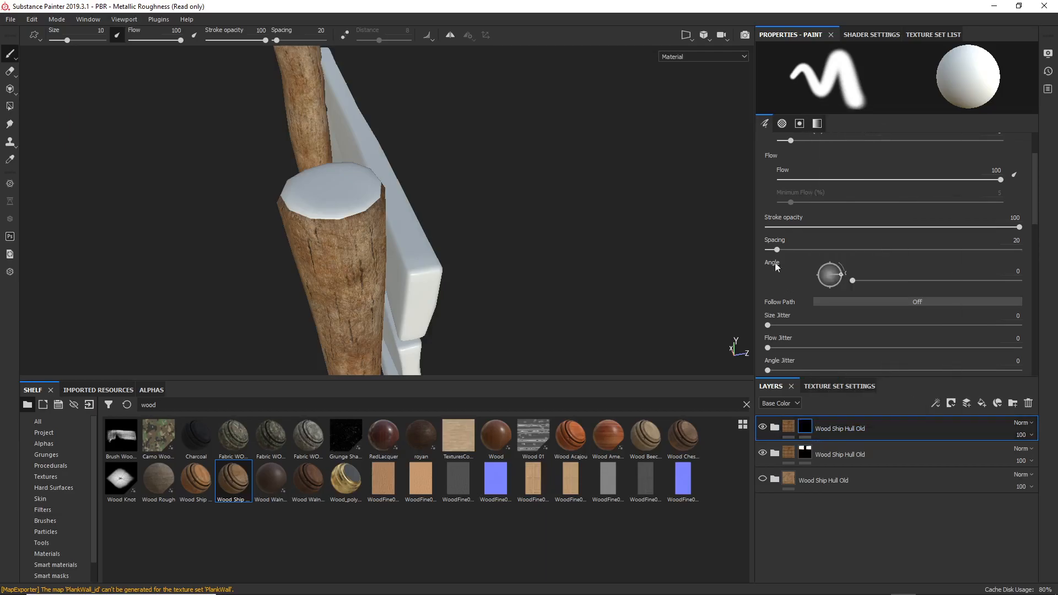
Reveal the copied wood material on the near post's top cap with Polygon Fill, return to the Paint tool and inspect the cap
click(10, 106)
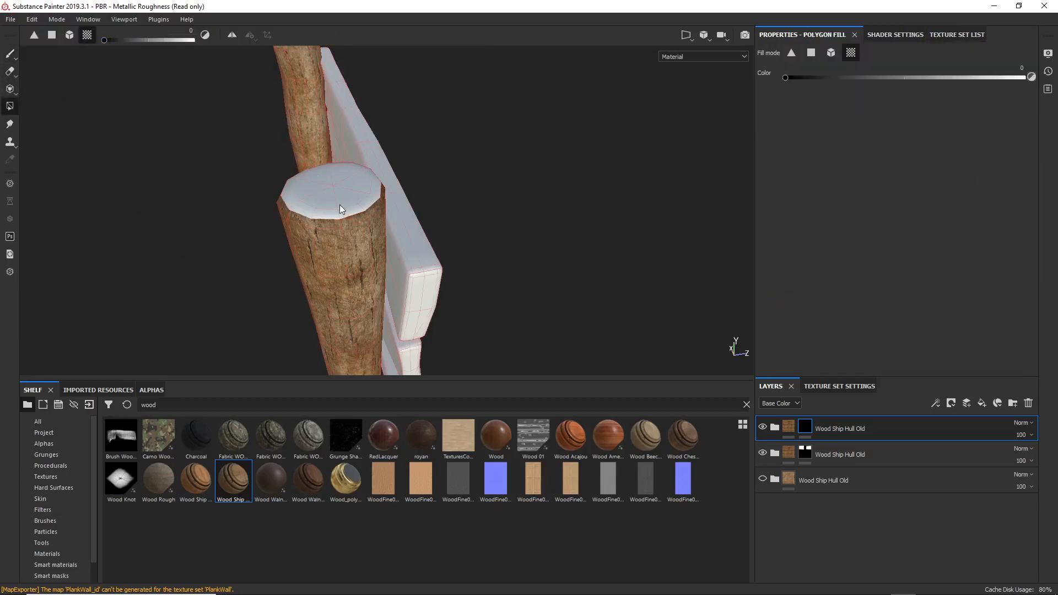
alt+drag(332, 187, 251, 151)
click(309, 176)
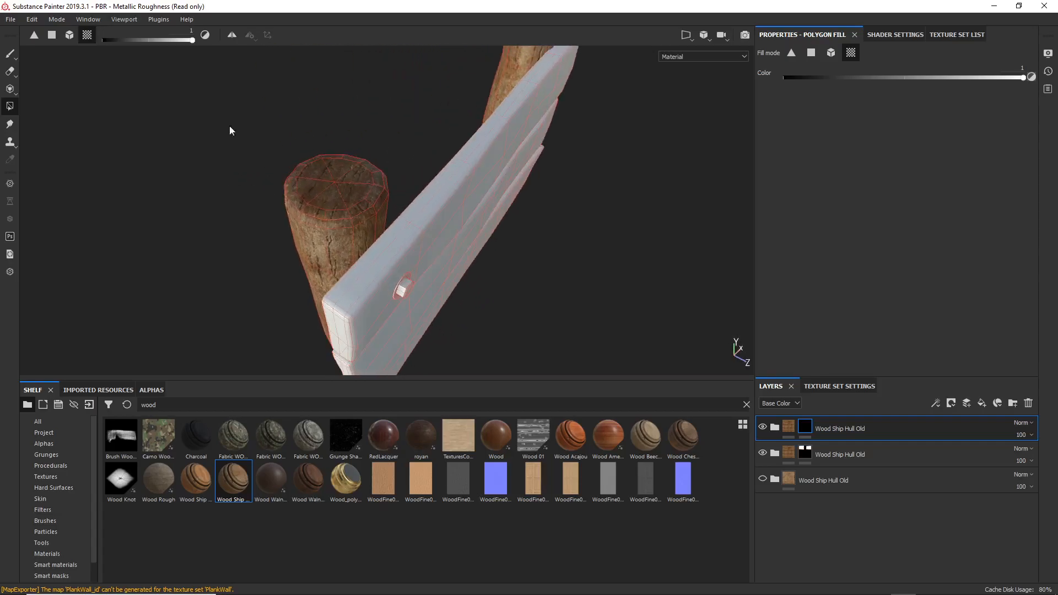
click(15, 56)
mouse_move(368, 217)
alt+mouse_down()
mouse_move(334, 204)
mouse_move(346, 154)
mouse_move(512, 205)
mouse_move(406, 215)
mouse_move(395, 232)
mouse_move(337, 193)
mouse_move(221, 183)
mouse_move(227, 287)
alt+mouse_up()
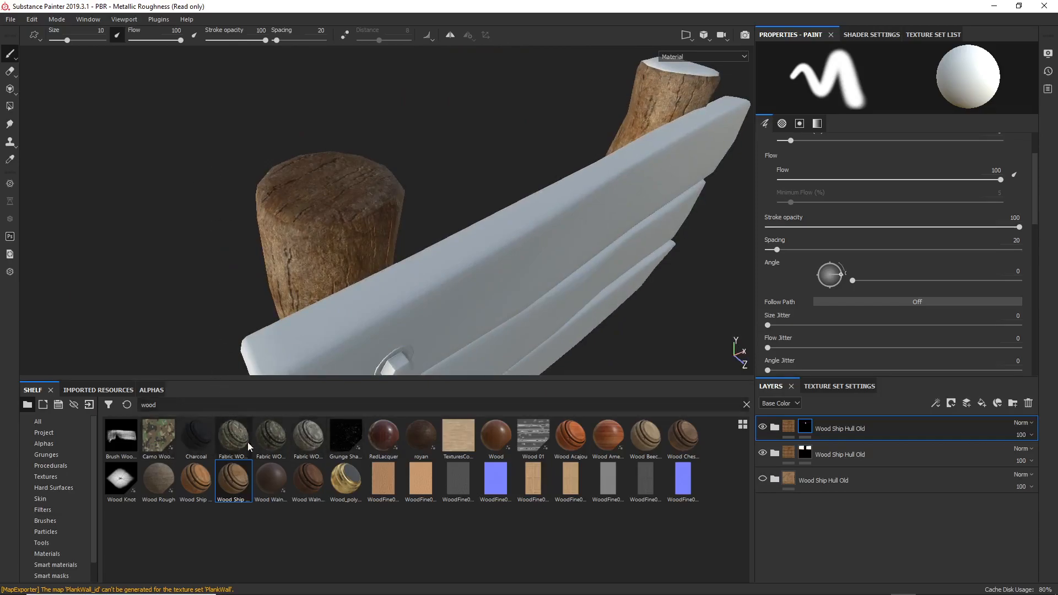
mouse_move(325, 208)
alt+mouse_down()
mouse_move(309, 214)
mouse_move(319, 205)
mouse_move(324, 217)
mouse_move(317, 256)
alt+mouse_up()
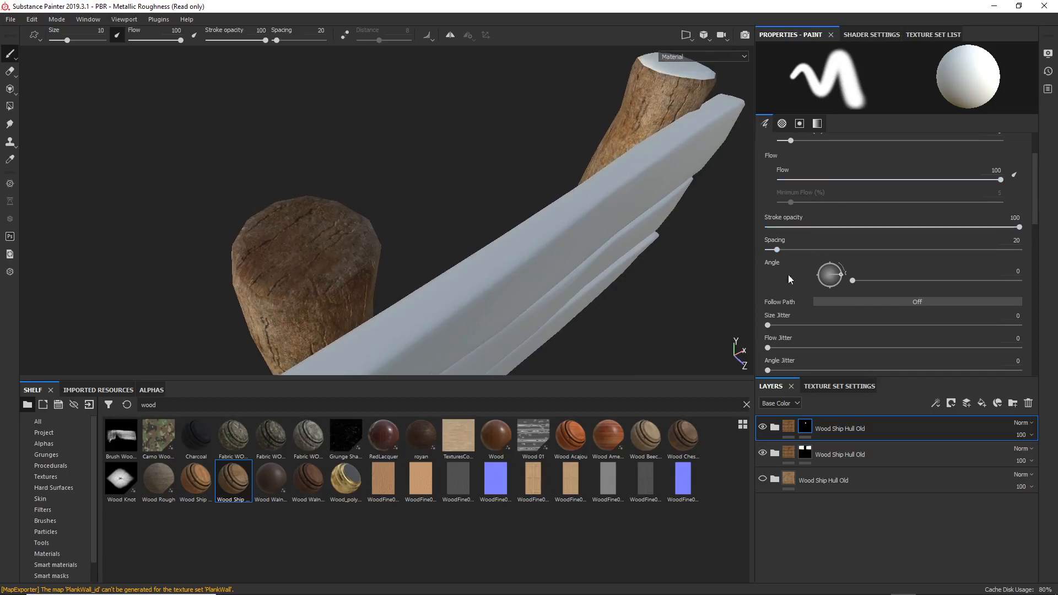
scroll(833, 200, up, 2)
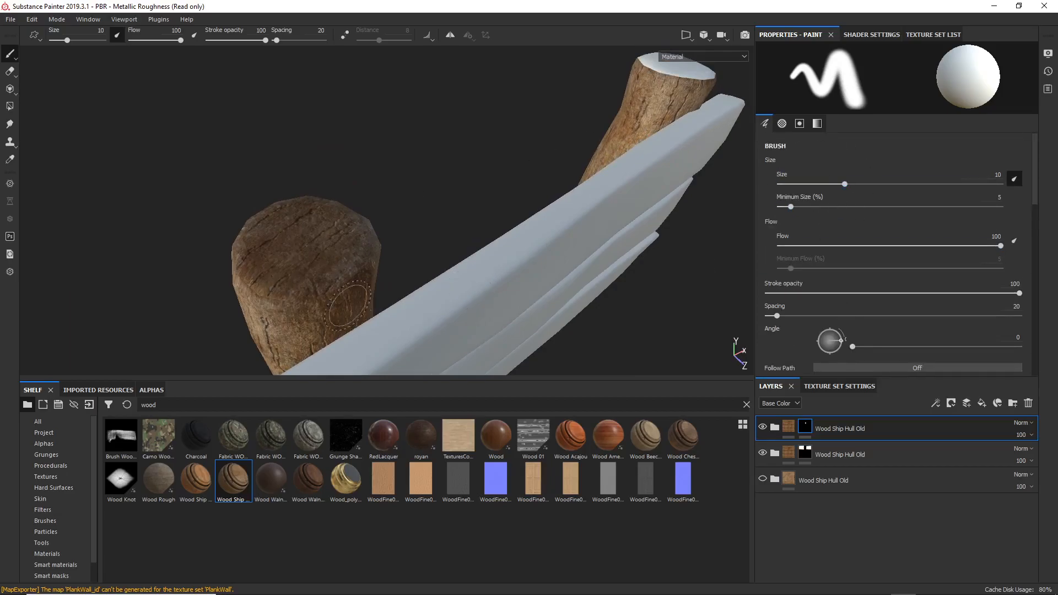
alt+drag(303, 251, 353, 259)
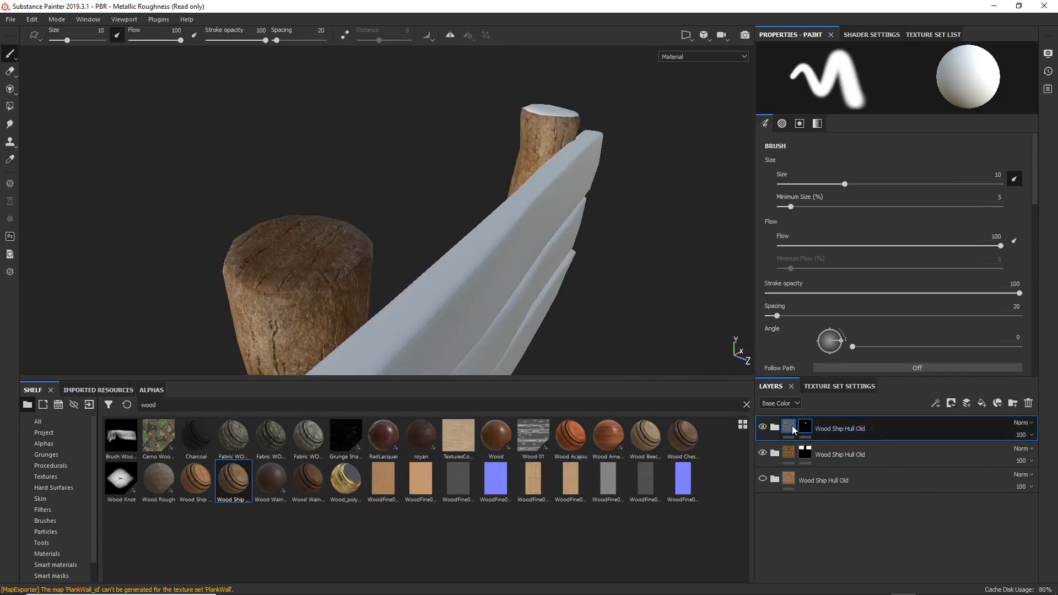
Expand the copied wood folder and examine the Base layer's fill settings and its Gradient filter parameters
click(774, 427)
scroll(847, 481, down, 5)
scroll(844, 501, down, 2)
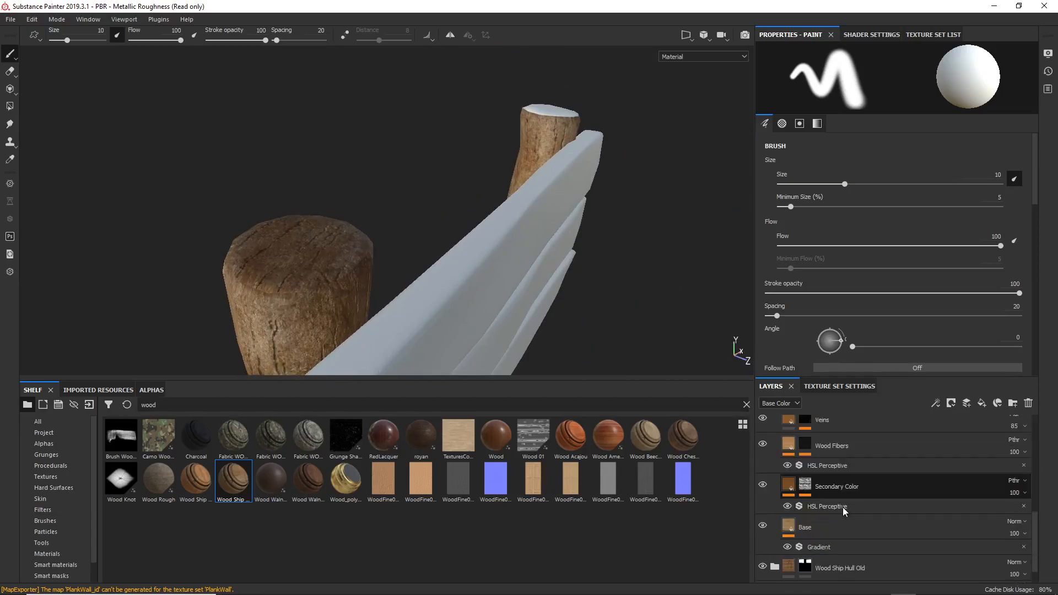
click(791, 527)
scroll(881, 306, down, 3)
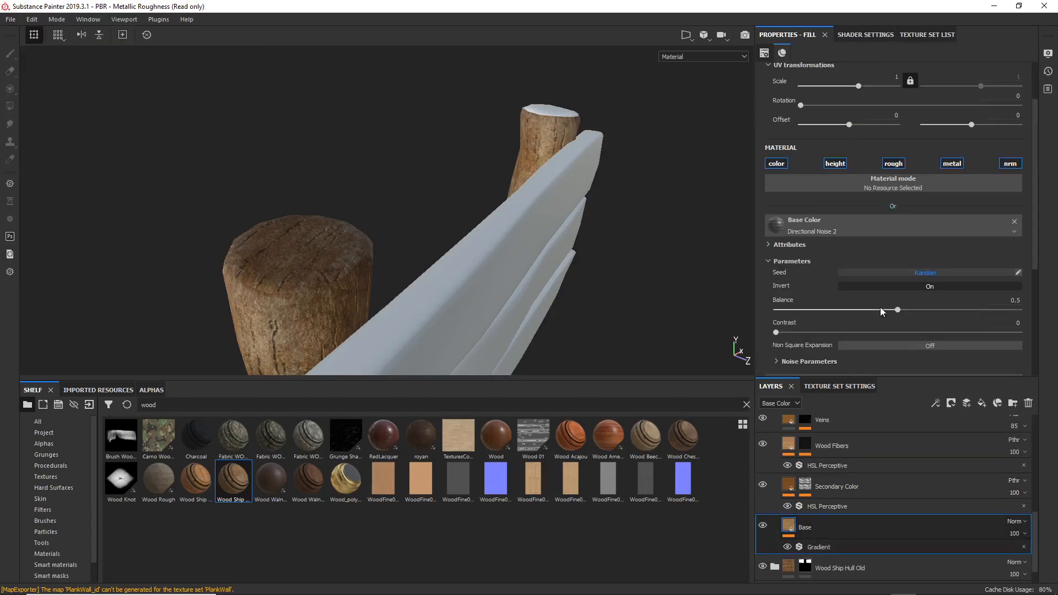
scroll(880, 309, down, 2)
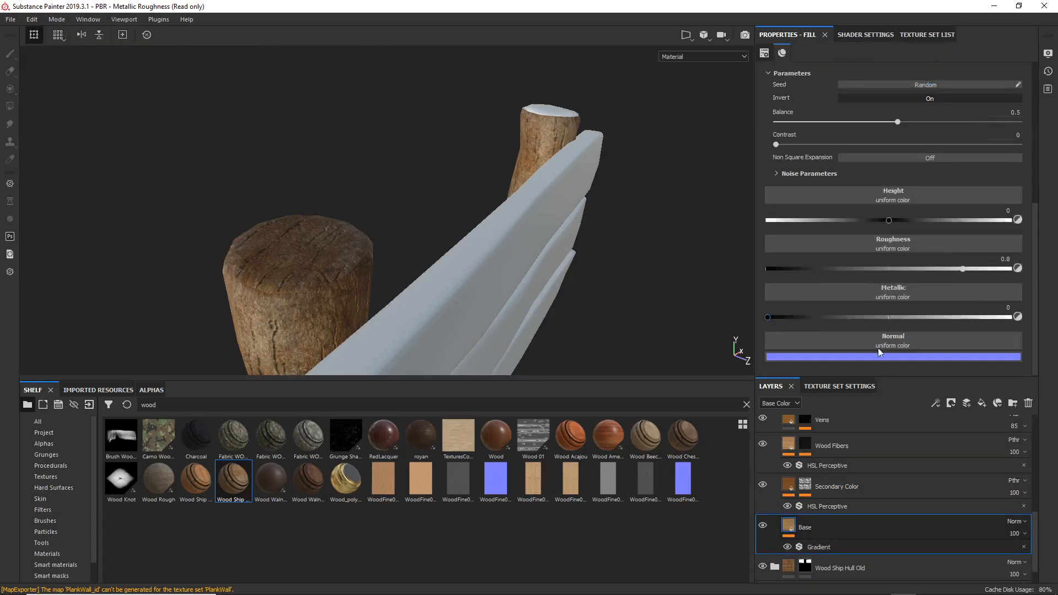
click(822, 547)
click(824, 544)
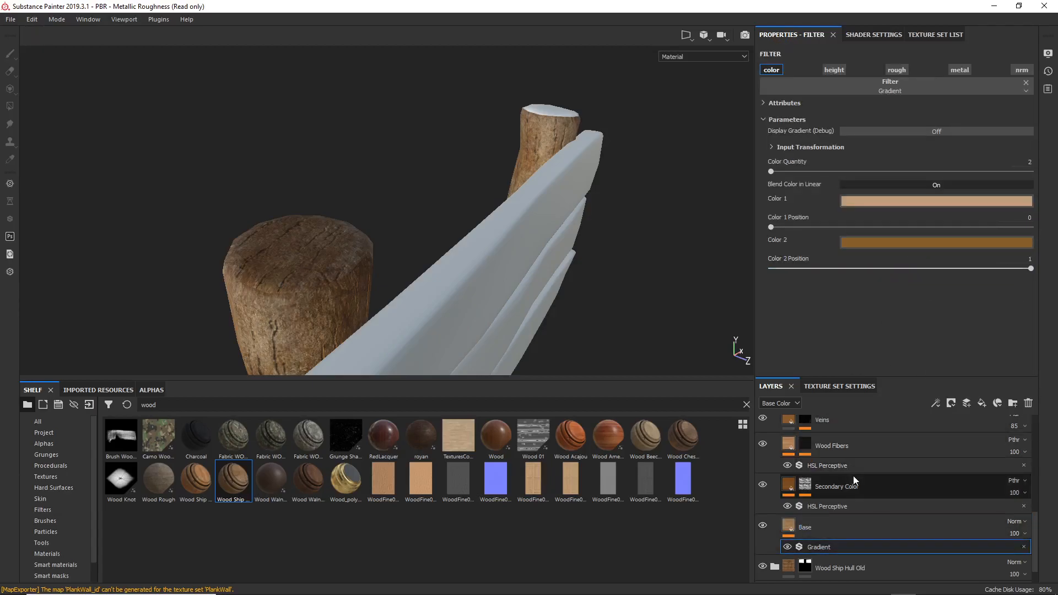
Set saturation to 0.632 and lightness to 0.662 in the HSL Perceptive filter of the copied folder's Secondary Color layer
click(842, 506)
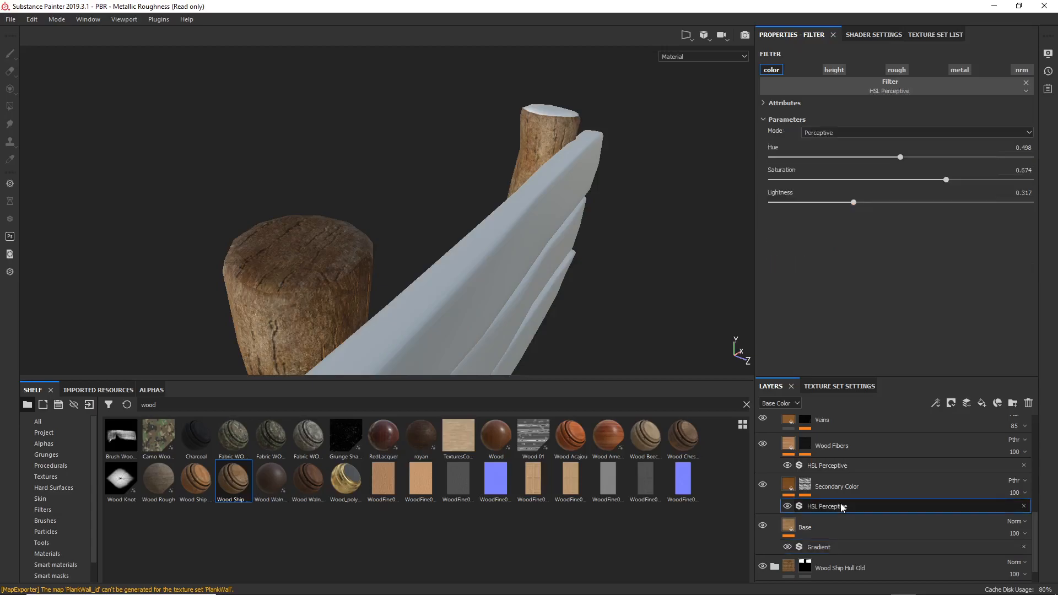
drag(857, 205, 931, 185)
alt+drag(360, 281, 490, 303)
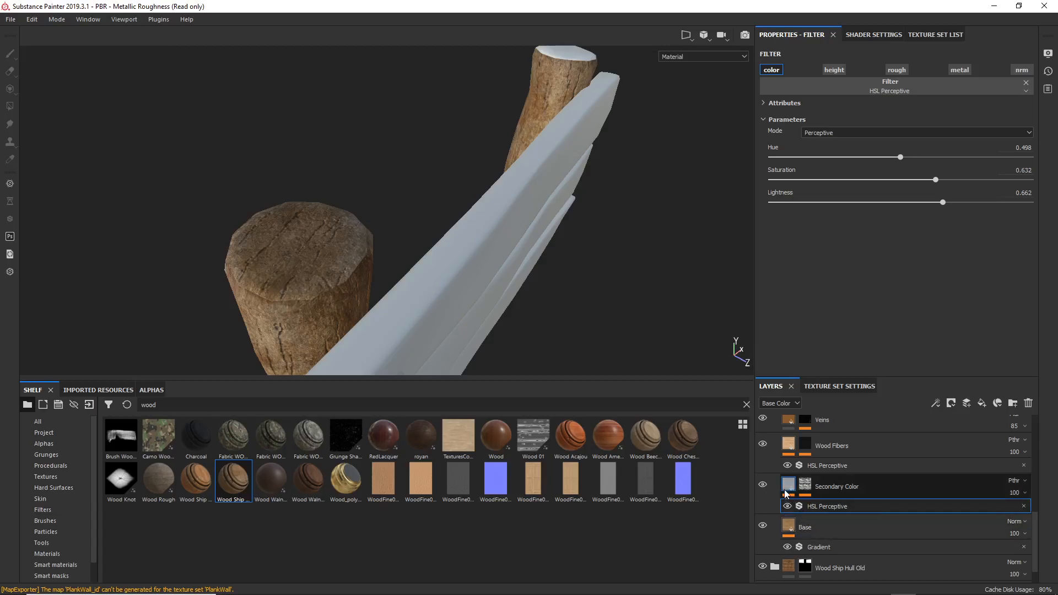
Set balance to 0.68 and contrast to 0.29 for the Directional Noise 2 base color of the copied folder's Base layer
click(797, 528)
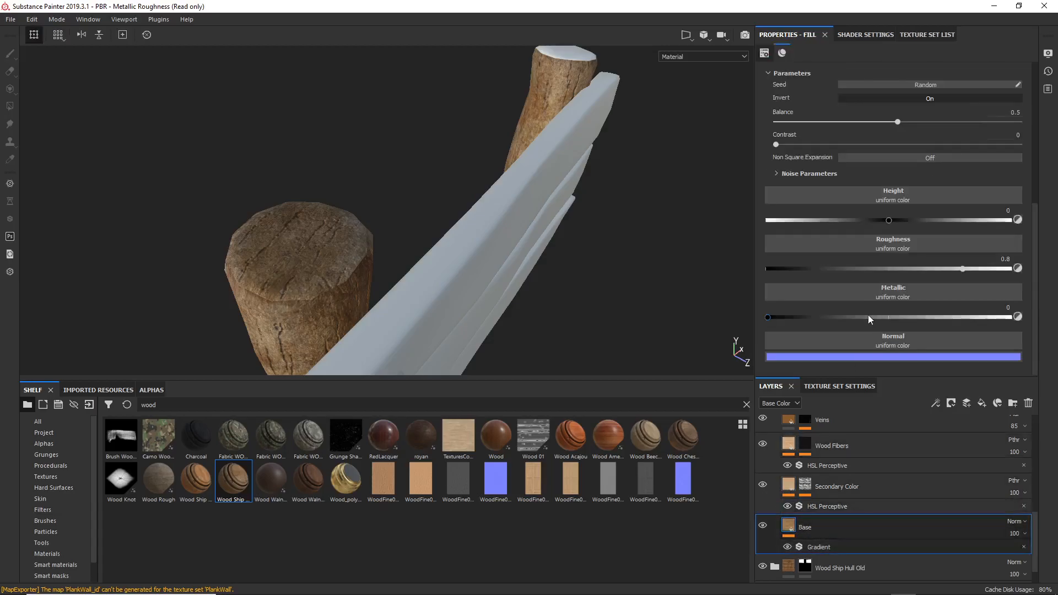
scroll(864, 248, up, 1)
scroll(856, 245, up, 2)
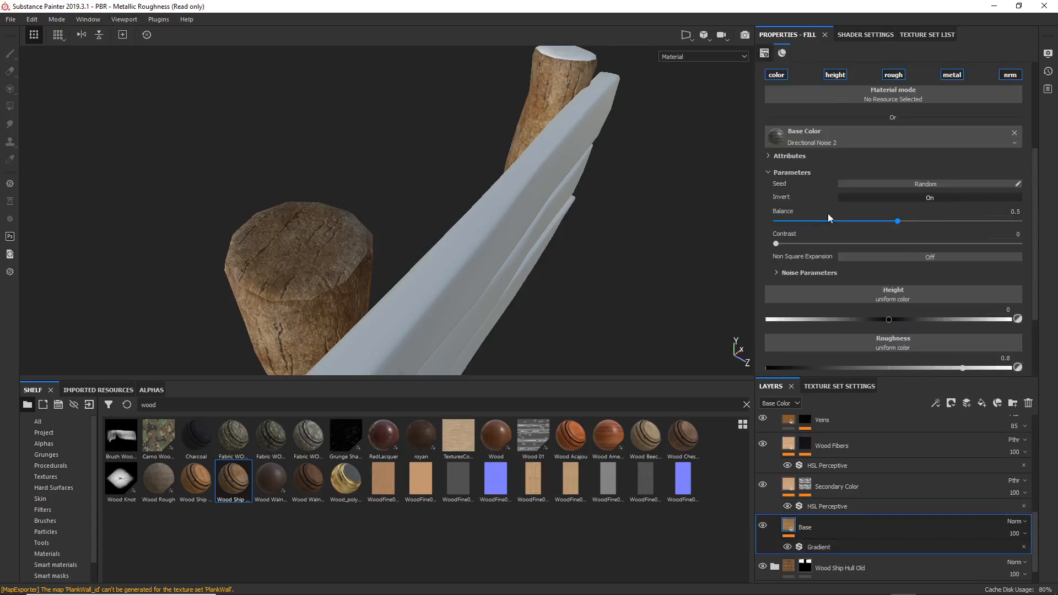
mouse_move(896, 222)
mouse_down()
mouse_move(823, 222)
mouse_move(916, 221)
mouse_up()
drag(991, 222, 941, 222)
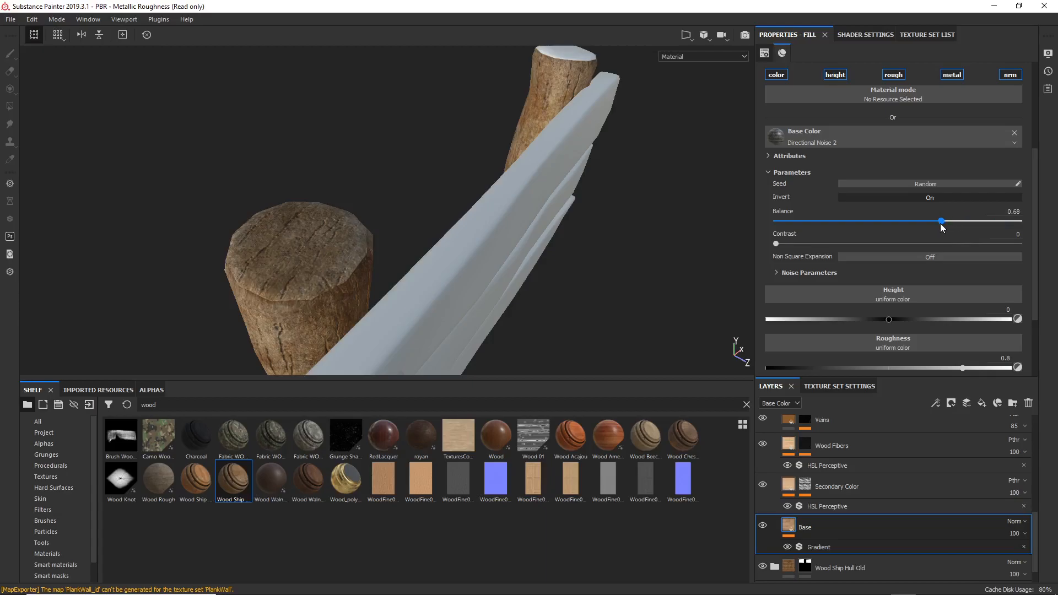
drag(775, 243, 828, 248)
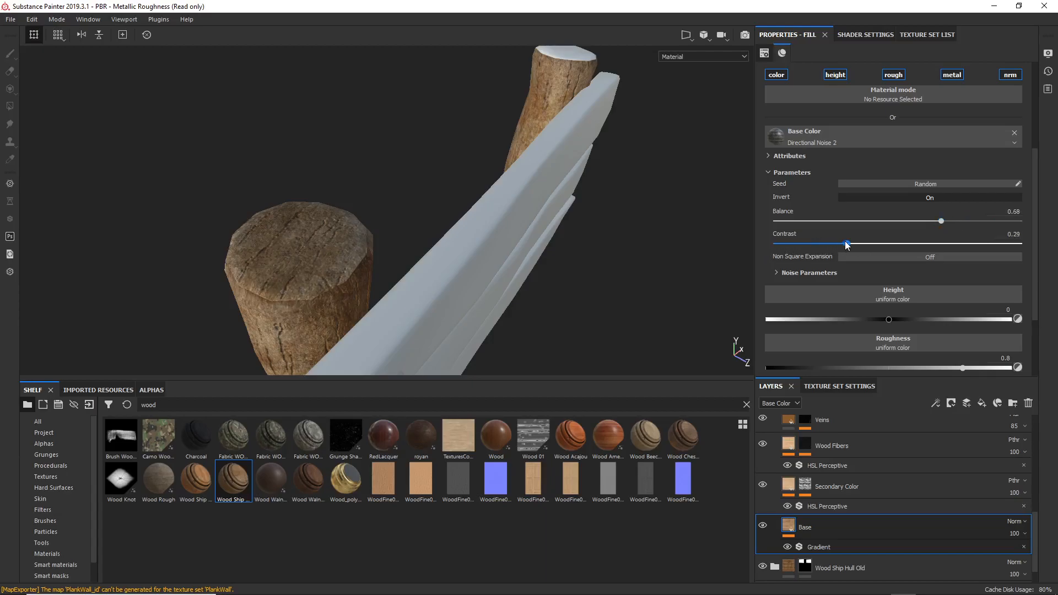
alt+drag(378, 260, 311, 232)
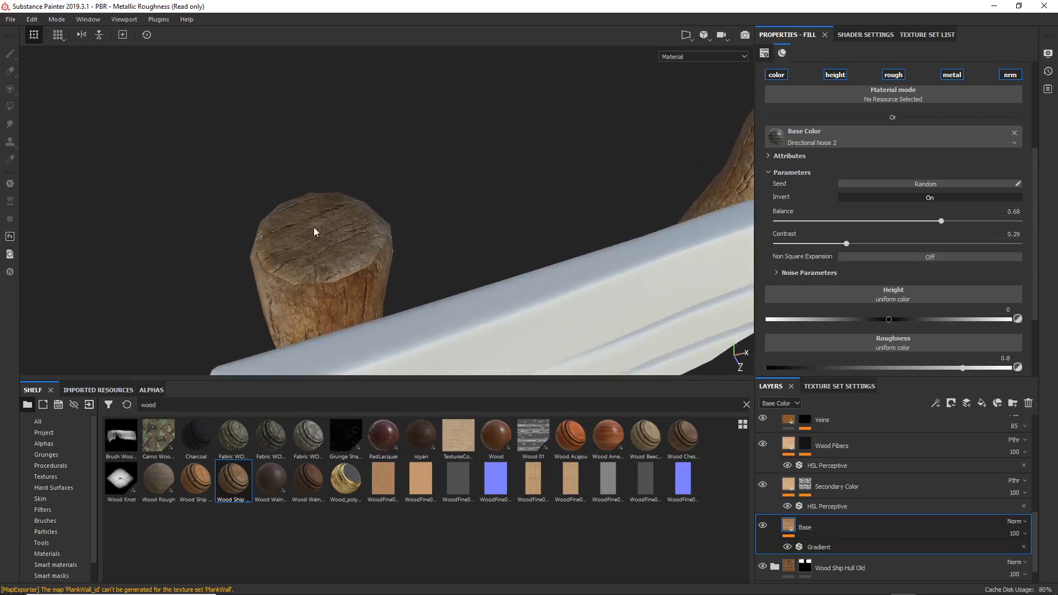
Set the UV scale of the Directional Scratches fill in the Veins layer's mask to 6
scroll(819, 460, up, 2)
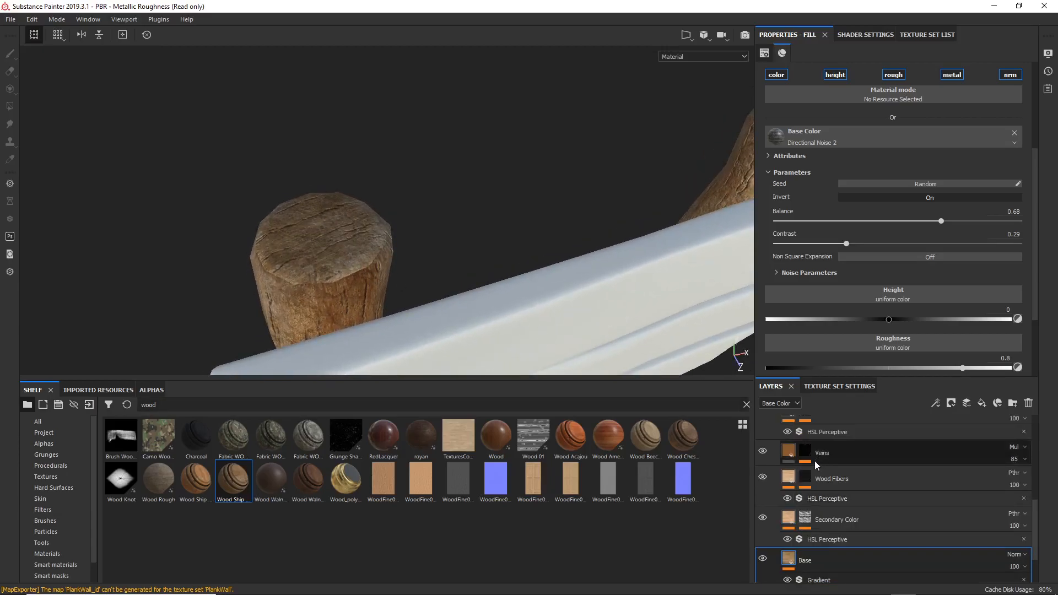
click(763, 451)
click(791, 452)
click(805, 451)
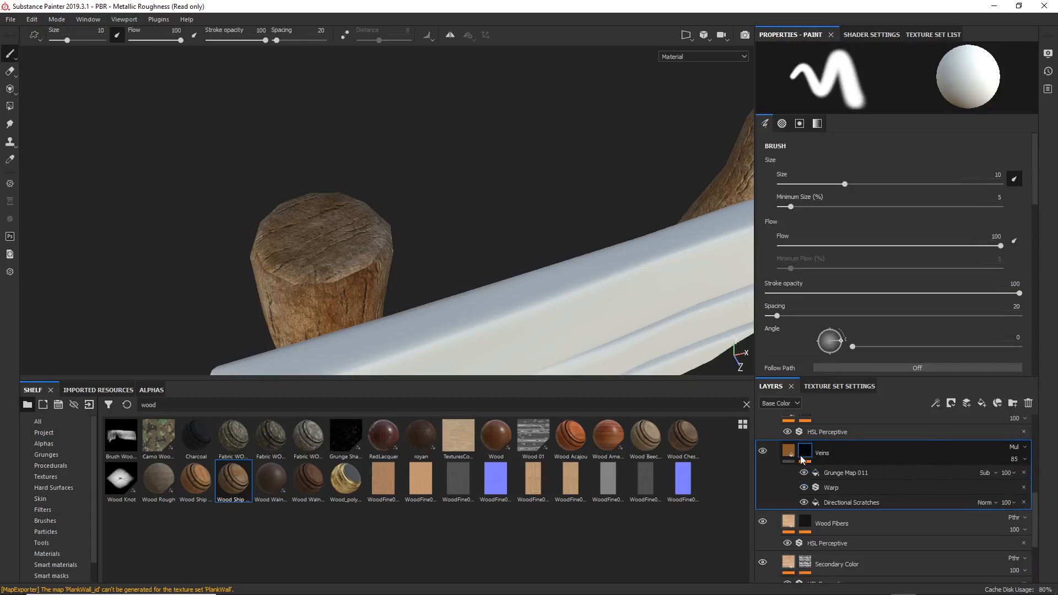
click(837, 497)
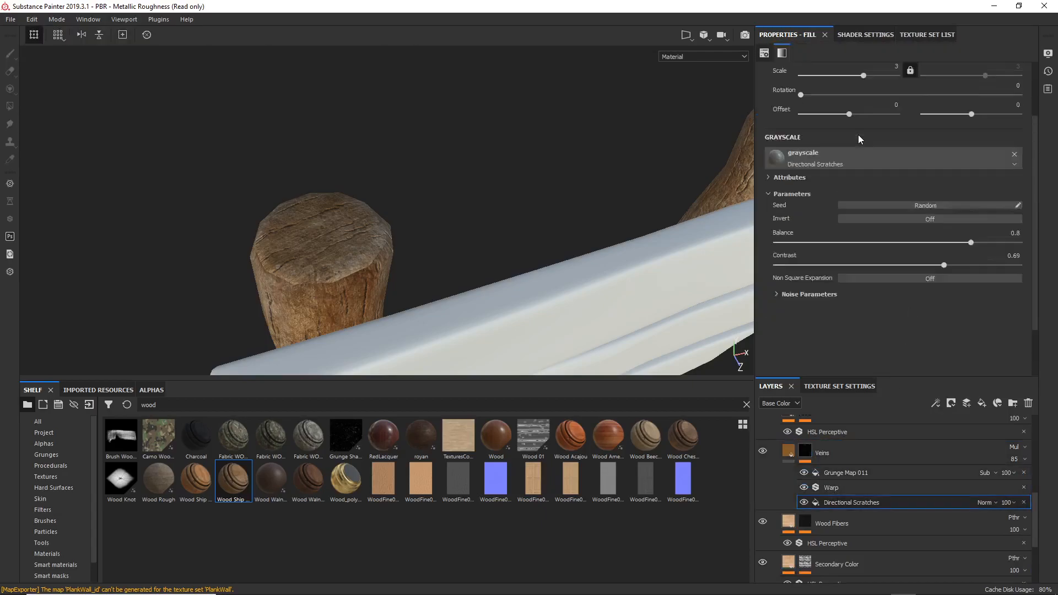
scroll(845, 133, up, 2)
drag(885, 143, 928, 141)
text(6)
key(Return)
mouse_move(307, 225)
alt+mouse_down()
mouse_move(342, 219)
mouse_move(309, 205)
alt+mouse_up()
Add a fill layer directly above Veins and leave only its height and normal channels enabled
scroll(867, 498, up, 5)
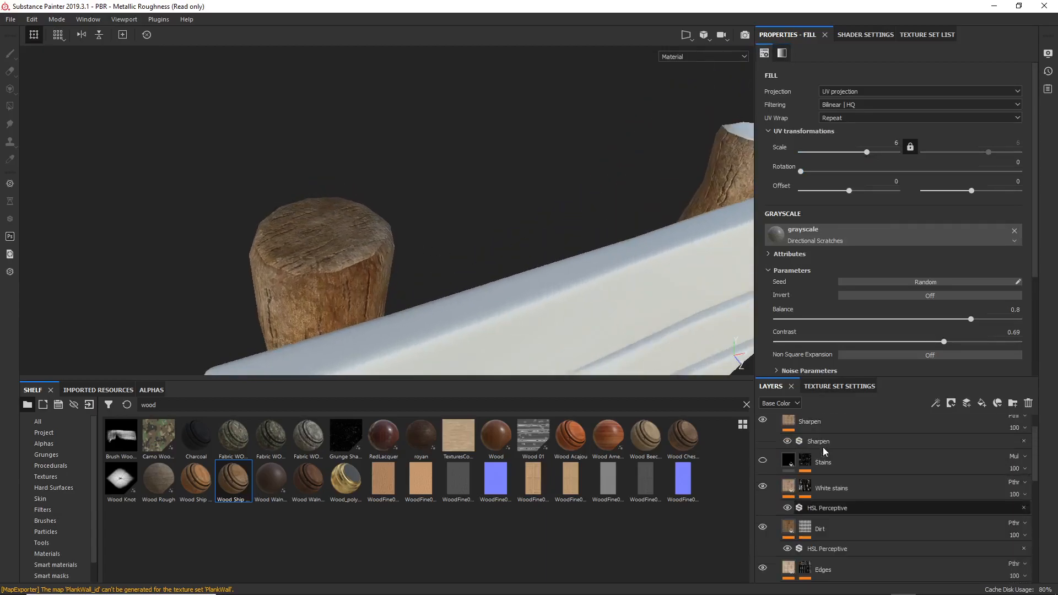
scroll(871, 502, down, 3)
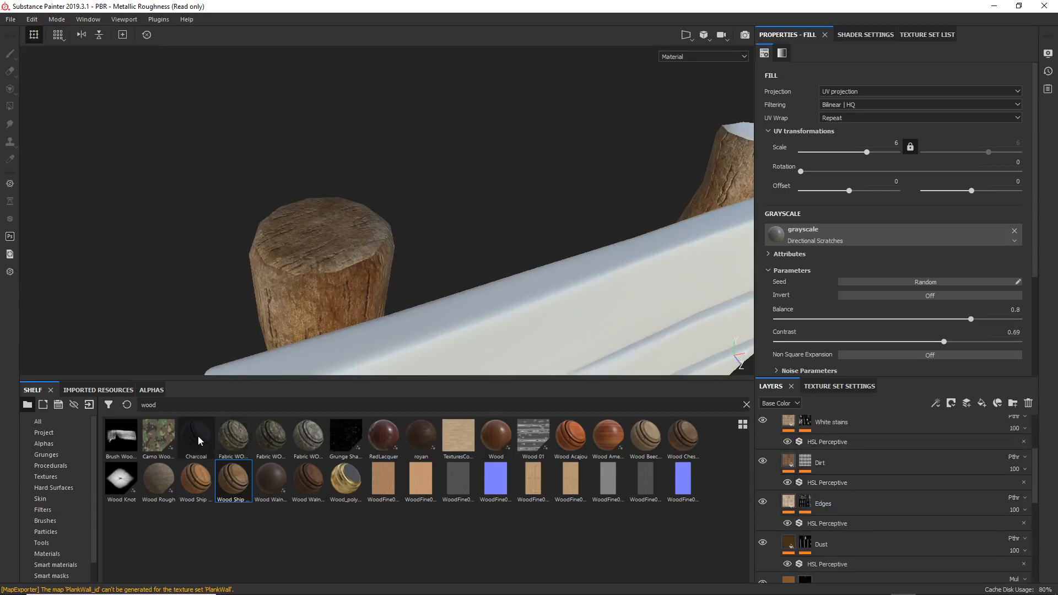
click(887, 504)
scroll(844, 501, down, 1)
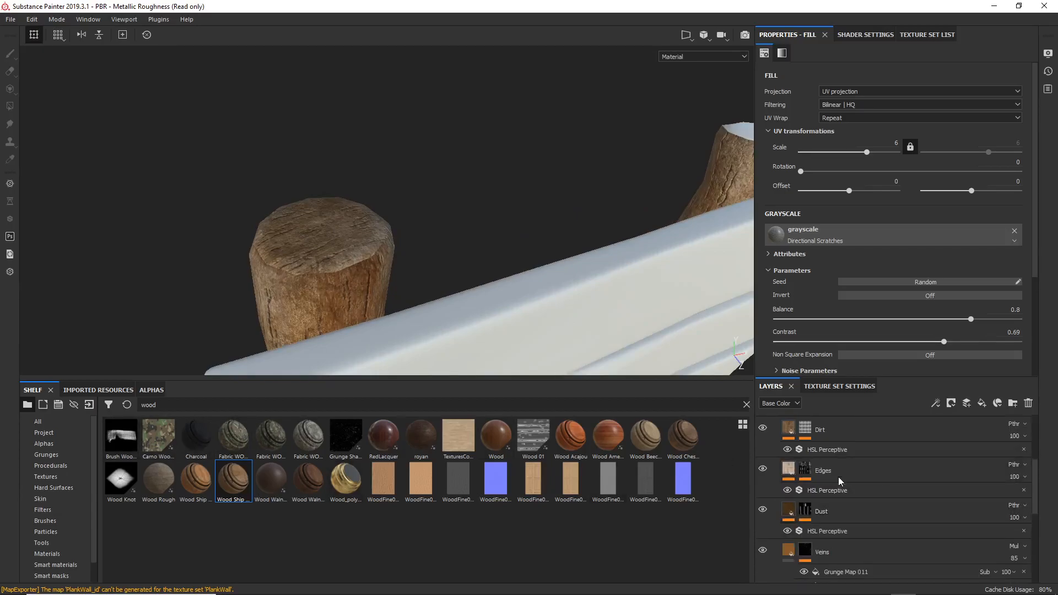
click(828, 551)
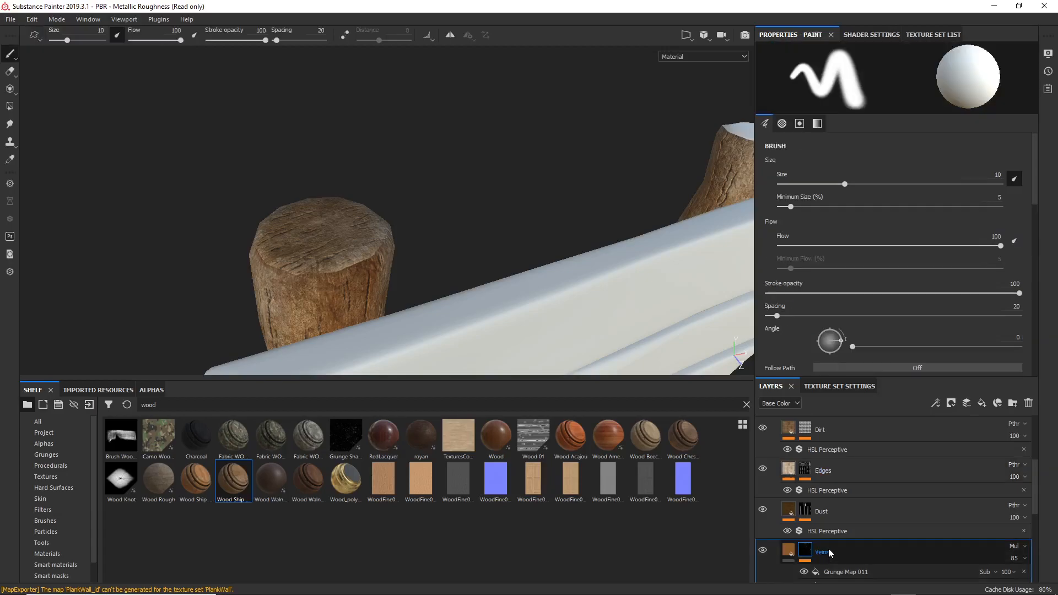
click(979, 403)
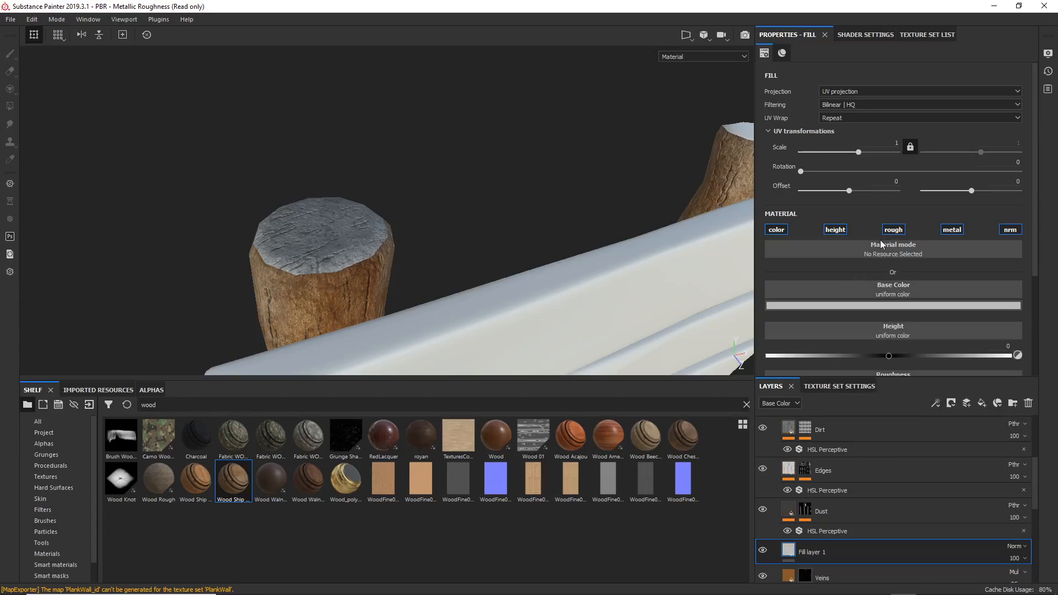
click(894, 229)
click(954, 231)
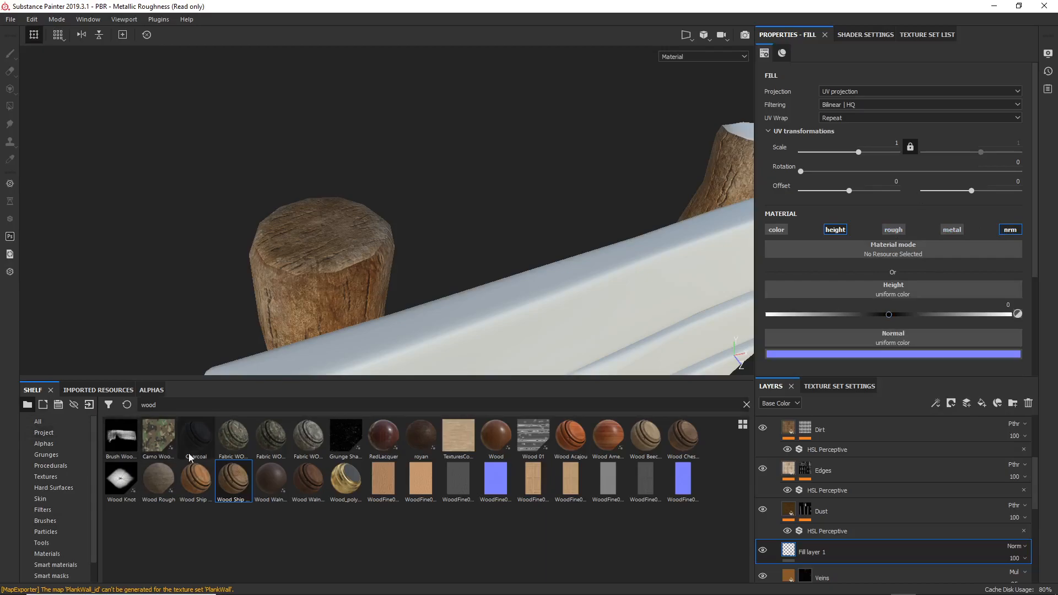
Search the whole shelf for wood resources
click(57, 446)
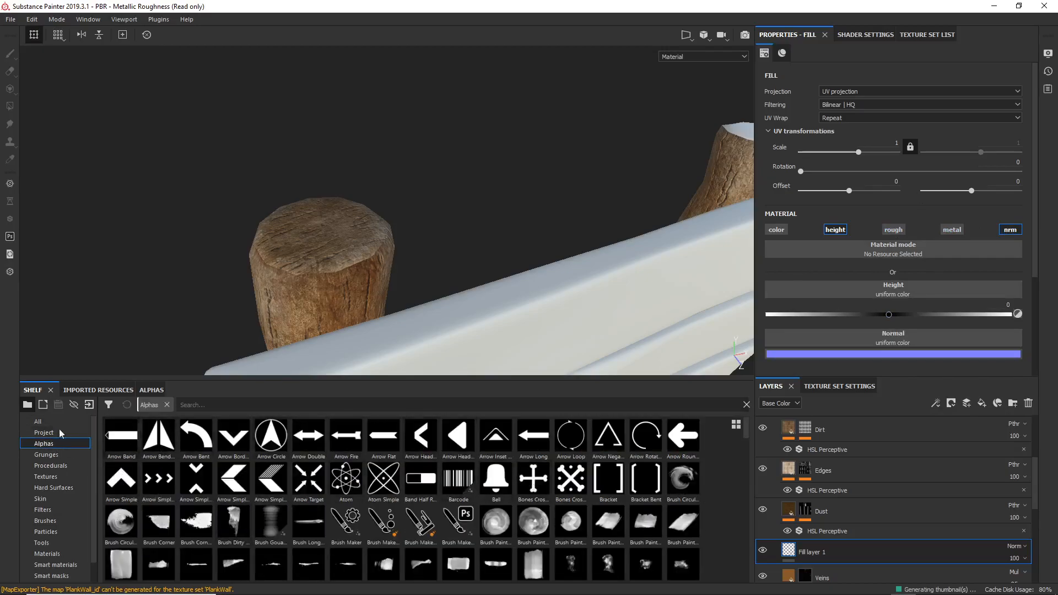
click(48, 423)
click(167, 408)
text(w)
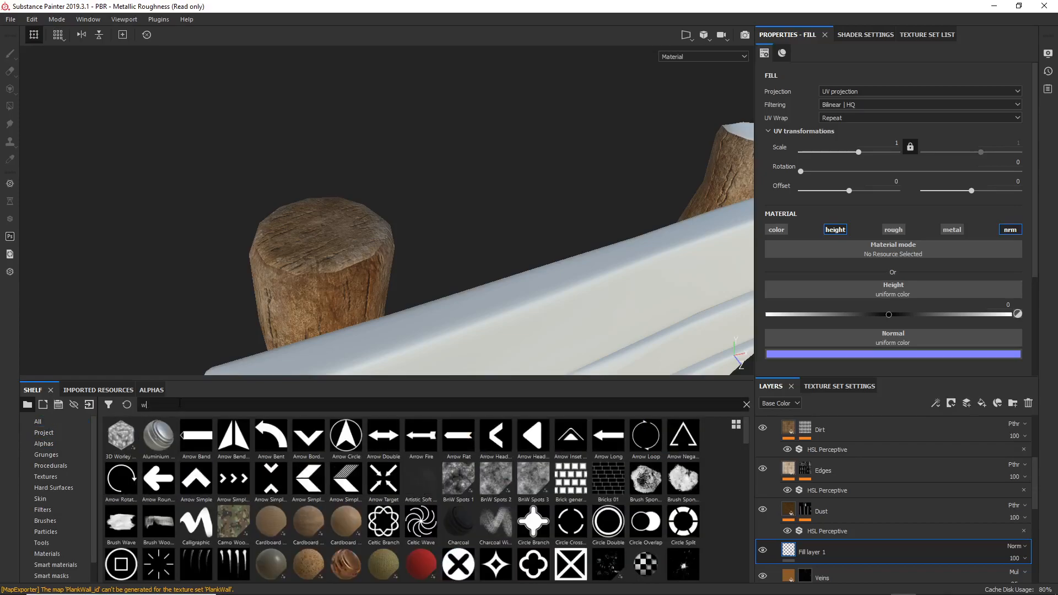
text(ood)
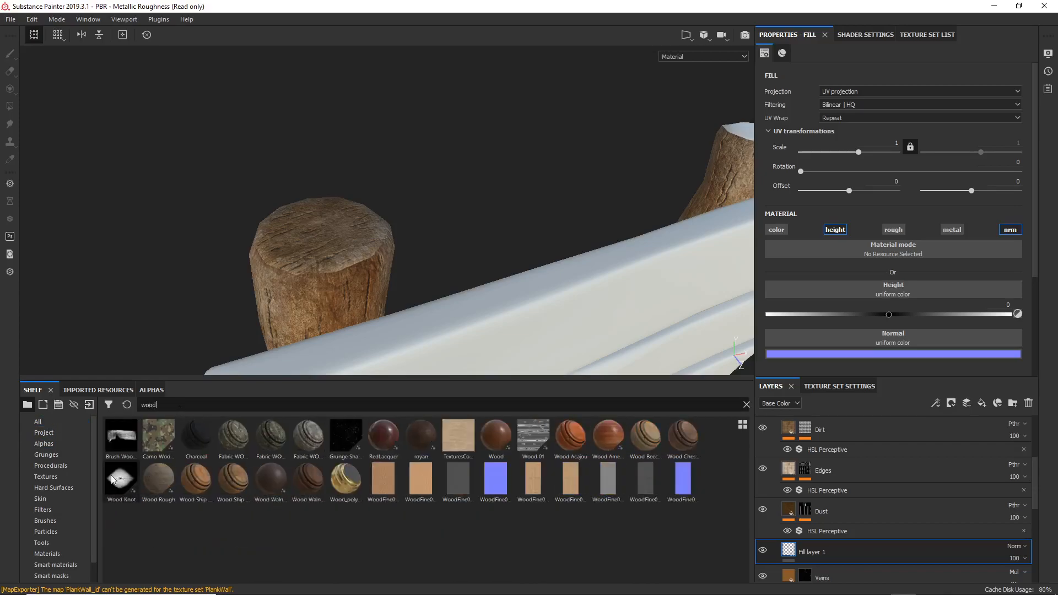
mouse_move(111, 477)
Assign the Wood Knot alpha to the height channel of the new fill layer
click(52, 444)
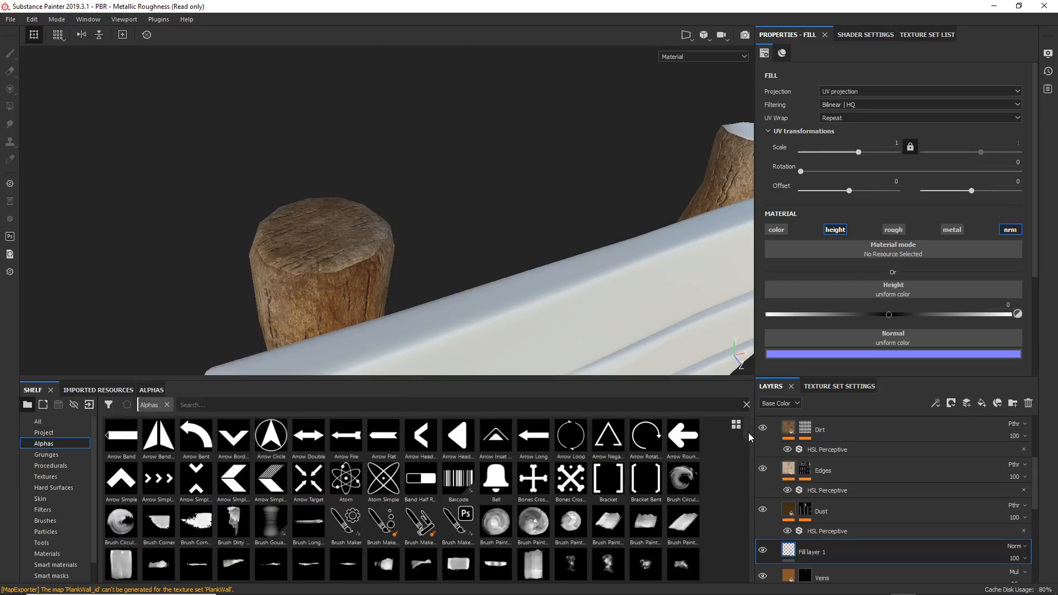
mouse_move(748, 428)
mouse_down()
mouse_move(749, 468)
mouse_move(793, 573)
mouse_up()
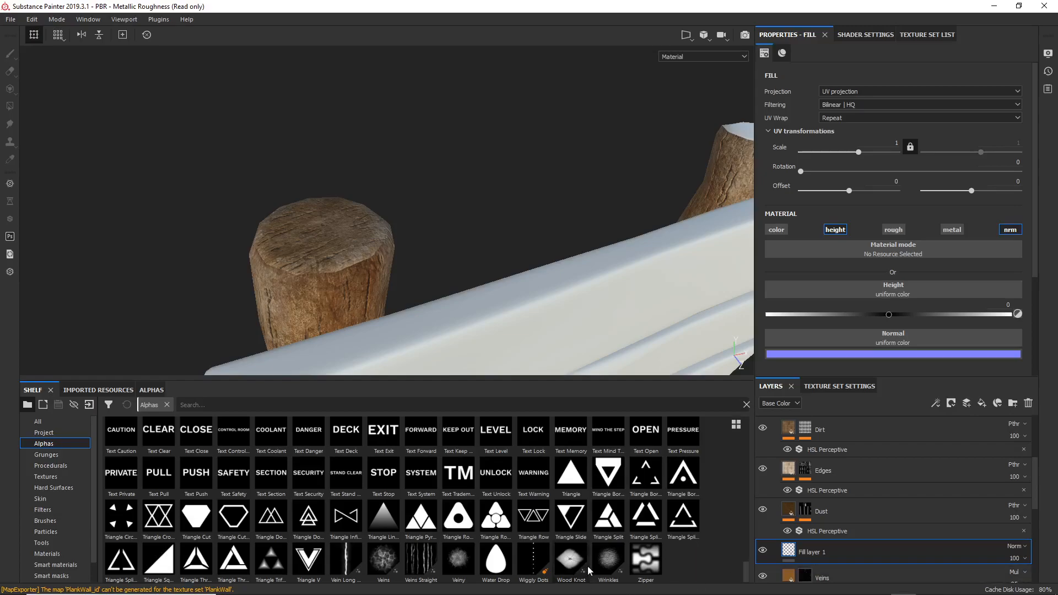
mouse_move(587, 565)
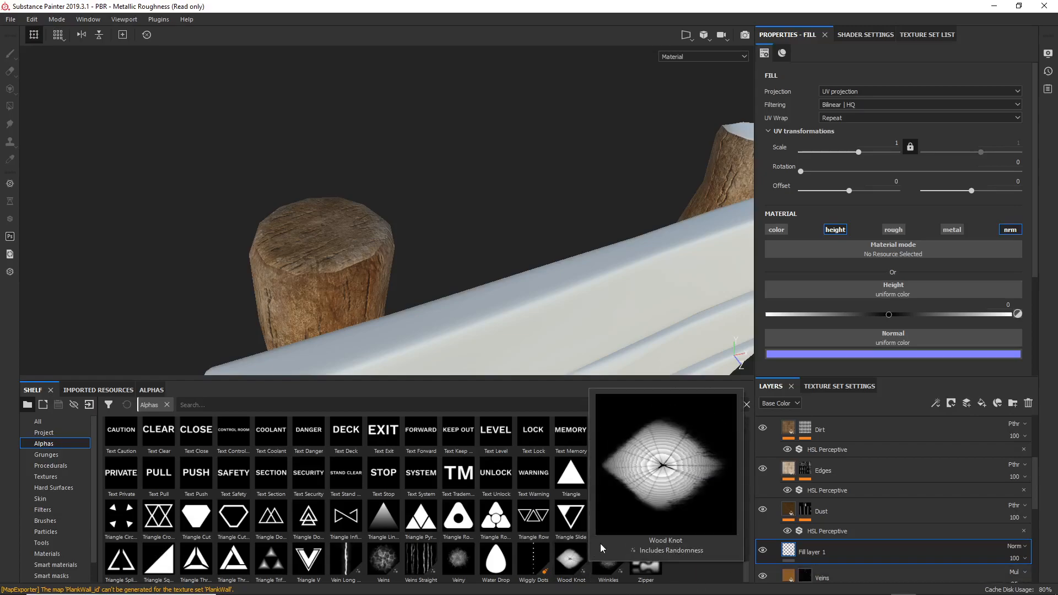
drag(578, 562, 881, 286)
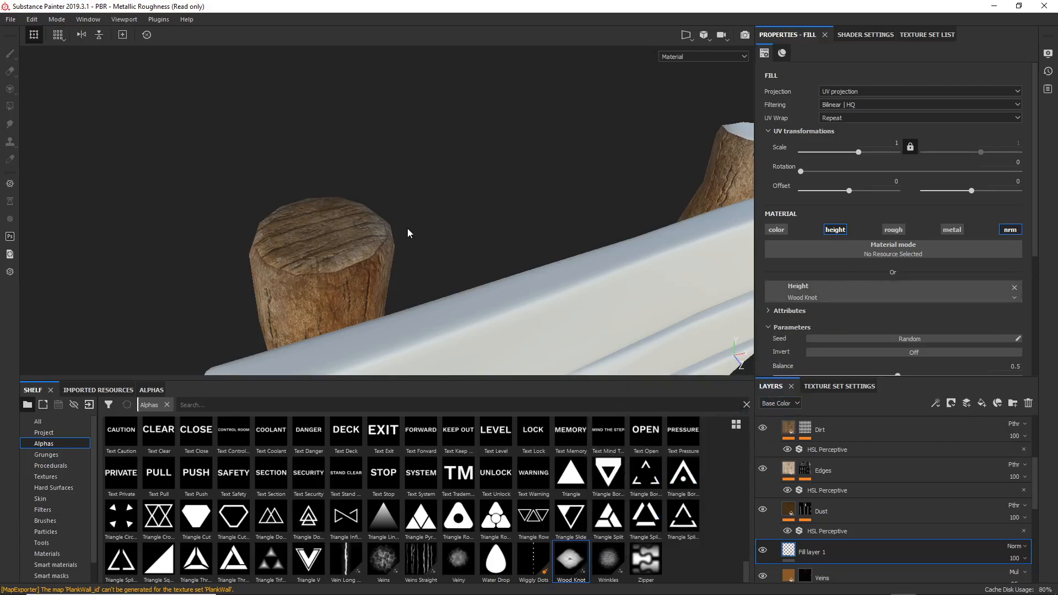
Fit the Wood Knot rings onto the near post's cap with UV scale 4.27 and offsets 0.05 and -0.02
alt+drag(308, 242, 689, 261)
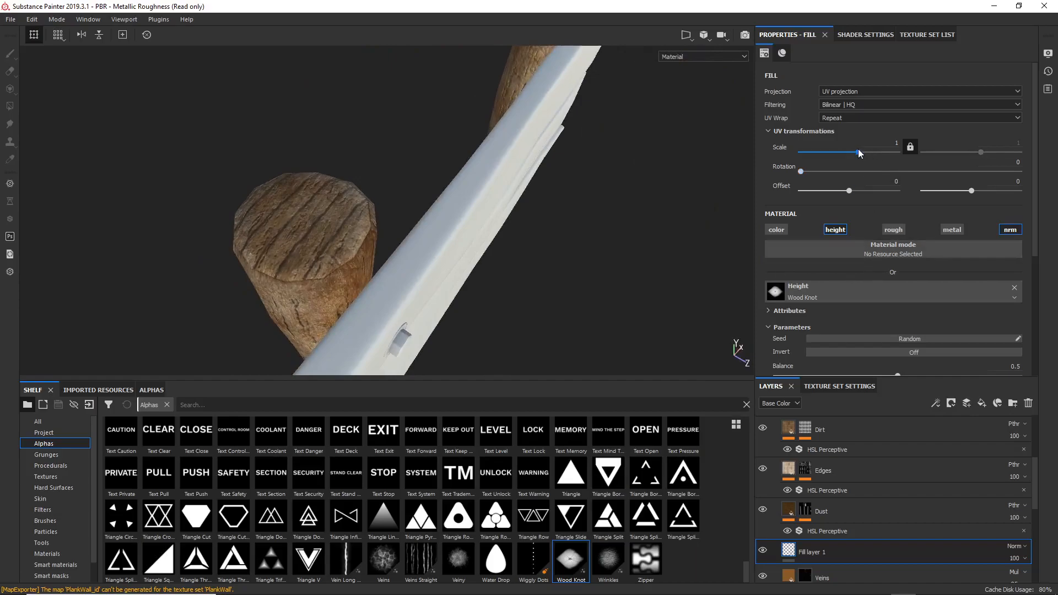
drag(859, 150, 863, 152)
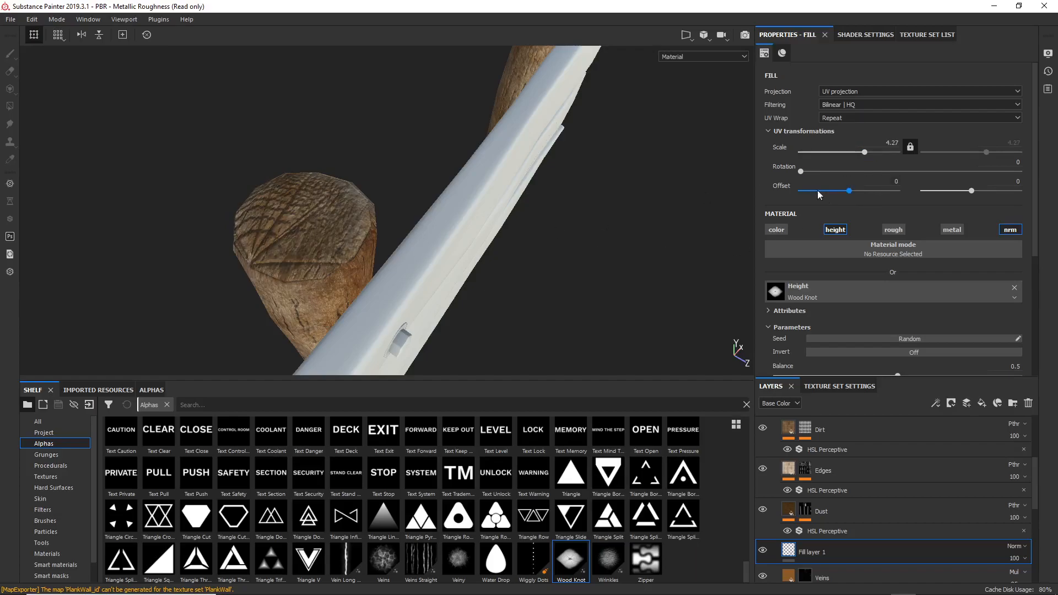
drag(851, 190, 852, 190)
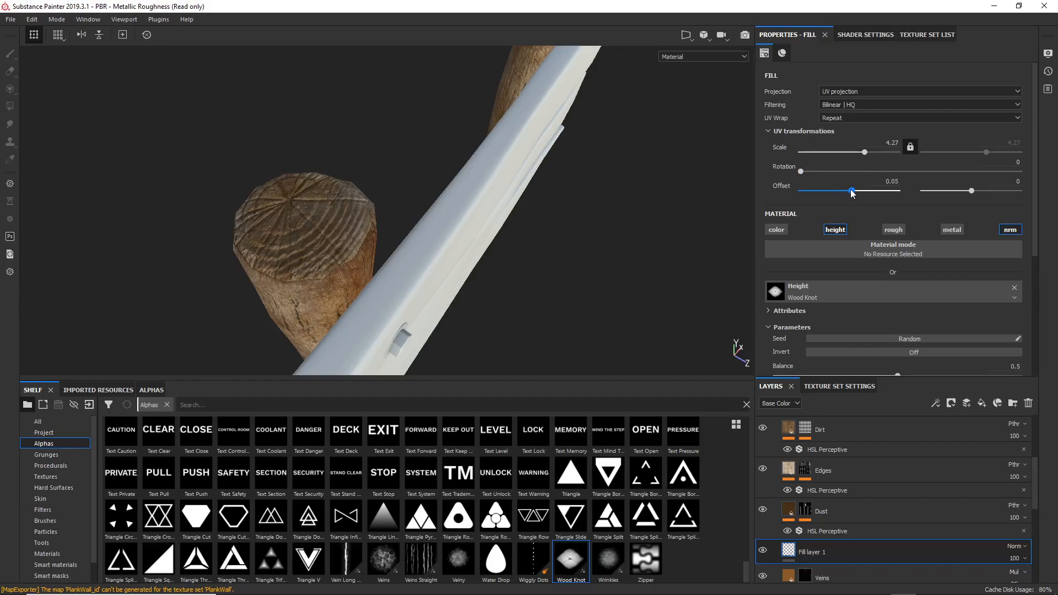
click(970, 192)
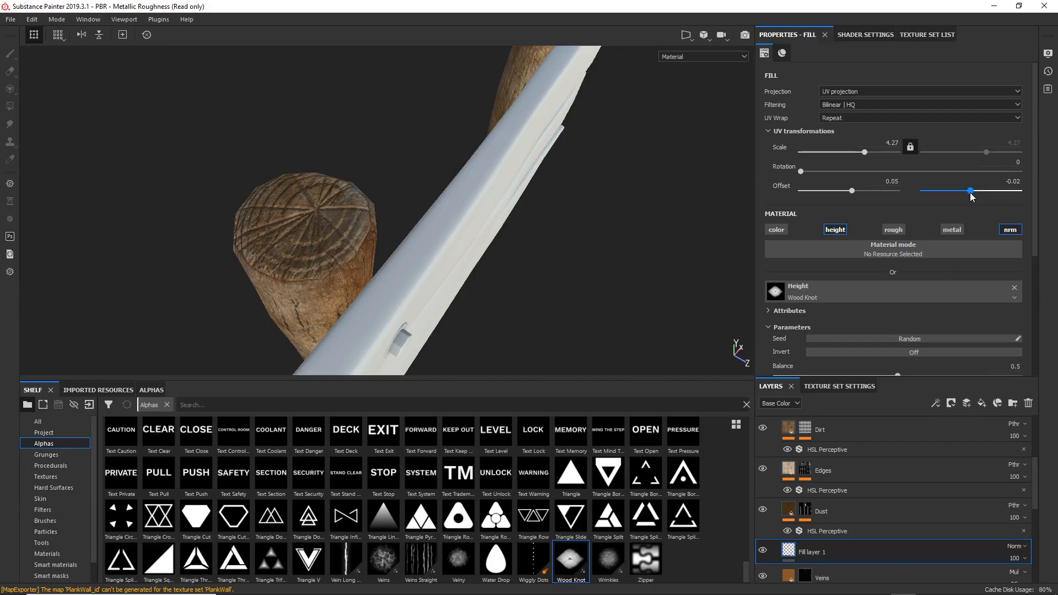
alt+drag(380, 214, 237, 182)
alt+right_drag(237, 181, 250, 158)
alt+drag(250, 158, 330, 192)
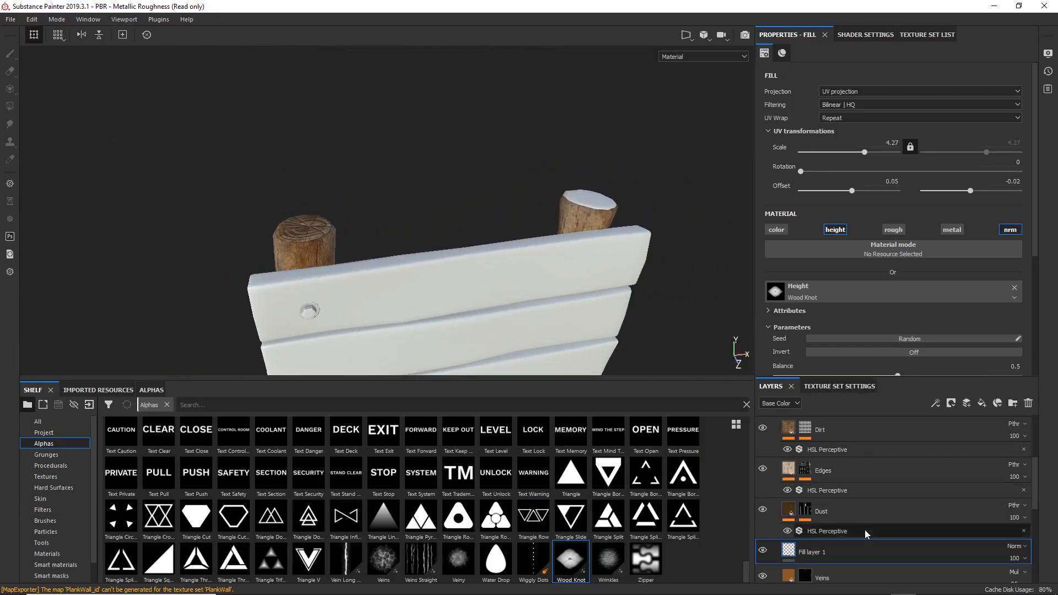
Display the layer stack's Height channel and reduce the Wood Knot fill layer's height opacity to 32
click(774, 403)
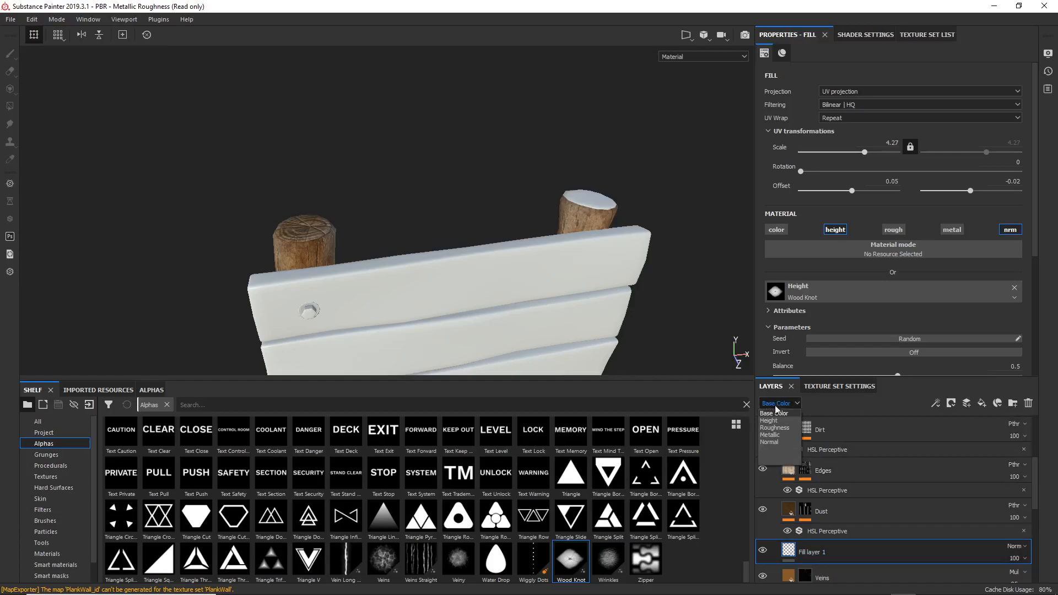
click(785, 420)
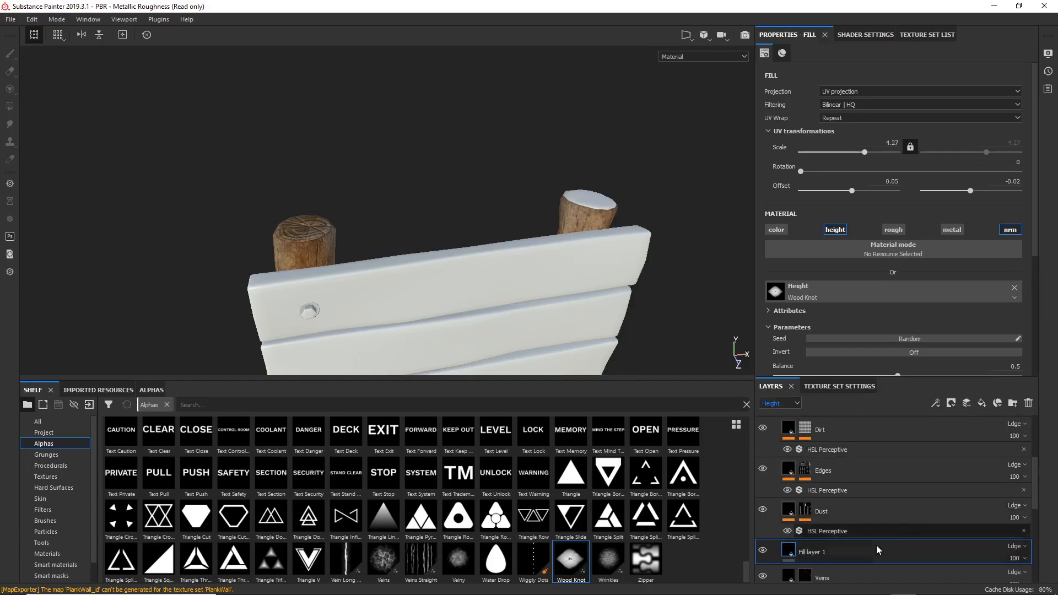
alt+right_drag(276, 290, 302, 358)
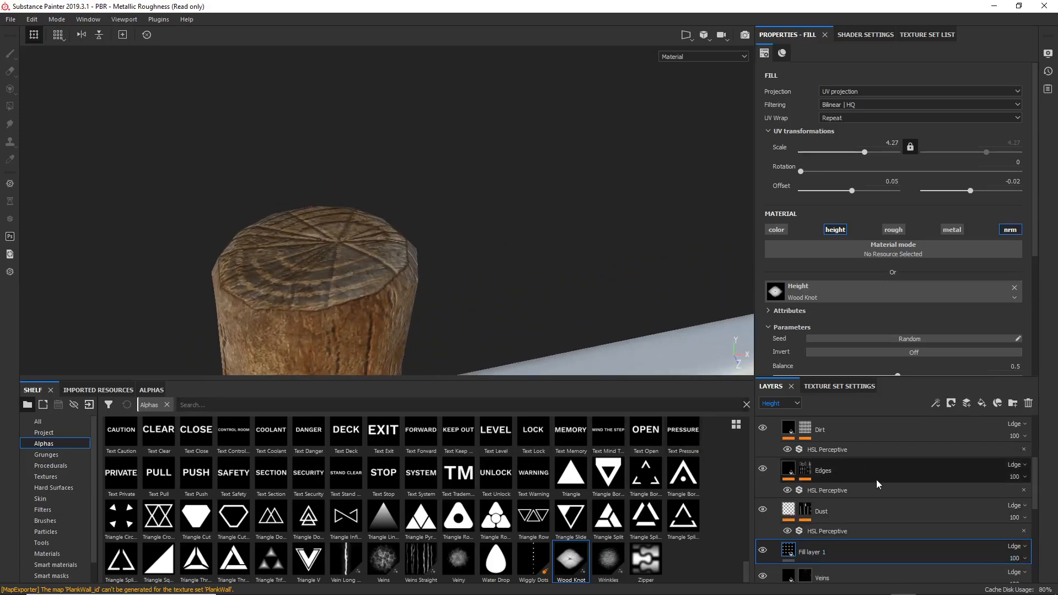
click(1020, 558)
drag(1048, 578, 1019, 577)
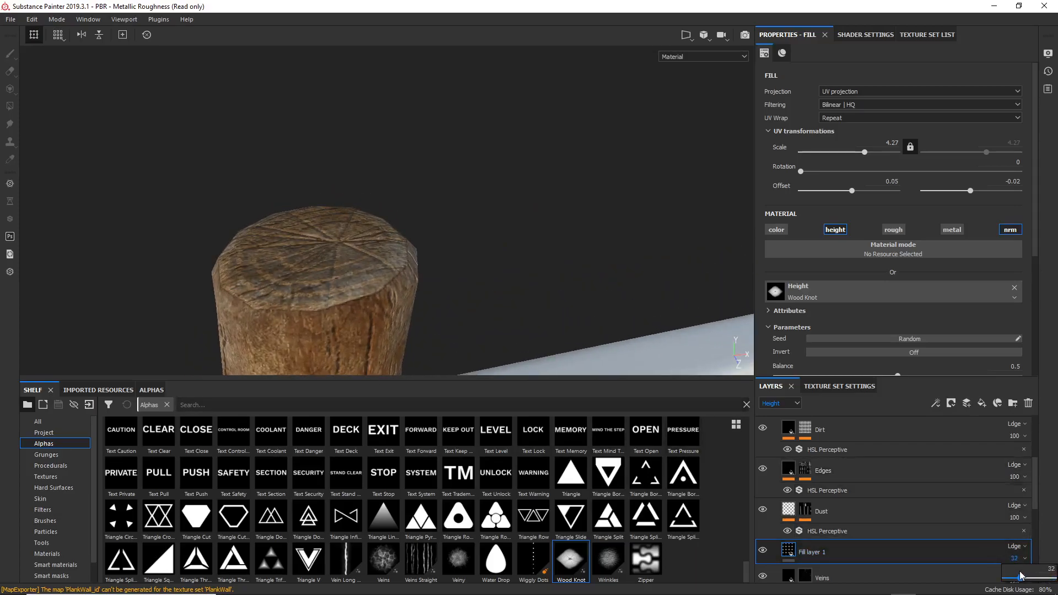
alt+drag(264, 278, 307, 287)
scroll(295, 225, down, 5)
alt+middle_drag(323, 219, 285, 197)
scroll(835, 489, up, 6)
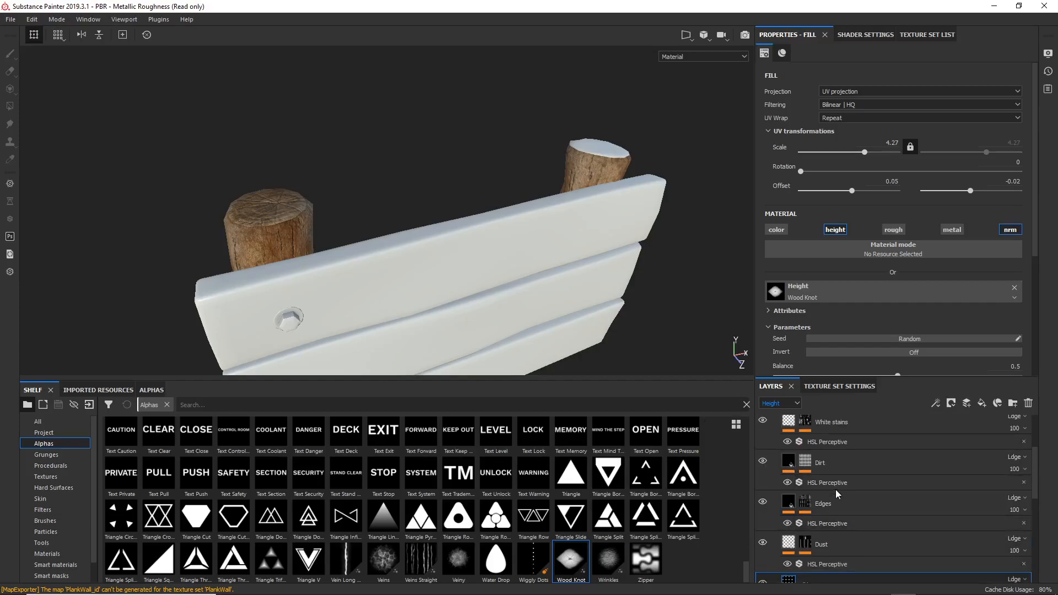
Collapse the topmost Wood Ship Hull Old folder and duplicate it
click(775, 428)
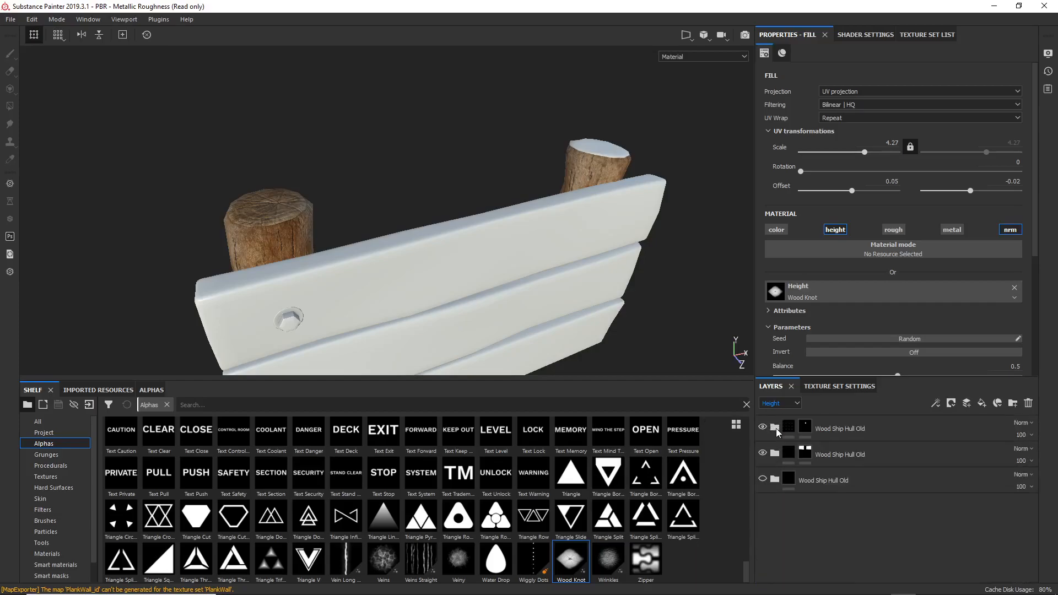
click(847, 430)
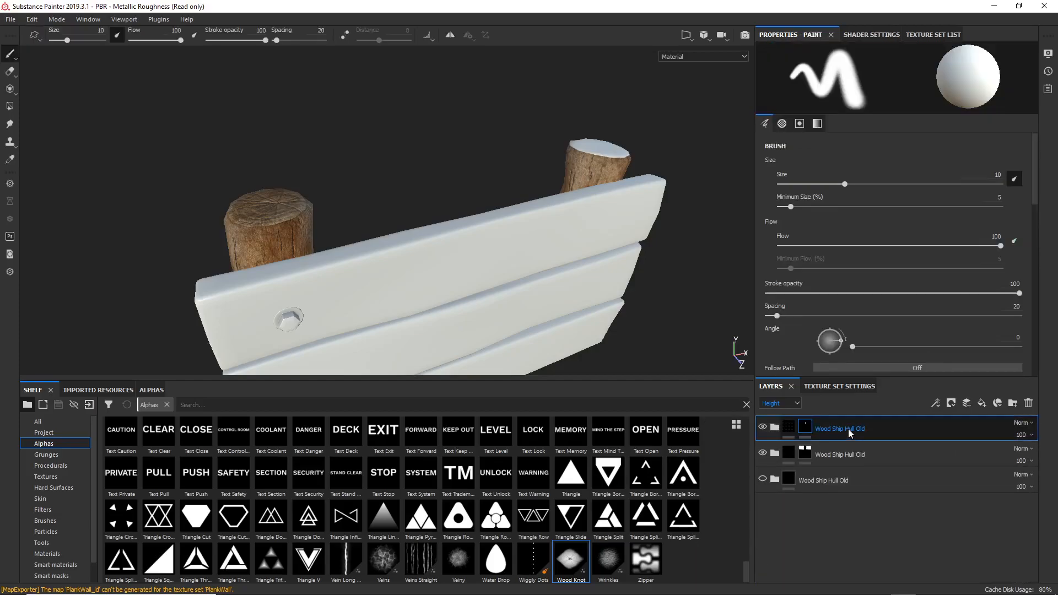
key(ctrl+d)
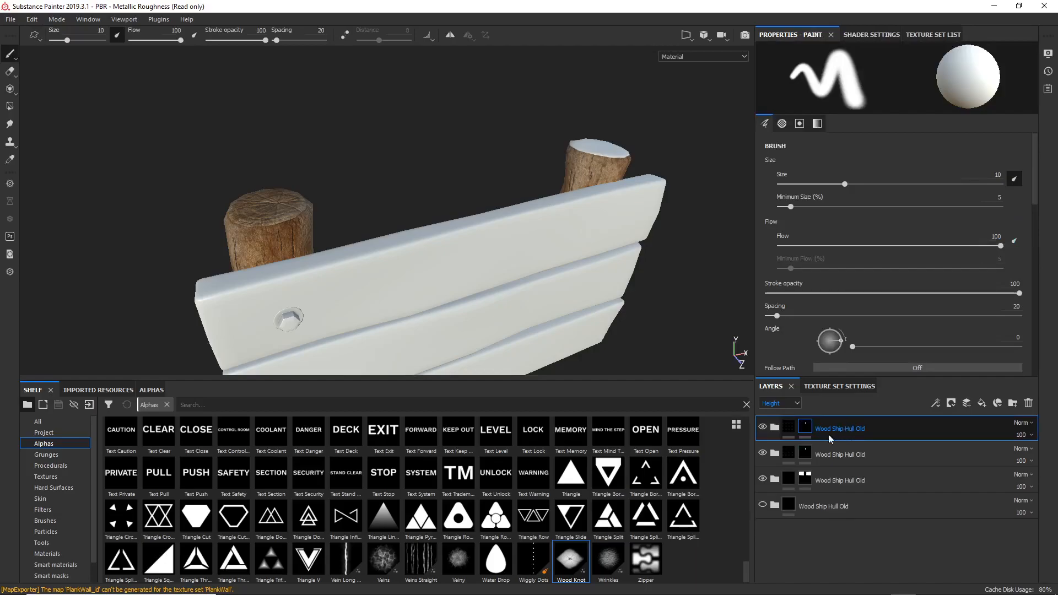
Clear the duplicated top Wood Ship Hull Old folder's mask and fill it over the far post's cap by UV chunk
right_click(805, 426)
click(867, 136)
click(10, 105)
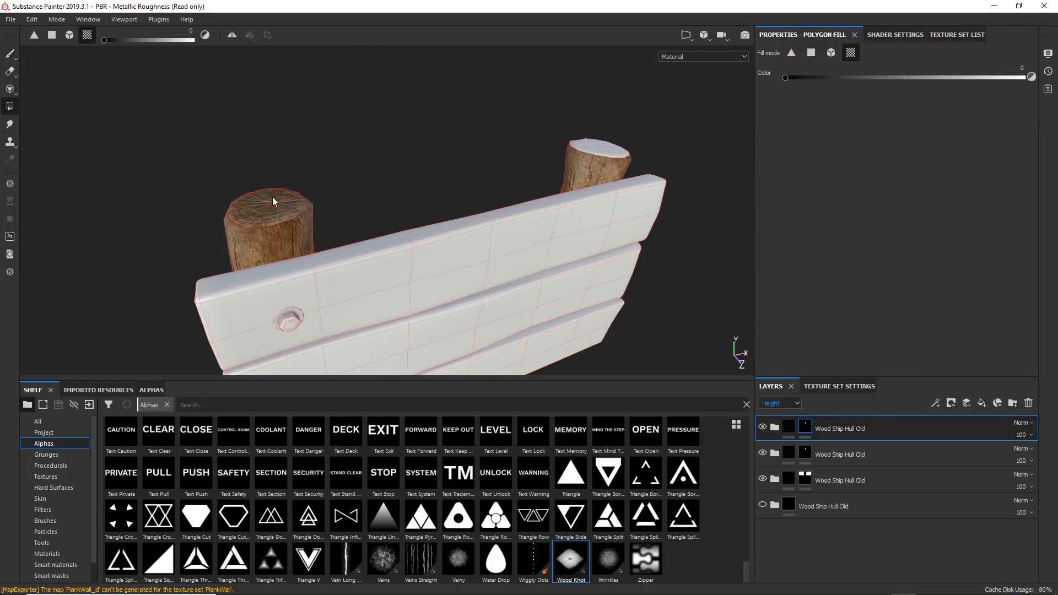
click(600, 147)
Fit the Wood Knot rings in the top folder's Fill layer 1 onto the far post's cap with offsets 0.76 and 0.08
alt+drag(560, 154, 539, 191)
alt+middle_drag(540, 192, 326, 270)
alt+right_drag(326, 270, 403, 220)
alt+middle_drag(435, 254, 537, 323)
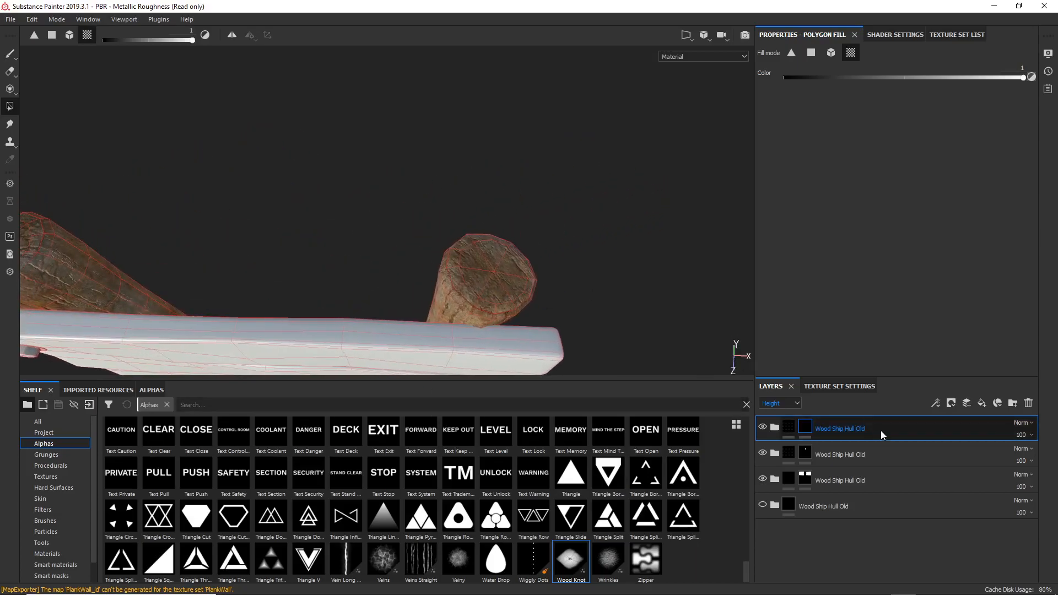
click(774, 427)
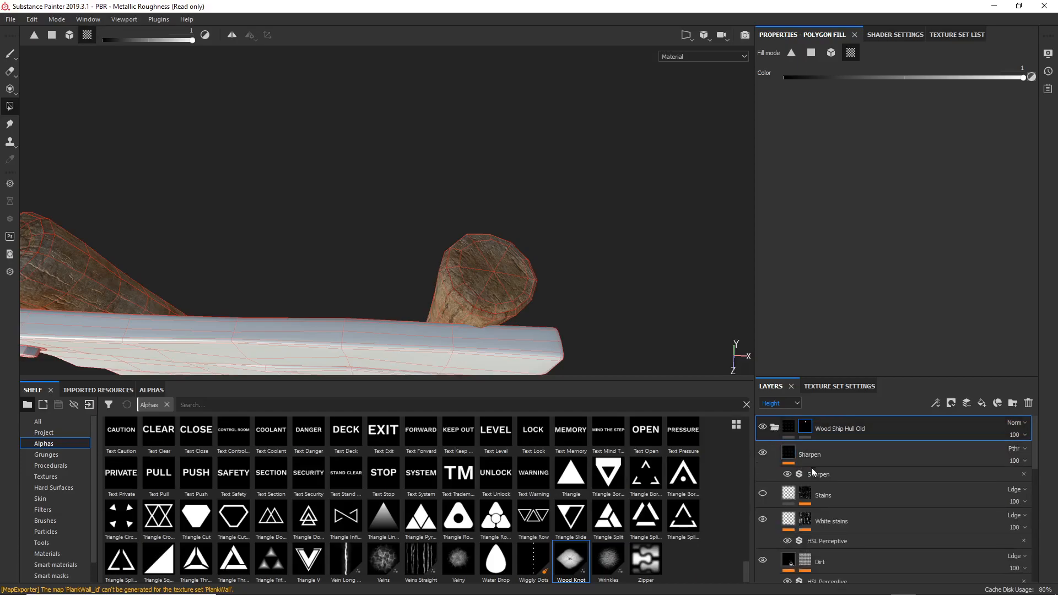
scroll(875, 511, down, 1)
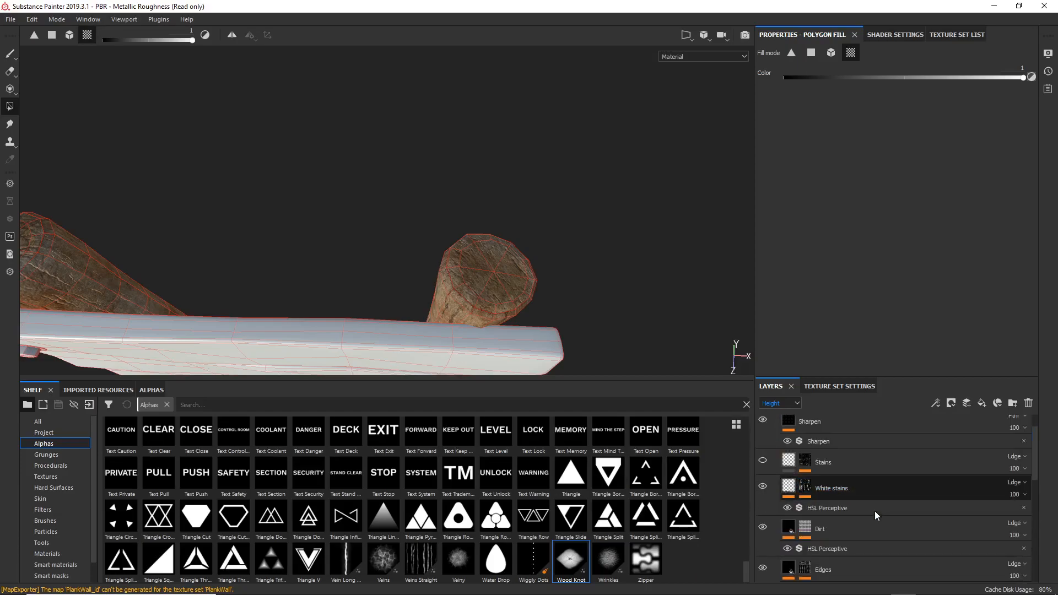
scroll(845, 542, down, 3)
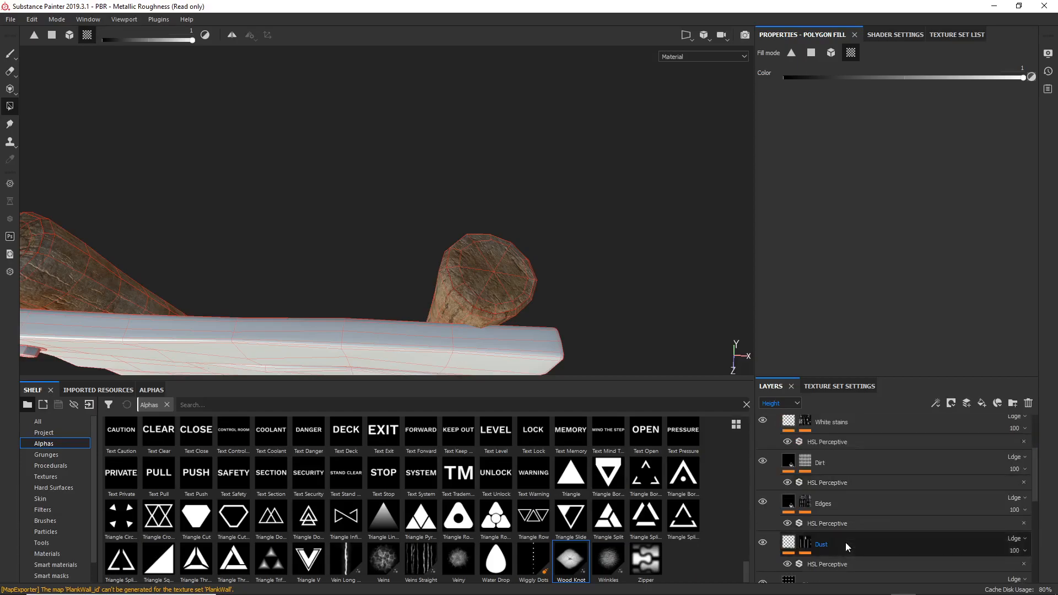
click(830, 551)
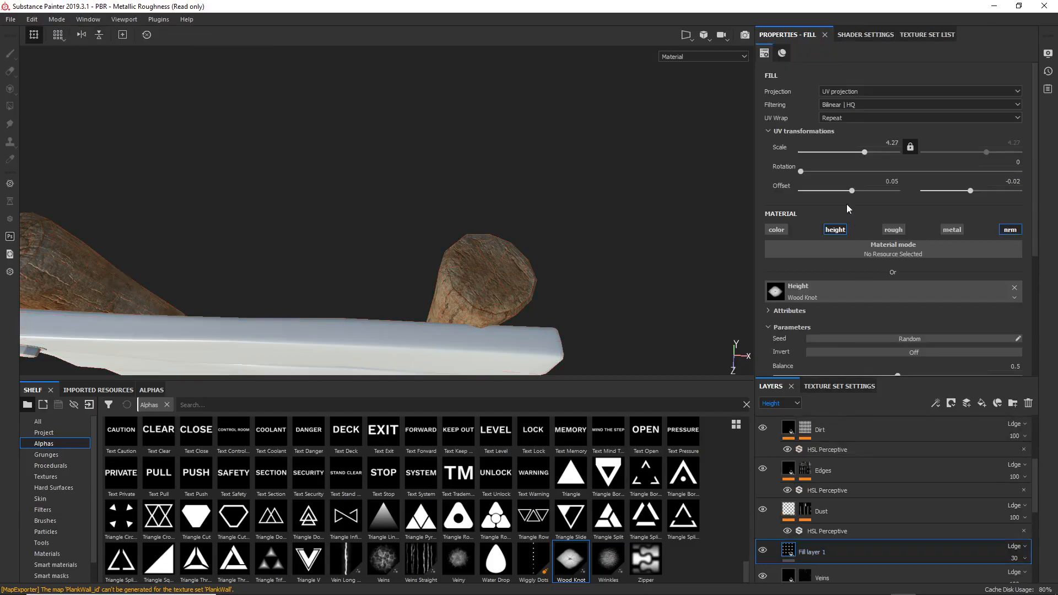
drag(852, 191, 883, 196)
click(994, 181)
text(0)
key(Return)
drag(883, 191, 885, 190)
drag(971, 191, 975, 191)
Examine the far post's cap rings and the whole fence from the front and back
alt+drag(448, 295, 529, 236)
alt+right_drag(529, 236, 453, 9)
alt+drag(422, 231, 550, 246)
alt+right_drag(550, 247, 195, 246)
alt+drag(195, 247, 196, 215)
mouse_move(194, 215)
alt+right_down()
mouse_move(203, 297)
mouse_move(186, 34)
alt+right_up()
alt+drag(347, 236, 319, 237)
shift+right_drag(319, 236, 211, 192)
alt+drag(240, 278, 704, 261)
shift+right_drag(705, 262, 525, 285)
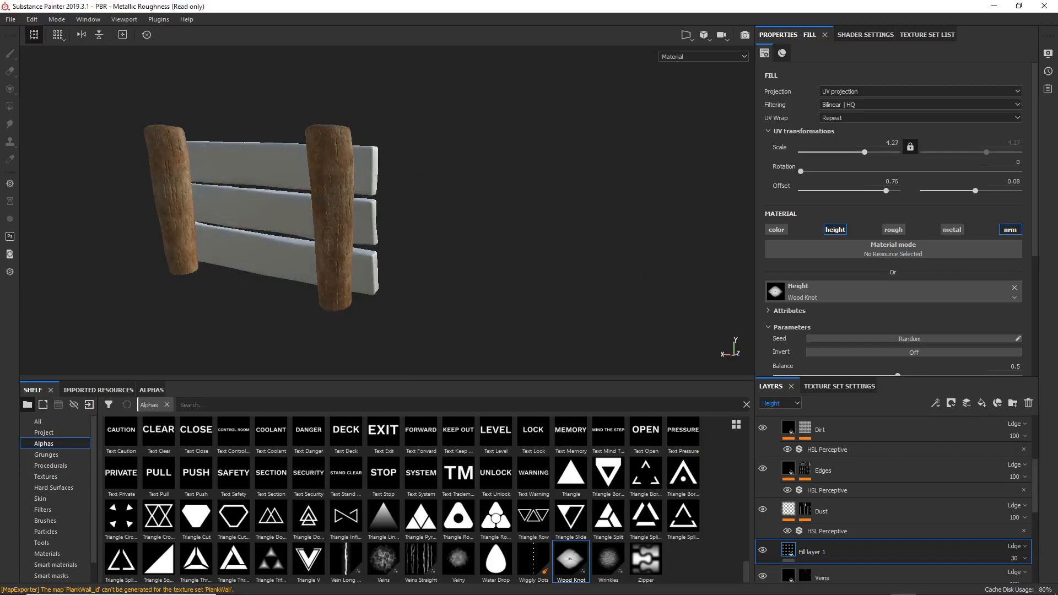
alt+drag(525, 247, 337, 202)
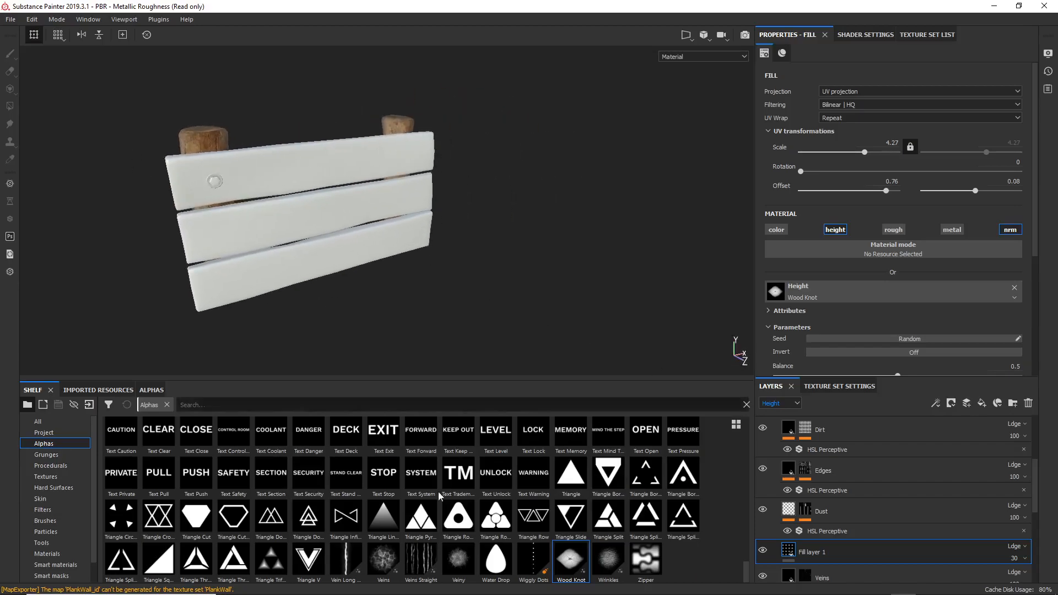
Collapse the topmost Wood Ship Hull Old folder and display the layer stack's Base Color channel
scroll(881, 430, up, 4)
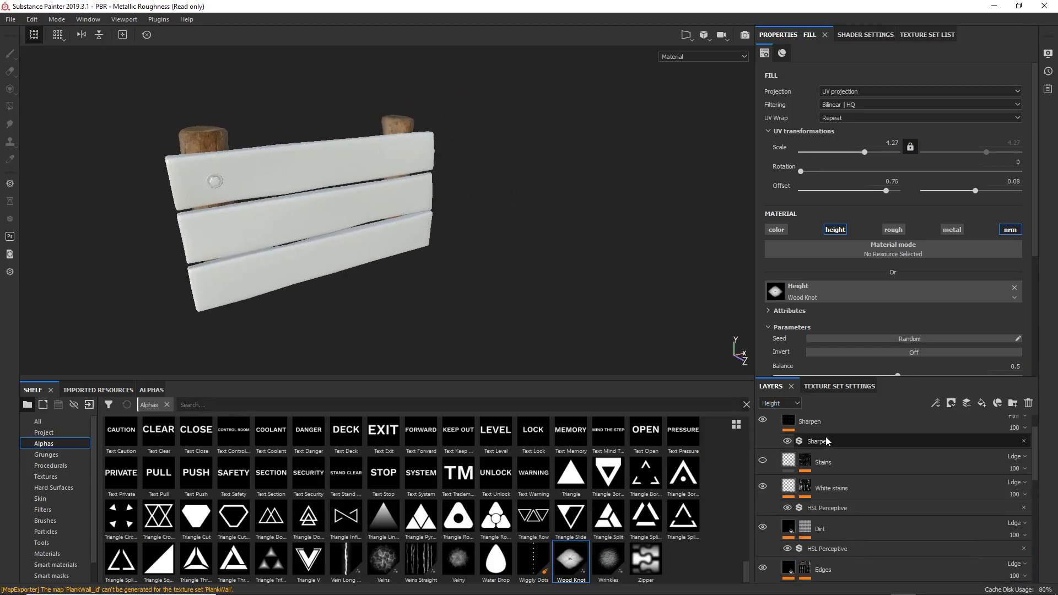
click(775, 427)
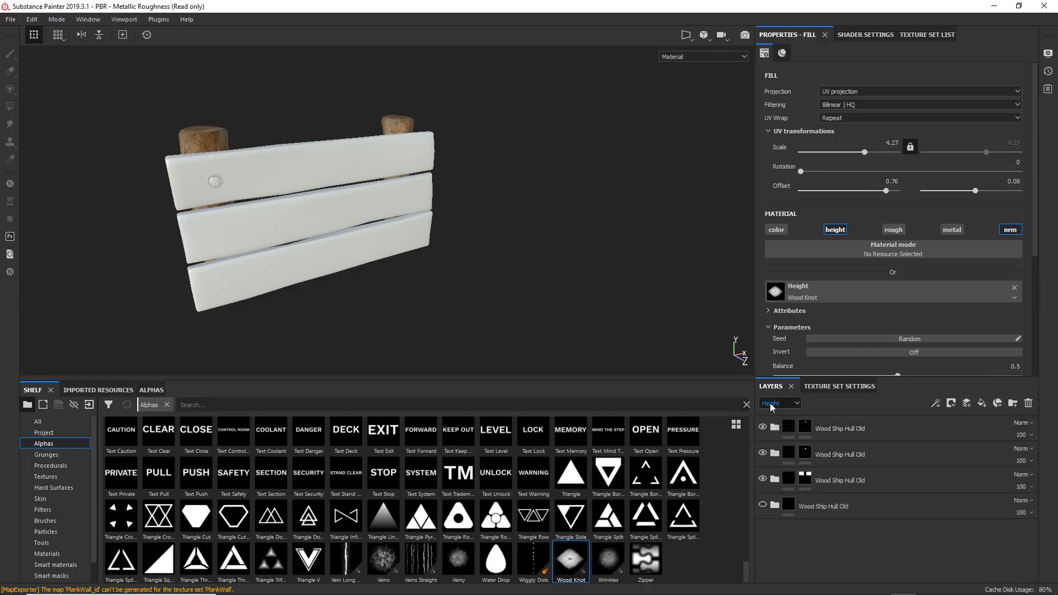
click(812, 480)
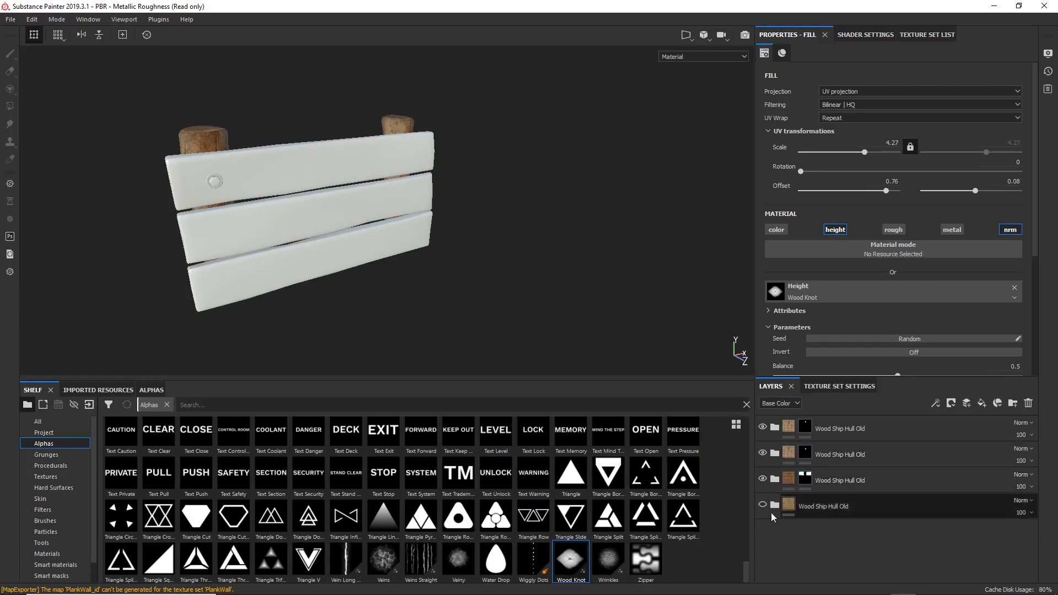
Show the bottom Wood Ship Hull Old folder and give it a black mask filled over the planks by mesh
click(763, 507)
click(810, 505)
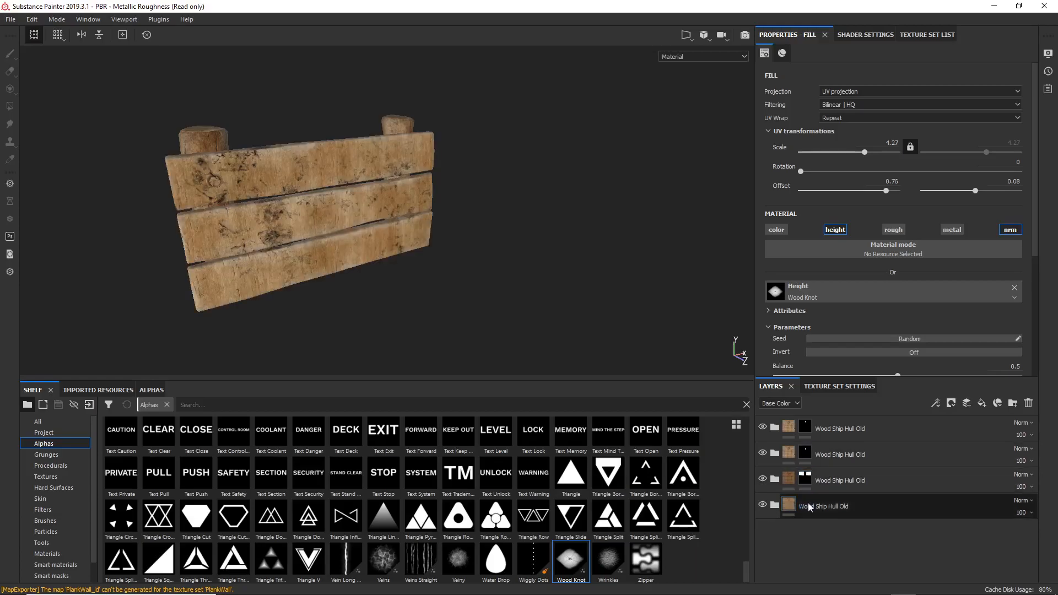
right_click(811, 504)
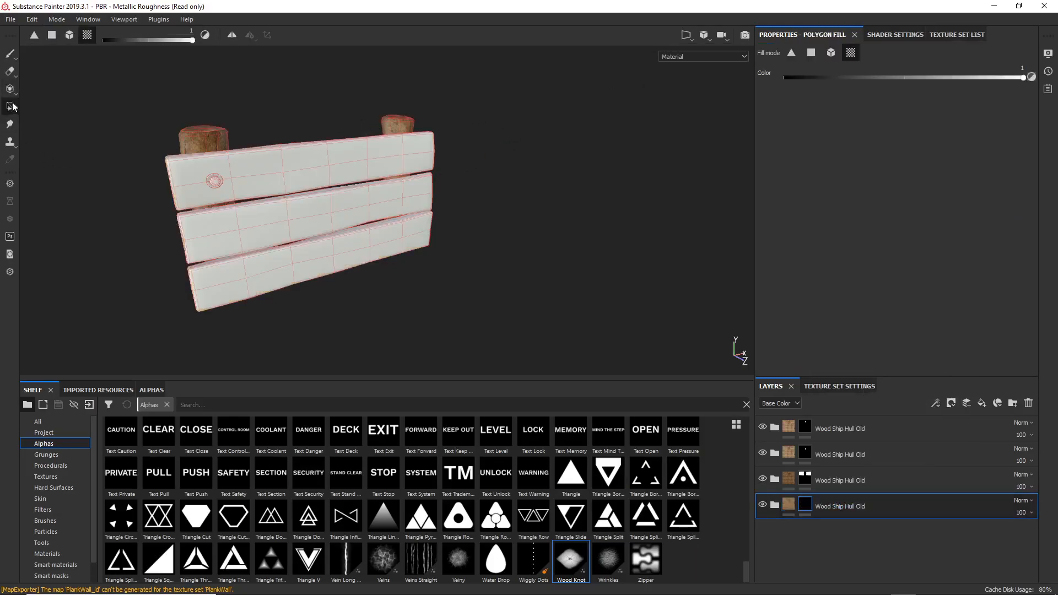
click(71, 38)
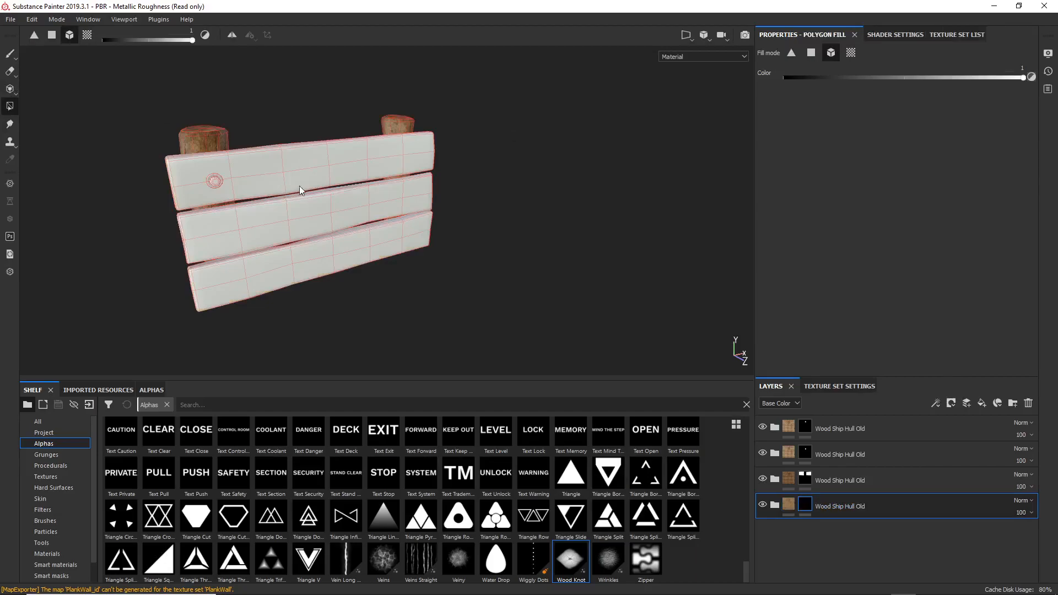
click(309, 250)
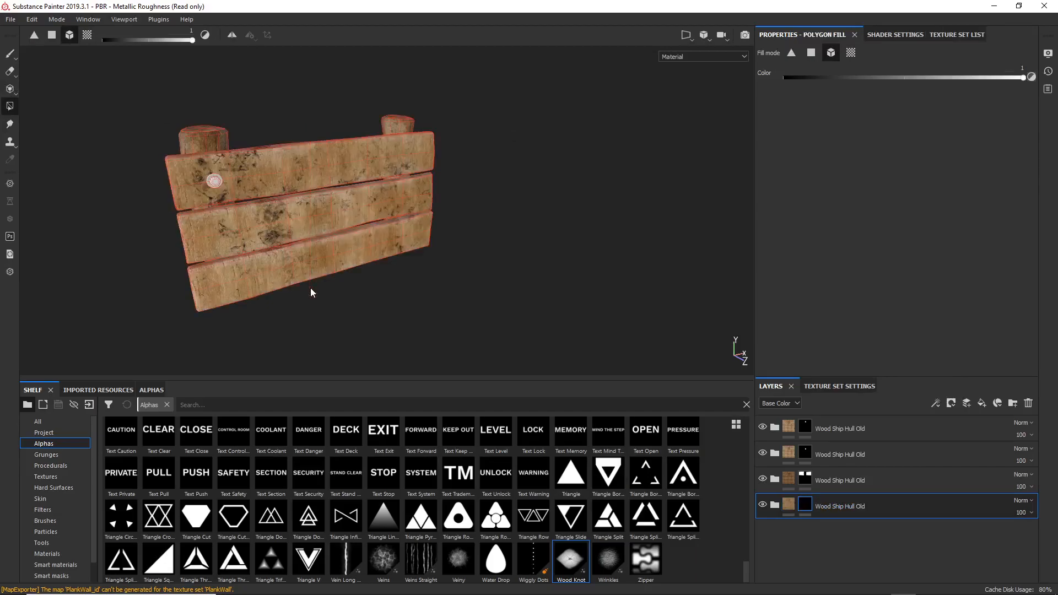
Rotate the Directional Scratches in the bottom folder's Wood Fibers mask to 90
click(774, 505)
alt+right_drag(386, 330, 270, 331)
scroll(820, 532, down, 4)
scroll(820, 532, down, 5)
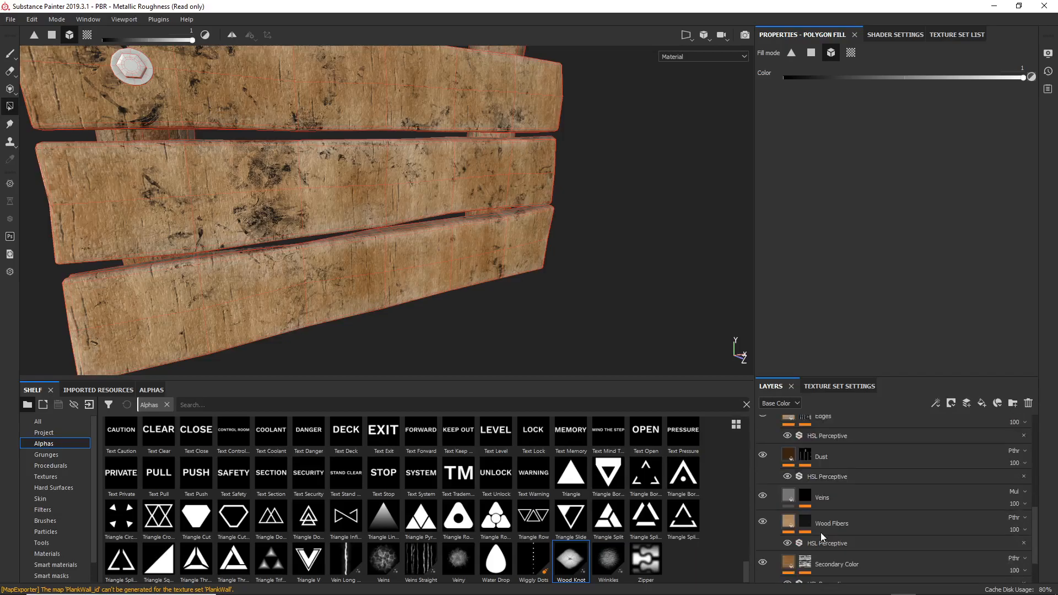
click(789, 524)
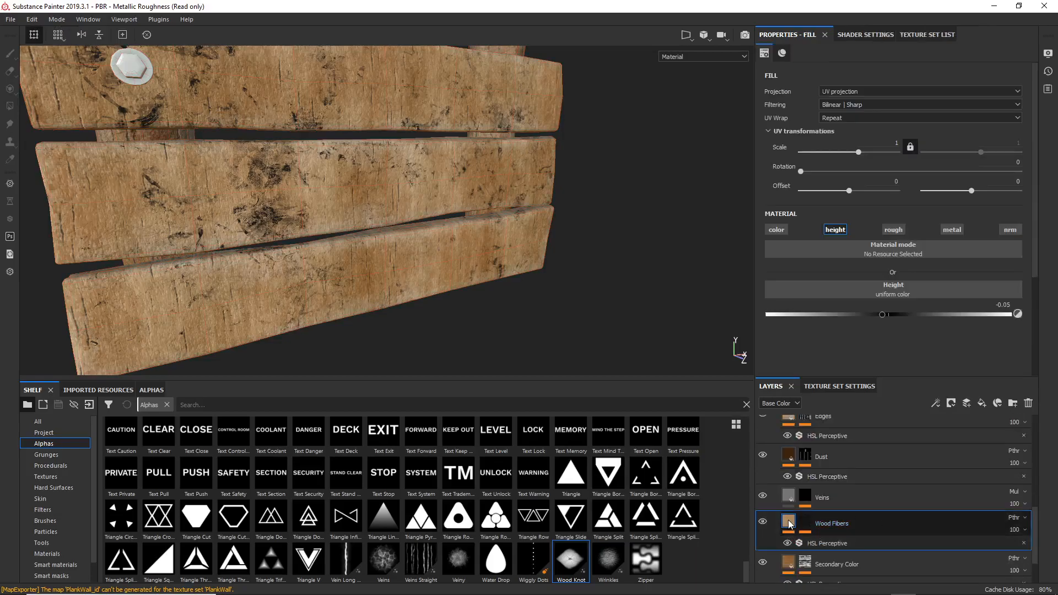
click(805, 524)
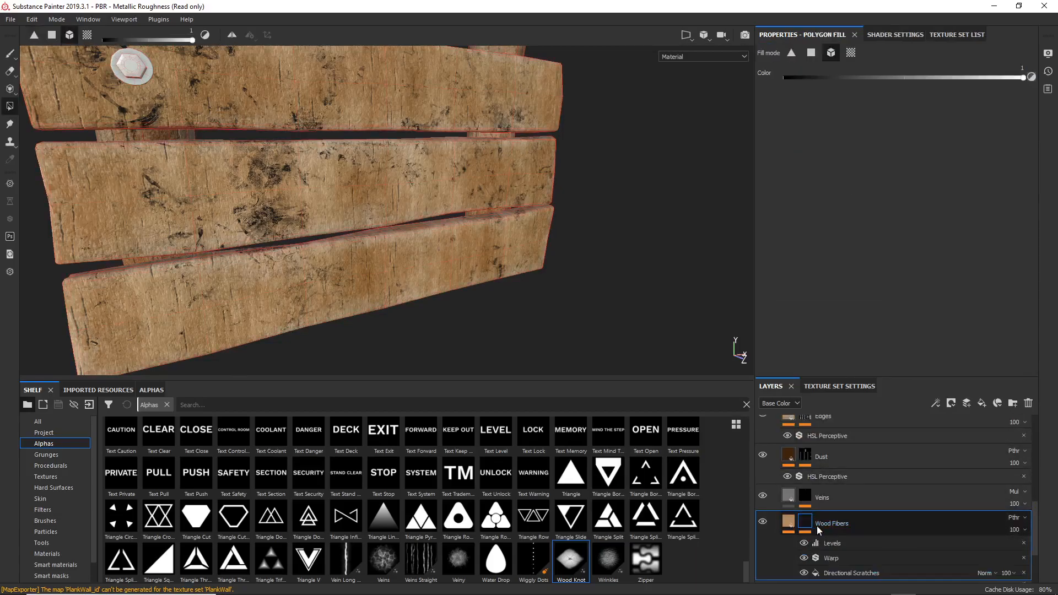
click(858, 572)
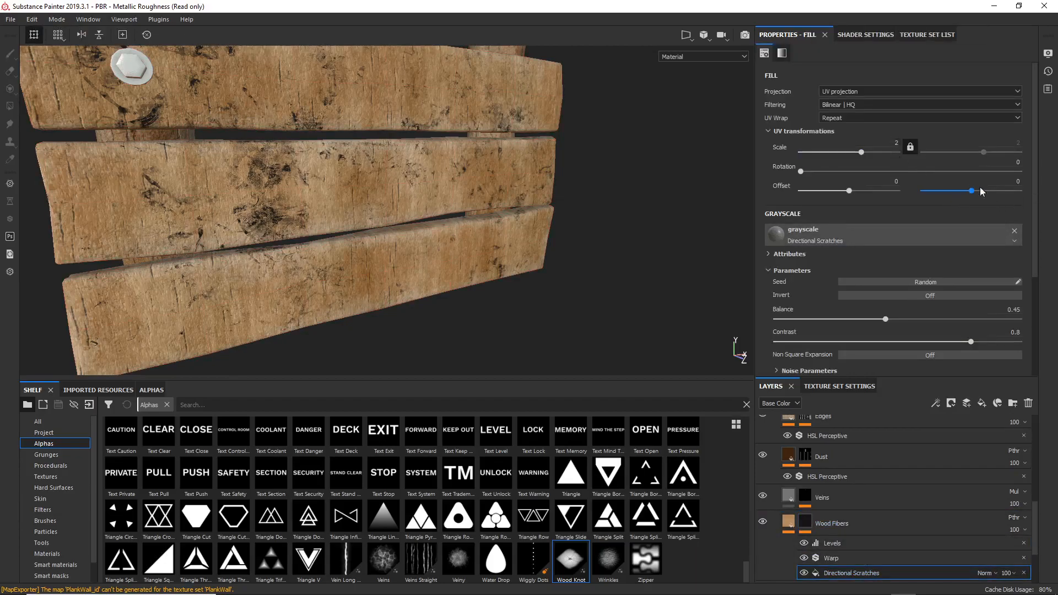
click(1017, 162)
text(90)
key(Return)
alt+right_drag(262, 135, 342, 267)
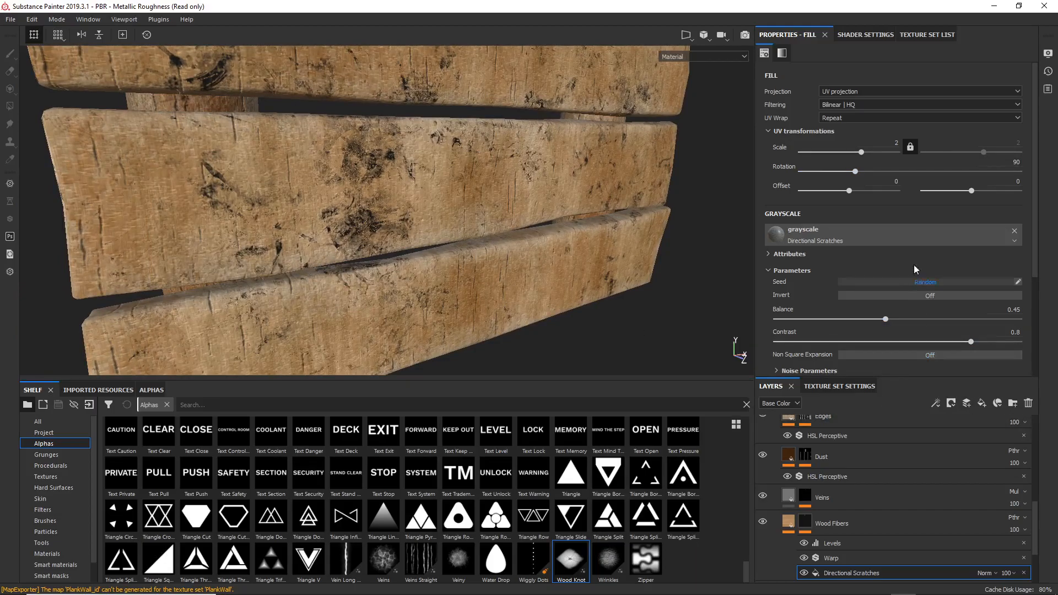
Unlink the scratches' UV scale axes and try a second scale value of 2.25 on the planks
click(910, 146)
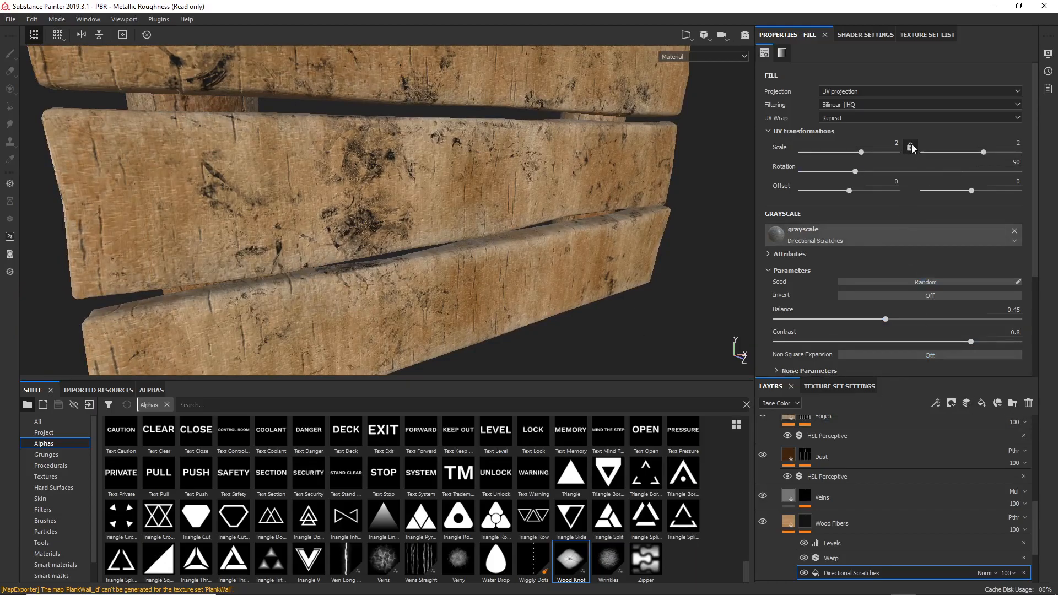
click(866, 152)
drag(986, 153, 986, 157)
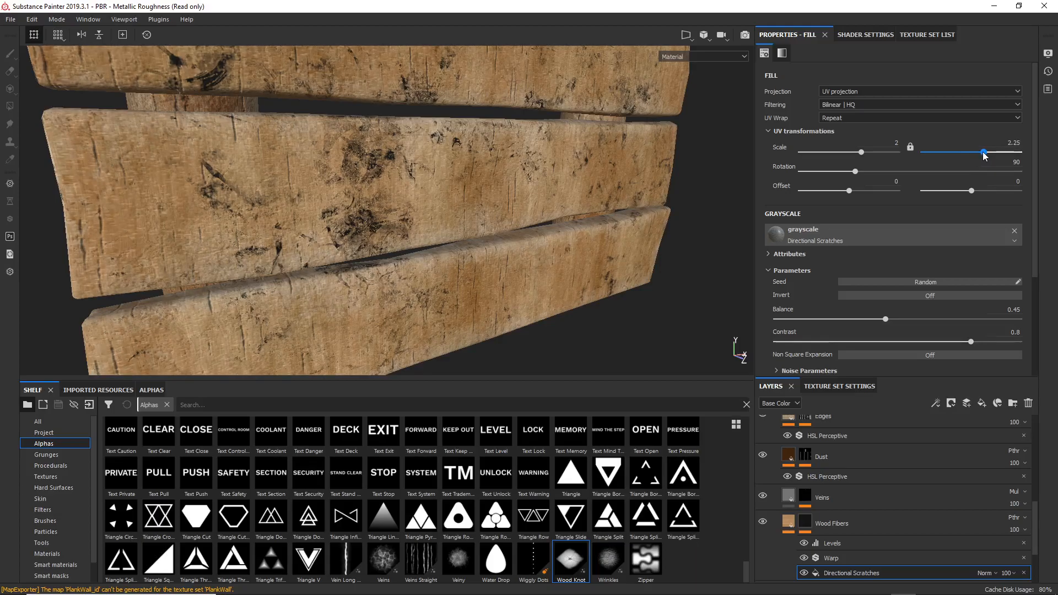
alt+right_drag(395, 272, 331, 107)
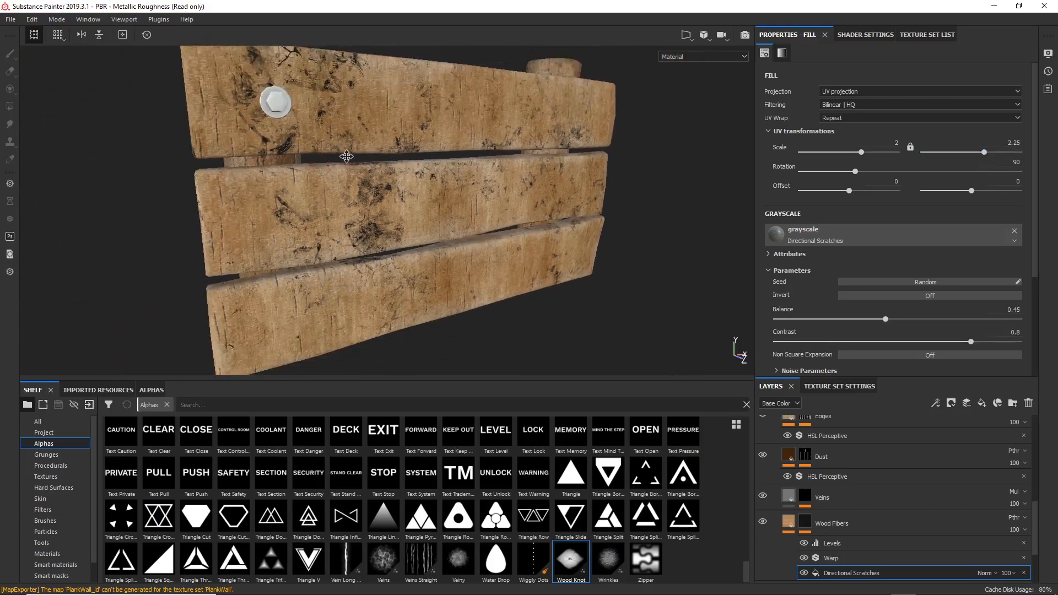
alt+middle_drag(343, 154, 376, 220)
alt+drag(375, 221, 419, 231)
Increase Pattern Size Y in the noise parameters of the Wood Fibers mask's Directional Scratches to lengthen the grain
scroll(758, 306, down, 2)
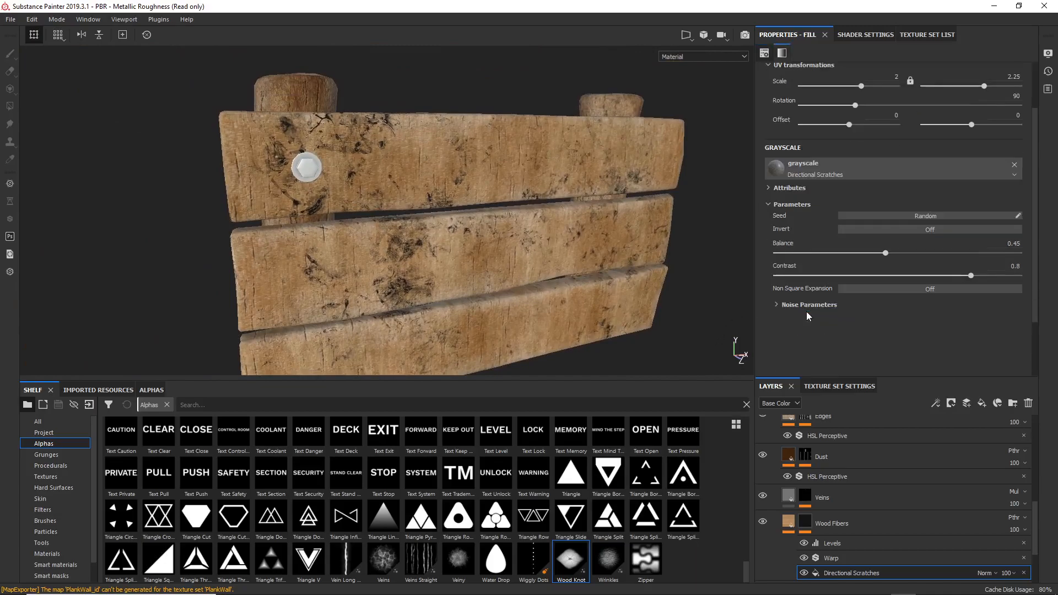
click(777, 305)
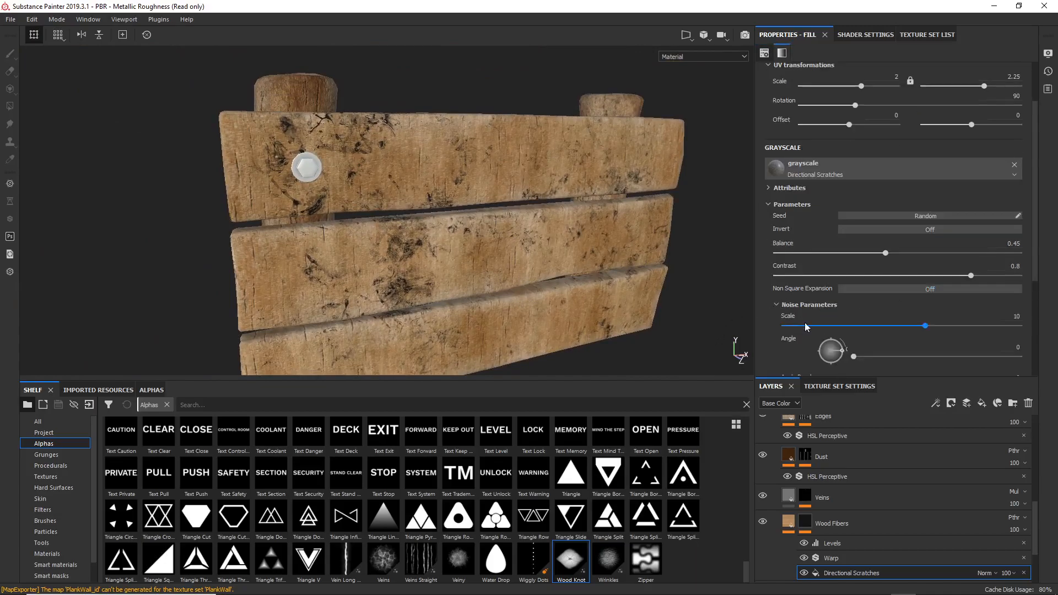
scroll(804, 339, down, 1)
scroll(815, 339, down, 2)
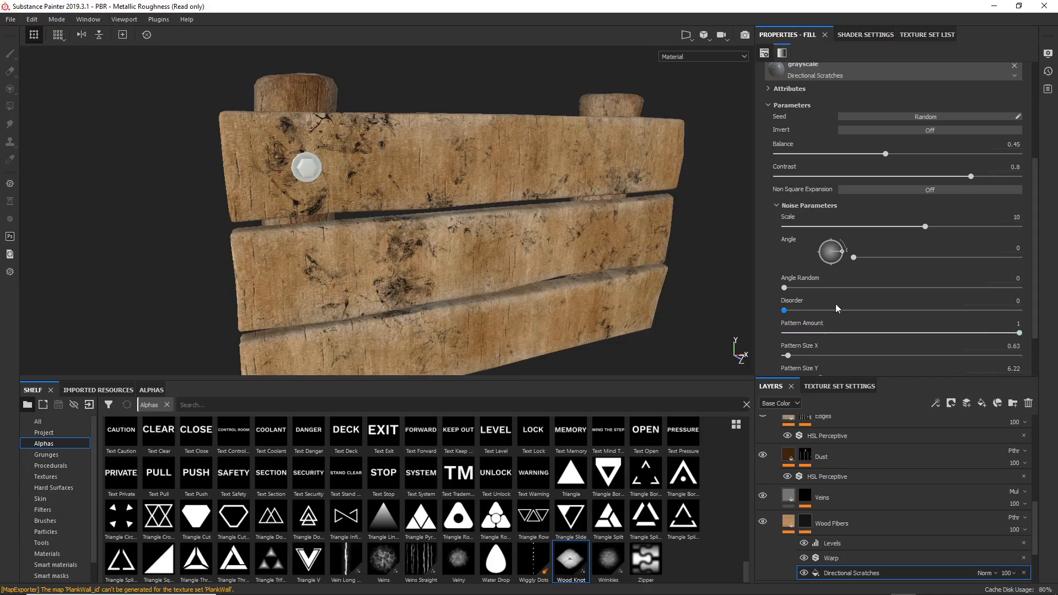
scroll(866, 323, down, 1)
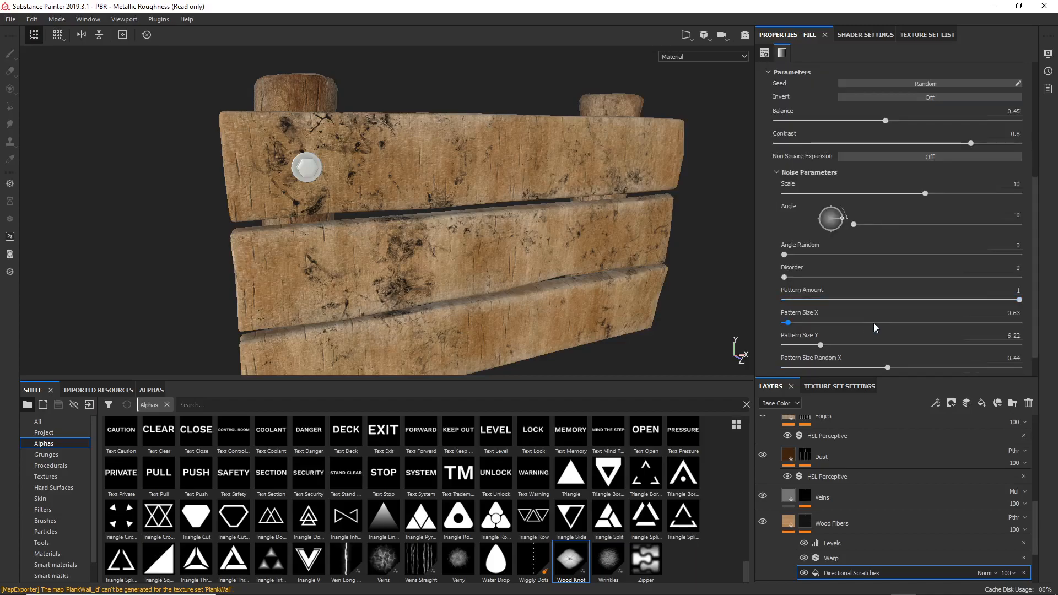
drag(824, 345, 897, 343)
alt+right_drag(341, 281, 395, 418)
Relink the scratches' UV scale axes at a uniform 2 and check the plank grain up close
scroll(901, 154, up, 3)
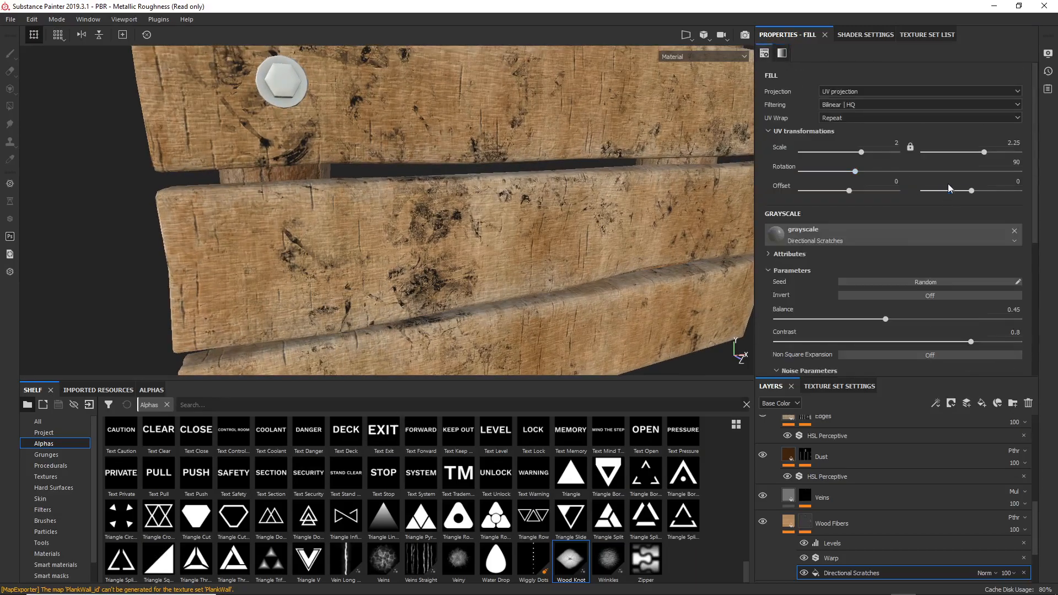
click(910, 147)
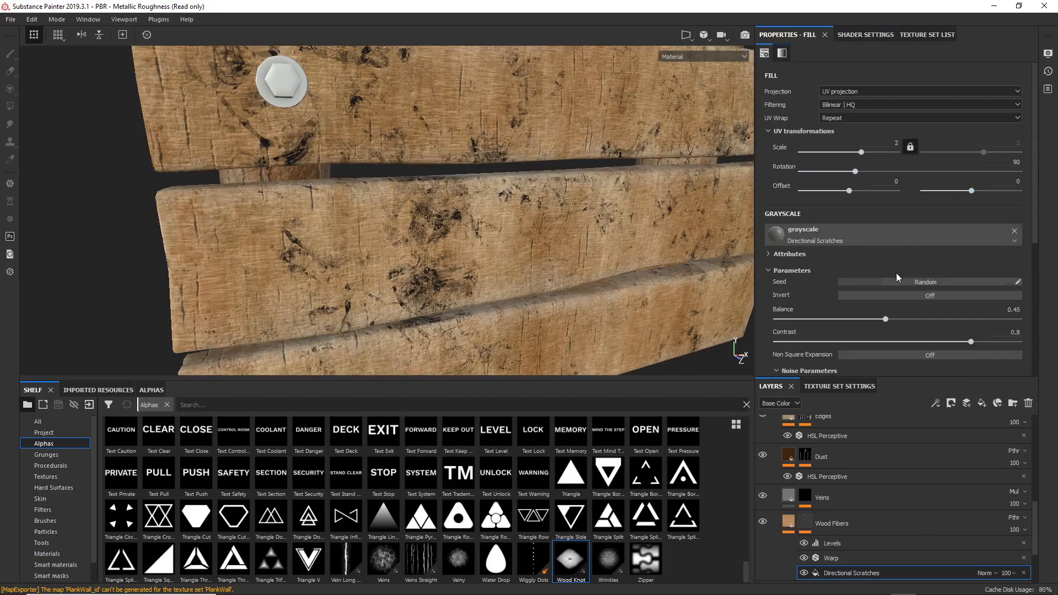
alt+right_drag(405, 242, 302, 315)
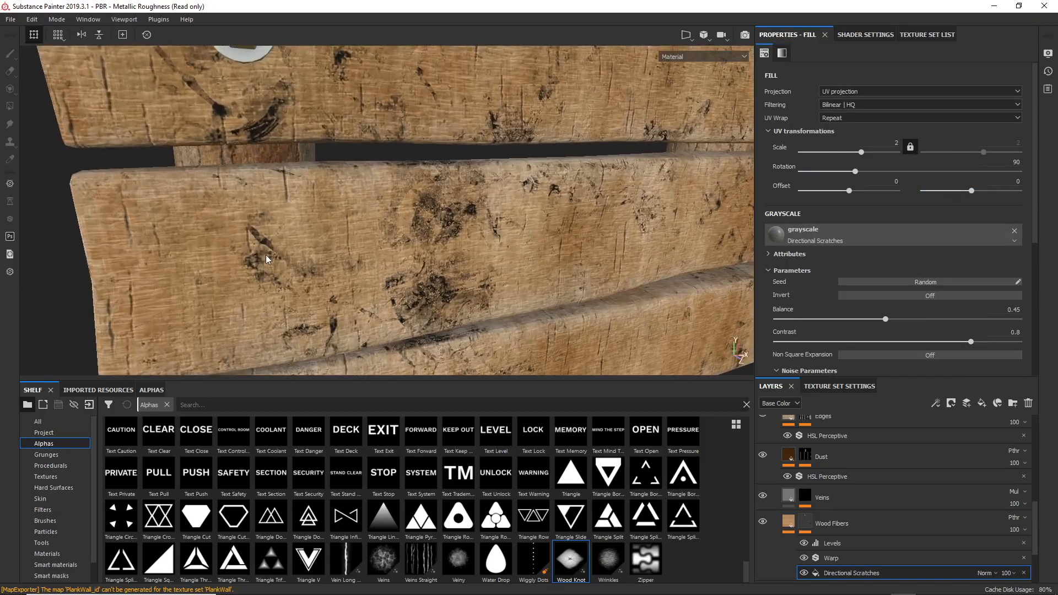
alt+drag(265, 260, 284, 257)
alt+right_drag(283, 256, 278, 138)
alt+middle_drag(278, 138, 260, 241)
alt+drag(260, 241, 289, 237)
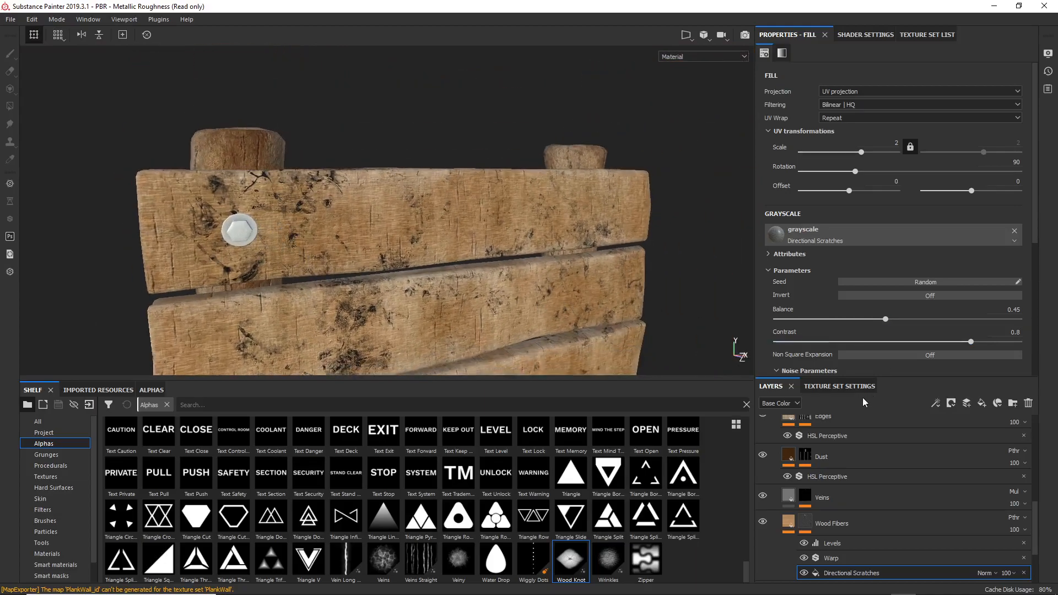
Rotate the Directional Scratches in the Veins layer's mask to 90
click(805, 497)
click(865, 548)
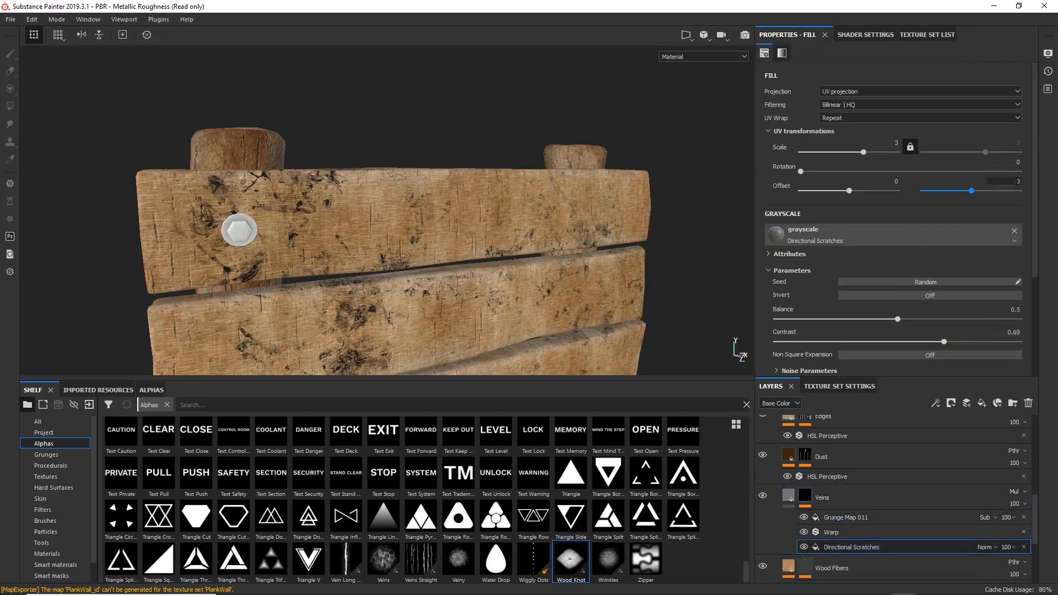
drag(1010, 170, 1033, 170)
key(ctrl+z)
click(1011, 162)
key(Return)
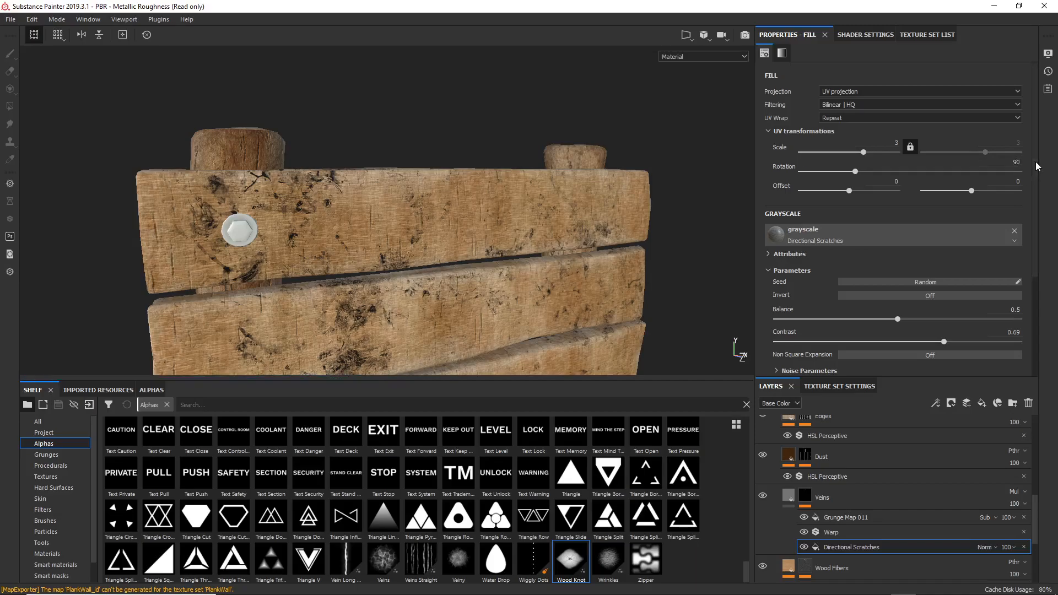
Set Balance to 0.73 on the Directional Scratches in the Veins layer's mask to strengthen the dark cracks on the planks
alt+drag(363, 242, 321, 246)
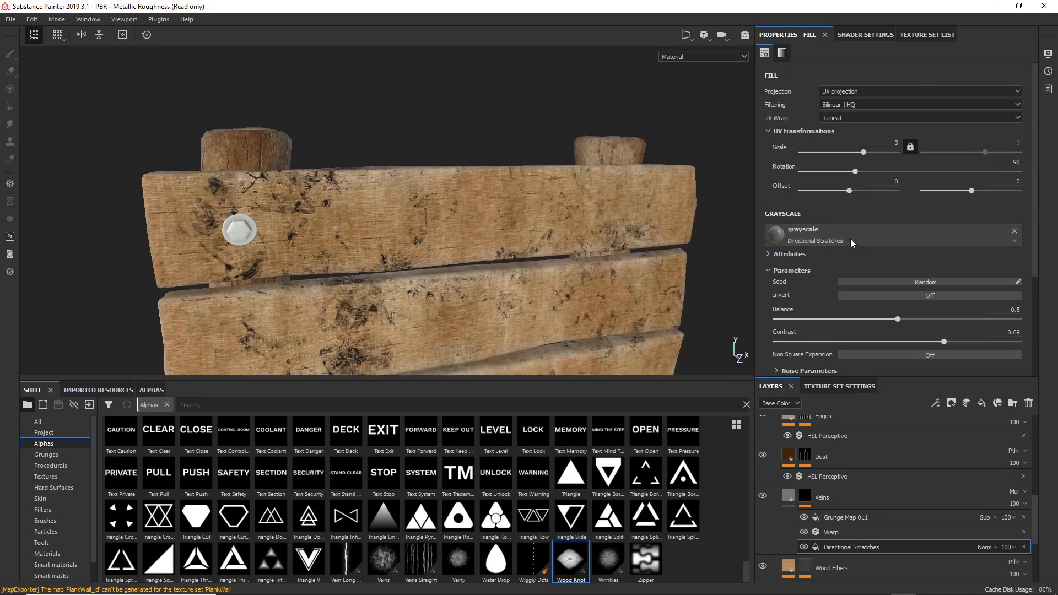
click(894, 143)
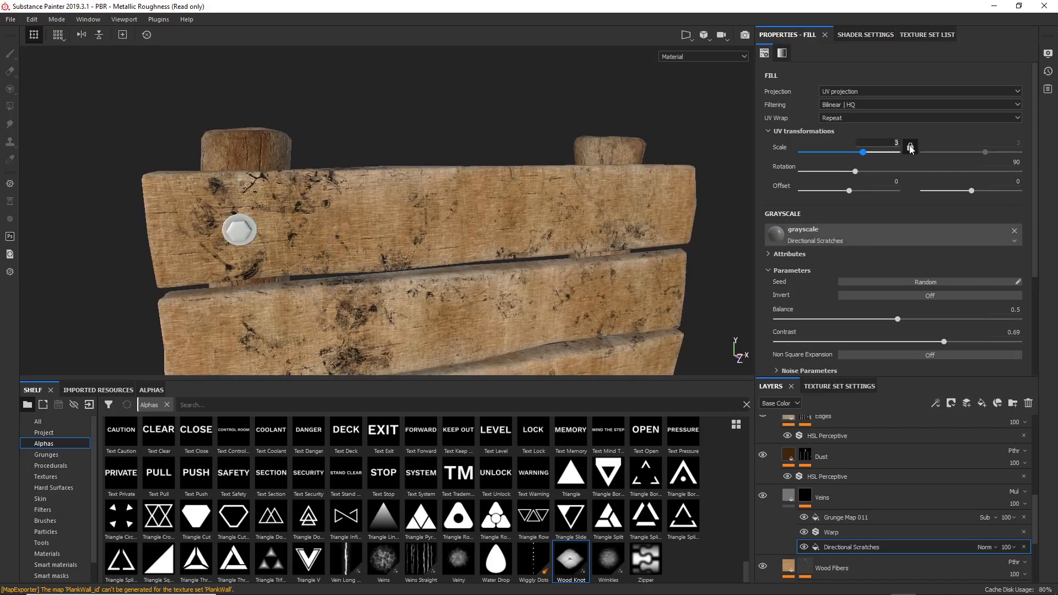
scroll(845, 310, down, 3)
click(782, 273)
scroll(811, 300, down, 2)
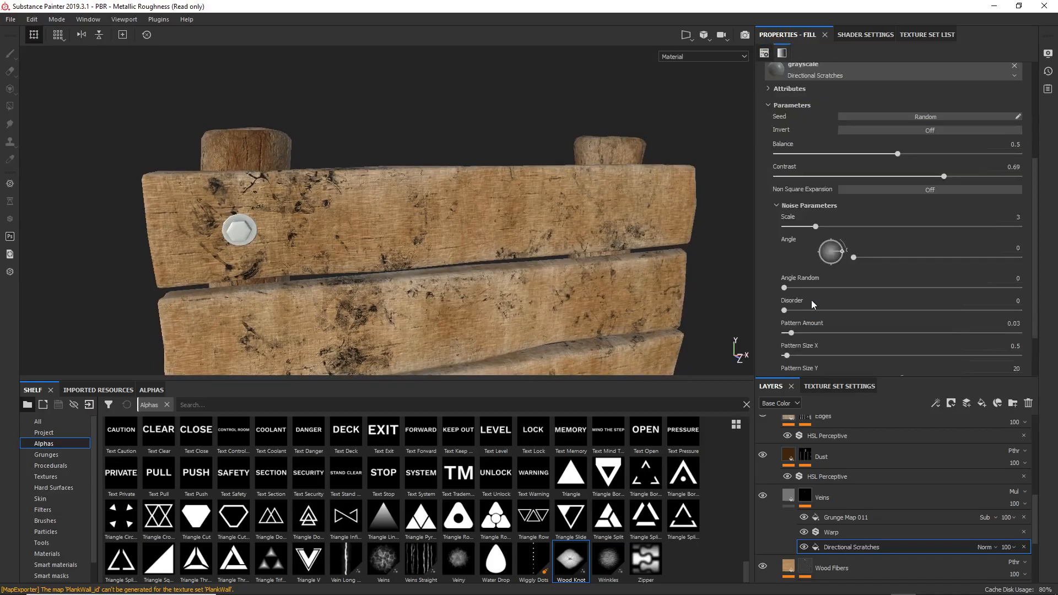
mouse_move(824, 229)
mouse_down()
mouse_move(834, 229)
mouse_move(804, 227)
mouse_move(813, 233)
mouse_up()
alt+drag(522, 257, 495, 275)
alt+right_drag(495, 275, 486, 314)
alt+middle_drag(486, 314, 490, 255)
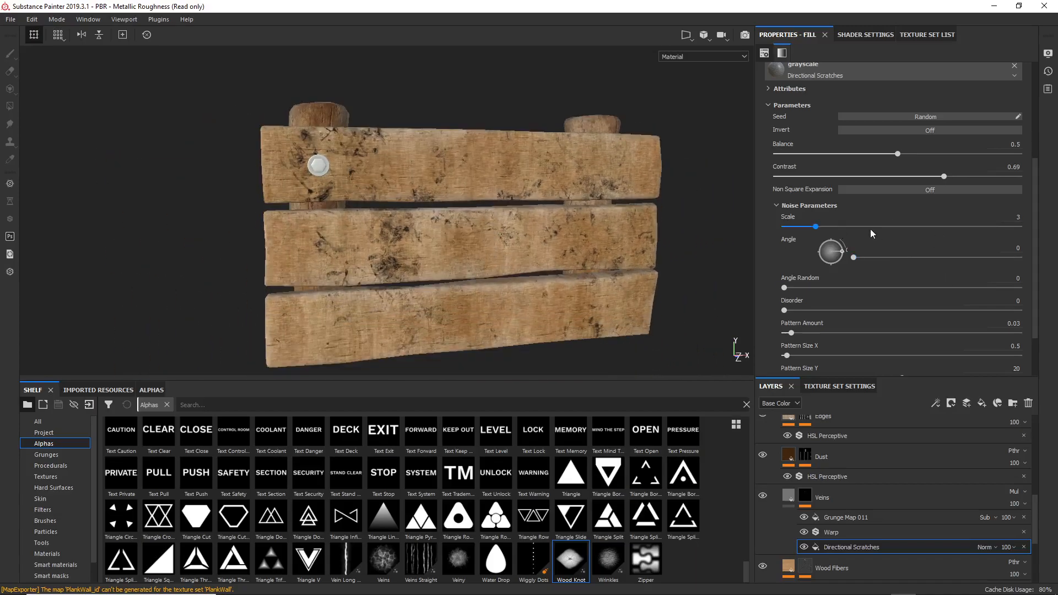
drag(950, 158, 953, 158)
alt+drag(484, 214, 534, 236)
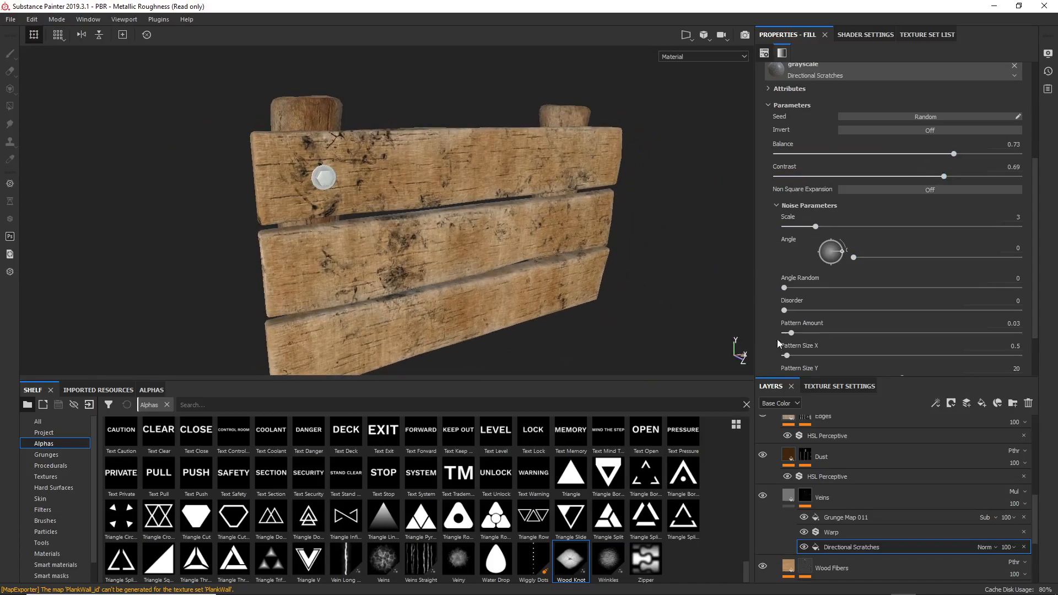
Hide the Stains layer in the planks' Wood Ship Hull Old folder and check the planks from the front and side
scroll(815, 471, up, 5)
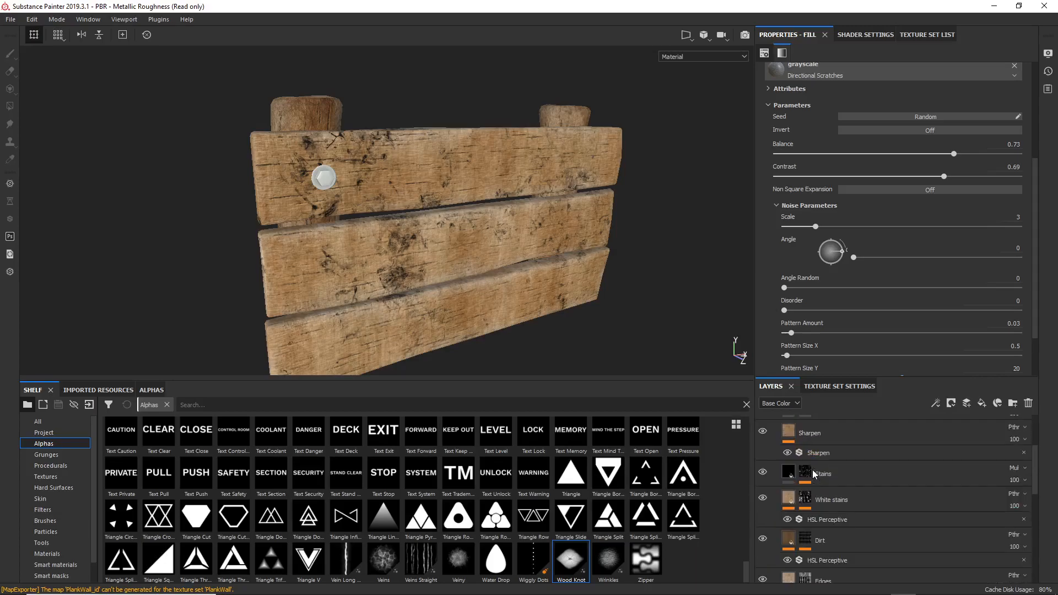
scroll(793, 457, up, 1)
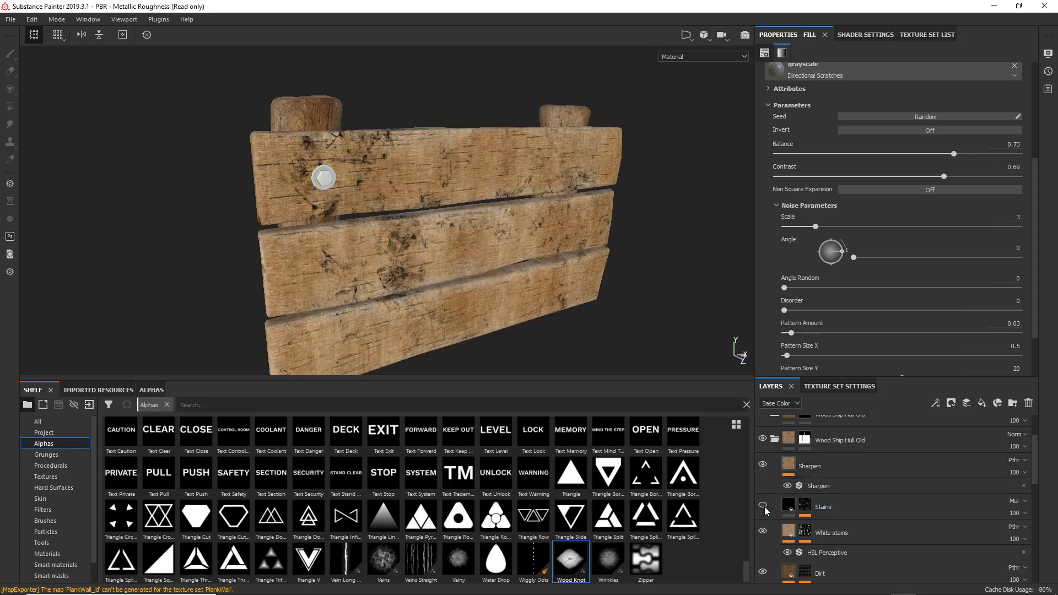
mouse_move(432, 260)
alt+mouse_down()
mouse_move(378, 241)
mouse_move(435, 270)
alt+mouse_up()
alt+right_drag(435, 270, 428, 236)
alt+drag(428, 236, 399, 226)
alt+right_drag(398, 227, 411, 363)
alt+drag(408, 277, 323, 229)
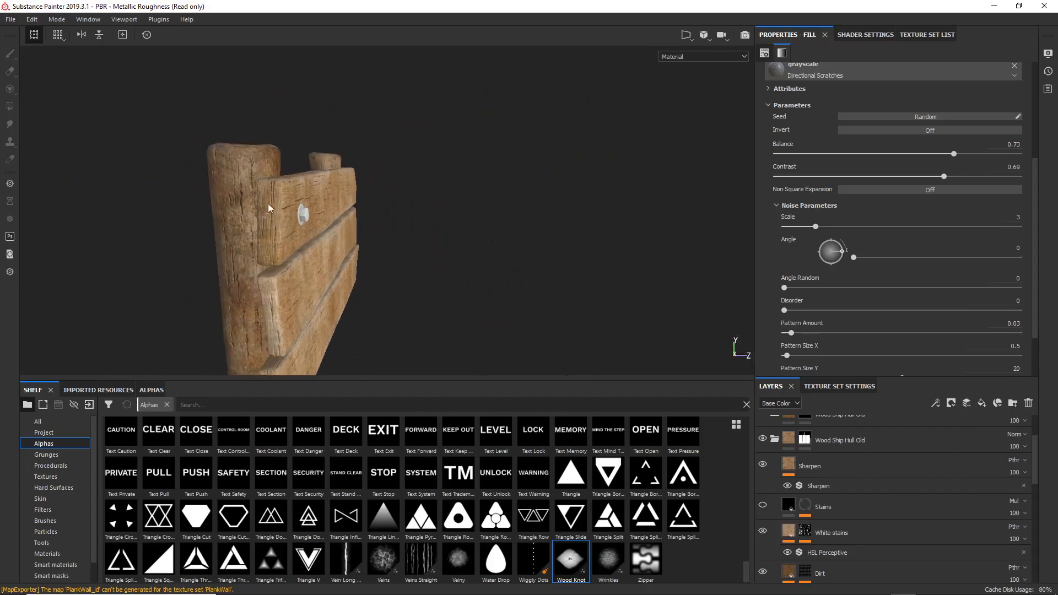
mouse_move(261, 259)
alt+mouse_down()
mouse_move(425, 262)
mouse_move(194, 256)
mouse_move(141, 266)
mouse_move(247, 244)
alt+mouse_up()
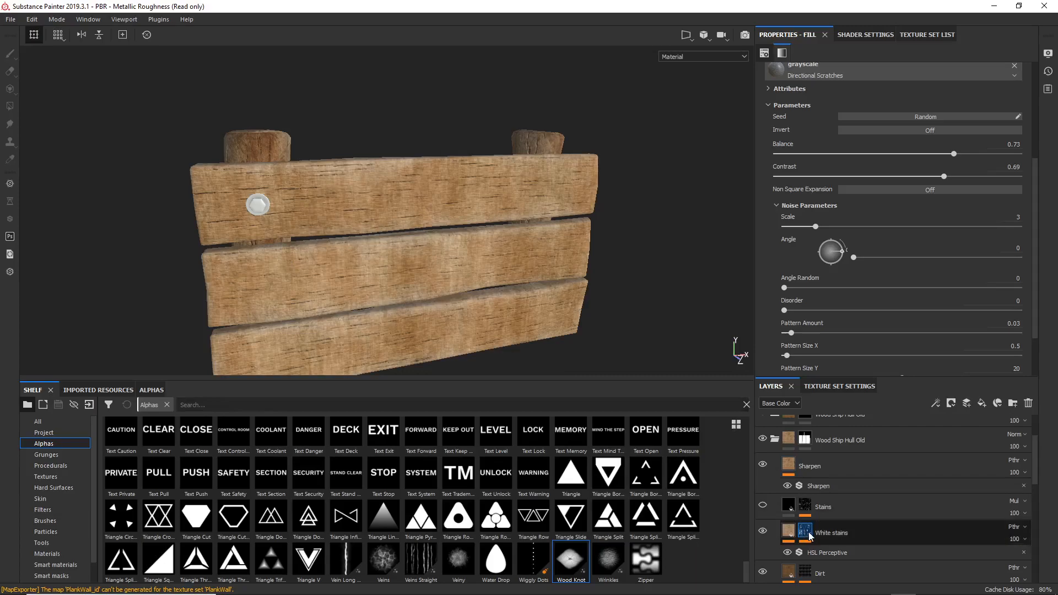
Set Dirt Level to 0.78 in the Dirt generator of the Dirt layer's mask and review the fence
scroll(811, 537, down, 1)
click(805, 538)
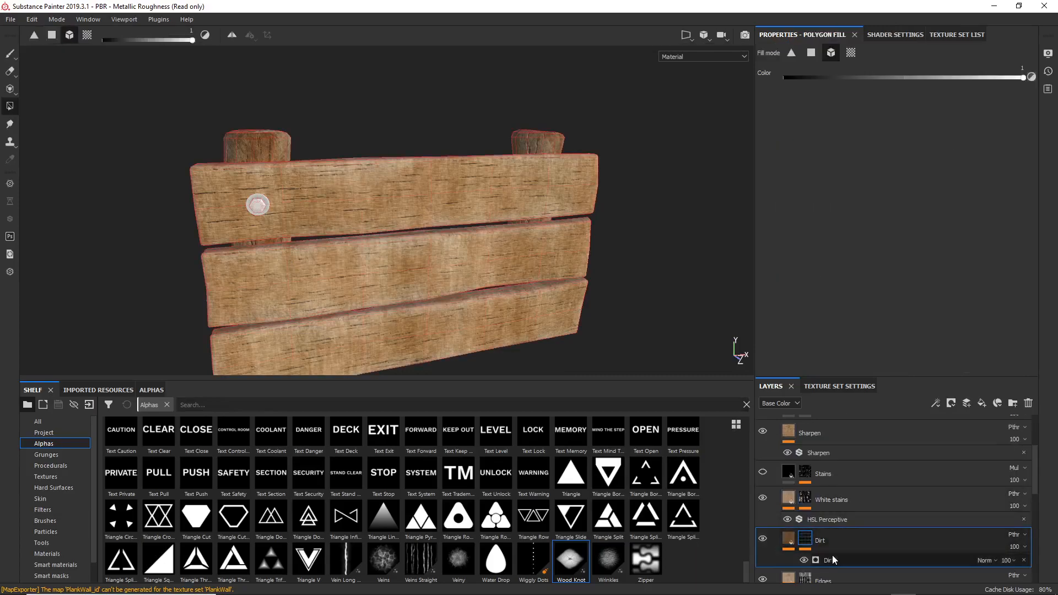
click(834, 558)
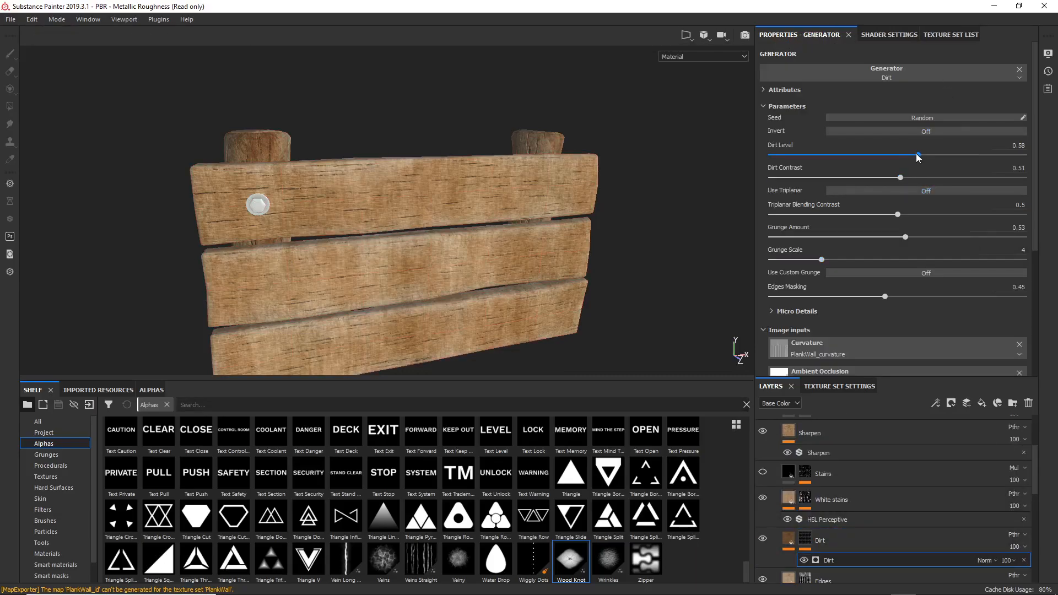
drag(934, 157, 968, 157)
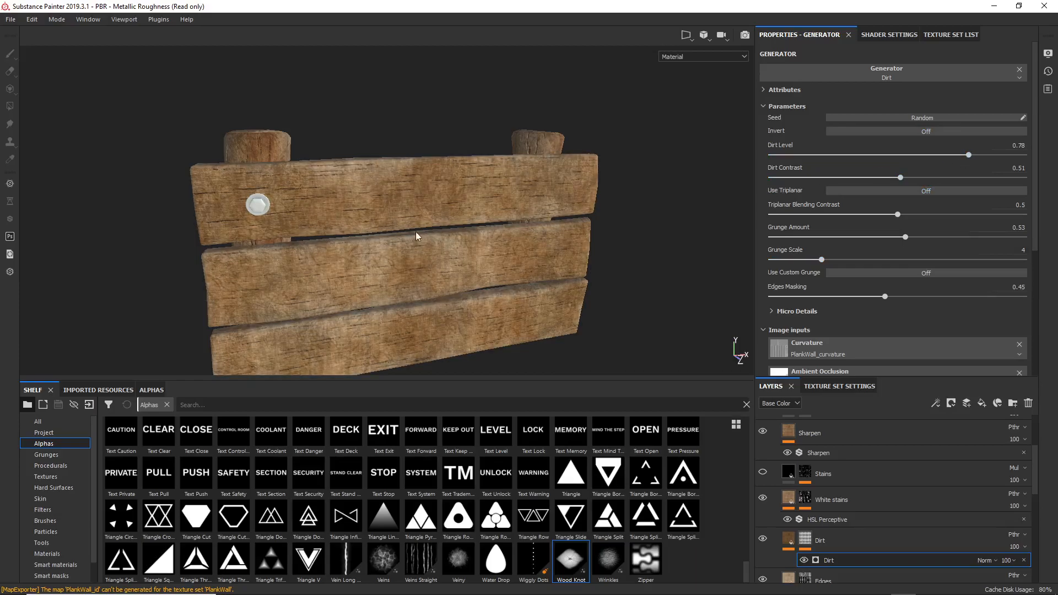
scroll(424, 226, down, 3)
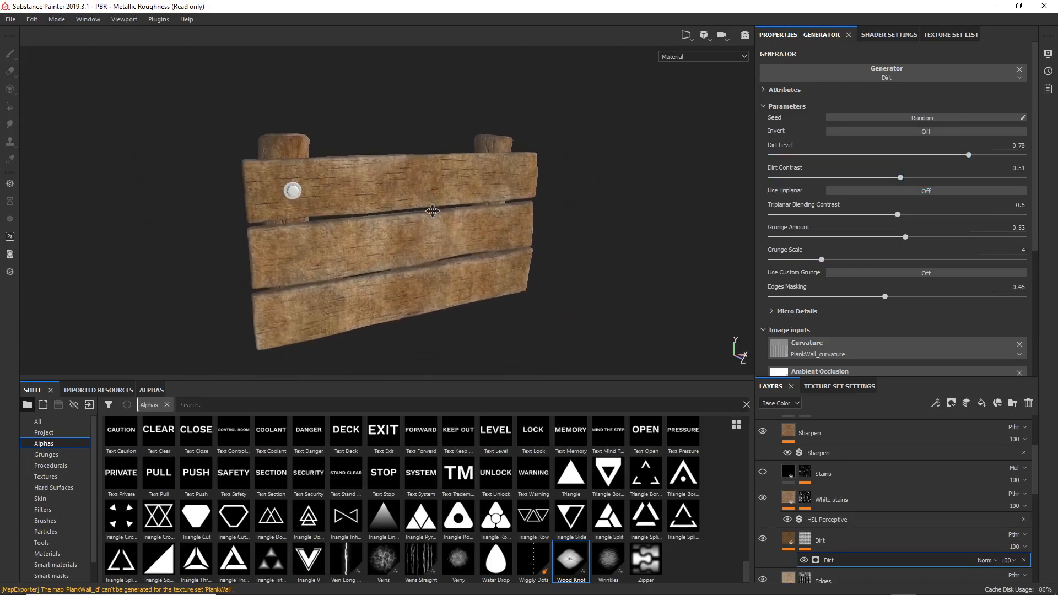
alt+drag(433, 211, 390, 221)
alt+right_drag(389, 221, 400, 314)
alt+middle_drag(386, 280, 441, 243)
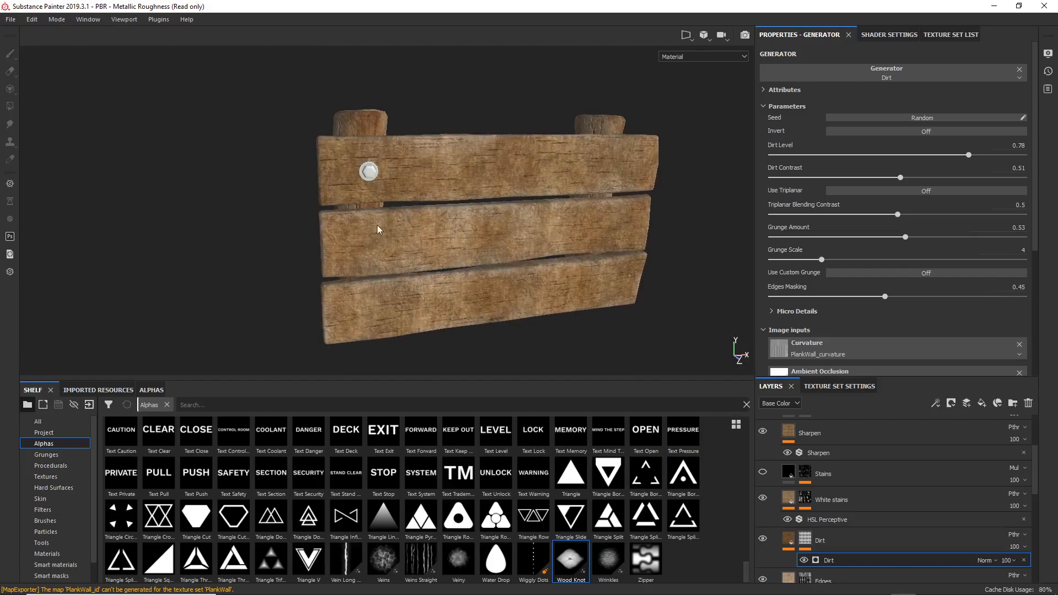
alt+drag(525, 204, 614, 215)
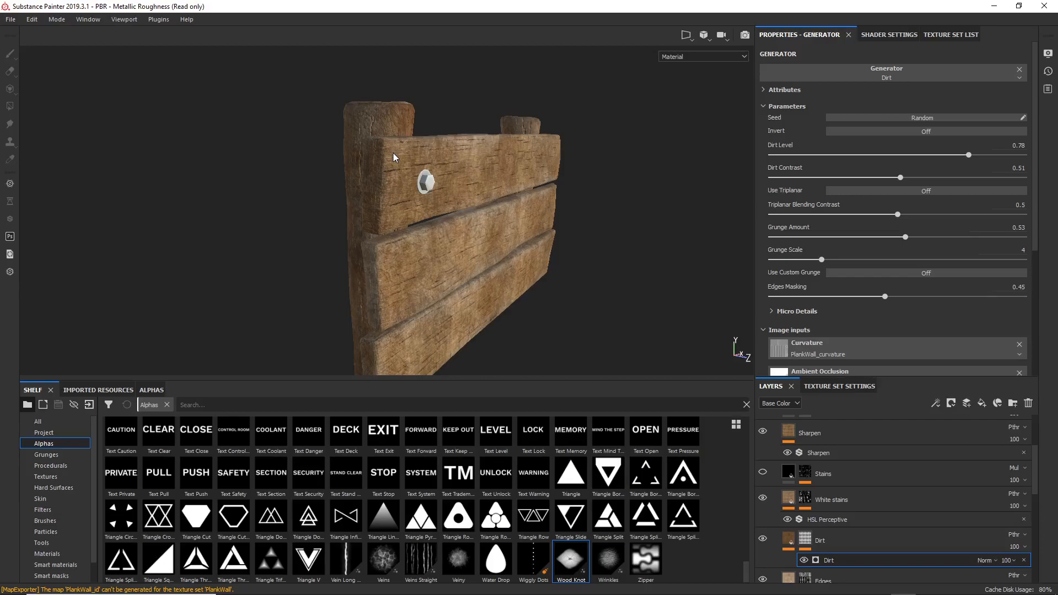
Remove the end faces of all three planks, on both sides, from the planks folder's mask with UV chunk fill at 0
alt+drag(405, 194, 394, 160)
scroll(826, 496, up, 3)
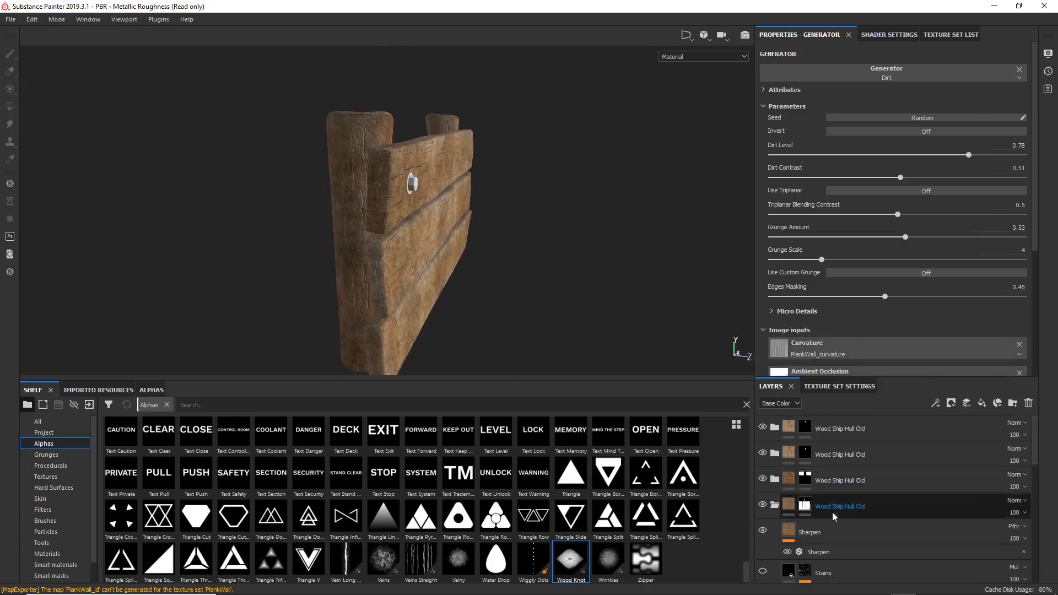
click(775, 505)
click(805, 506)
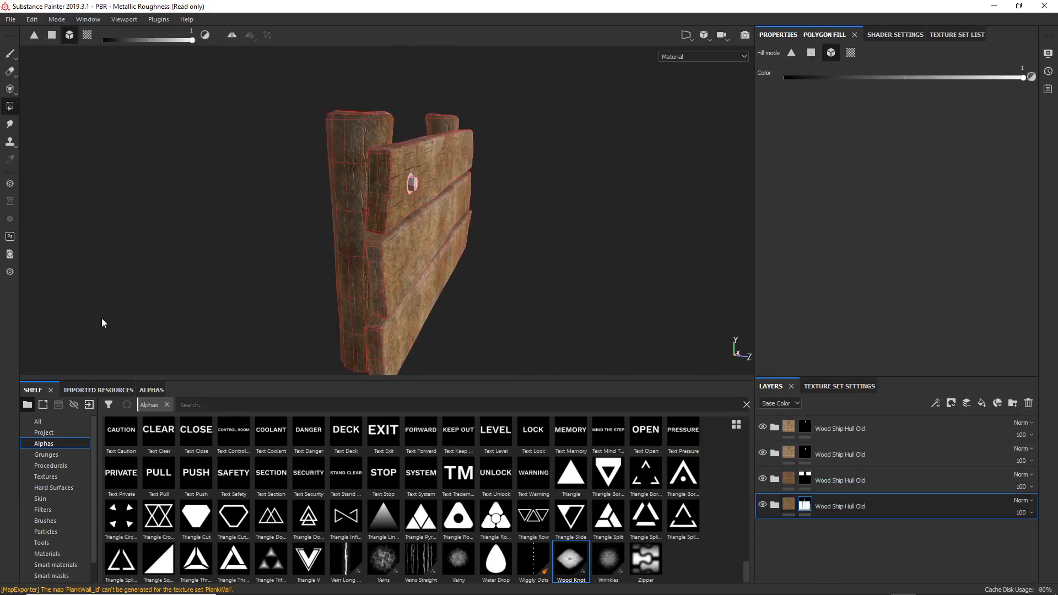
click(87, 36)
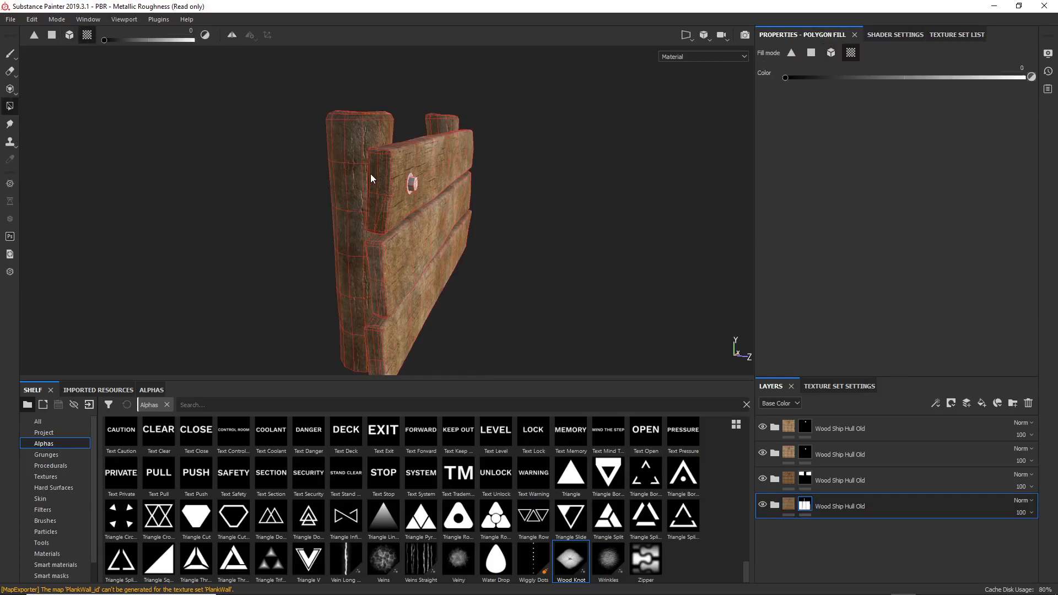
click(384, 298)
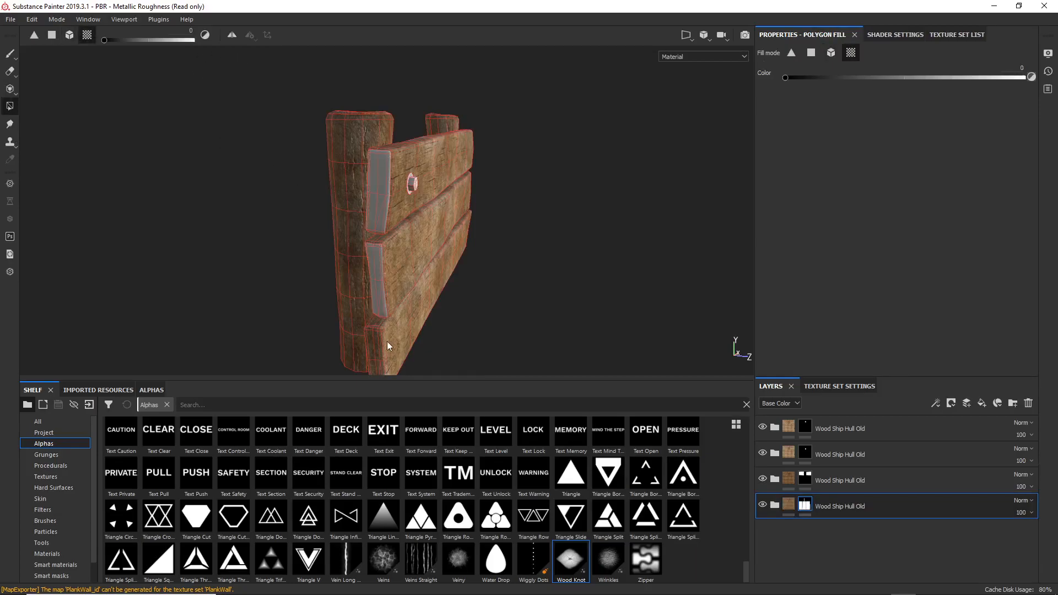
alt+drag(455, 297, 493, 149)
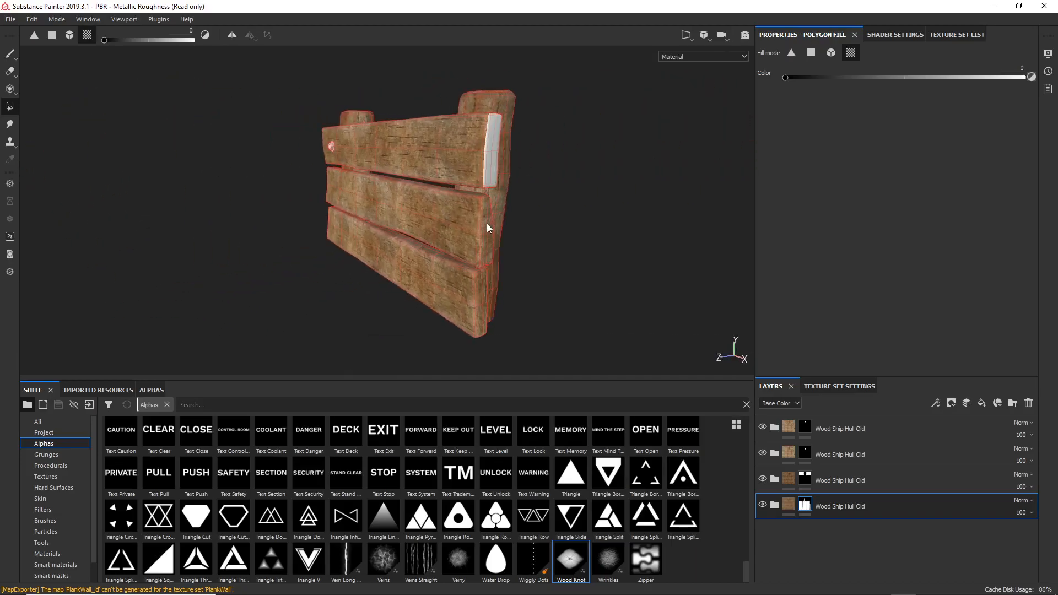
click(481, 297)
click(487, 240)
alt+drag(487, 240, 485, 204)
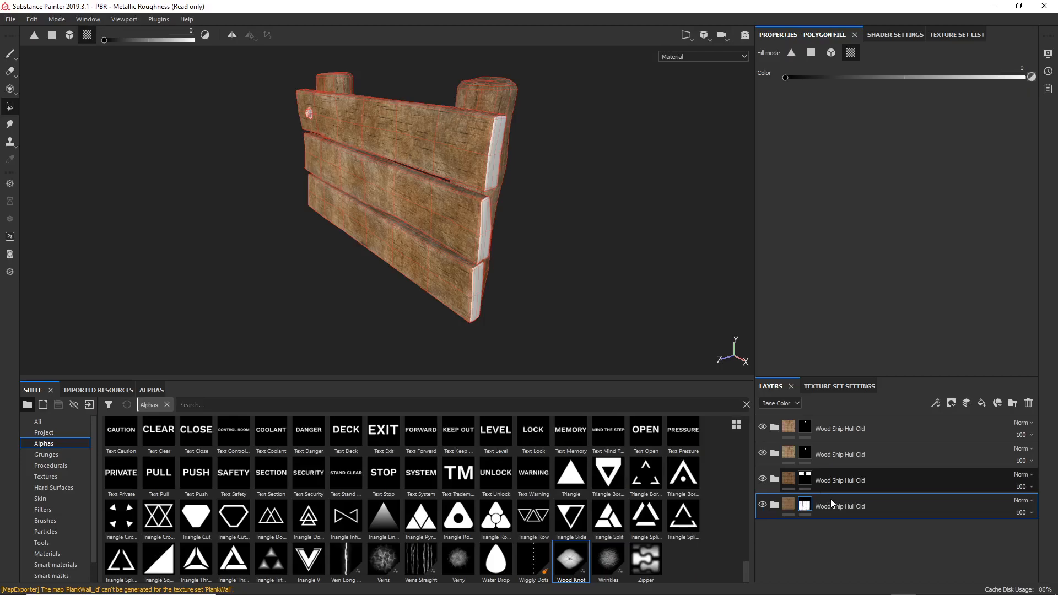
Duplicate the planks' Wood Ship Hull Old folder and clear the copy's mask to black
key(ctrl+d)
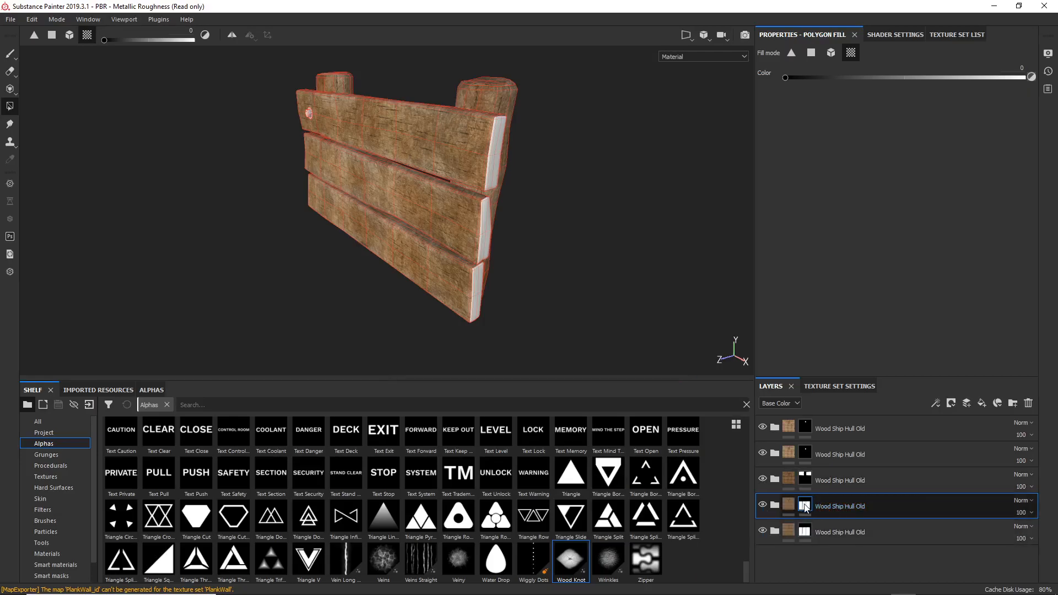
right_click(805, 507)
click(868, 214)
Fill the end faces of all three planks, on both sides, with white in the duplicated folder's mask
key(x)
alt+drag(478, 157, 427, 165)
key(x)
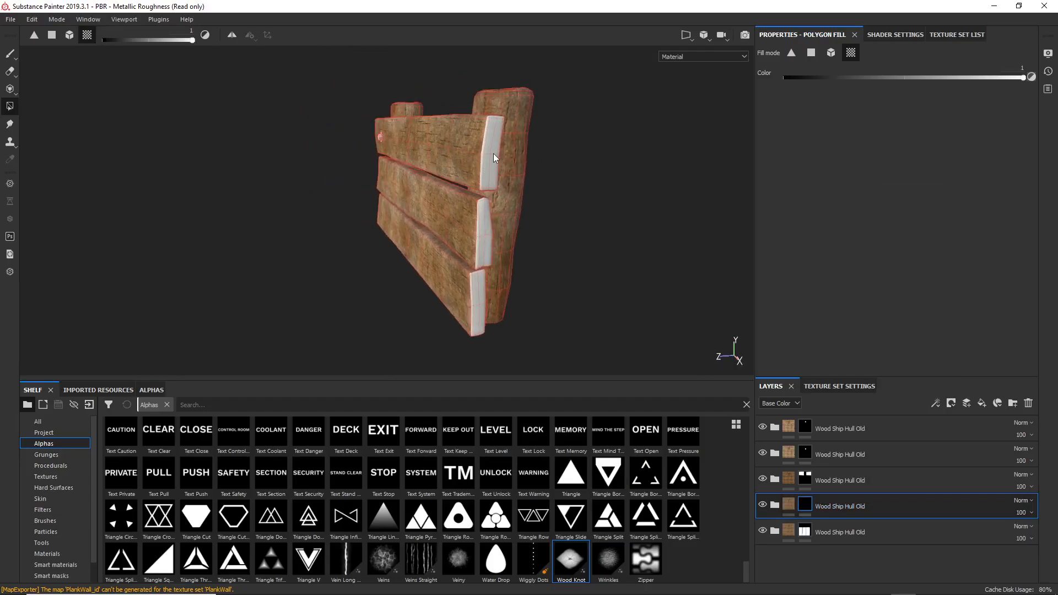
click(493, 156)
click(476, 288)
alt+drag(362, 230, 606, 203)
click(279, 137)
click(280, 245)
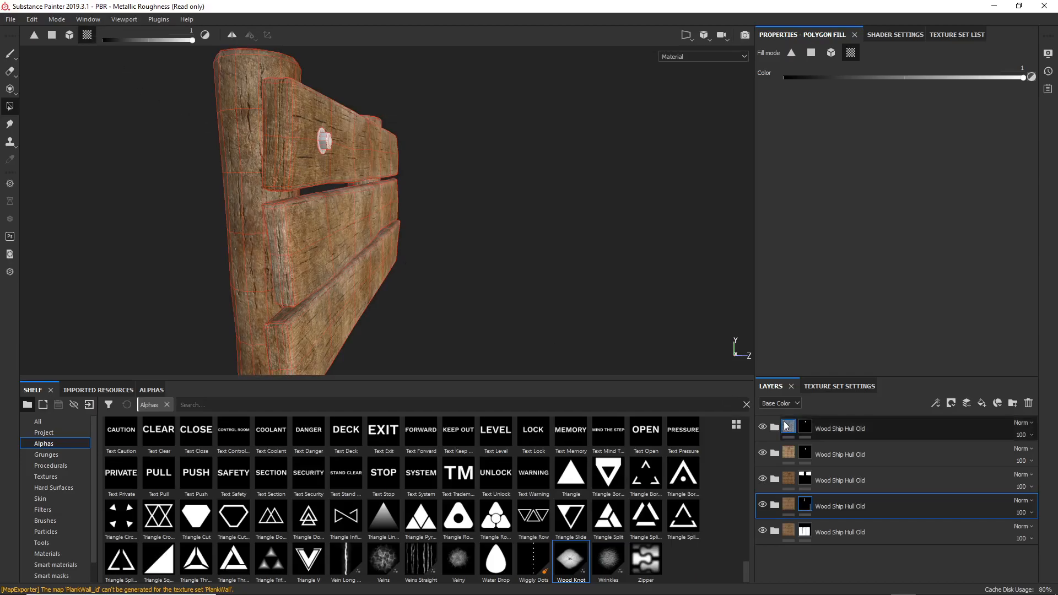
Add a fill layer above Secondary Color in the duplicated plank-end folder, keeping only its color channel enabled
click(775, 505)
scroll(820, 521, down, 3)
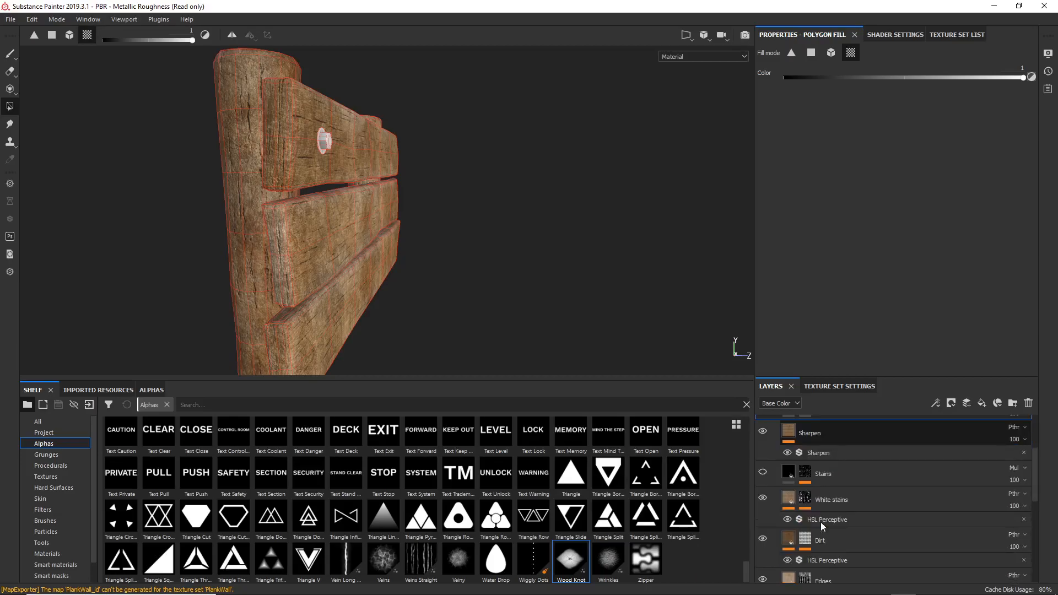
scroll(821, 521, down, 2)
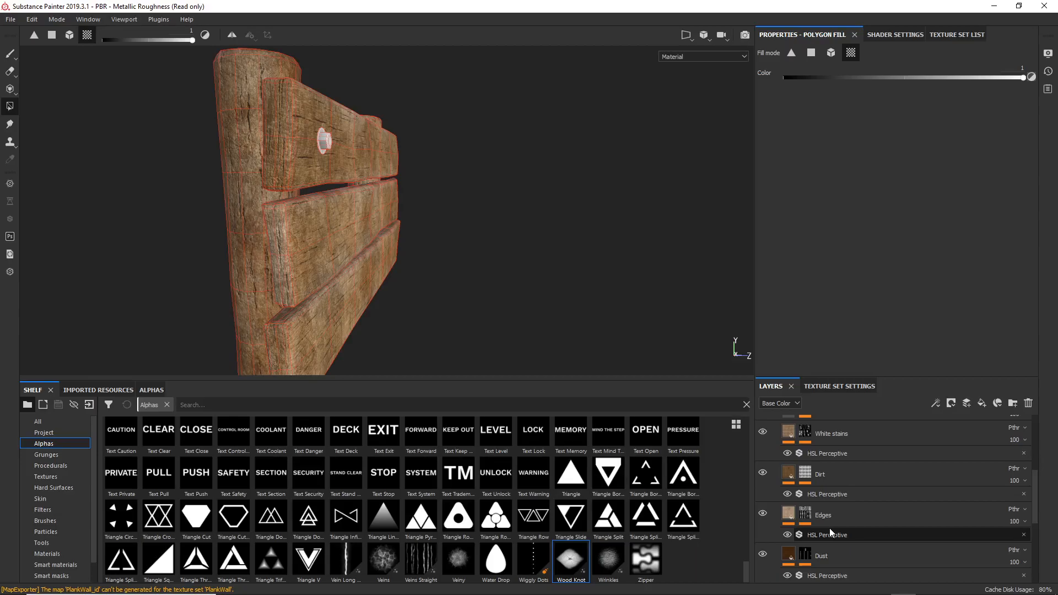
click(830, 516)
click(829, 517)
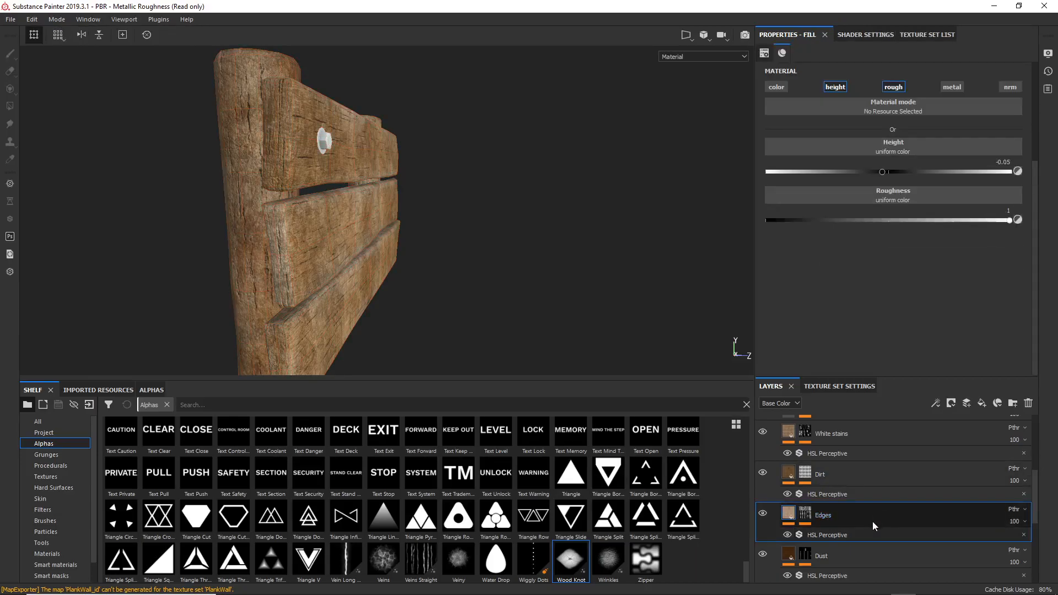
scroll(871, 523, down, 5)
click(828, 477)
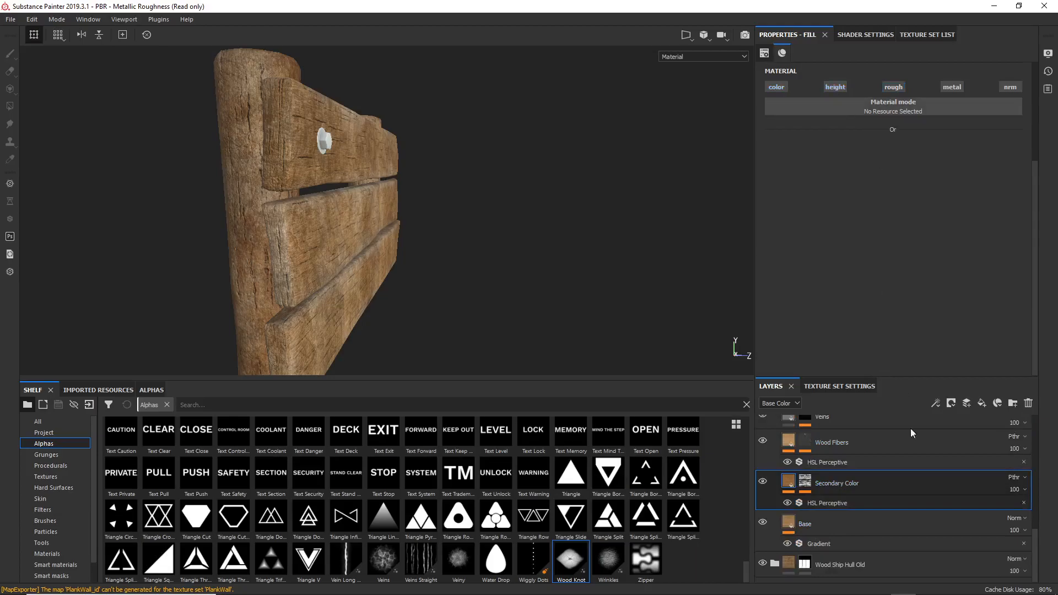
click(982, 403)
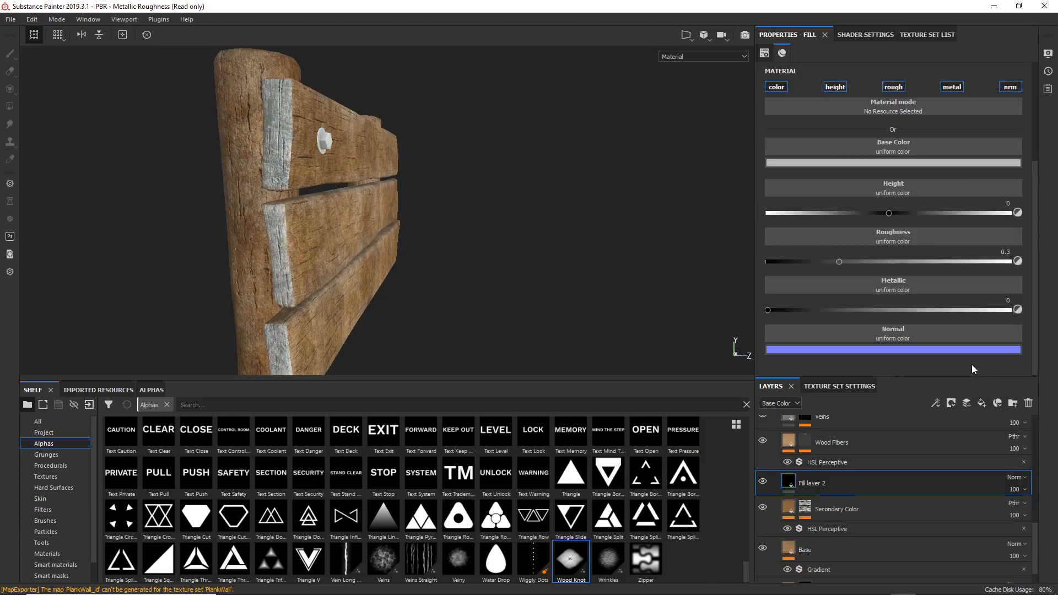
click(840, 88)
click(893, 87)
click(951, 87)
click(1009, 87)
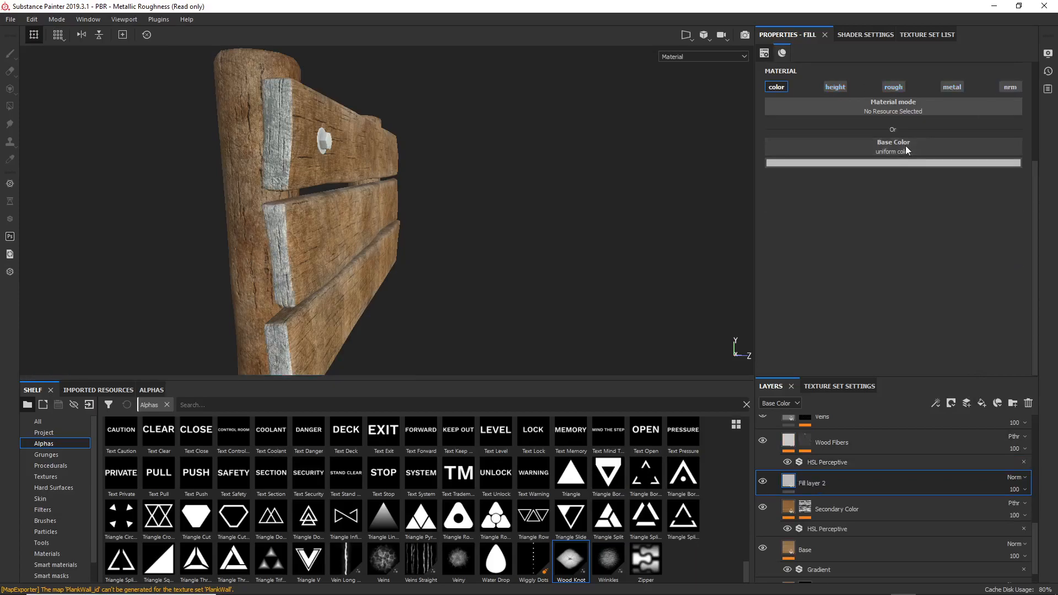
Give the new fill layer a light tan base color and set its blend mode to Overlay
click(900, 163)
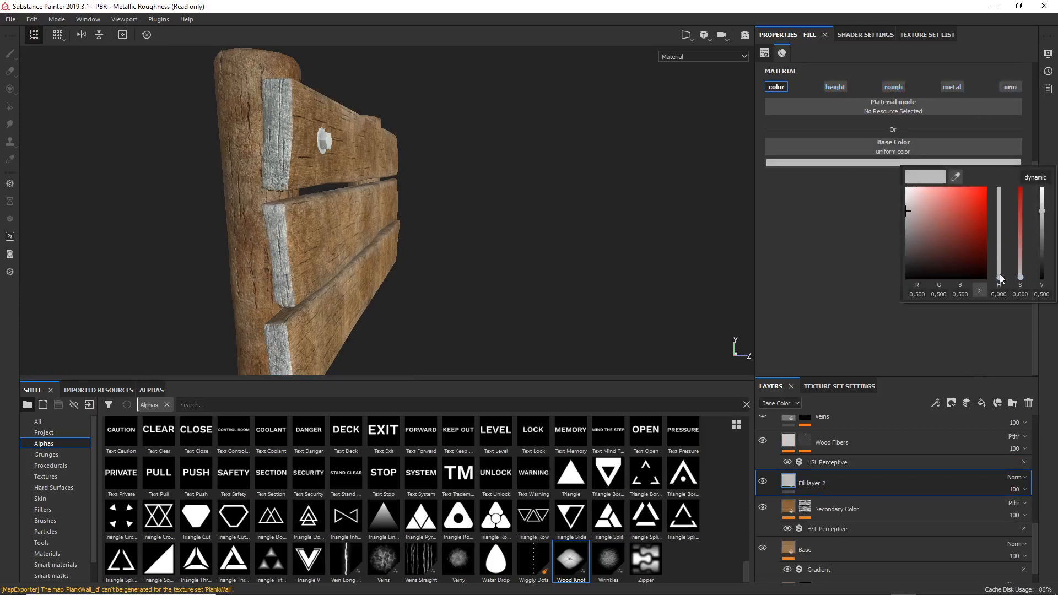
drag(998, 276, 1000, 269)
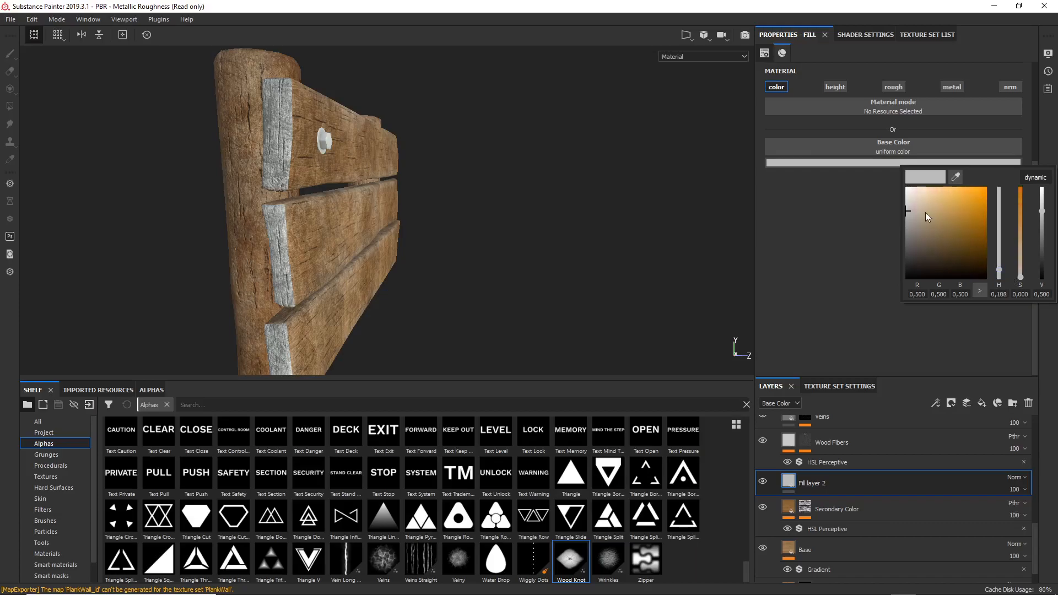
drag(923, 211, 934, 208)
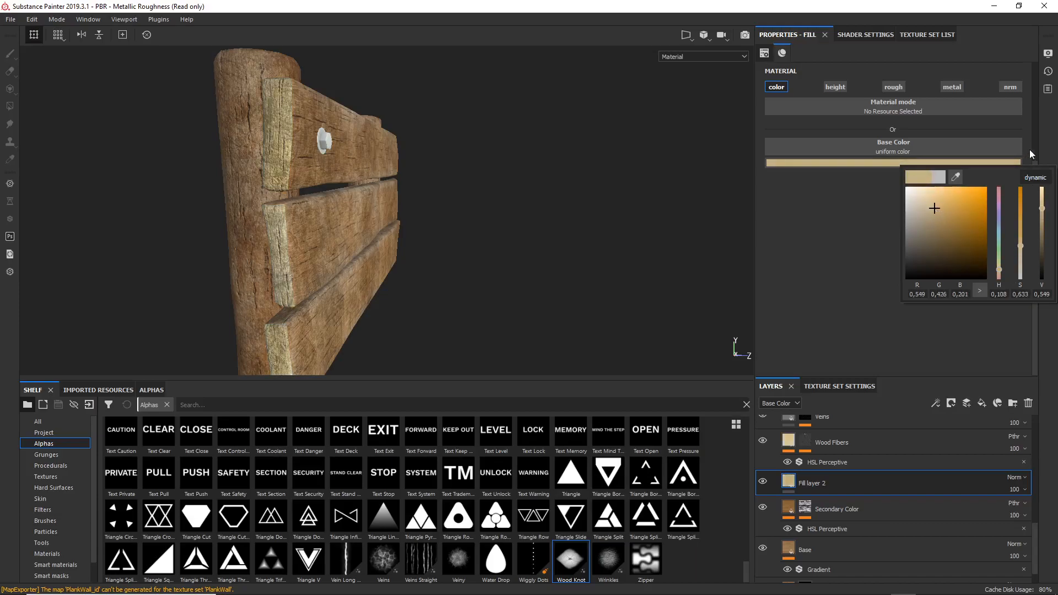
click(1017, 478)
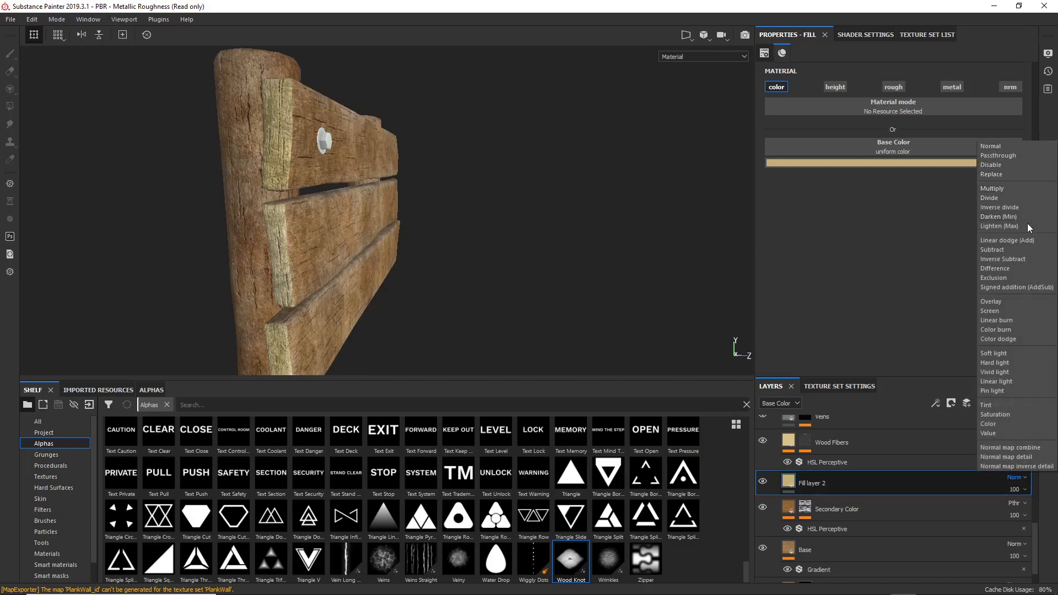
click(996, 303)
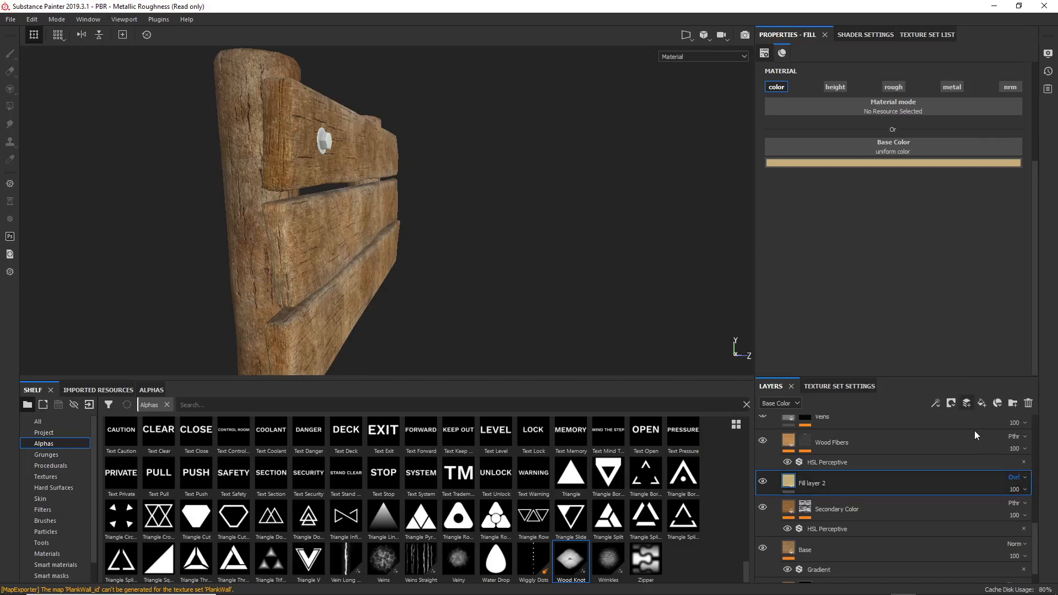
Set Fill layer 2's blend mode to Screen and darken its base color to golden brown, RGB 0.361, 0.244, 0.061
click(1017, 478)
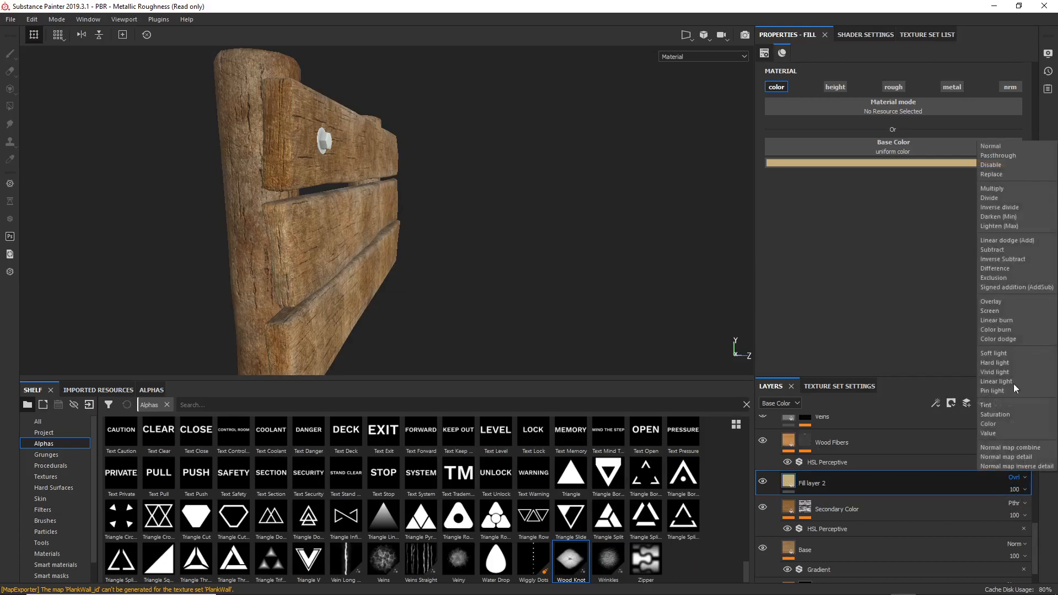
click(1001, 310)
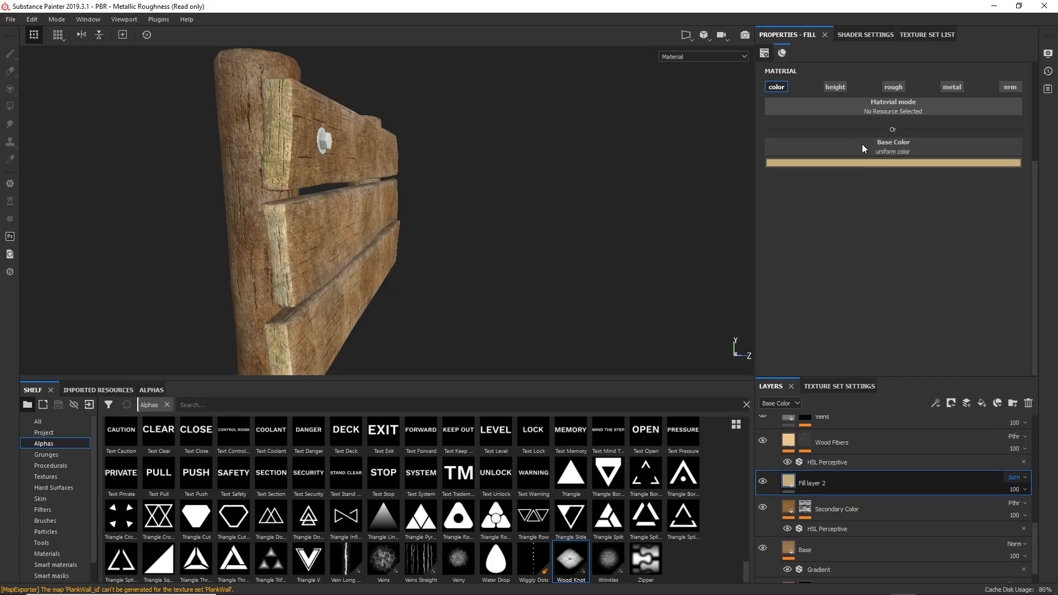
click(857, 161)
drag(897, 210, 908, 217)
click(960, 266)
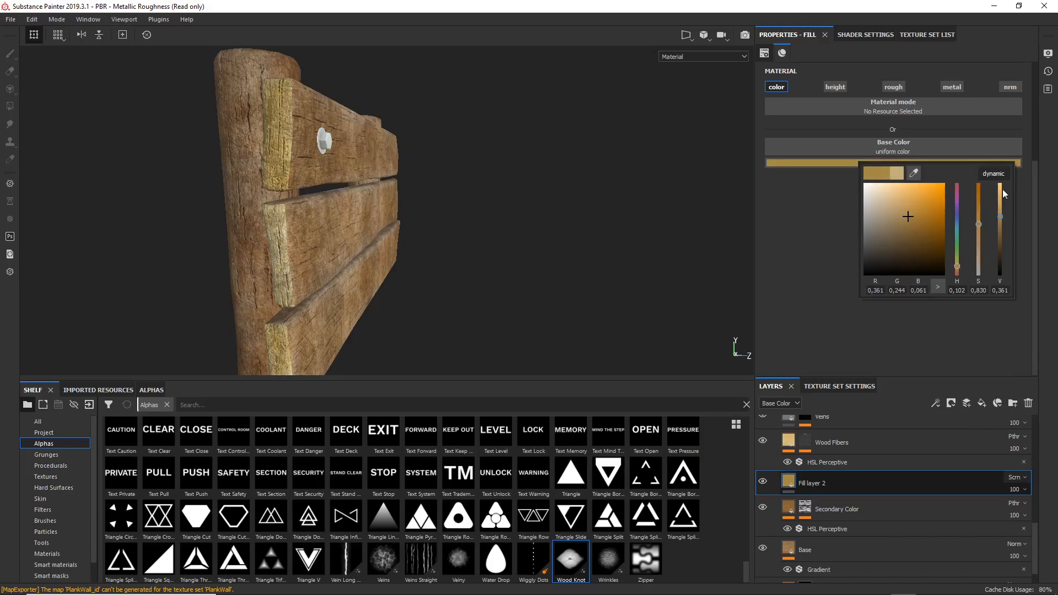
Lower Fill layer 2's opacity to 34
click(1015, 490)
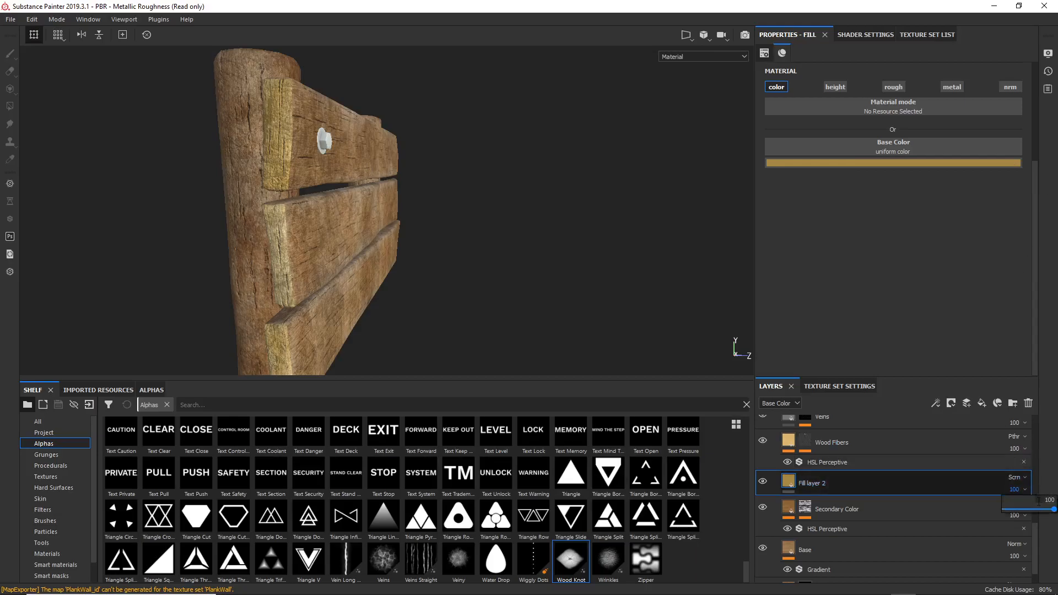
drag(1043, 509, 1034, 510)
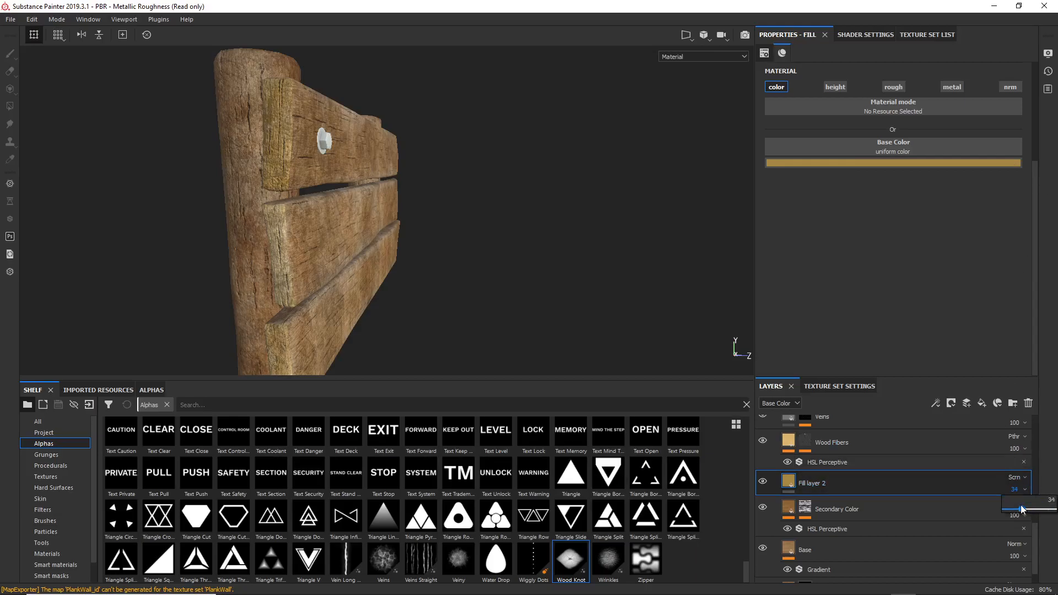
alt+drag(342, 266, 302, 172)
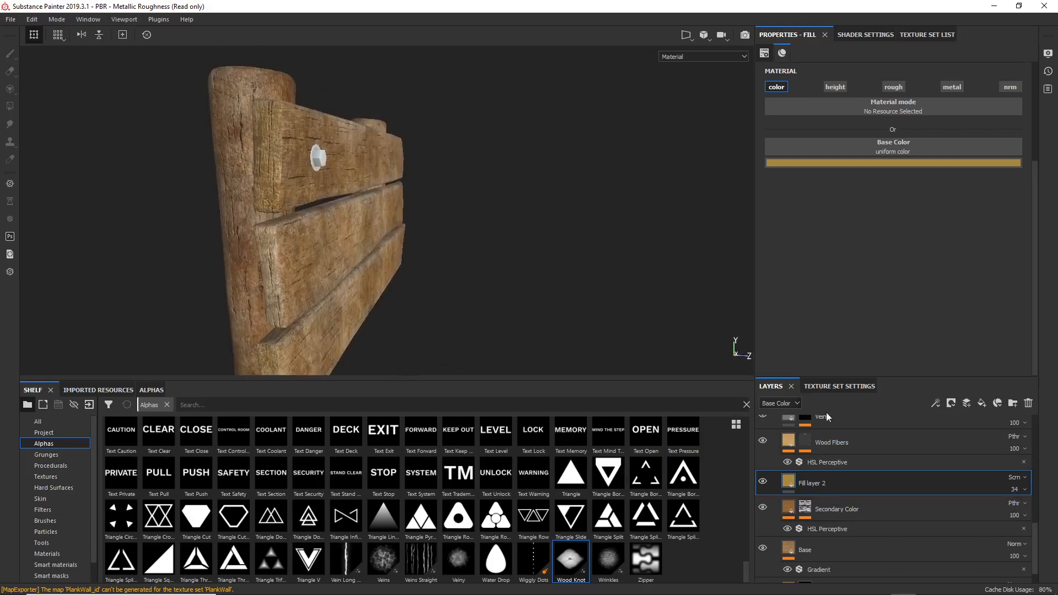
Set the rotation of the Directional Scratches in the plank-end Wood Fibers mask to 0
scroll(824, 490, down, 1)
scroll(794, 488, up, 1)
scroll(793, 489, up, 1)
click(826, 483)
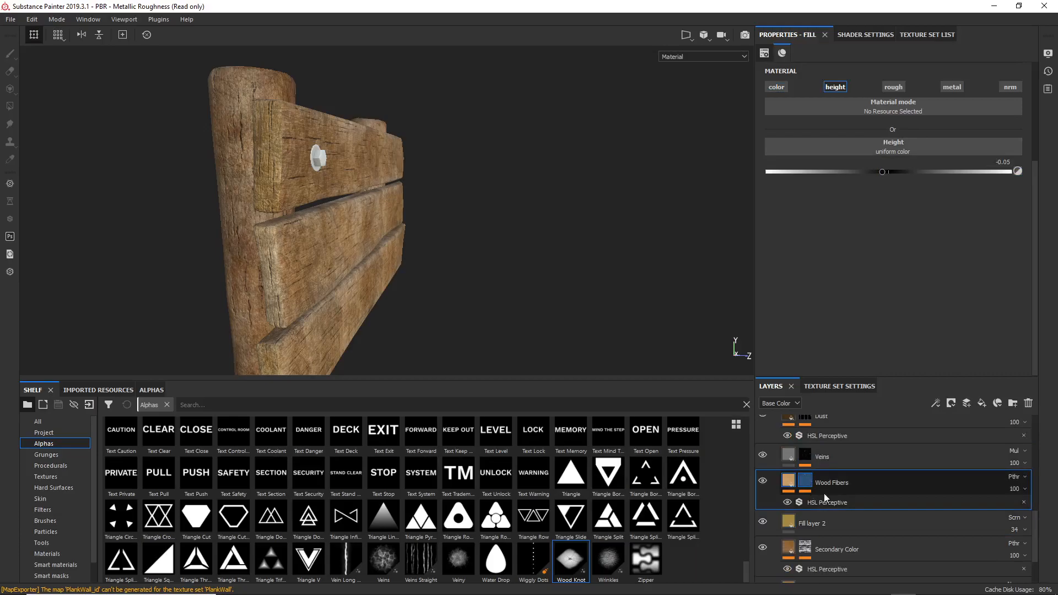
click(805, 482)
click(851, 531)
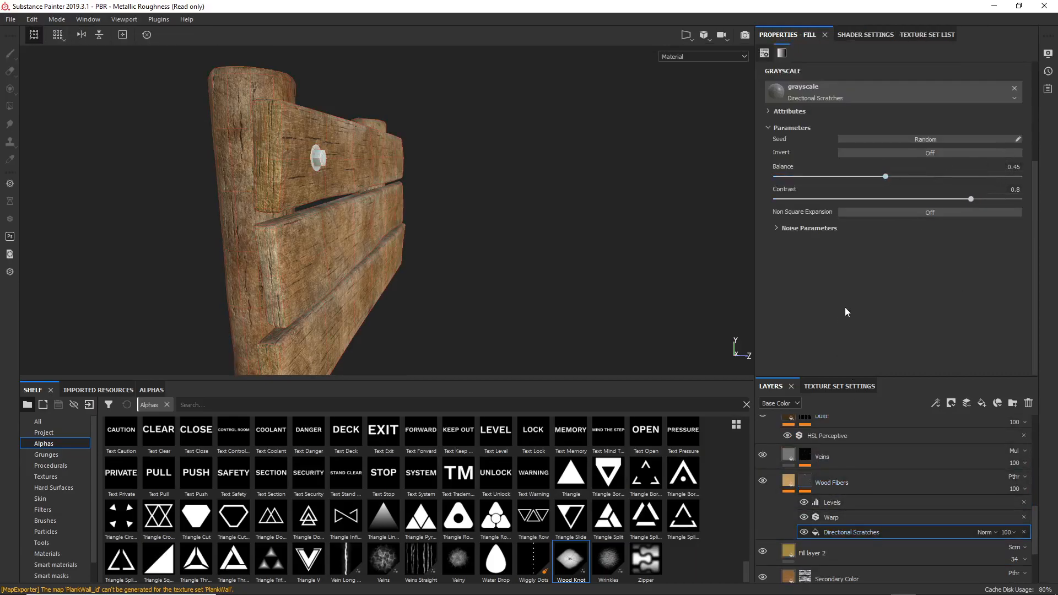
scroll(904, 275, up, 3)
click(1006, 161)
key(BackSpace)
key(BackSpace)
text(0)
key(Return)
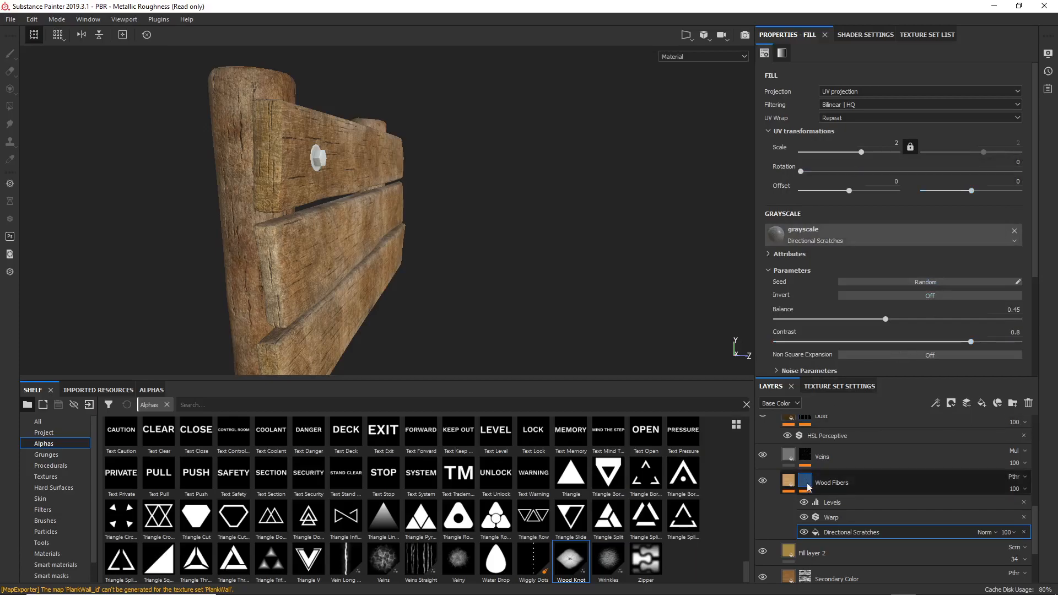
Set the Directional Scratches in the plank-end Veins mask to rotation 0 and scale 8
click(806, 457)
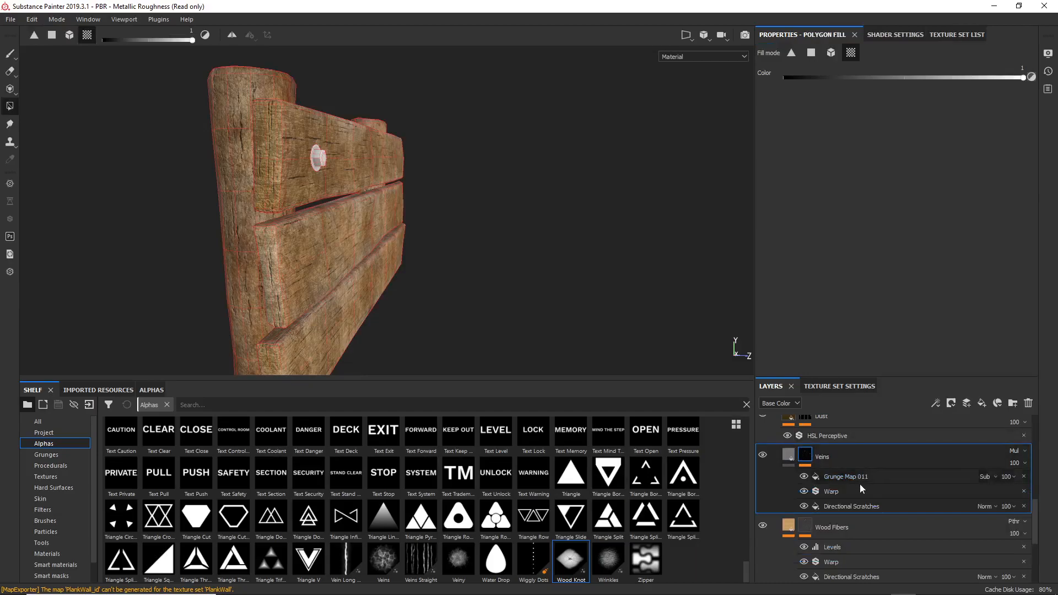
click(862, 504)
drag(1007, 164, 1031, 166)
text(0)
key(Return)
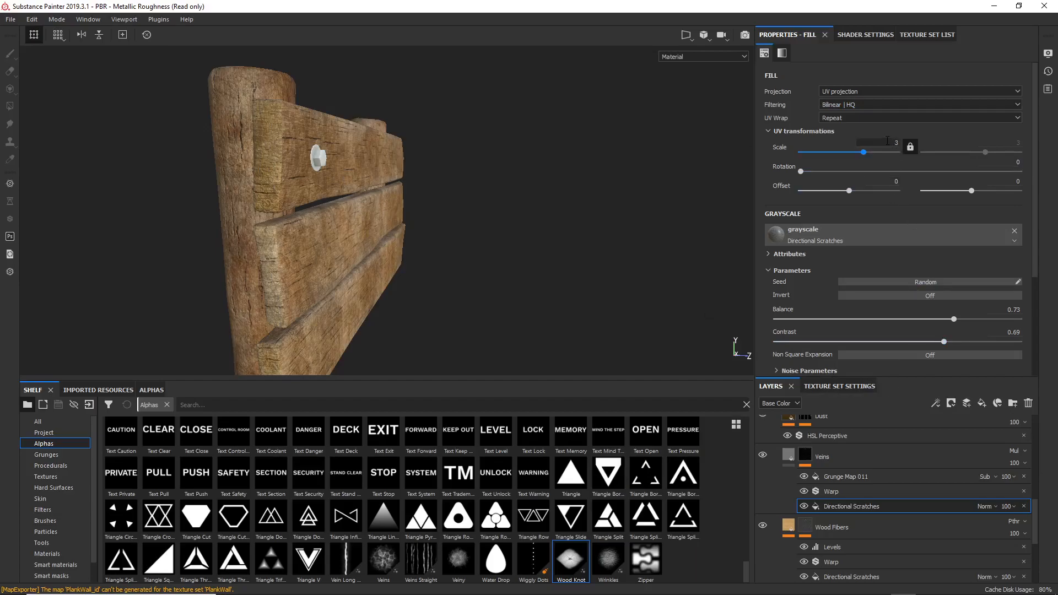
text(8)
key(Return)
Examine the grain on the plank end faces and the whole fence from several angles and under different lighting
alt+drag(312, 229, 270, 190)
scroll(273, 193, up, 3)
scroll(322, 215, down, 5)
alt+drag(396, 212, 496, 195)
shift+right_drag(562, 188, 447, 202)
alt+drag(447, 202, 420, 208)
alt+right_drag(420, 207, 484, 270)
alt+drag(484, 269, 378, 240)
alt+right_drag(378, 241, 507, 321)
alt+drag(508, 321, 297, 206)
shift+right_drag(298, 206, 399, 242)
alt+drag(399, 242, 474, 211)
alt+drag(347, 211, 185, 223)
alt+middle_drag(252, 259, 291, 244)
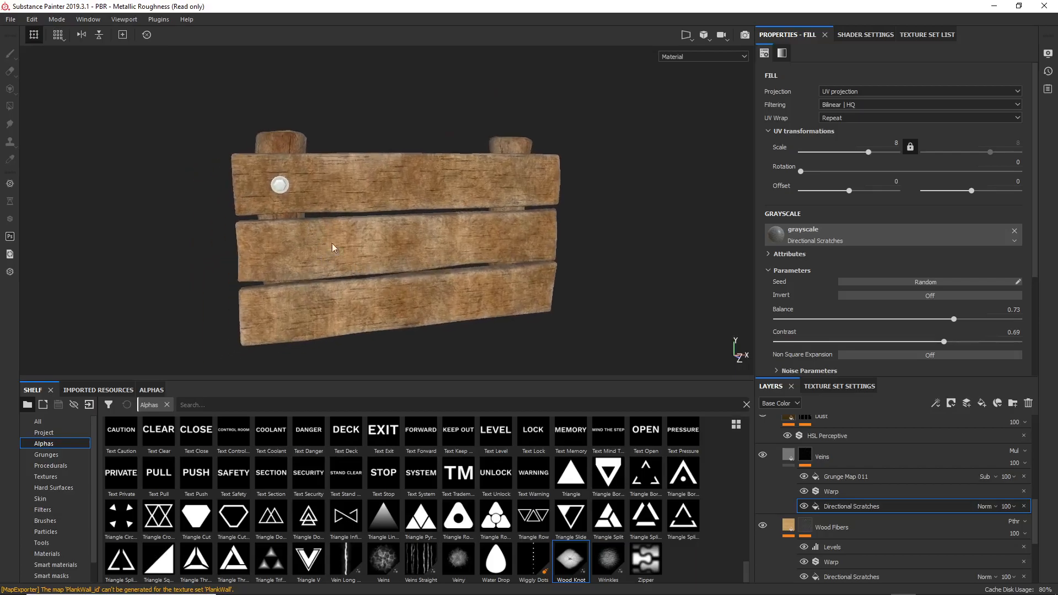
Collapse the open plank-end Wood Ship Hull Old folder and review the fence's planks and posts
scroll(798, 484, up, 5)
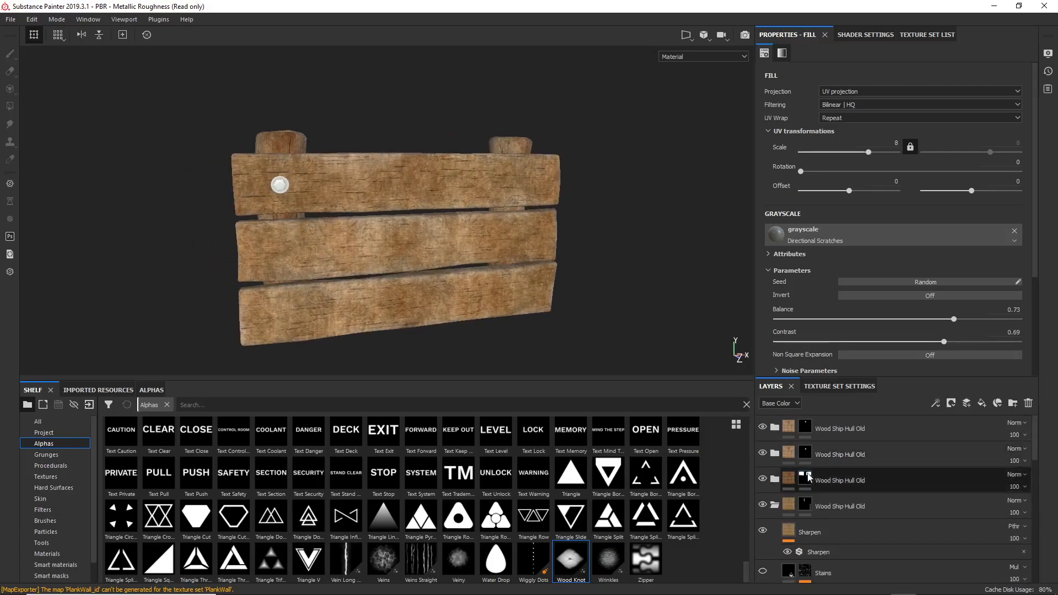
click(774, 506)
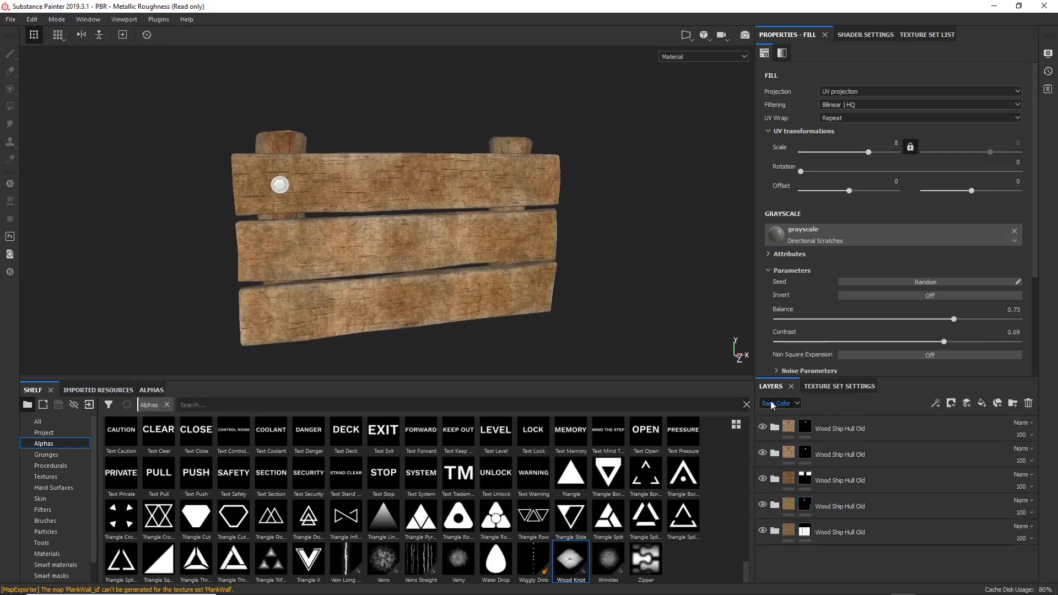
alt+drag(363, 236, 312, 177)
alt+drag(388, 269, 380, 293)
alt+right_drag(376, 265, 400, 350)
alt+drag(460, 292, 342, 263)
alt+drag(402, 227, 483, 200)
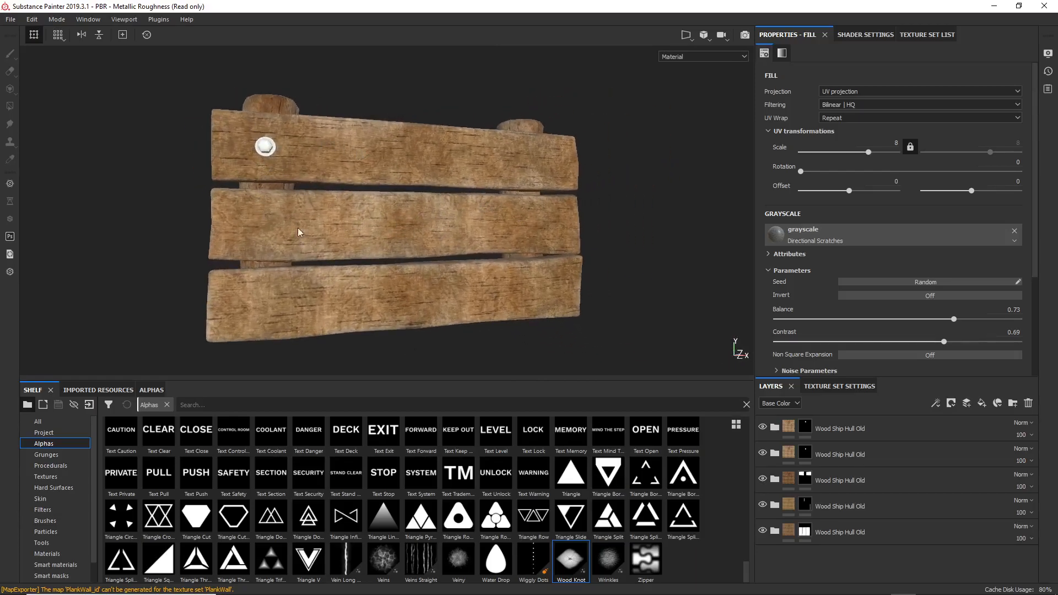
alt+drag(293, 148, 346, 177)
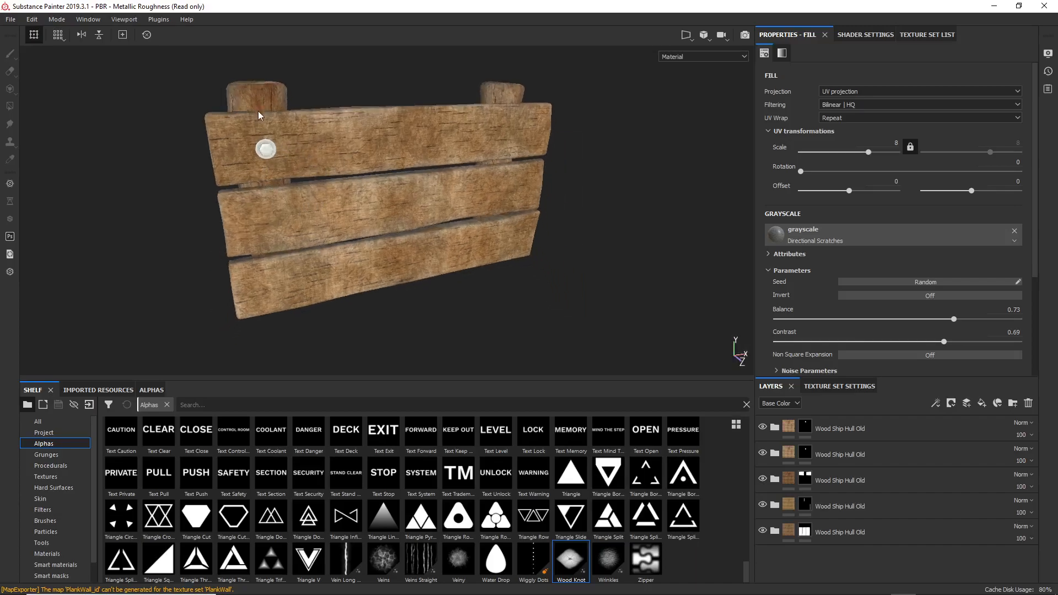
alt+drag(383, 152, 349, 149)
alt+drag(272, 168, 453, 186)
Search the whole shelf for metal and add the Iron Raw Damaged material beneath the Wood Ship Hull Old folders
click(38, 422)
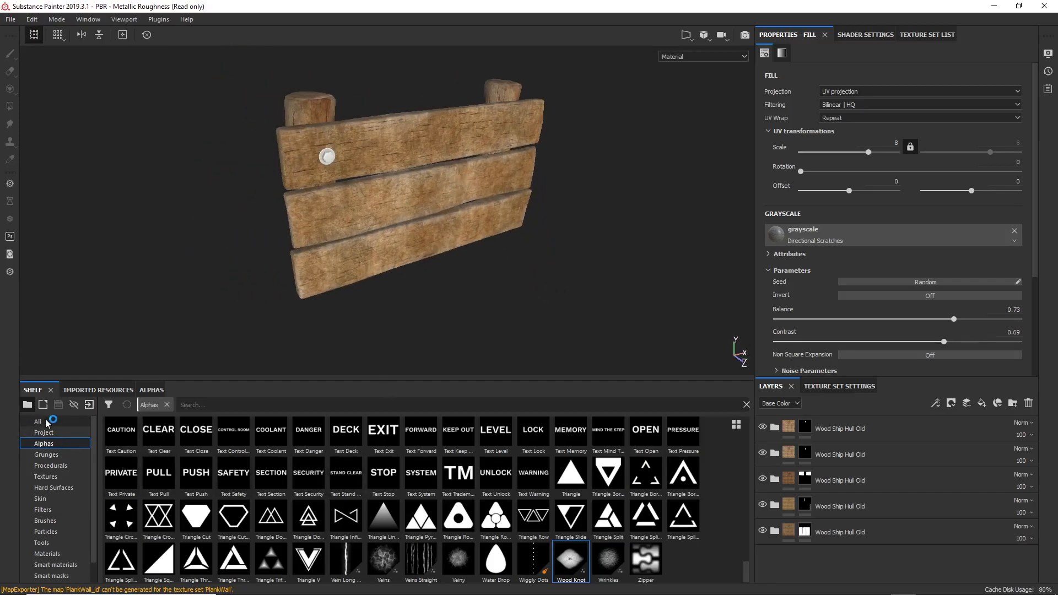
click(219, 398)
text(metal)
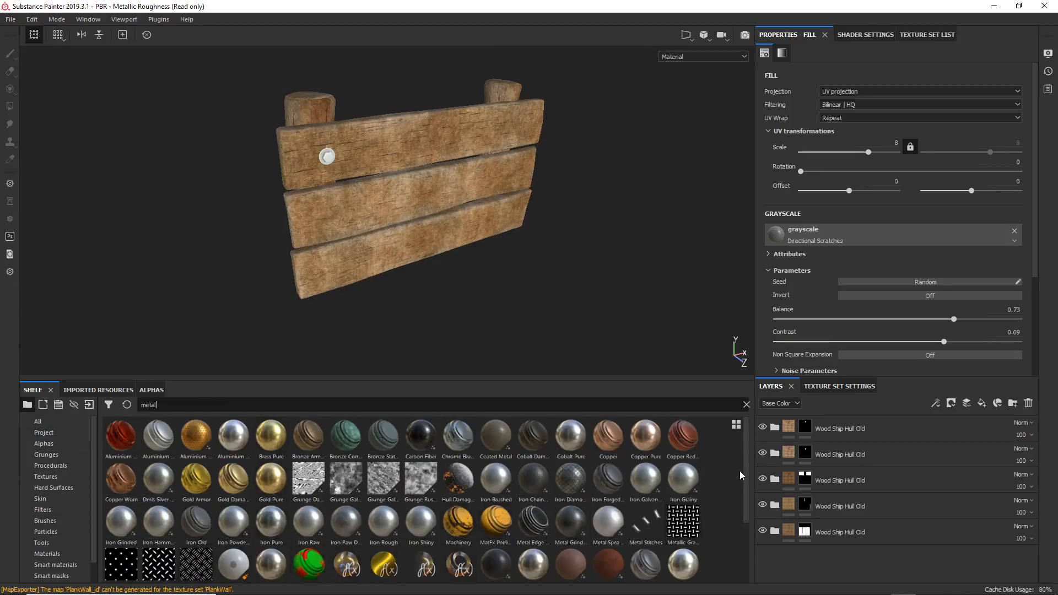
drag(746, 462, 748, 472)
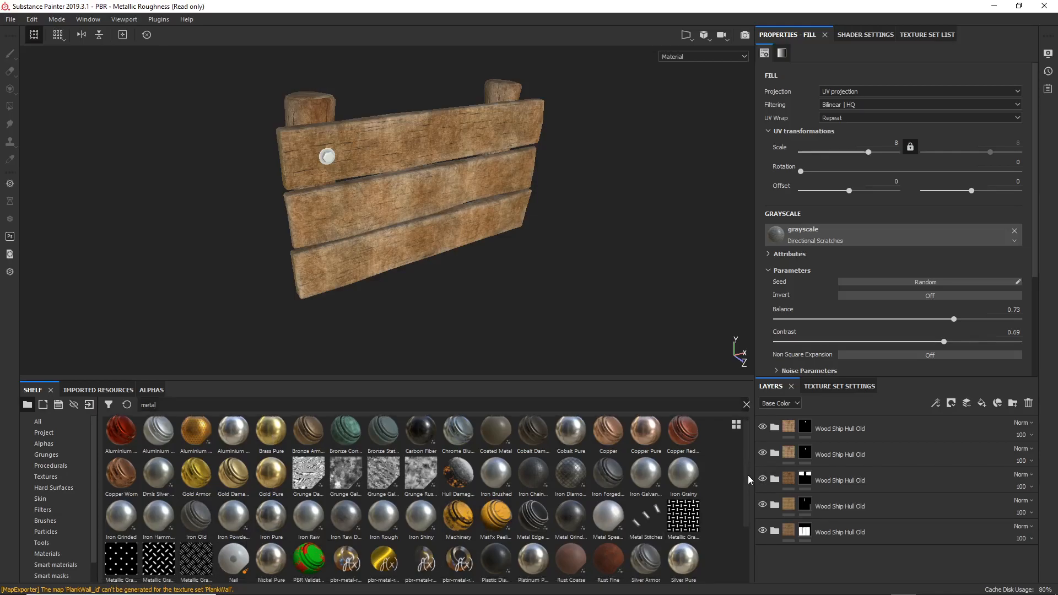
scroll(751, 493, down, 1)
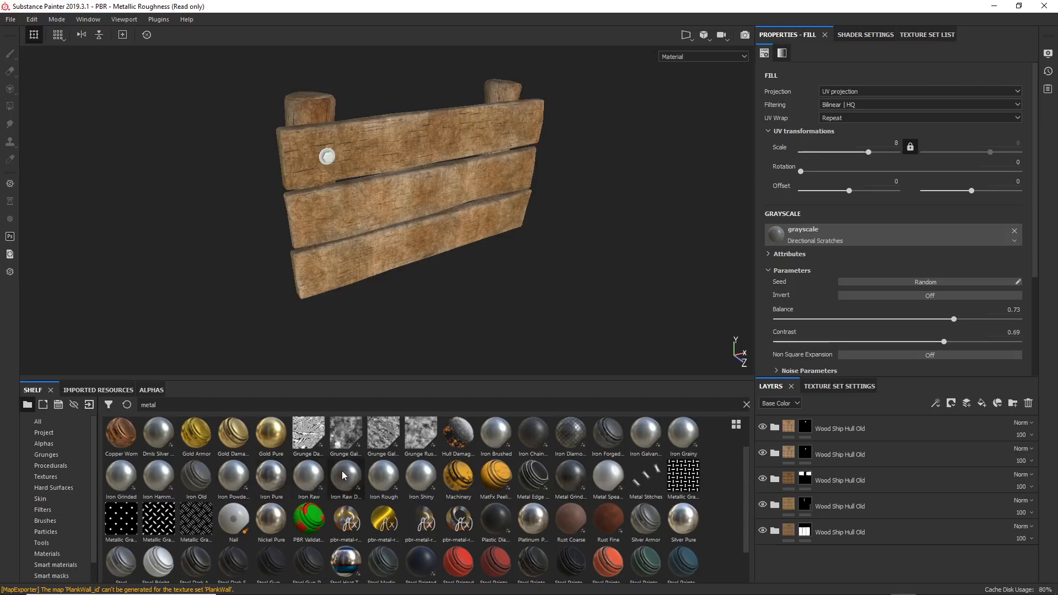
mouse_move(342, 472)
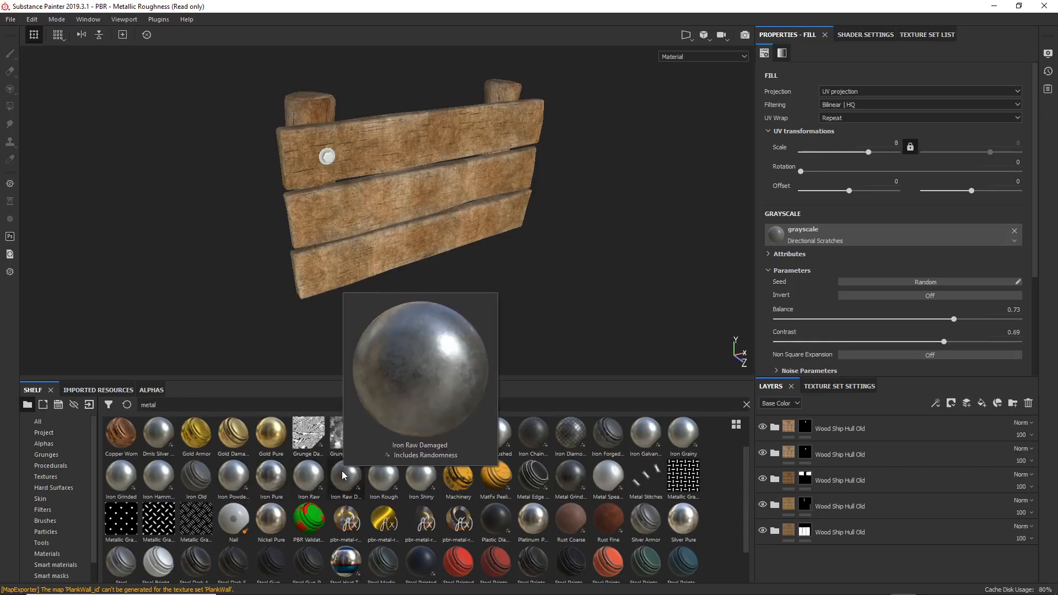
drag(342, 470, 806, 556)
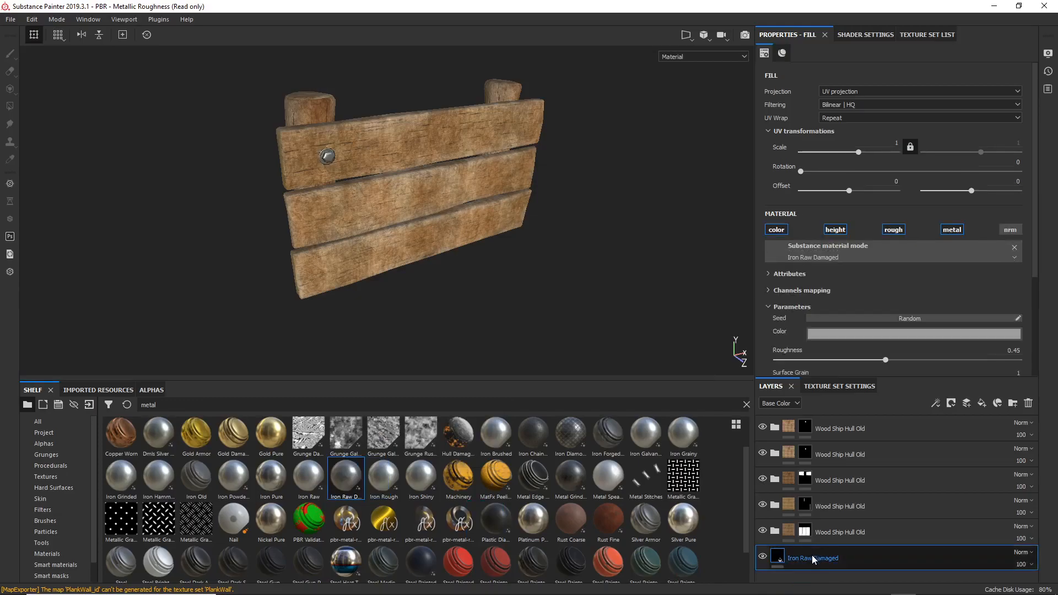
Add a black mask to the Iron Raw Damaged layer and fill the bolt and its washer with white by mesh
right_click(814, 557)
click(856, 127)
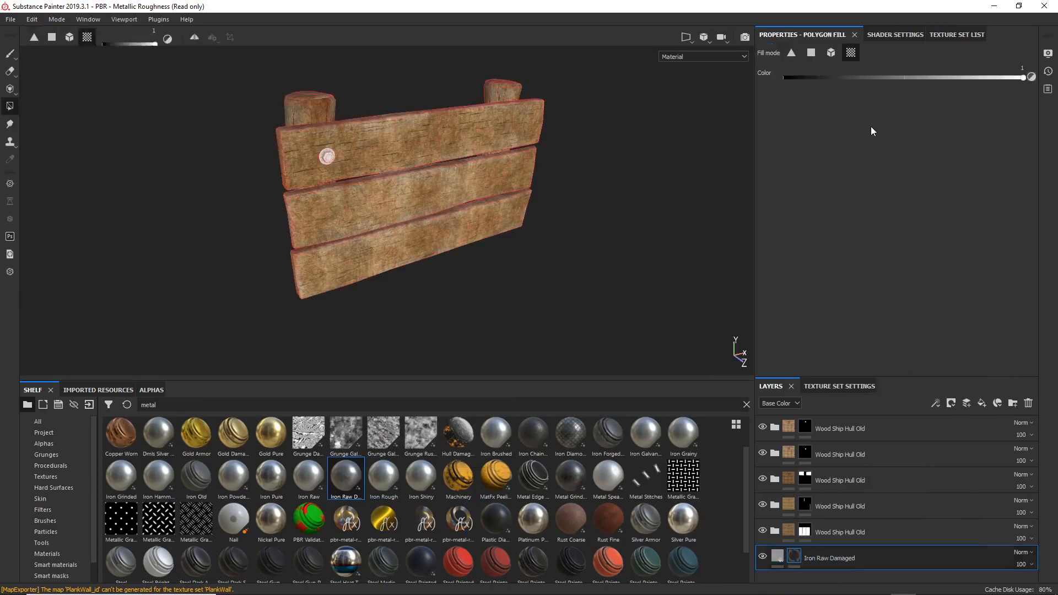
click(70, 37)
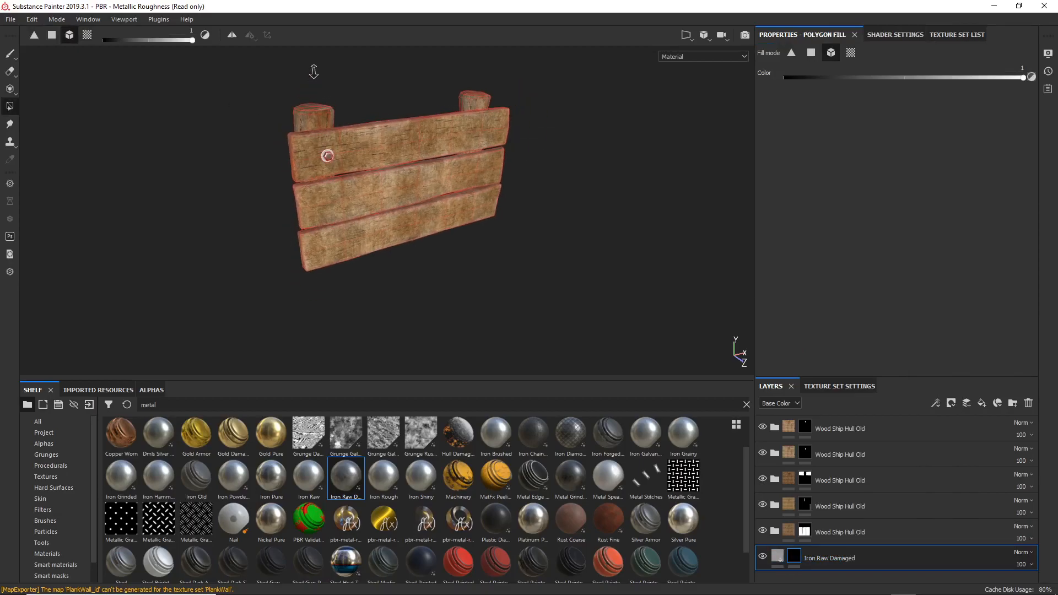
scroll(331, 160, up, 6)
click(311, 141)
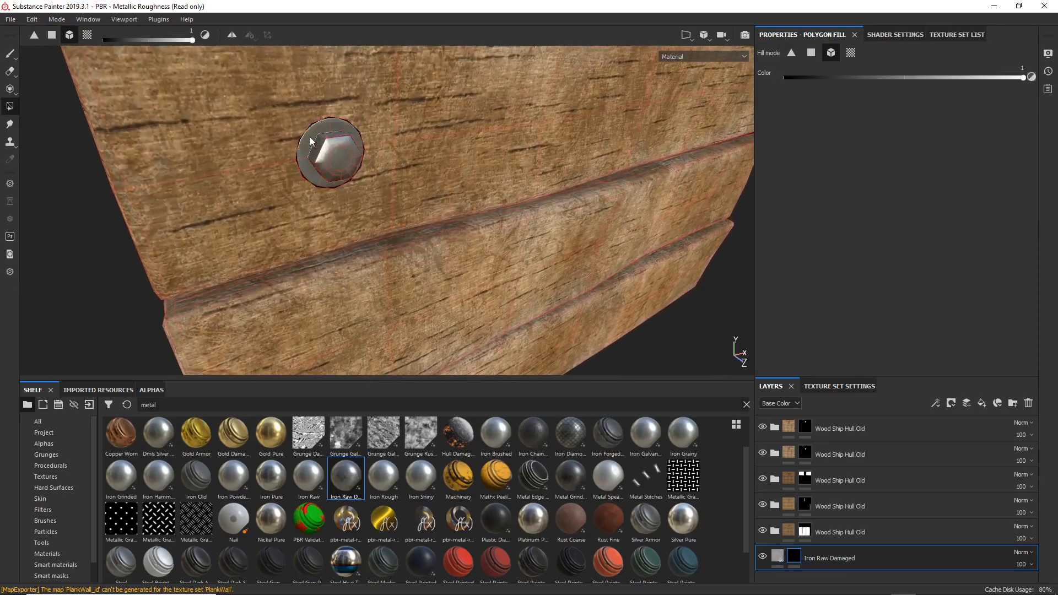
key(alt)
click(14, 56)
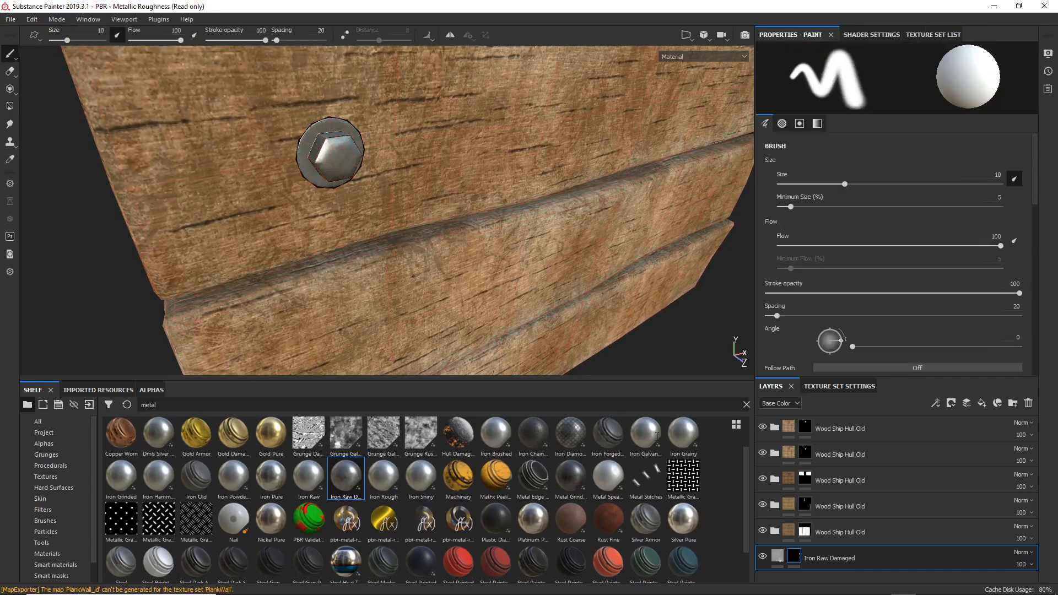
Darken the Iron Raw Damaged color to a mid gray of 0.509 and check the bolt against the fence
click(778, 556)
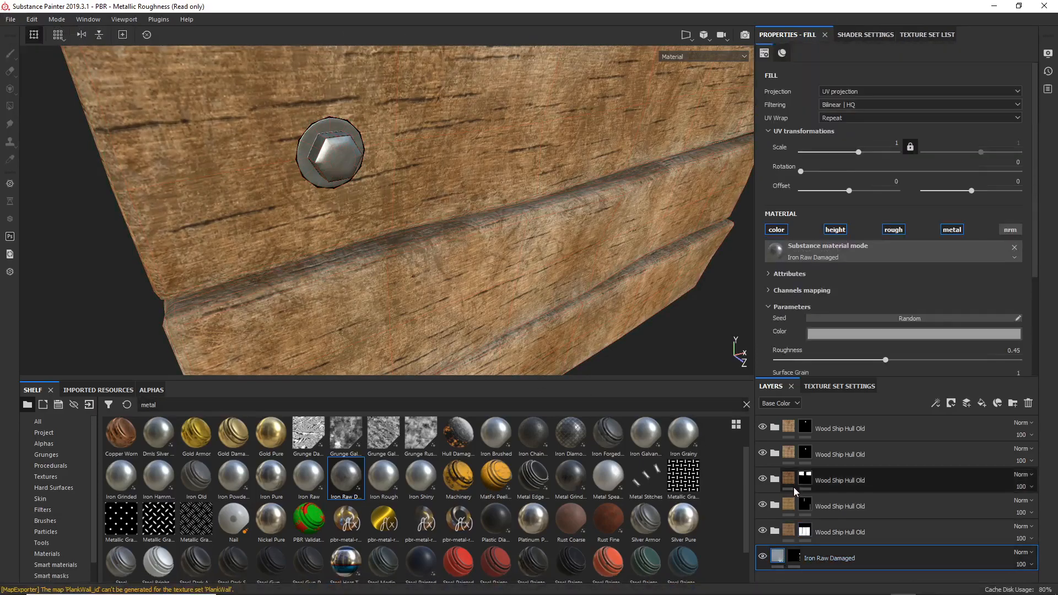
click(870, 333)
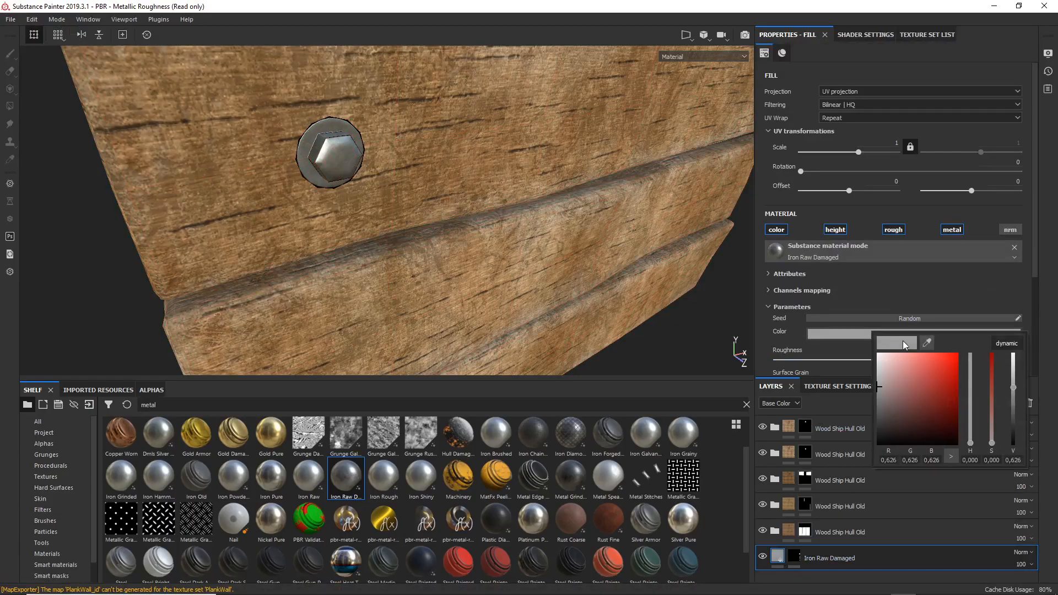
click(877, 395)
drag(876, 396, 874, 398)
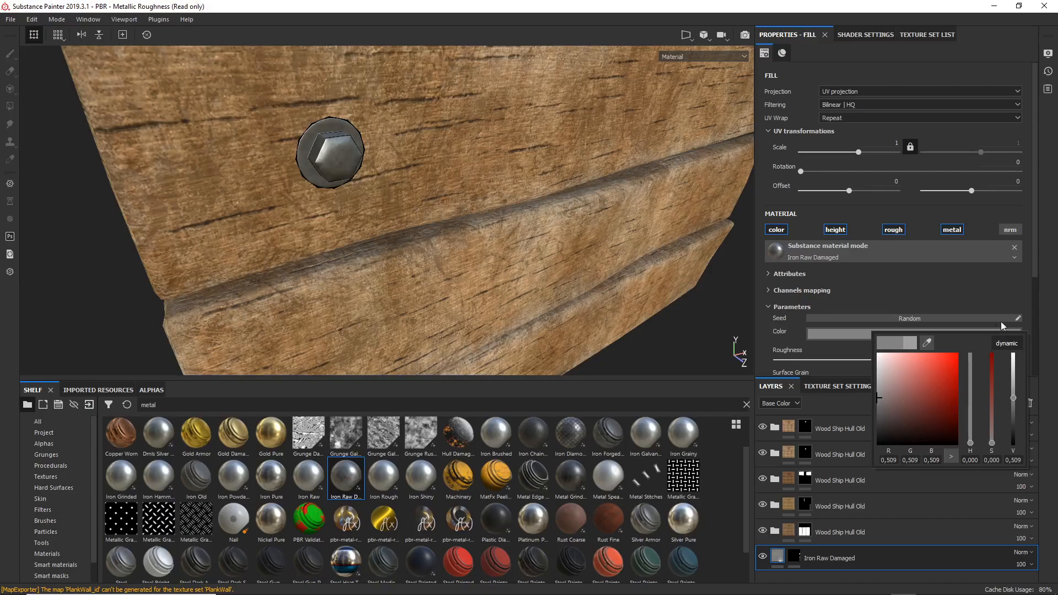
alt+drag(442, 286, 446, 232)
shift+right_drag(446, 231, 377, 155)
alt+drag(377, 154, 401, 160)
scroll(346, 100, down, 5)
alt+middle_drag(417, 175, 372, 219)
alt+drag(373, 220, 329, 229)
Open the texture export settings and browse to D:\Blender_All\Tutorials\plankWall_Tutorial\Round2 for the output location
key(ctrl+shift+e)
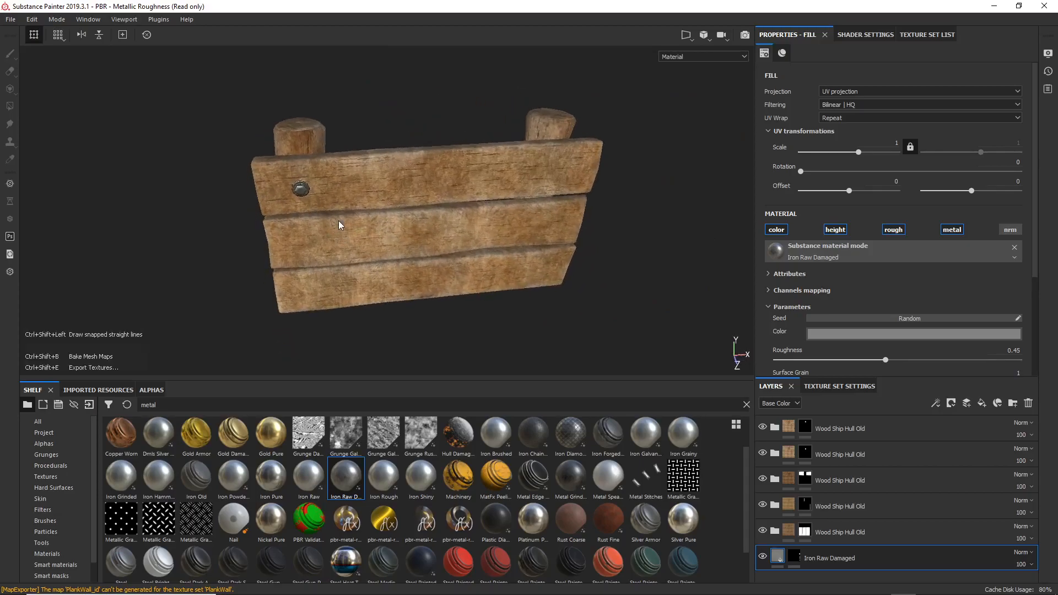
click(414, 145)
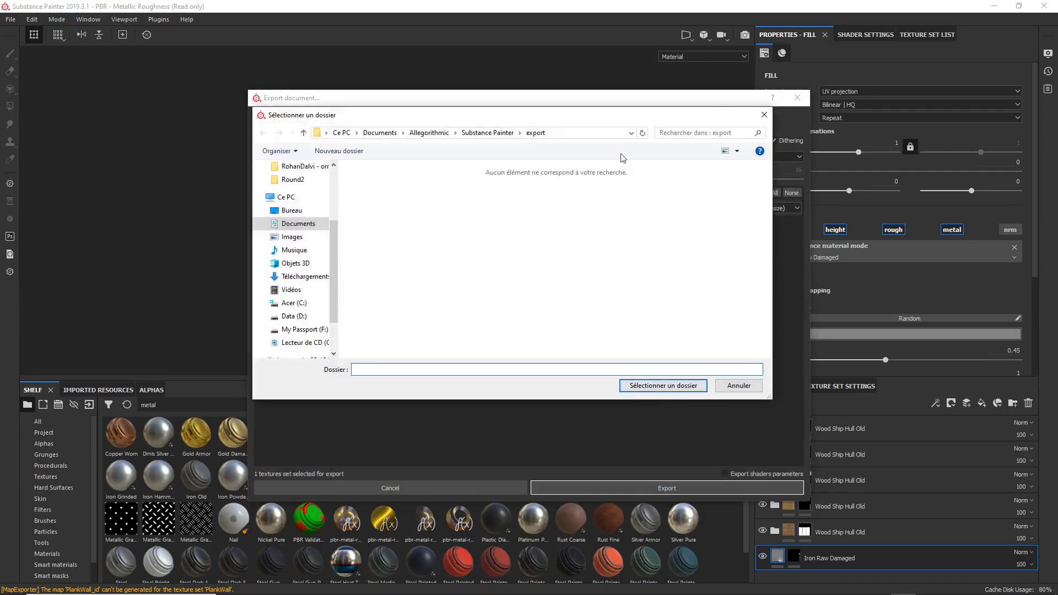
click(302, 315)
click(391, 224)
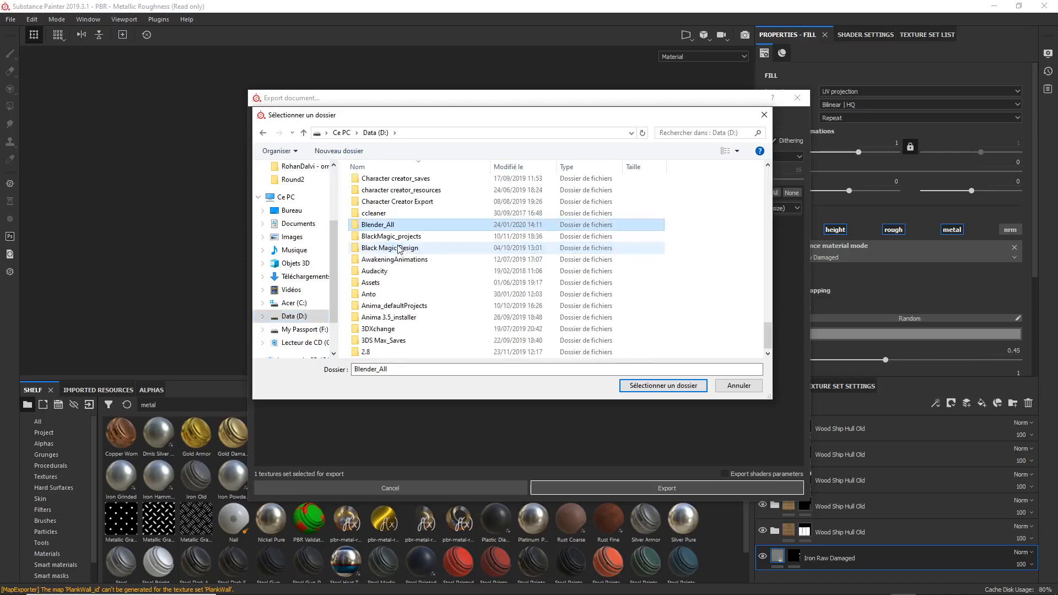
double_click(391, 227)
click(380, 219)
key(t)
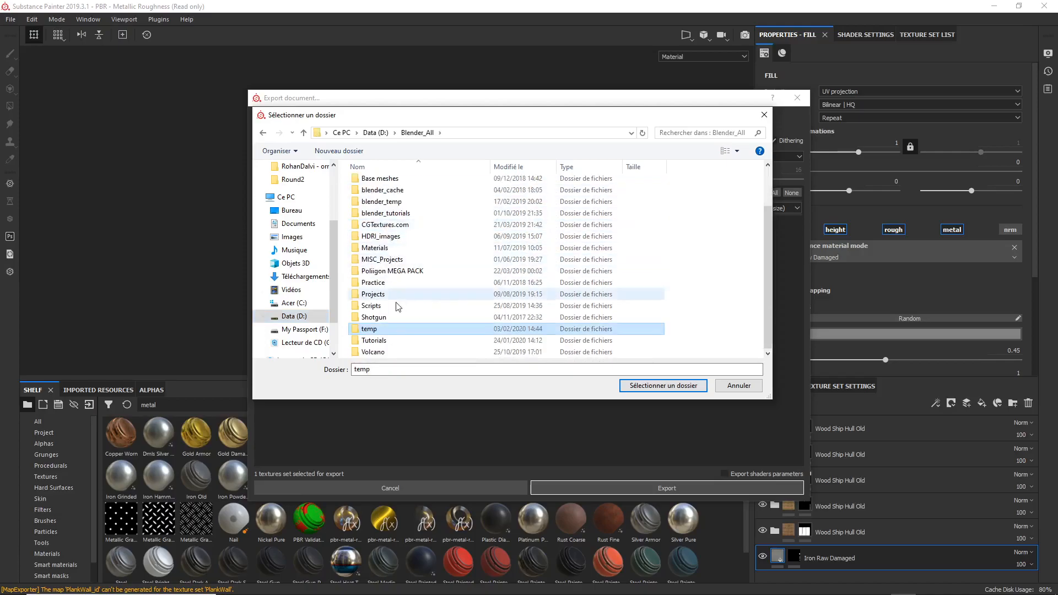
double_click(377, 340)
click(379, 183)
double_click(379, 184)
double_click(371, 196)
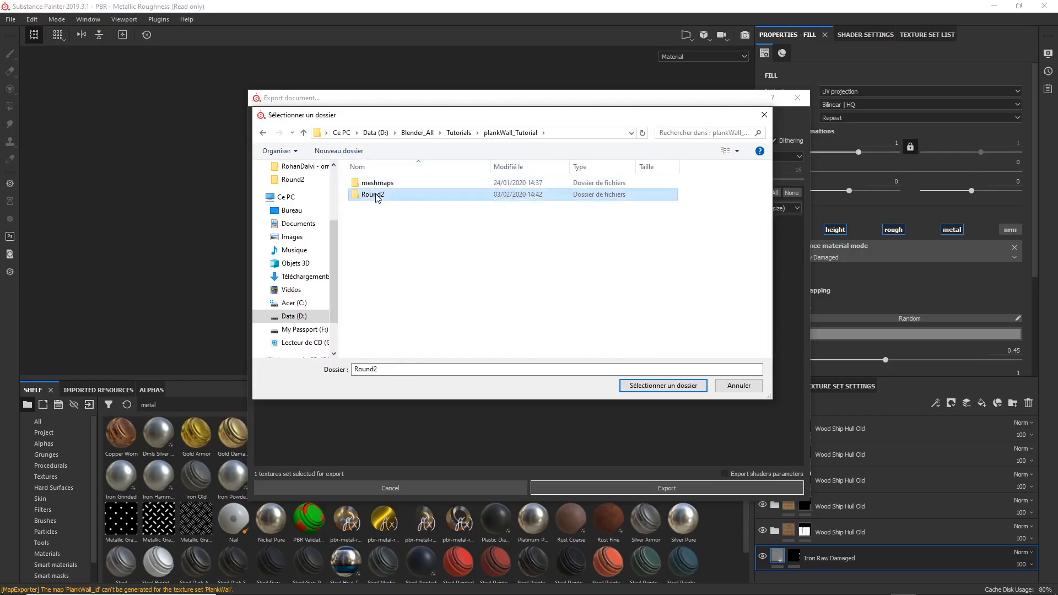
Create a folder named export inside Round2 and choose it as the texture output location
click(339, 152)
text(ex)
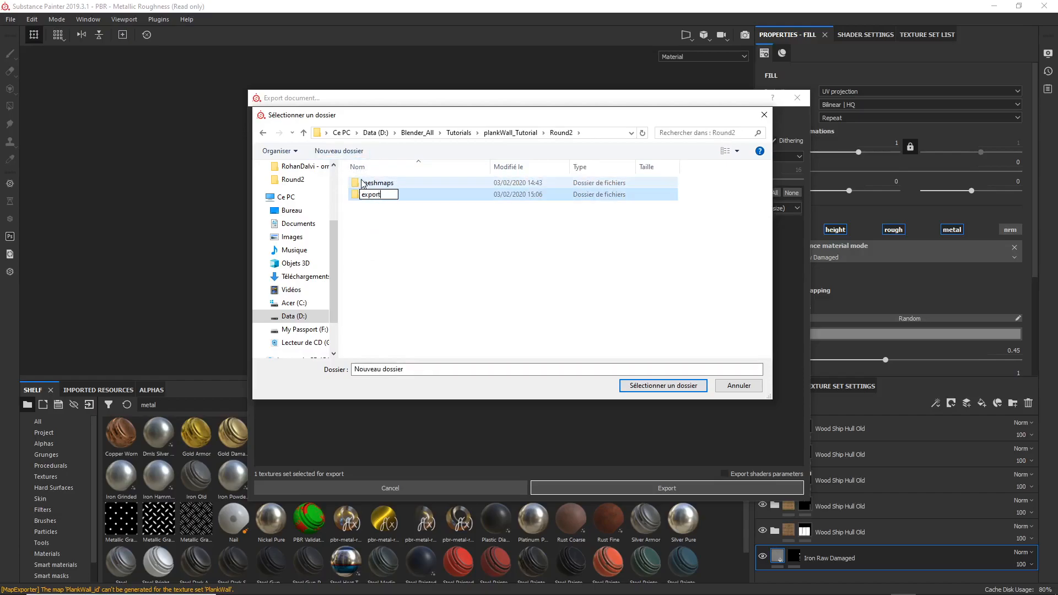
text(port)
key(Return)
click(665, 386)
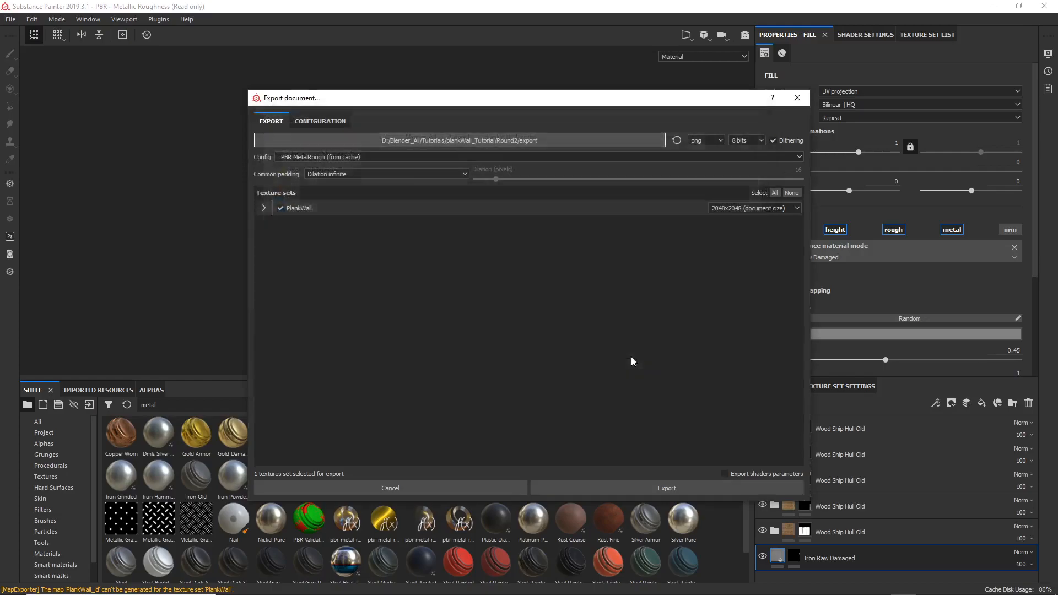
Export the PlankWall textures with the Document channels + Normal + AO (No Alpha) configuration
click(338, 158)
scroll(332, 187, up, 10)
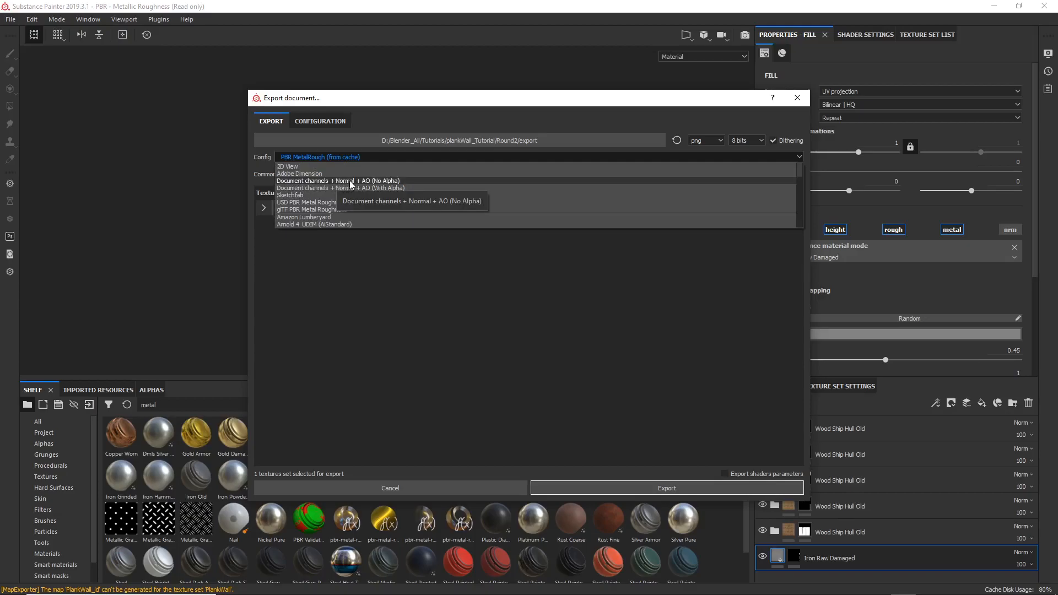
click(379, 182)
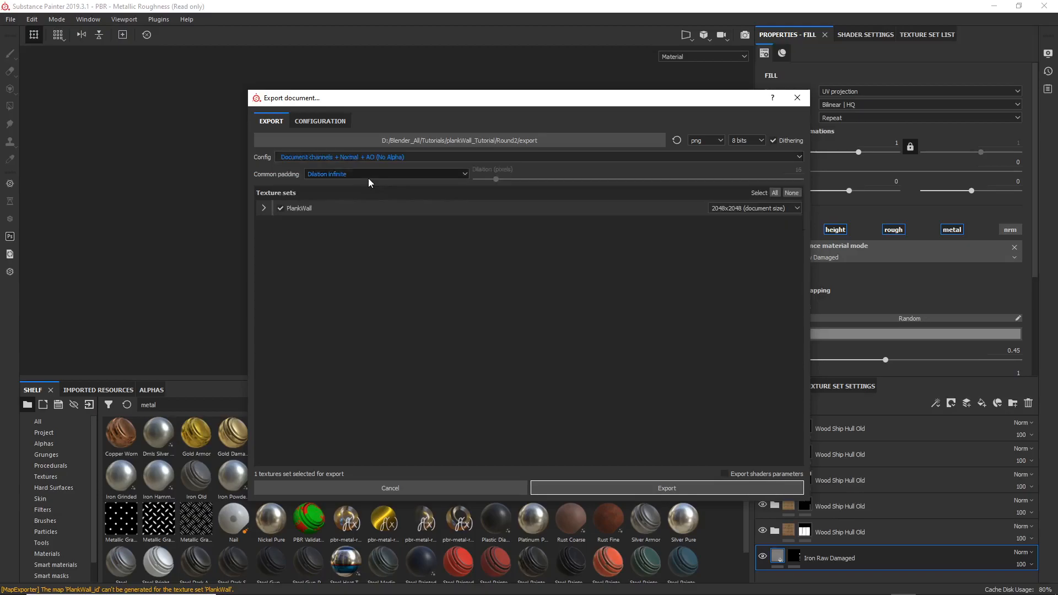
click(664, 490)
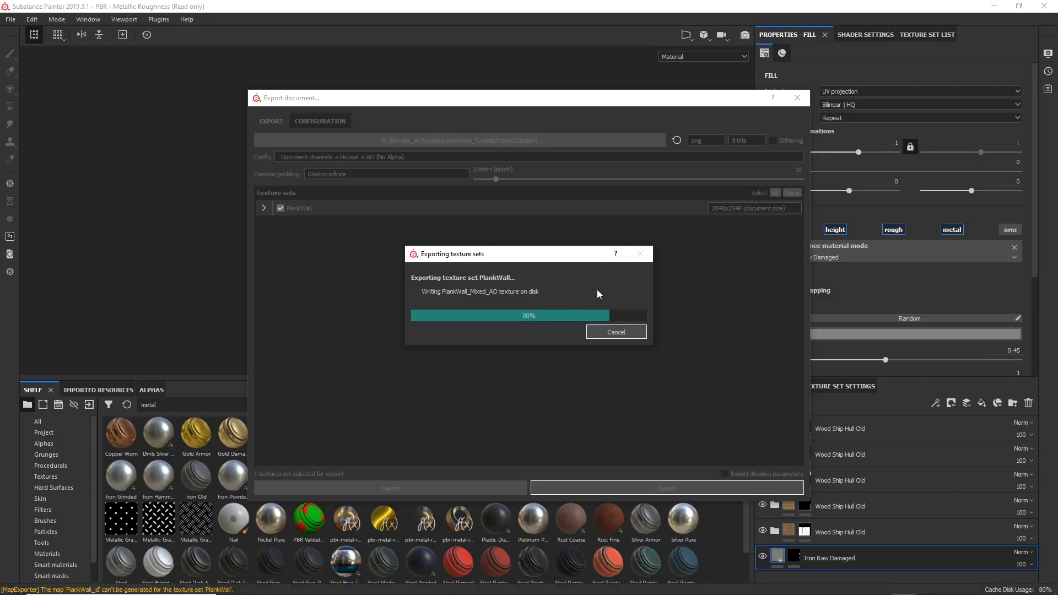
Open the export folder, delete the plain PlankWall_Normal map, and close the folder window
click(486, 312)
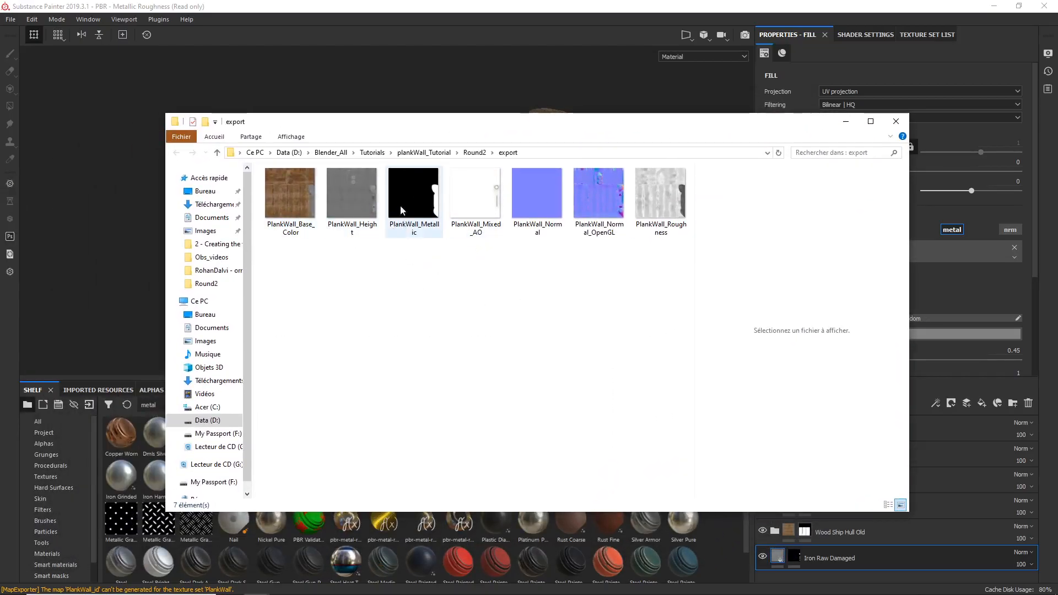
click(540, 211)
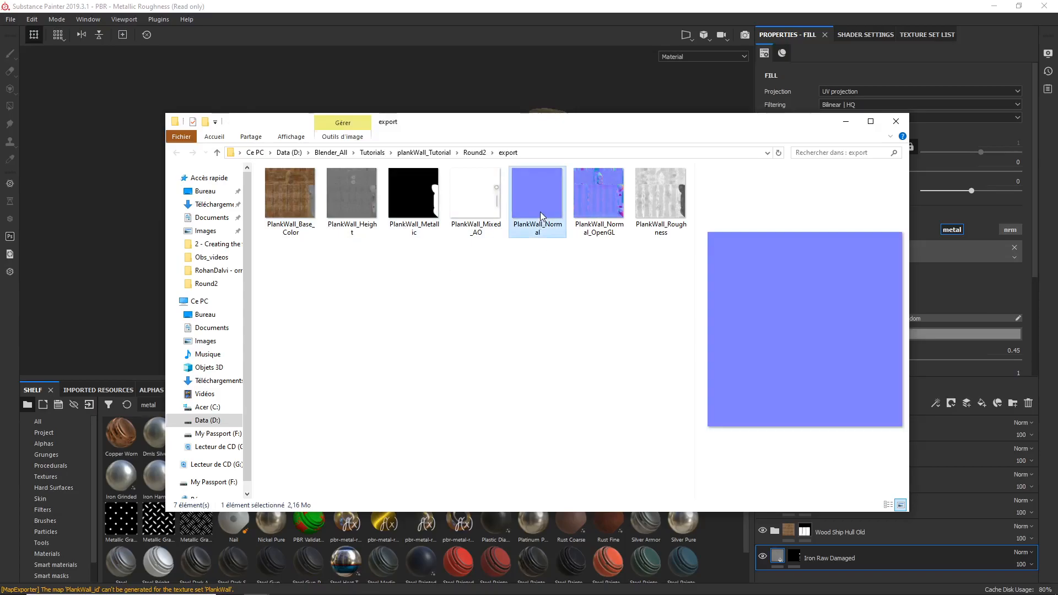
key(Delete)
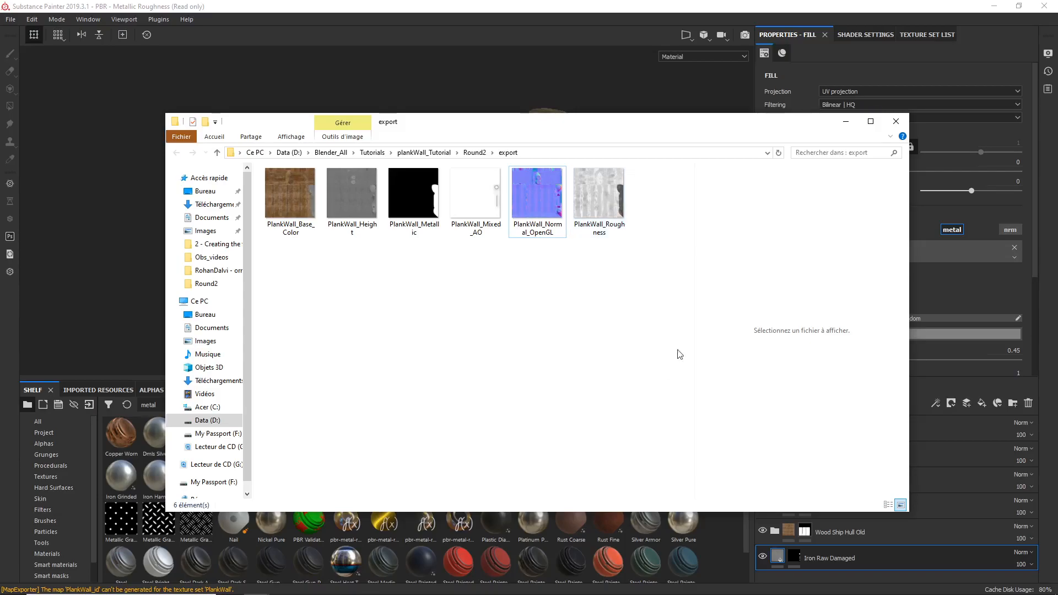
click(896, 121)
alt+drag(361, 209, 377, 245)
alt+drag(504, 222, 522, 177)
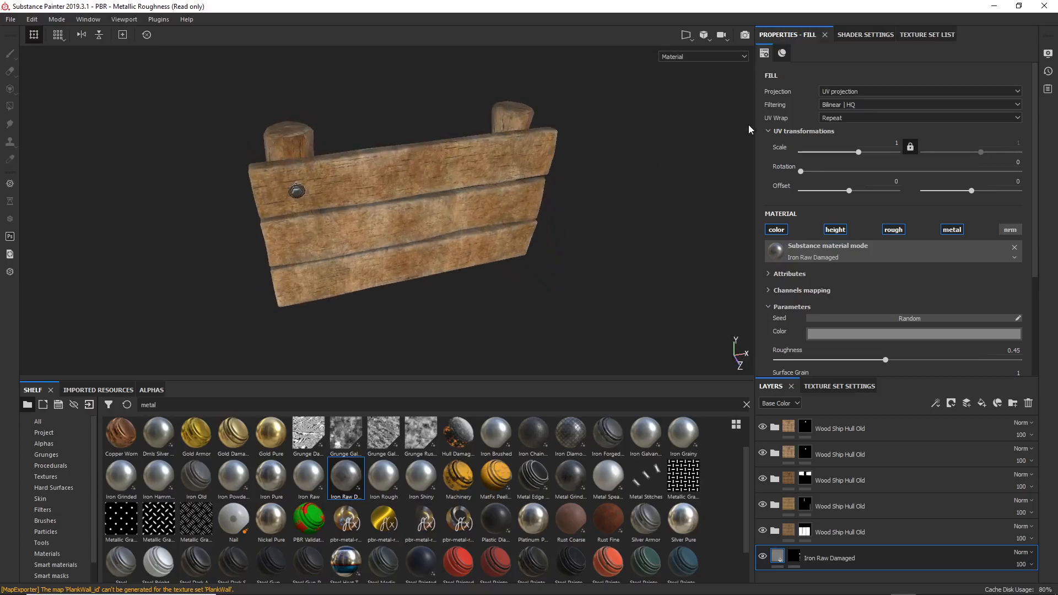
alt+drag(360, 192, 343, 142)
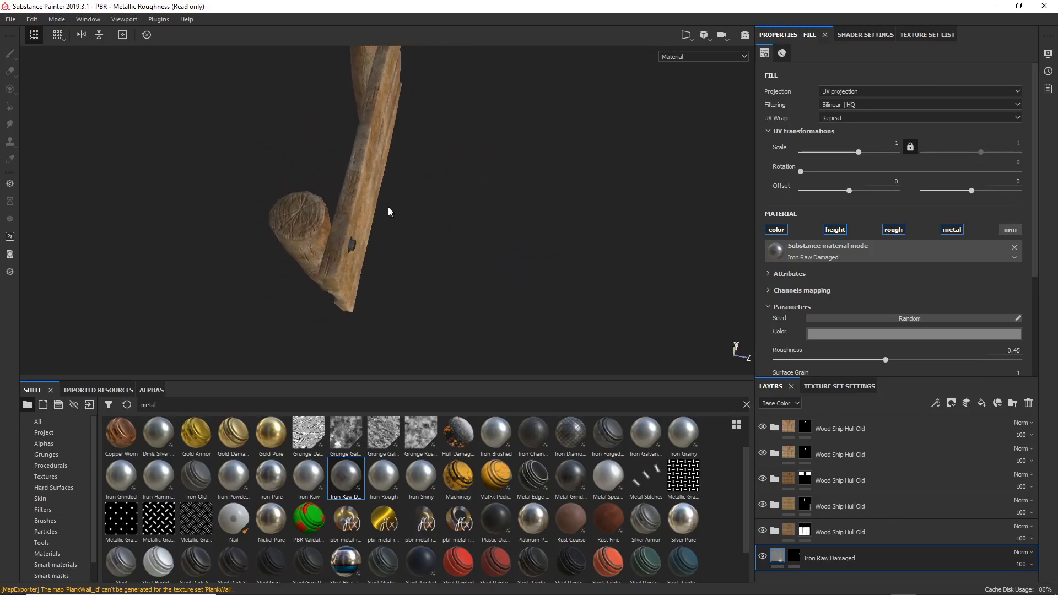
alt+drag(376, 223, 367, 120)
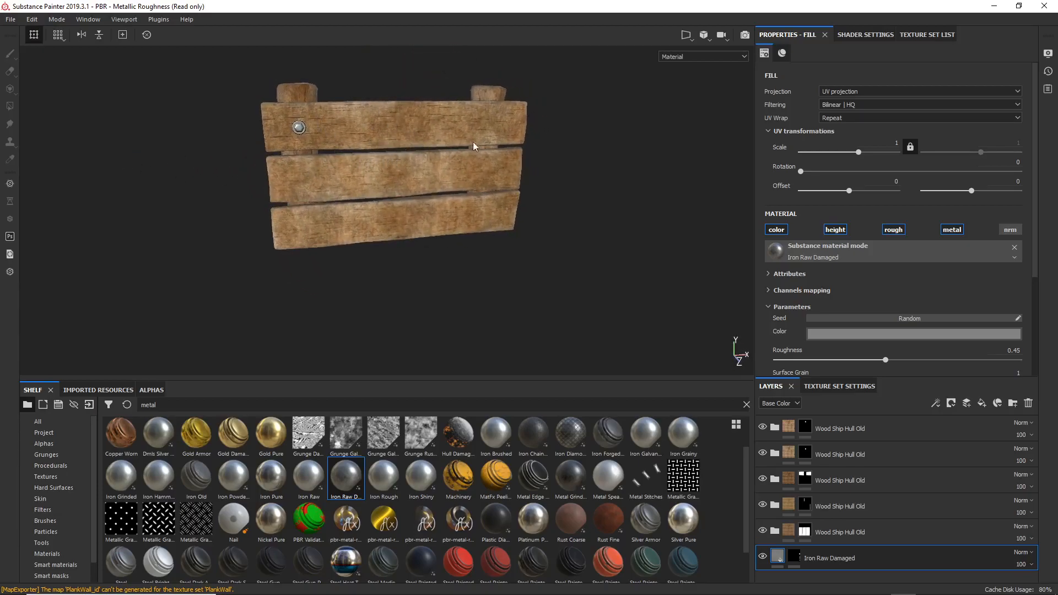